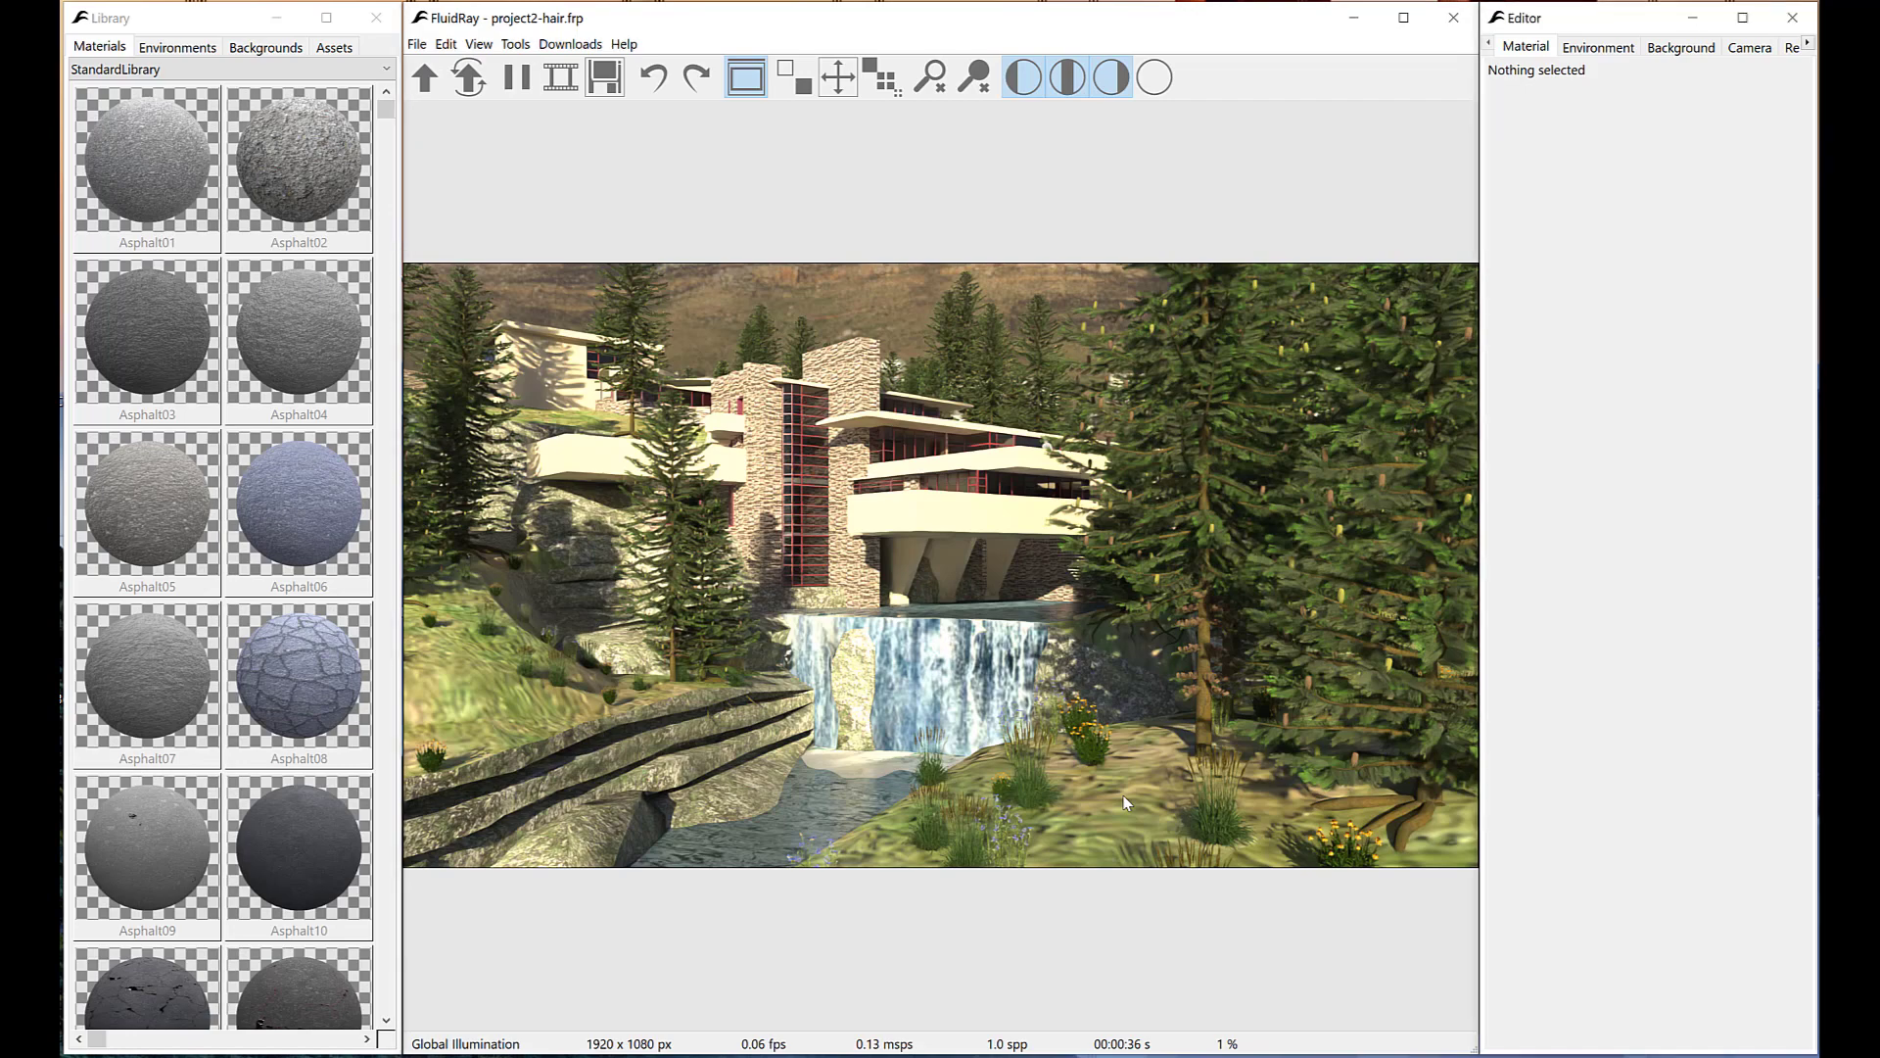
Select the foreground grass clumps to load their material, 68, in the editor.
{"action": "left_click", "coordinate": [1125, 801]}
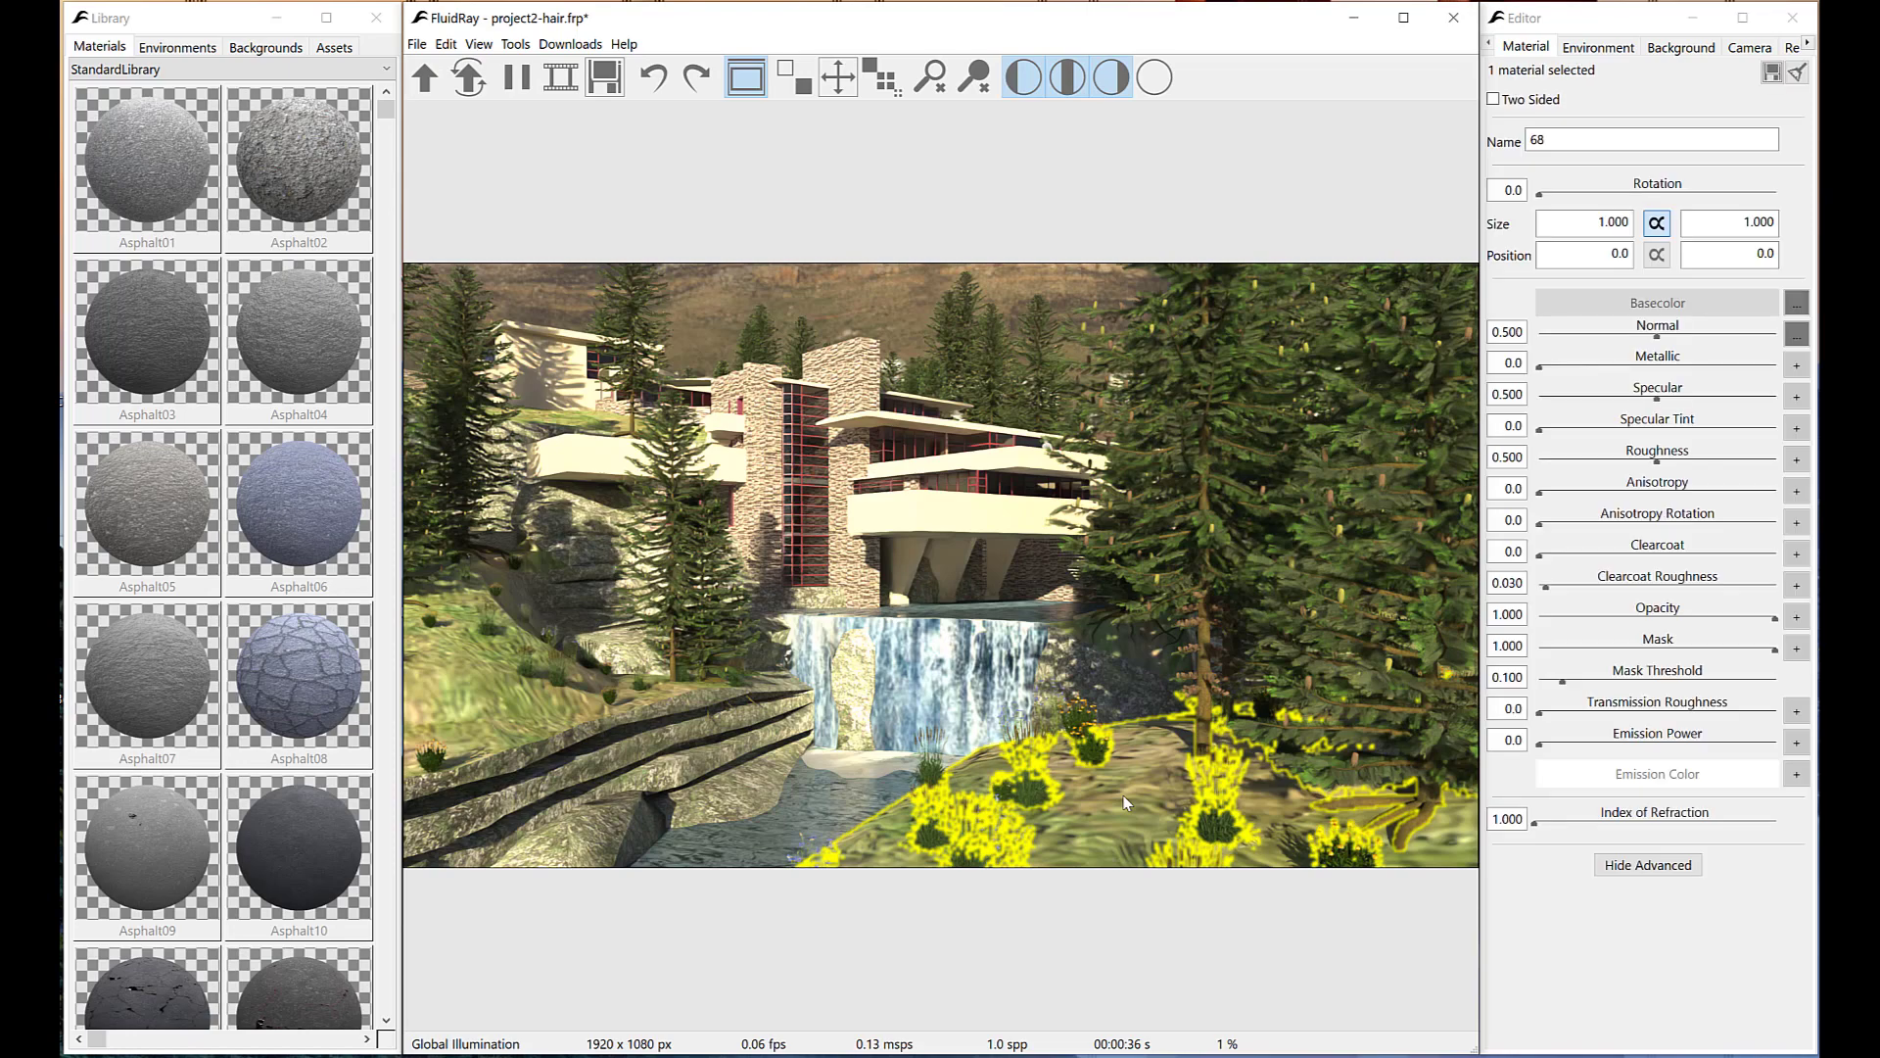
Choose Grass camera from the Camera tab's camera list.
{"action": "left_click", "coordinate": [1750, 49]}
{"action": "left_click", "coordinate": [1655, 72]}
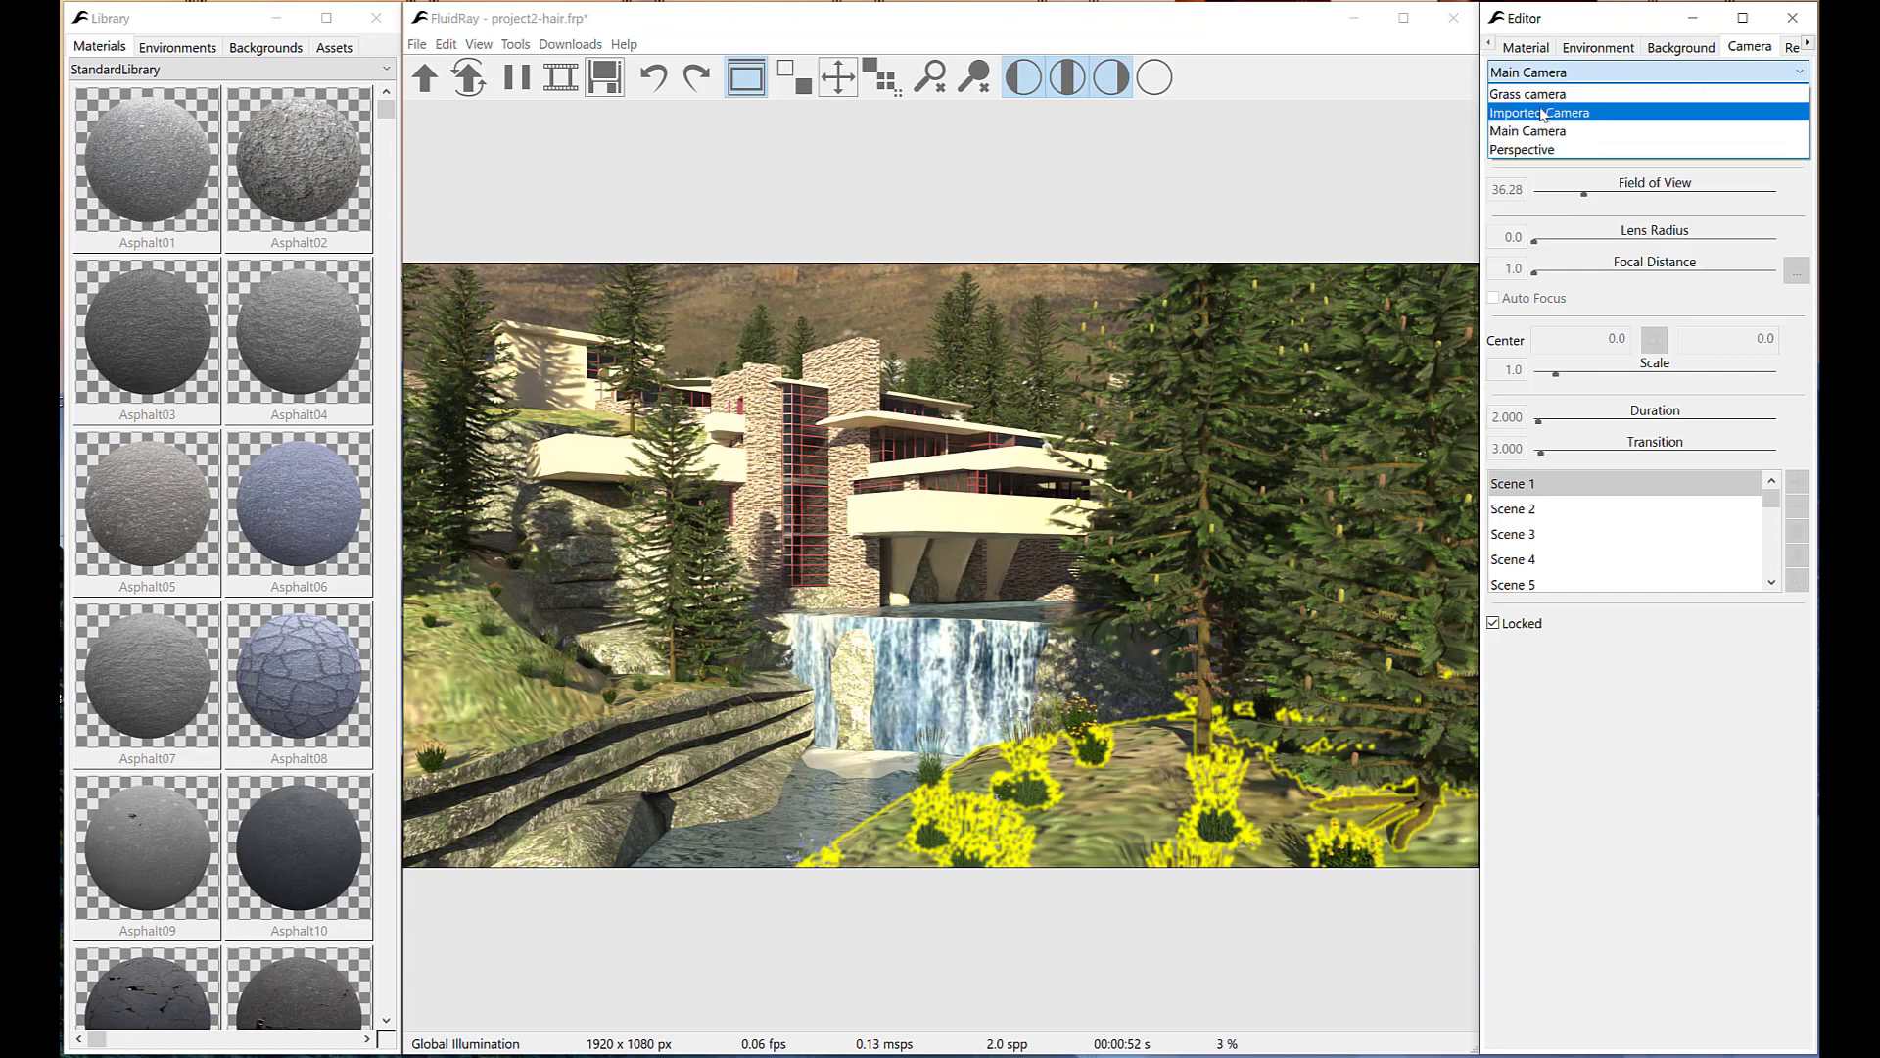
{"action": "left_click", "coordinate": [1542, 98]}
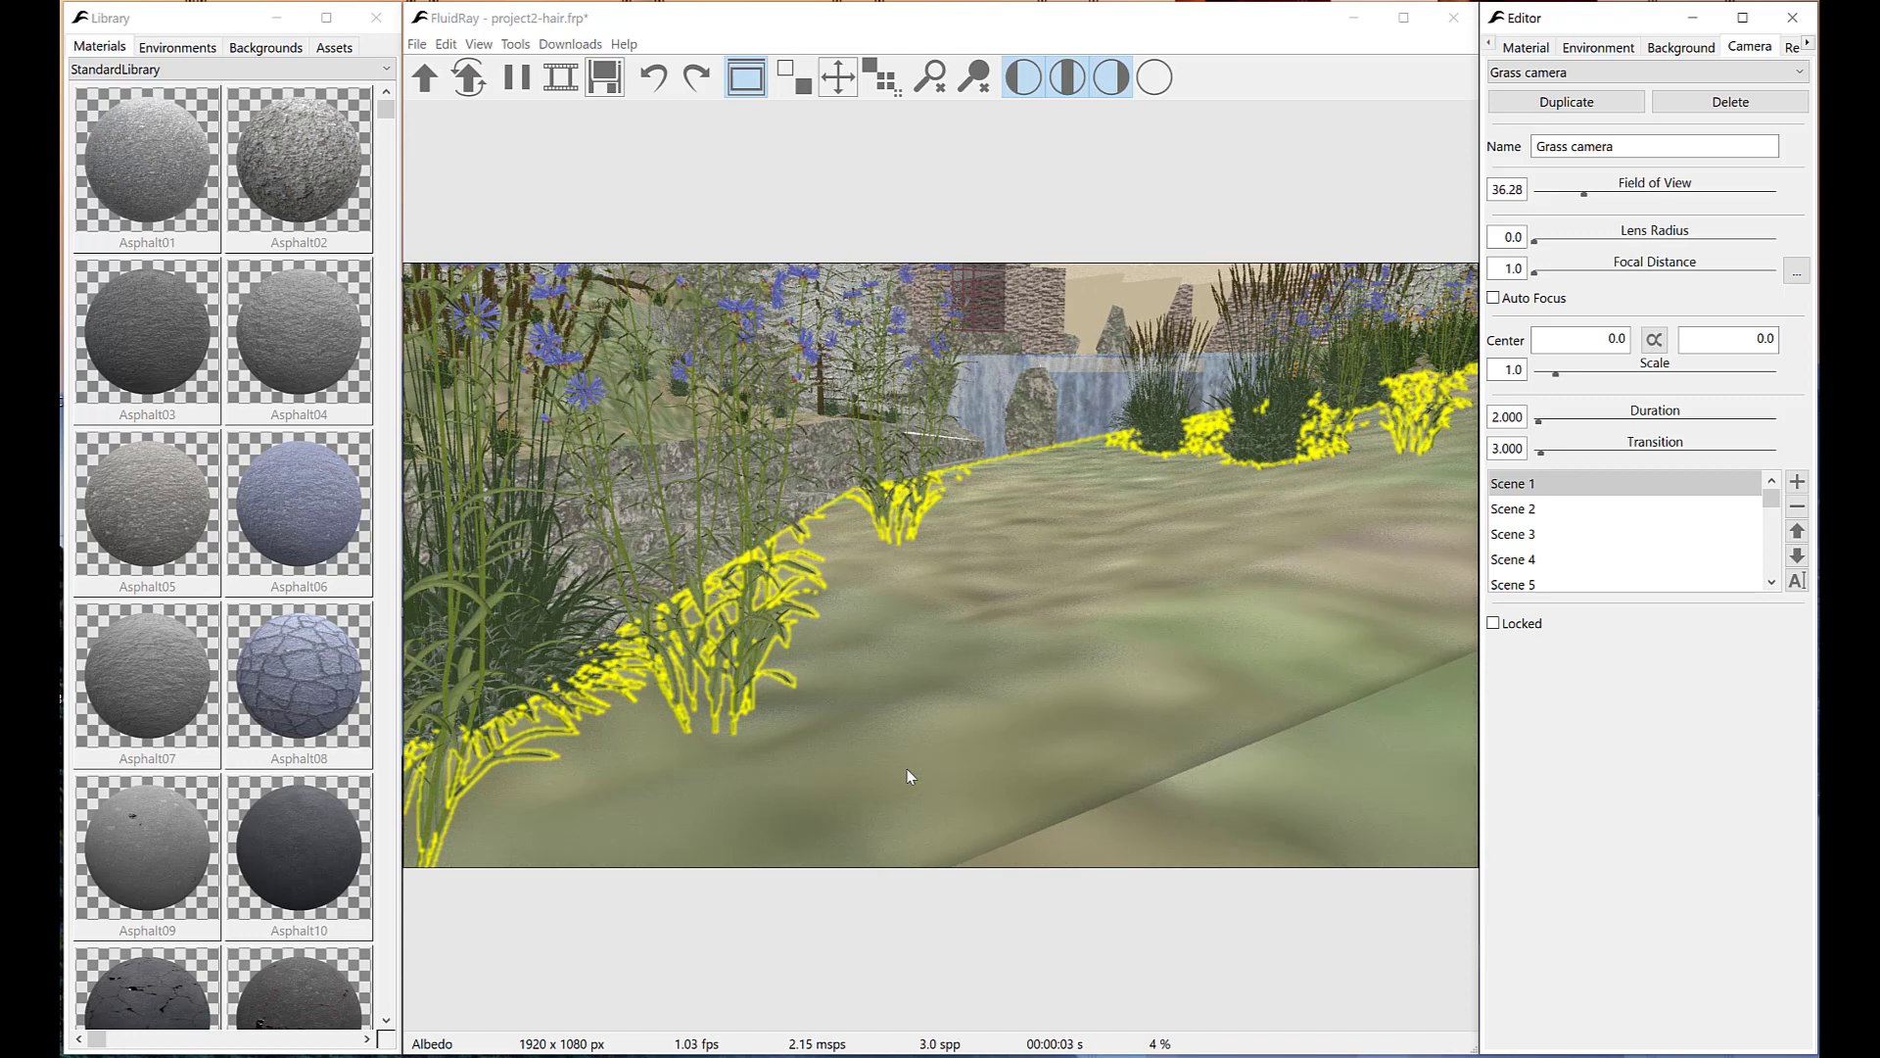
Start a hair patch with Hair Count 10000 and Length 0.200.
{"action": "left_click", "coordinate": [515, 45]}
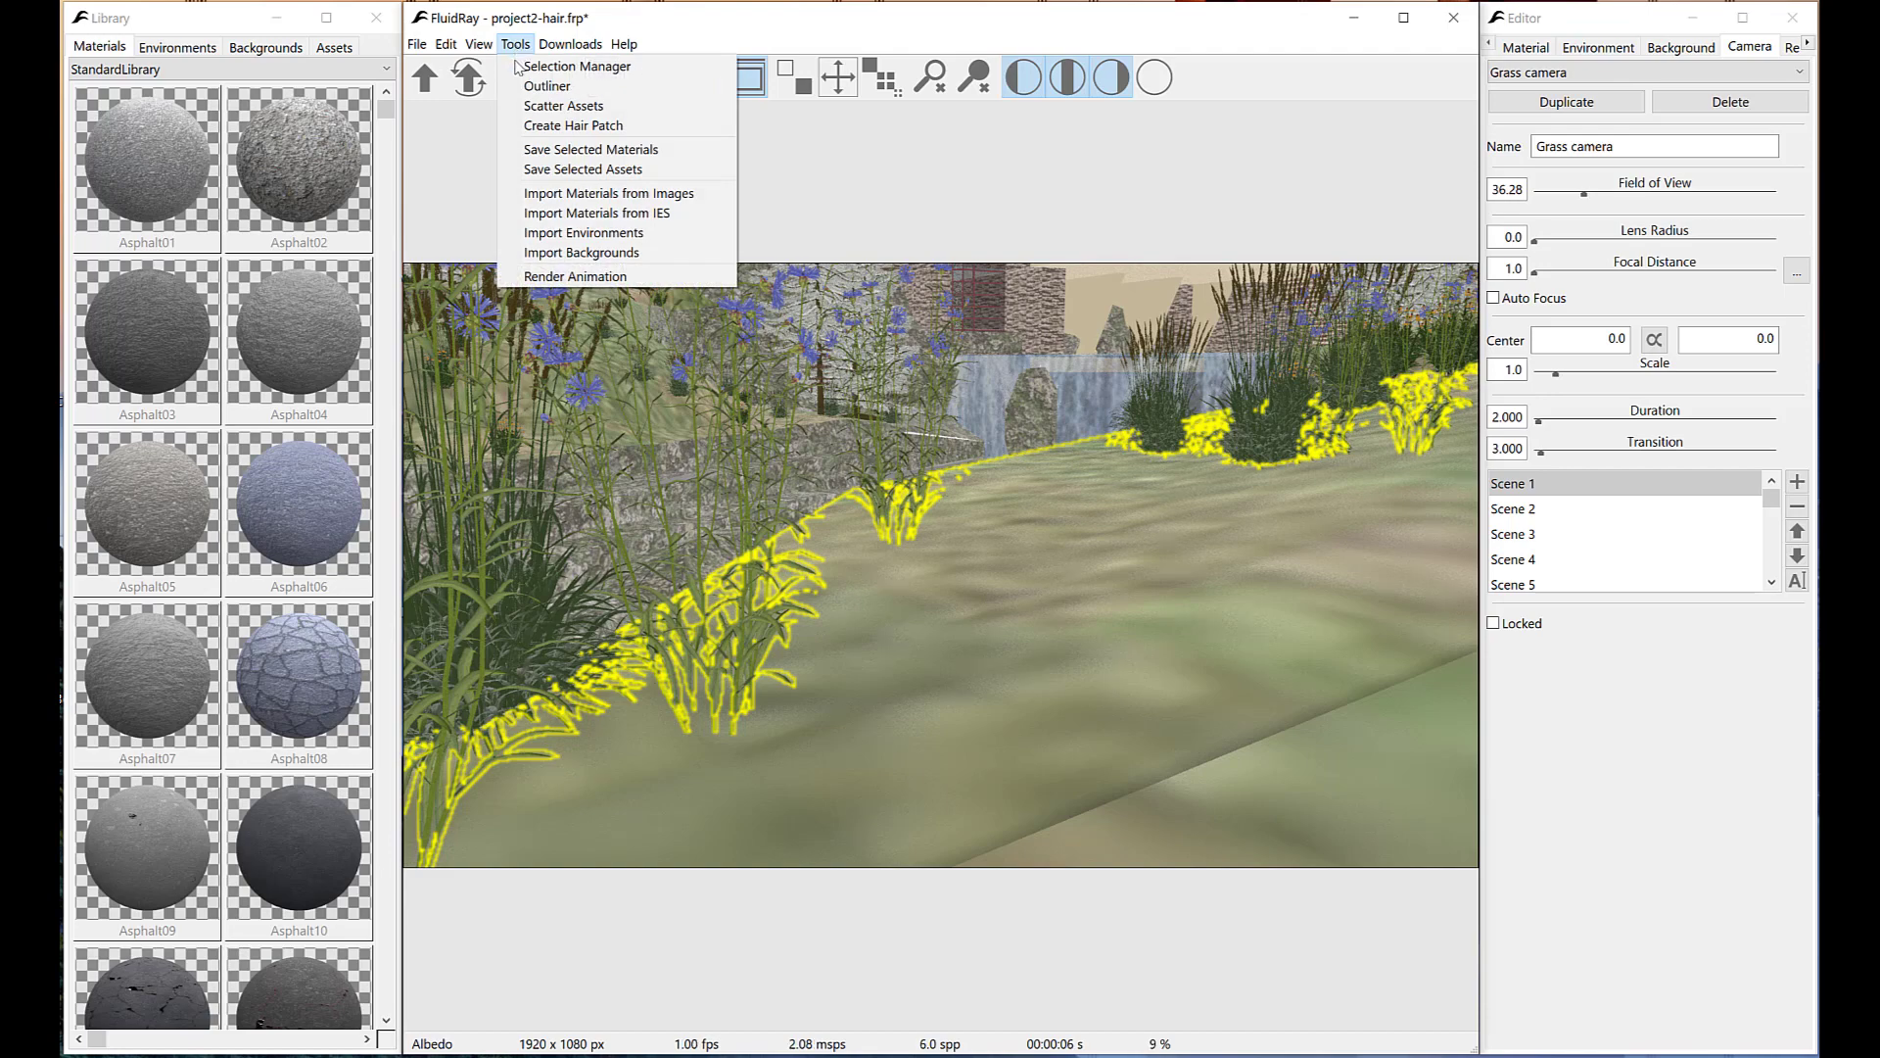
{"action": "left_click", "coordinate": [574, 127]}
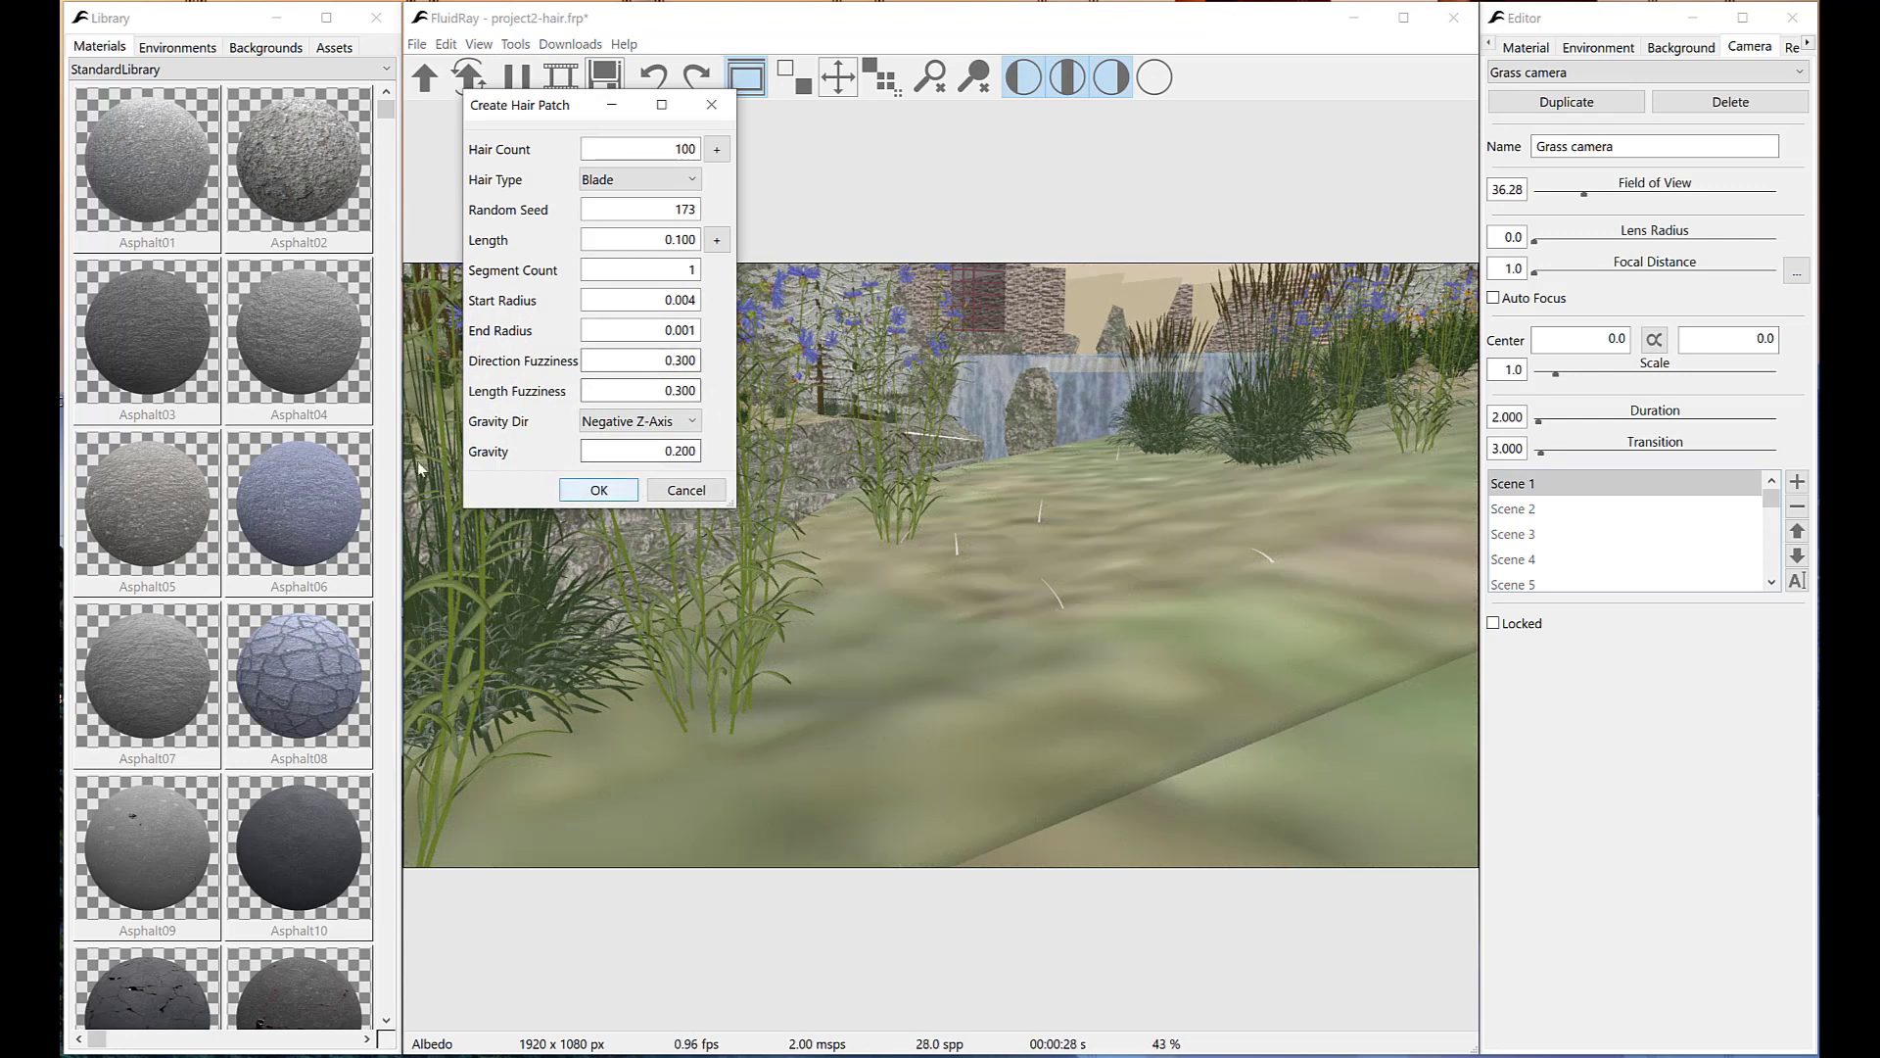
{"action": "left_click", "coordinate": [676, 149]}
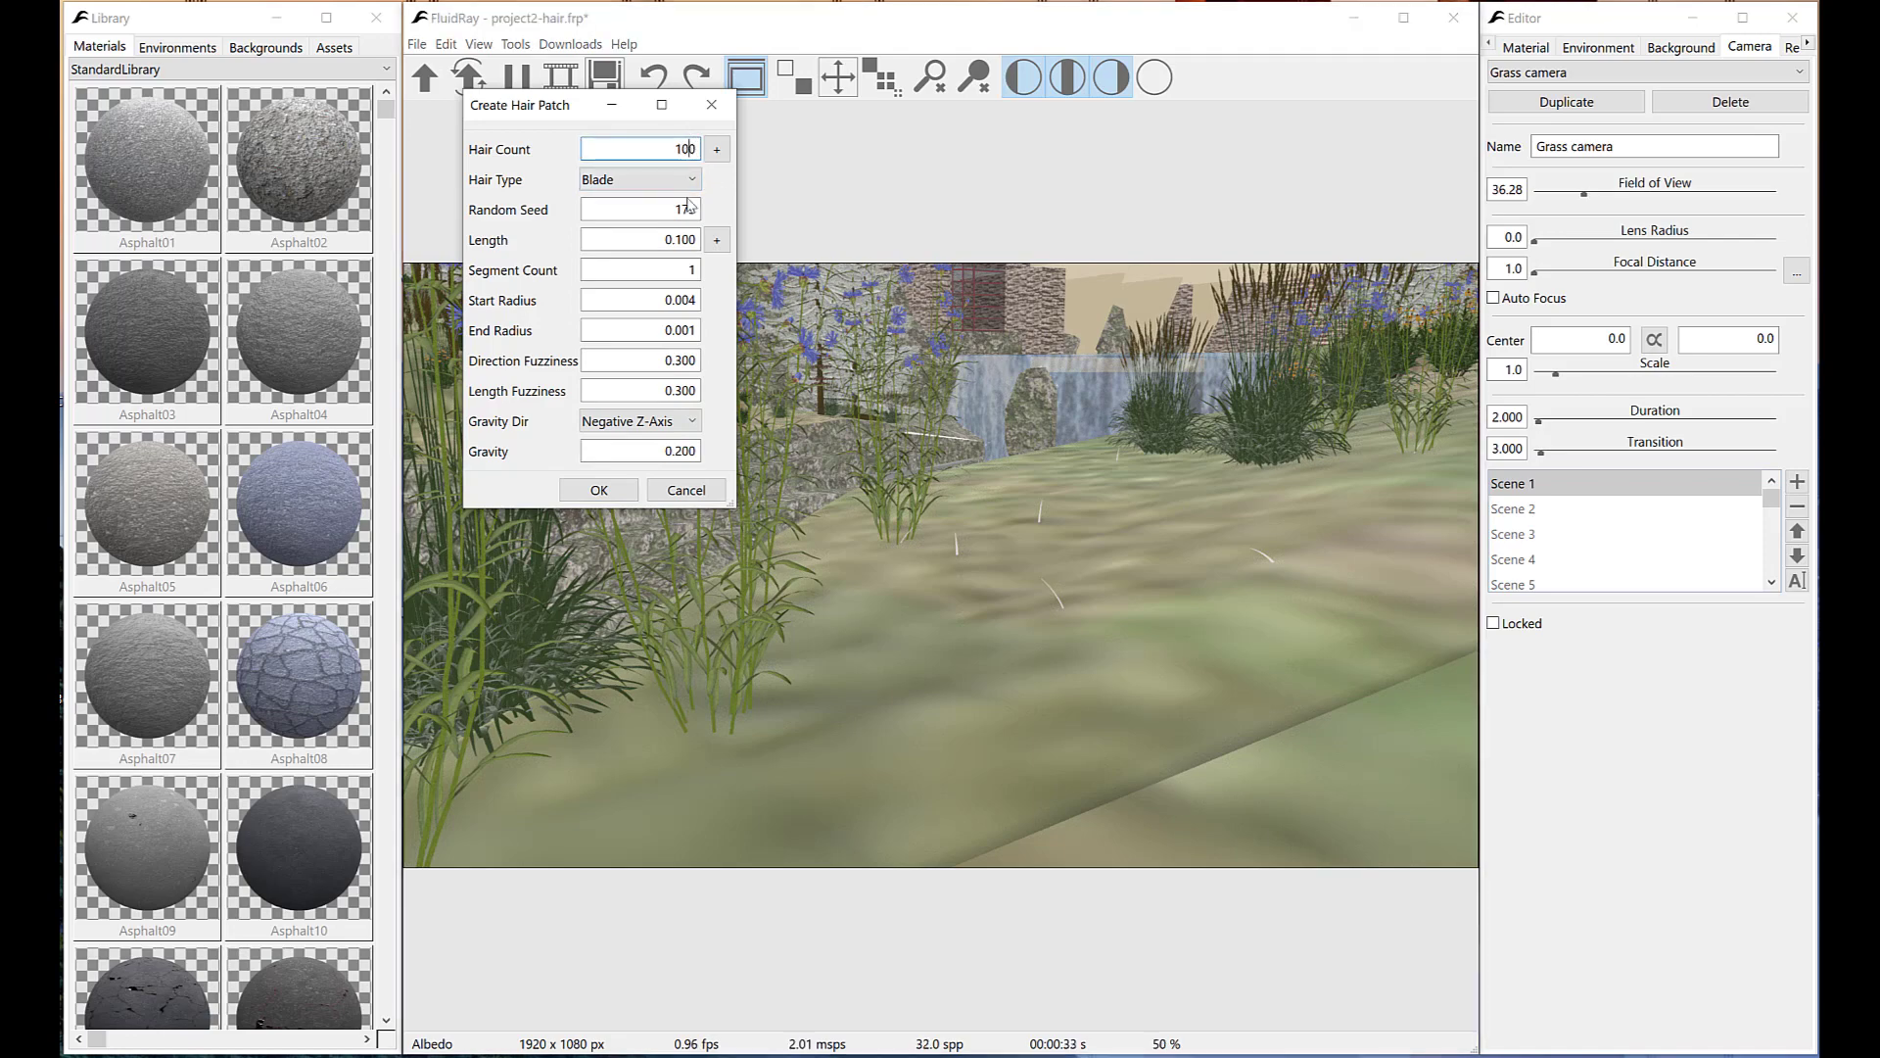
{"action": "type", "text": "000"}
{"action": "key", "text": "Return"}
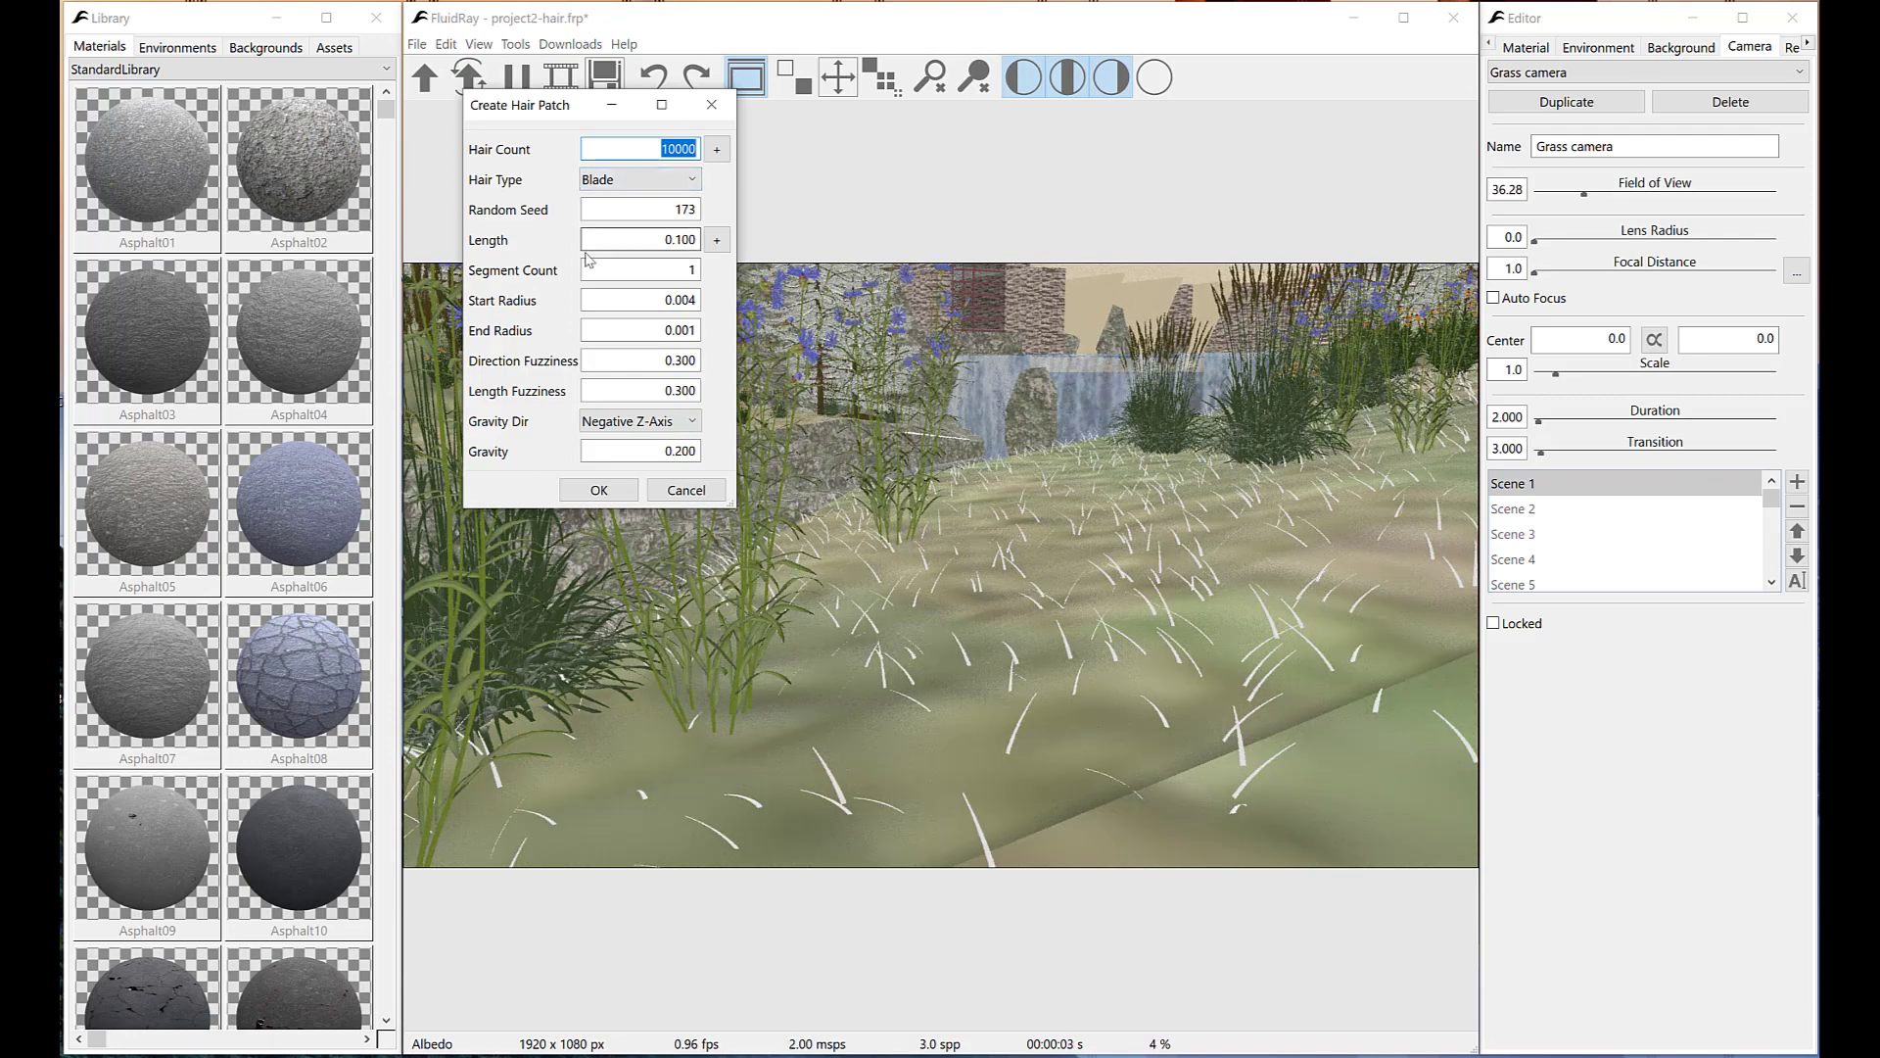
{"action": "left_click", "coordinate": [687, 238]}
{"action": "type", "text": "0.2"}
{"action": "key", "text": "Return"}
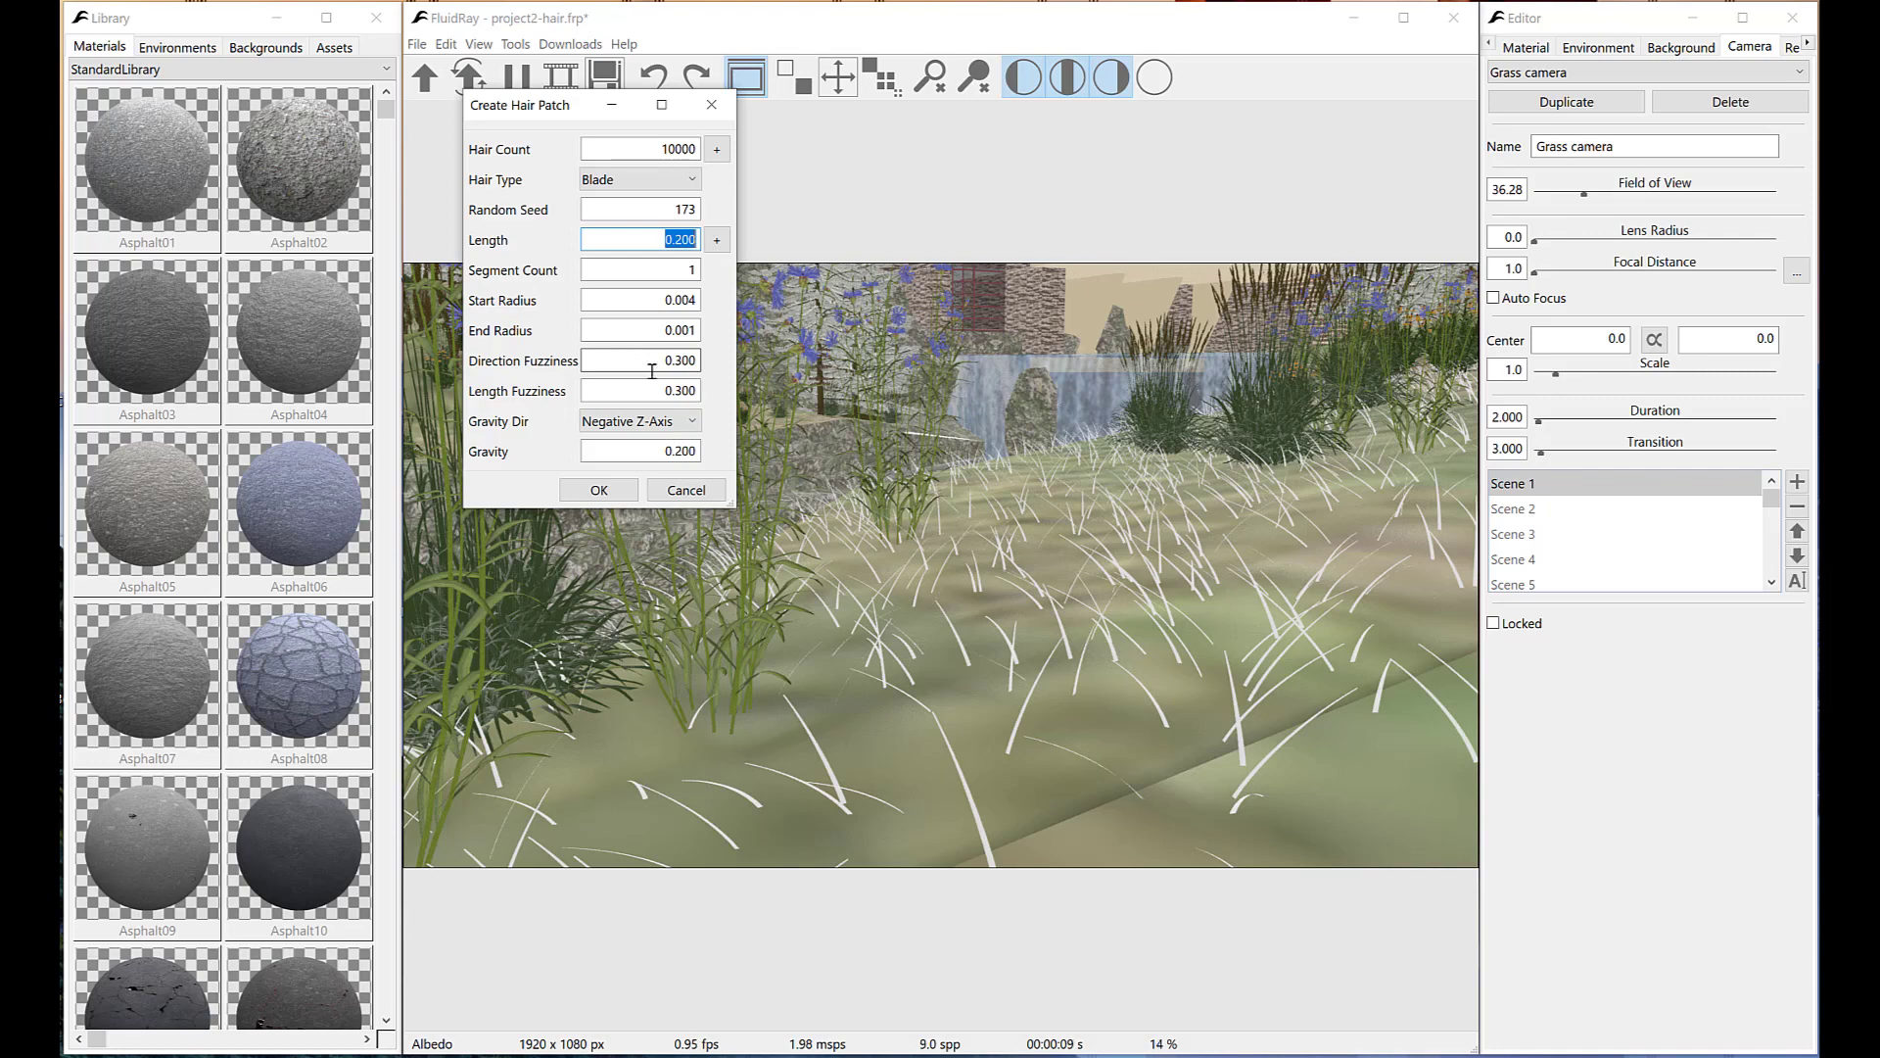
Set Length Fuzziness to 0.600, Start Radius to 0.002 and Hair Count to 100000.
{"action": "left_click", "coordinate": [680, 390]}
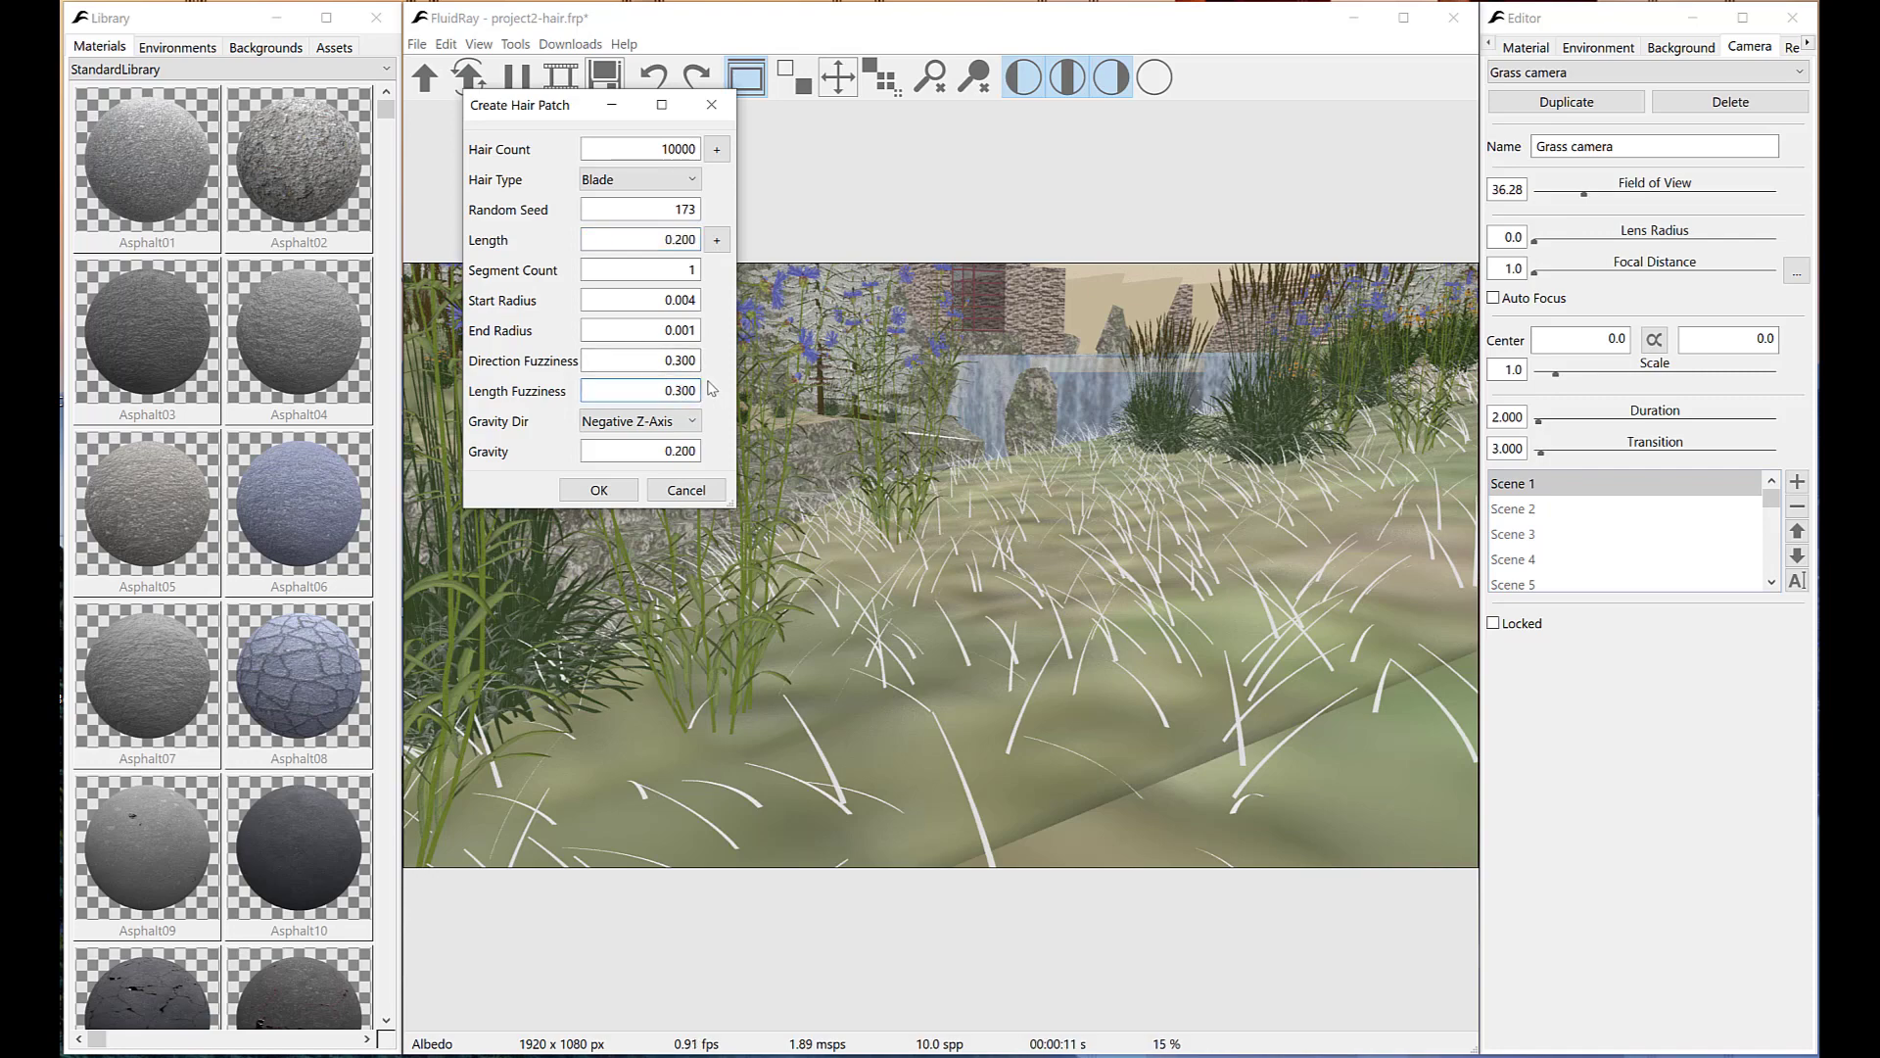
{"action": "key", "text": "BackSpace"}
{"action": "type", "text": "6"}
{"action": "key", "text": "Return"}
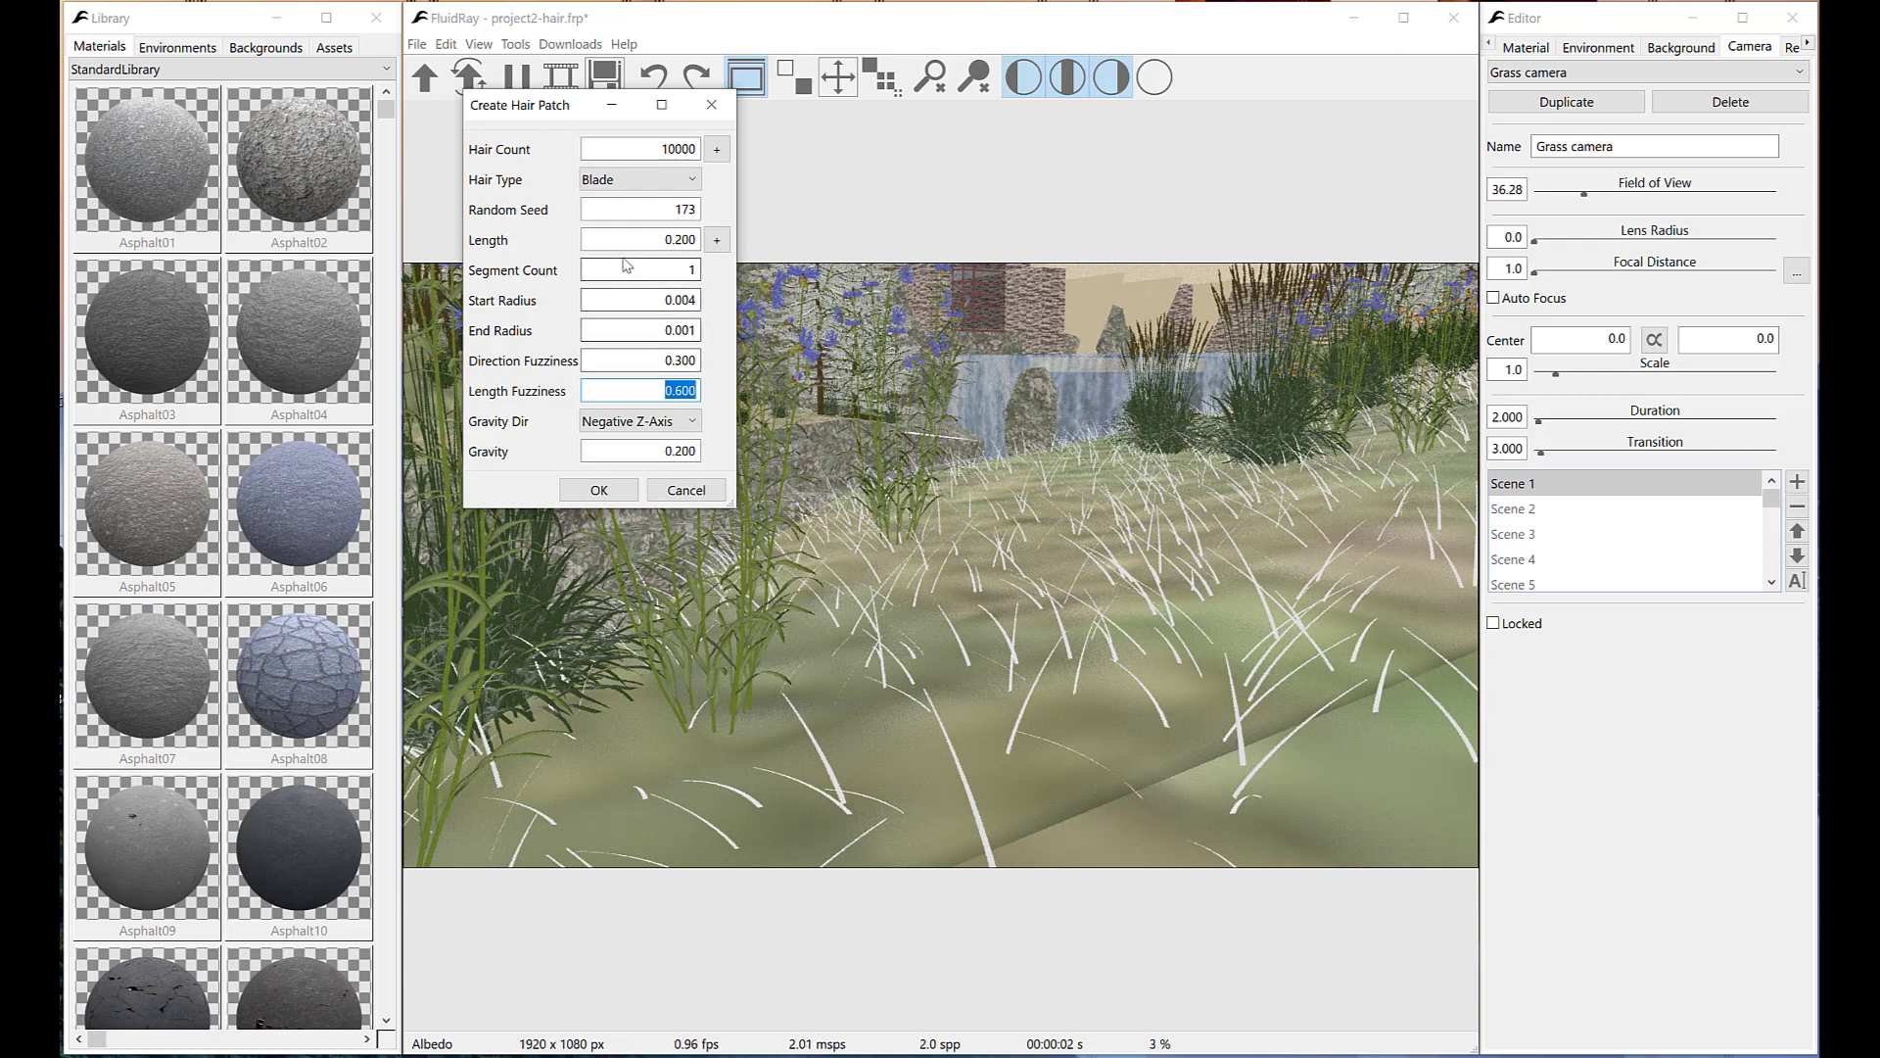
{"action": "left_click", "coordinate": [672, 298]}
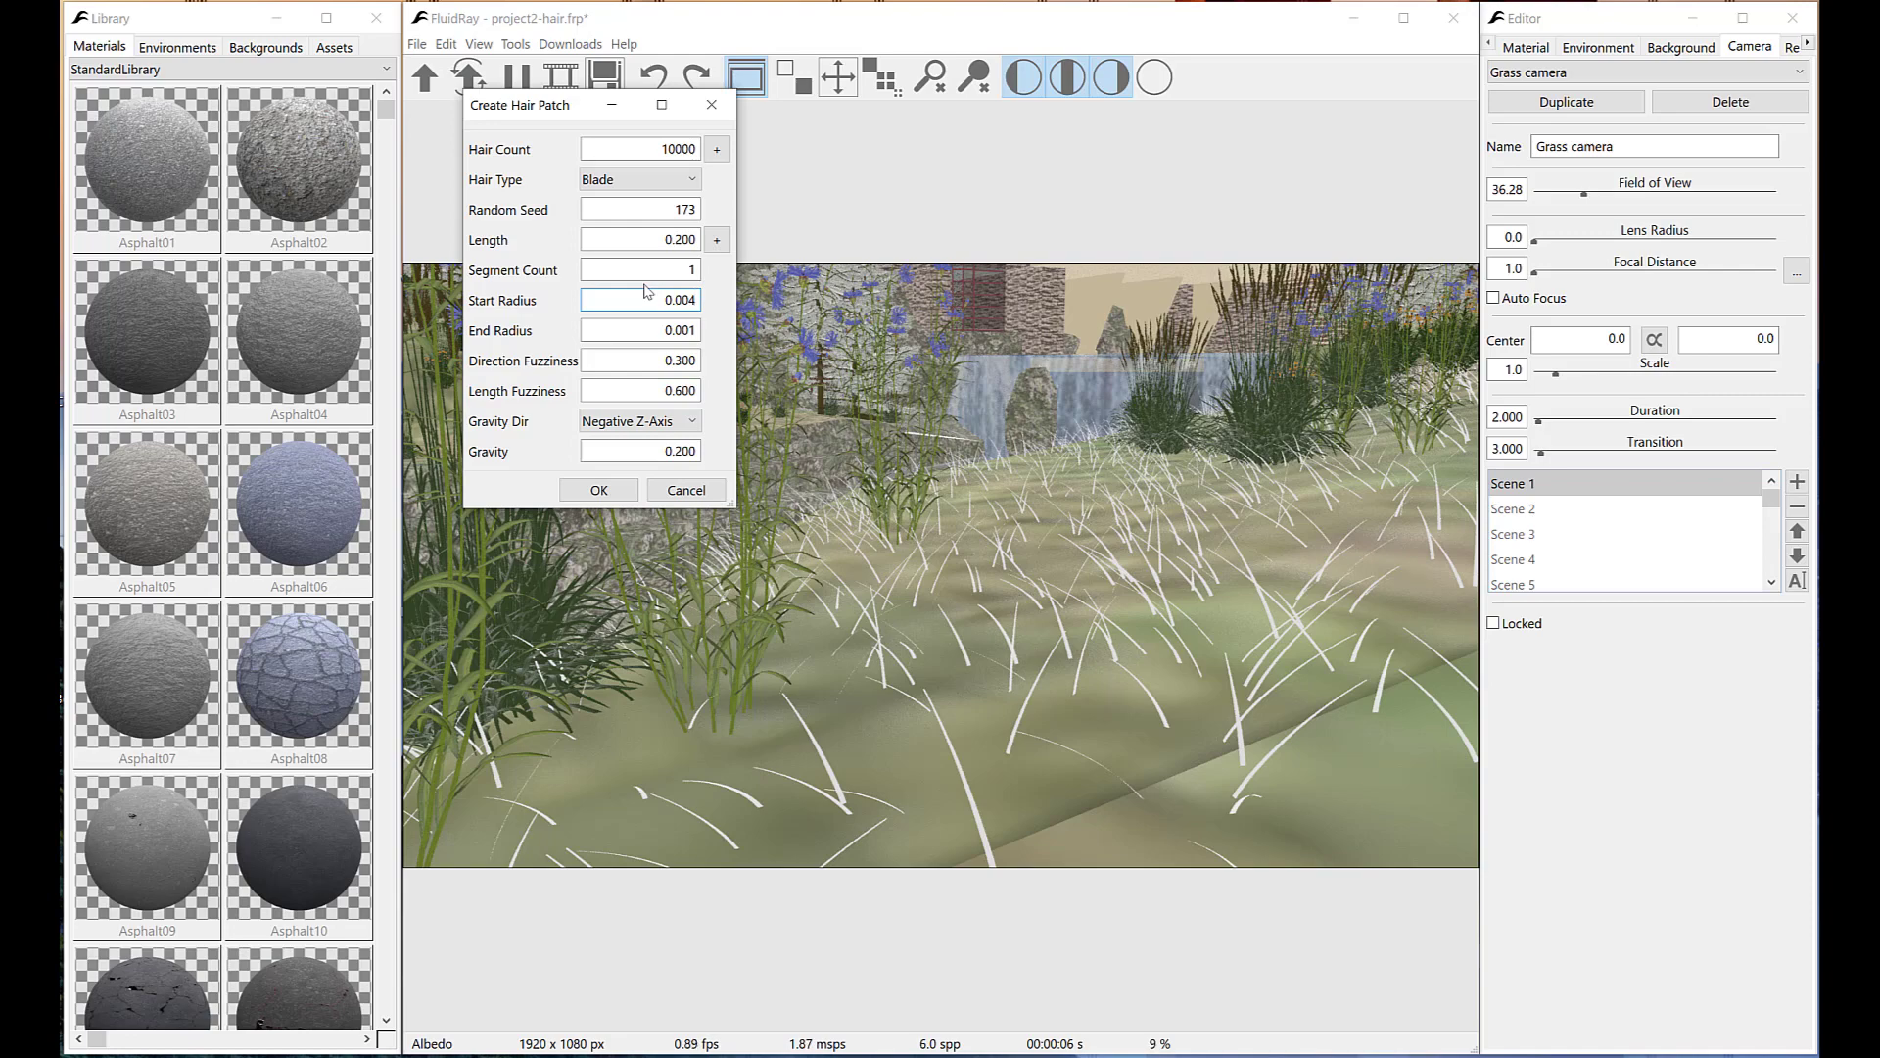
{"action": "key", "text": "BackSpace"}
{"action": "type", "text": "2"}
{"action": "key", "text": "Return"}
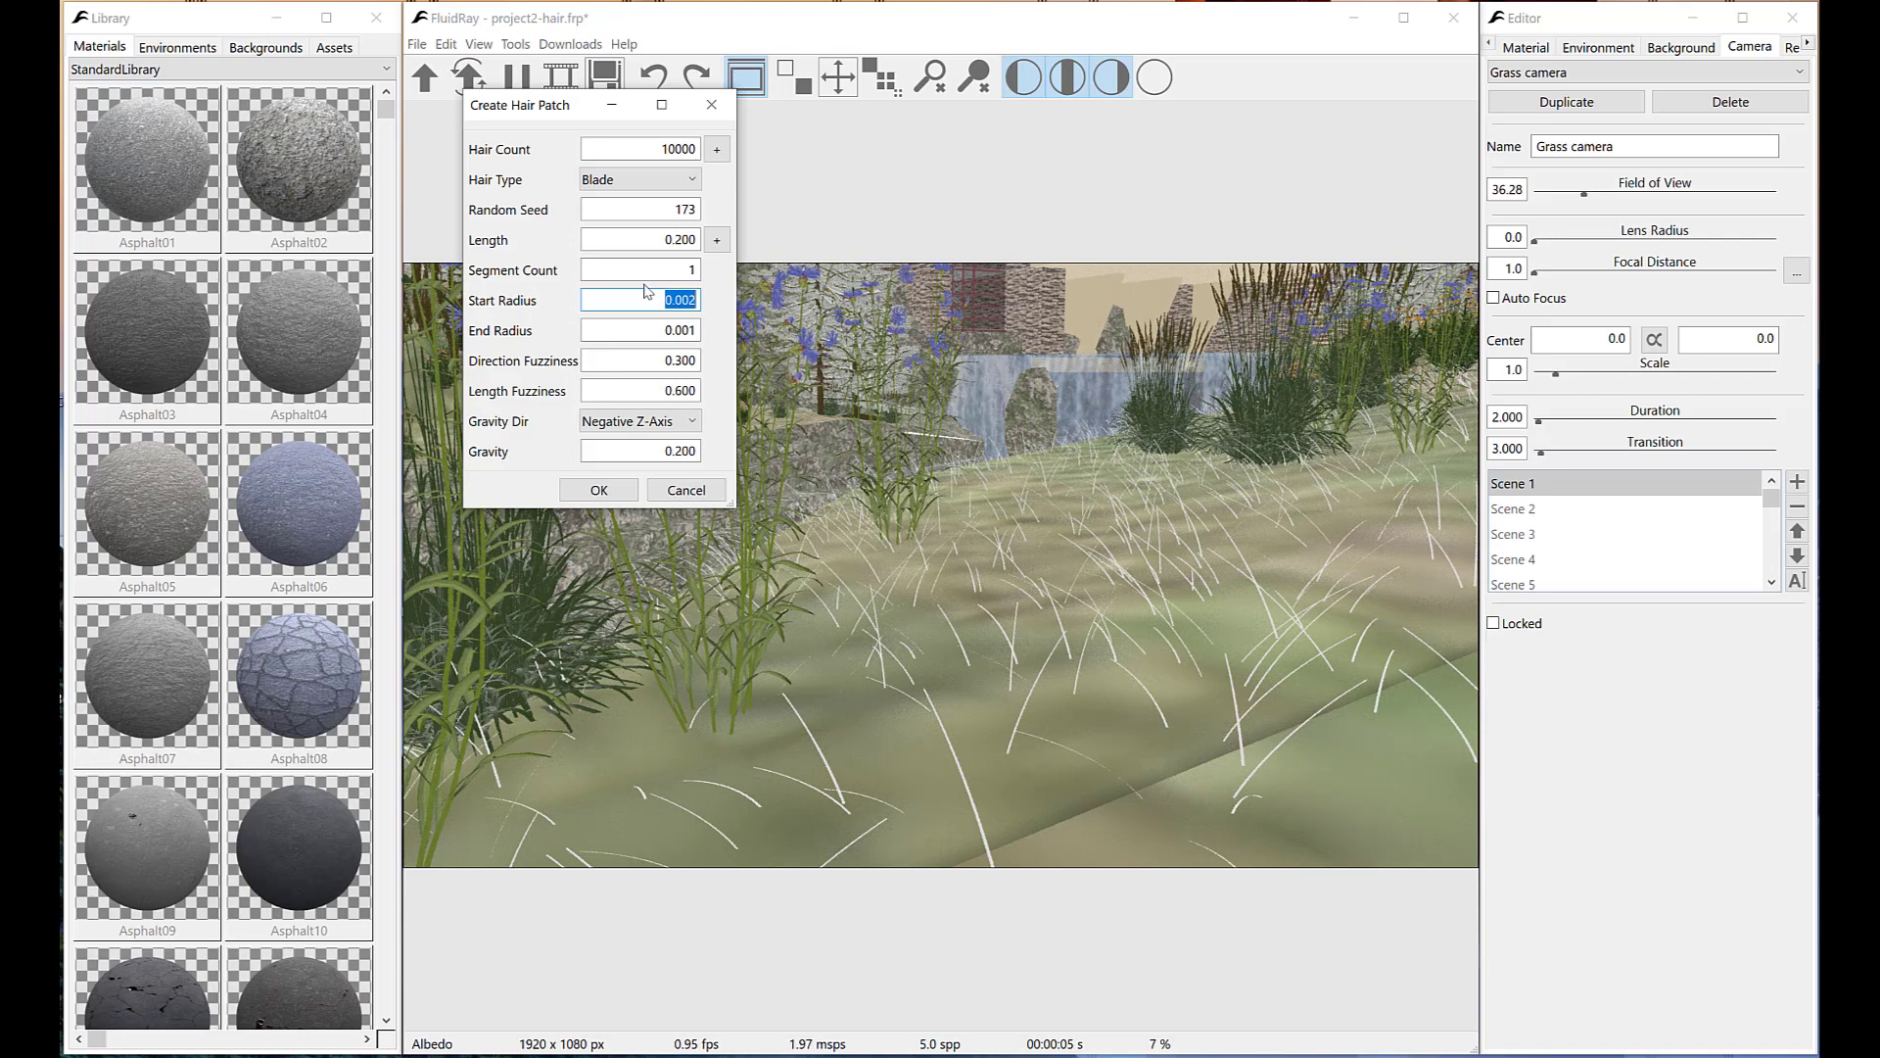
{"action": "left_click", "coordinate": [676, 148]}
{"action": "type", "text": "0"}
{"action": "key", "text": "Return"}
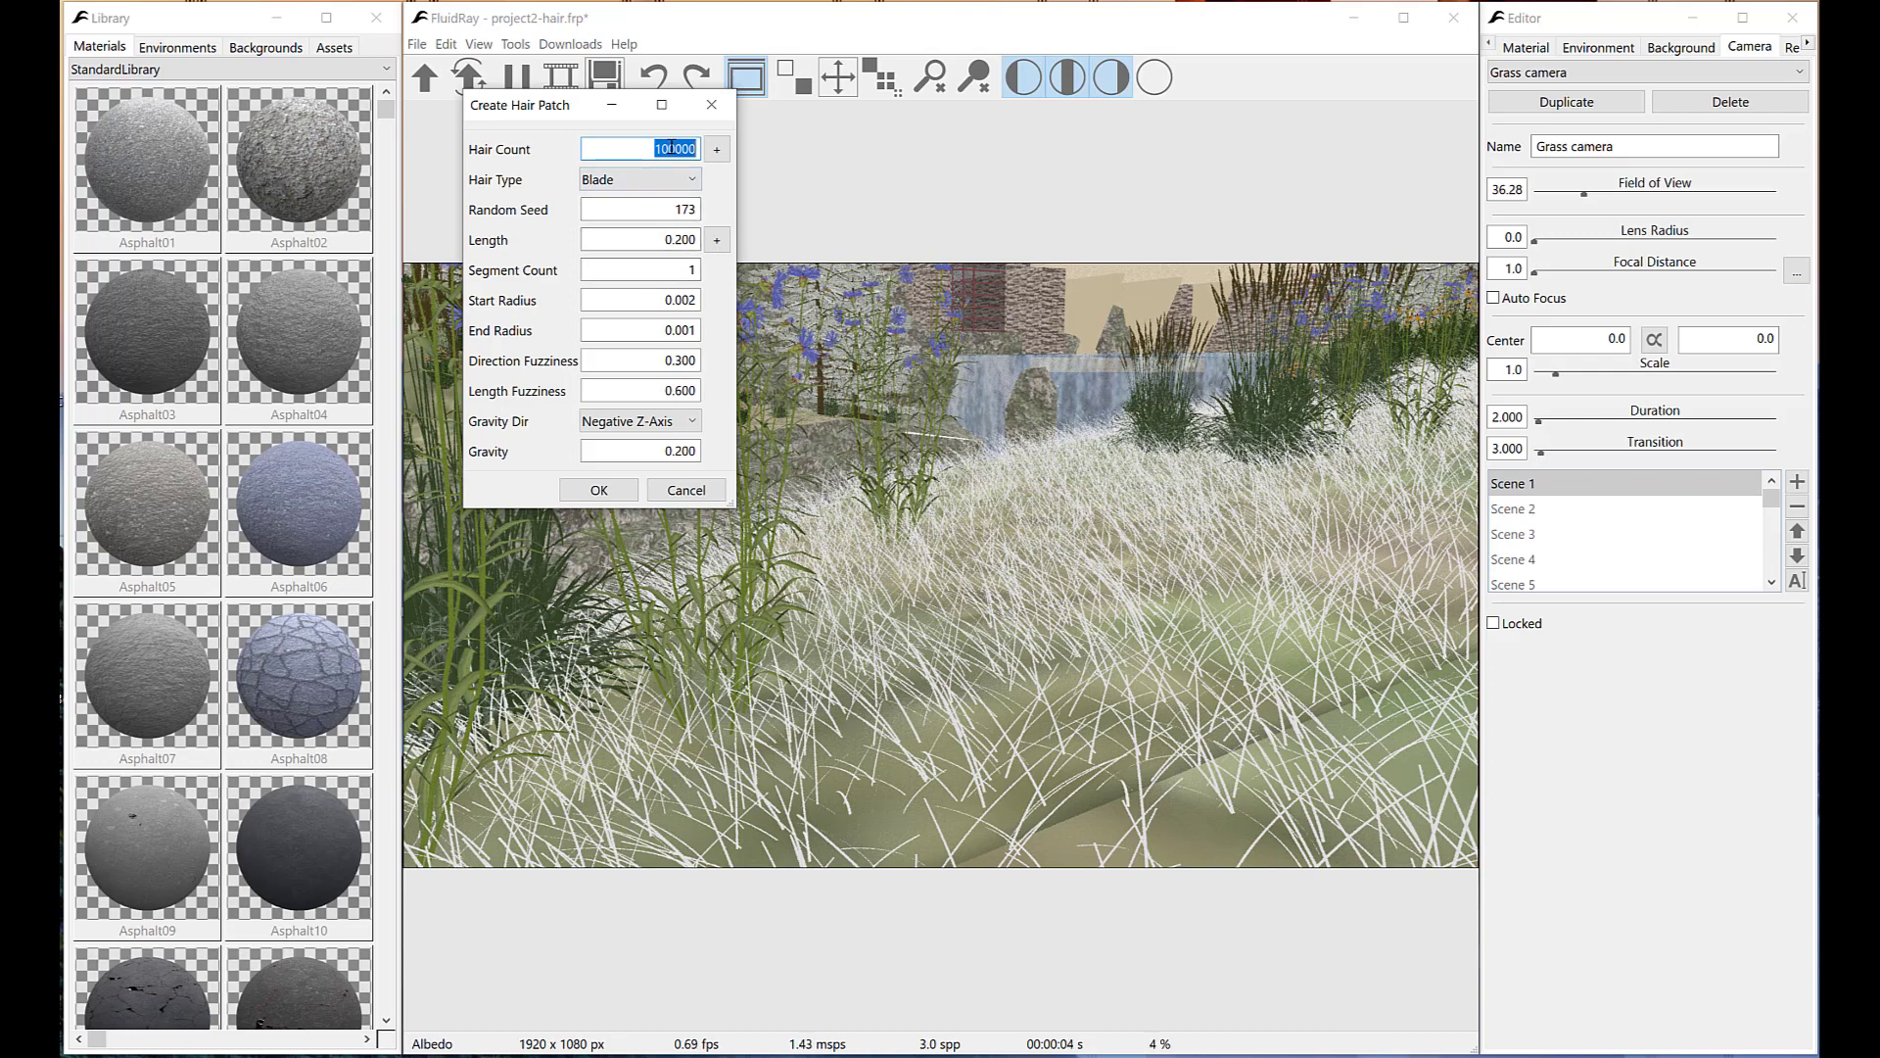
Set Gravity 0.100 and Hair Count 1000000, then create the hair patch.
{"action": "left_click", "coordinate": [684, 450]}
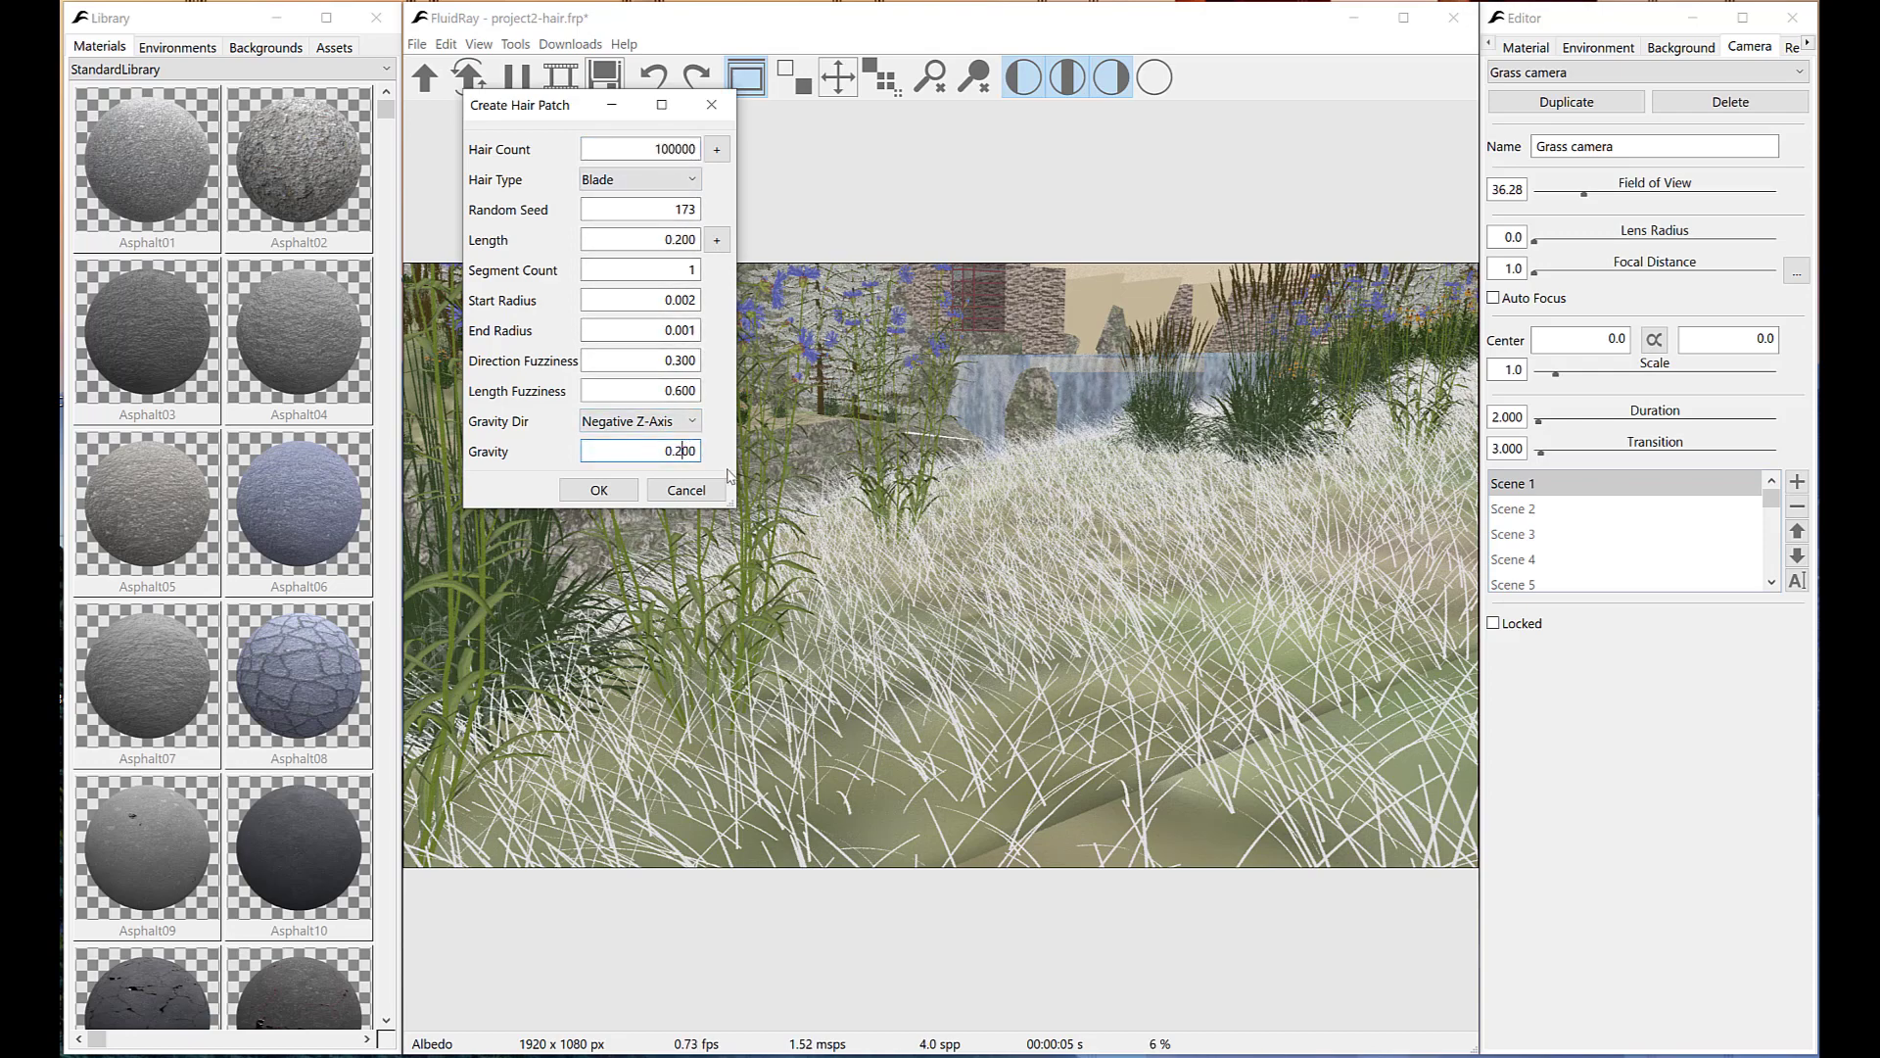
{"action": "key", "text": "Return"}
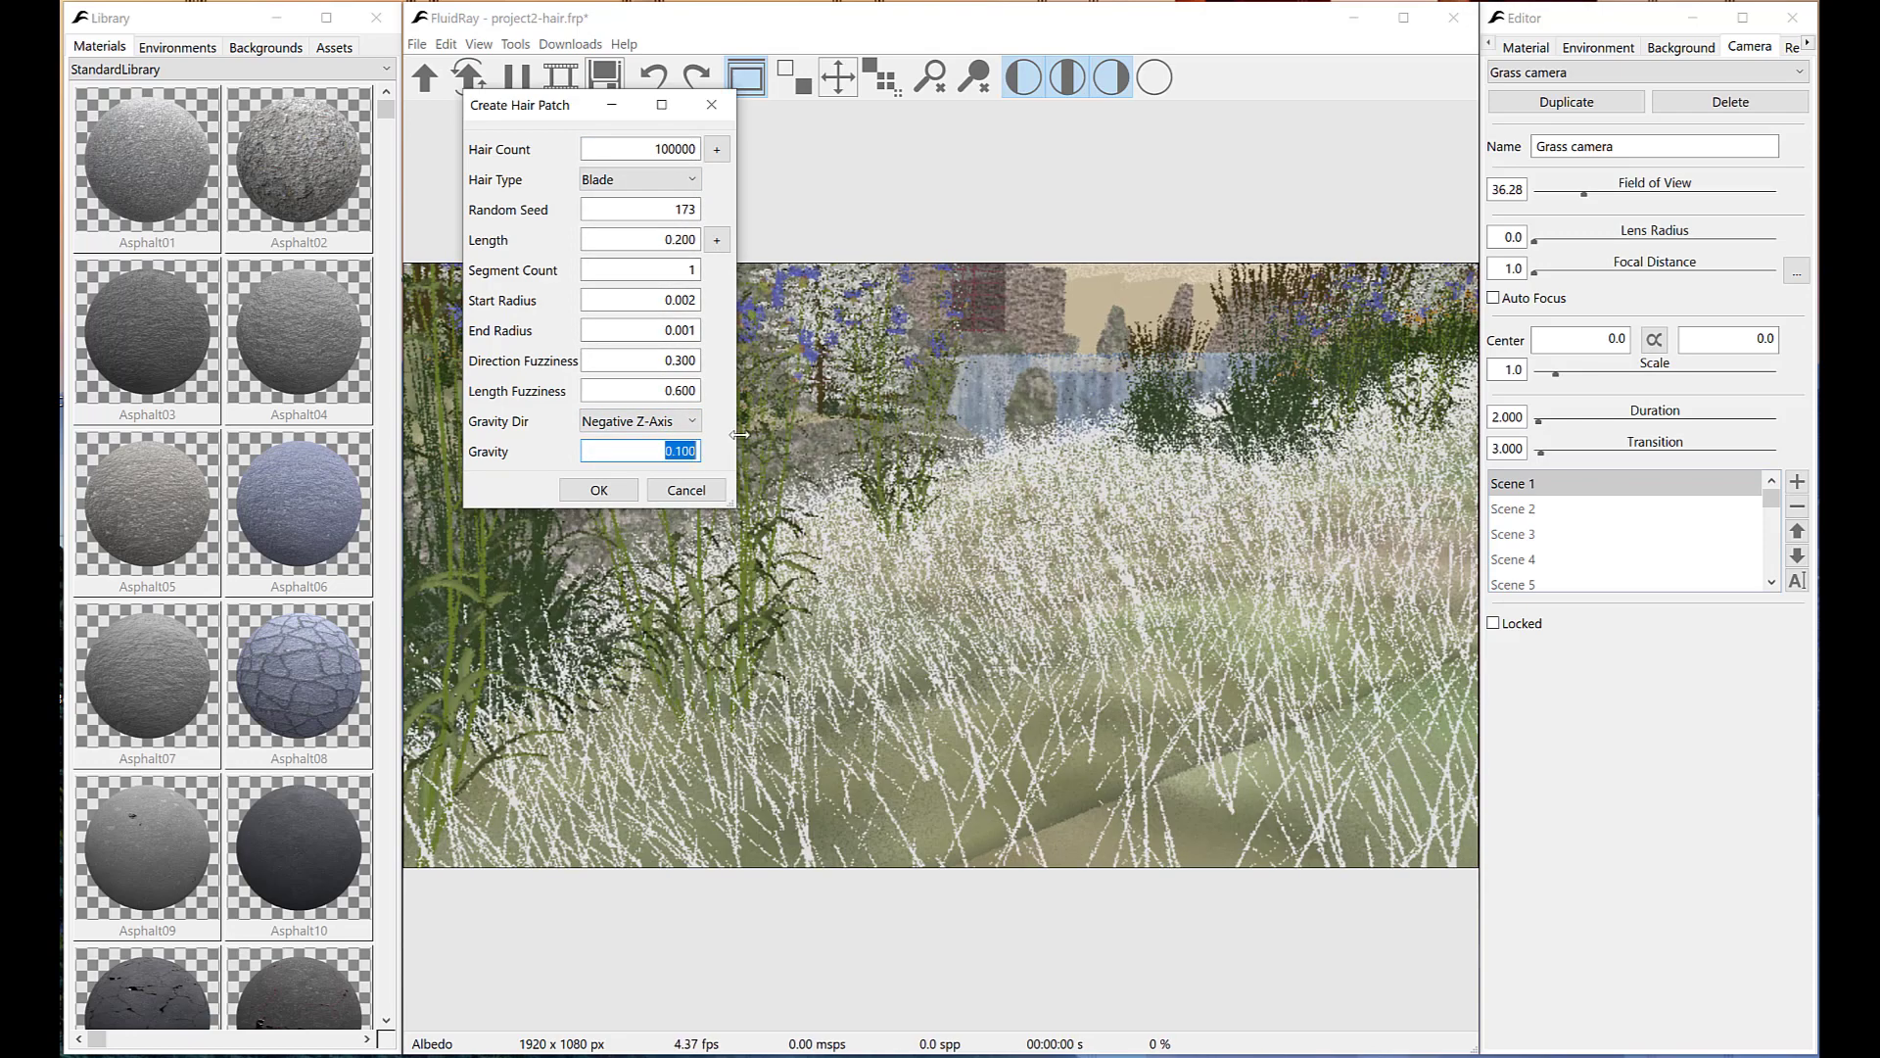
{"action": "left_click", "coordinate": [676, 149]}
{"action": "type", "text": "0"}
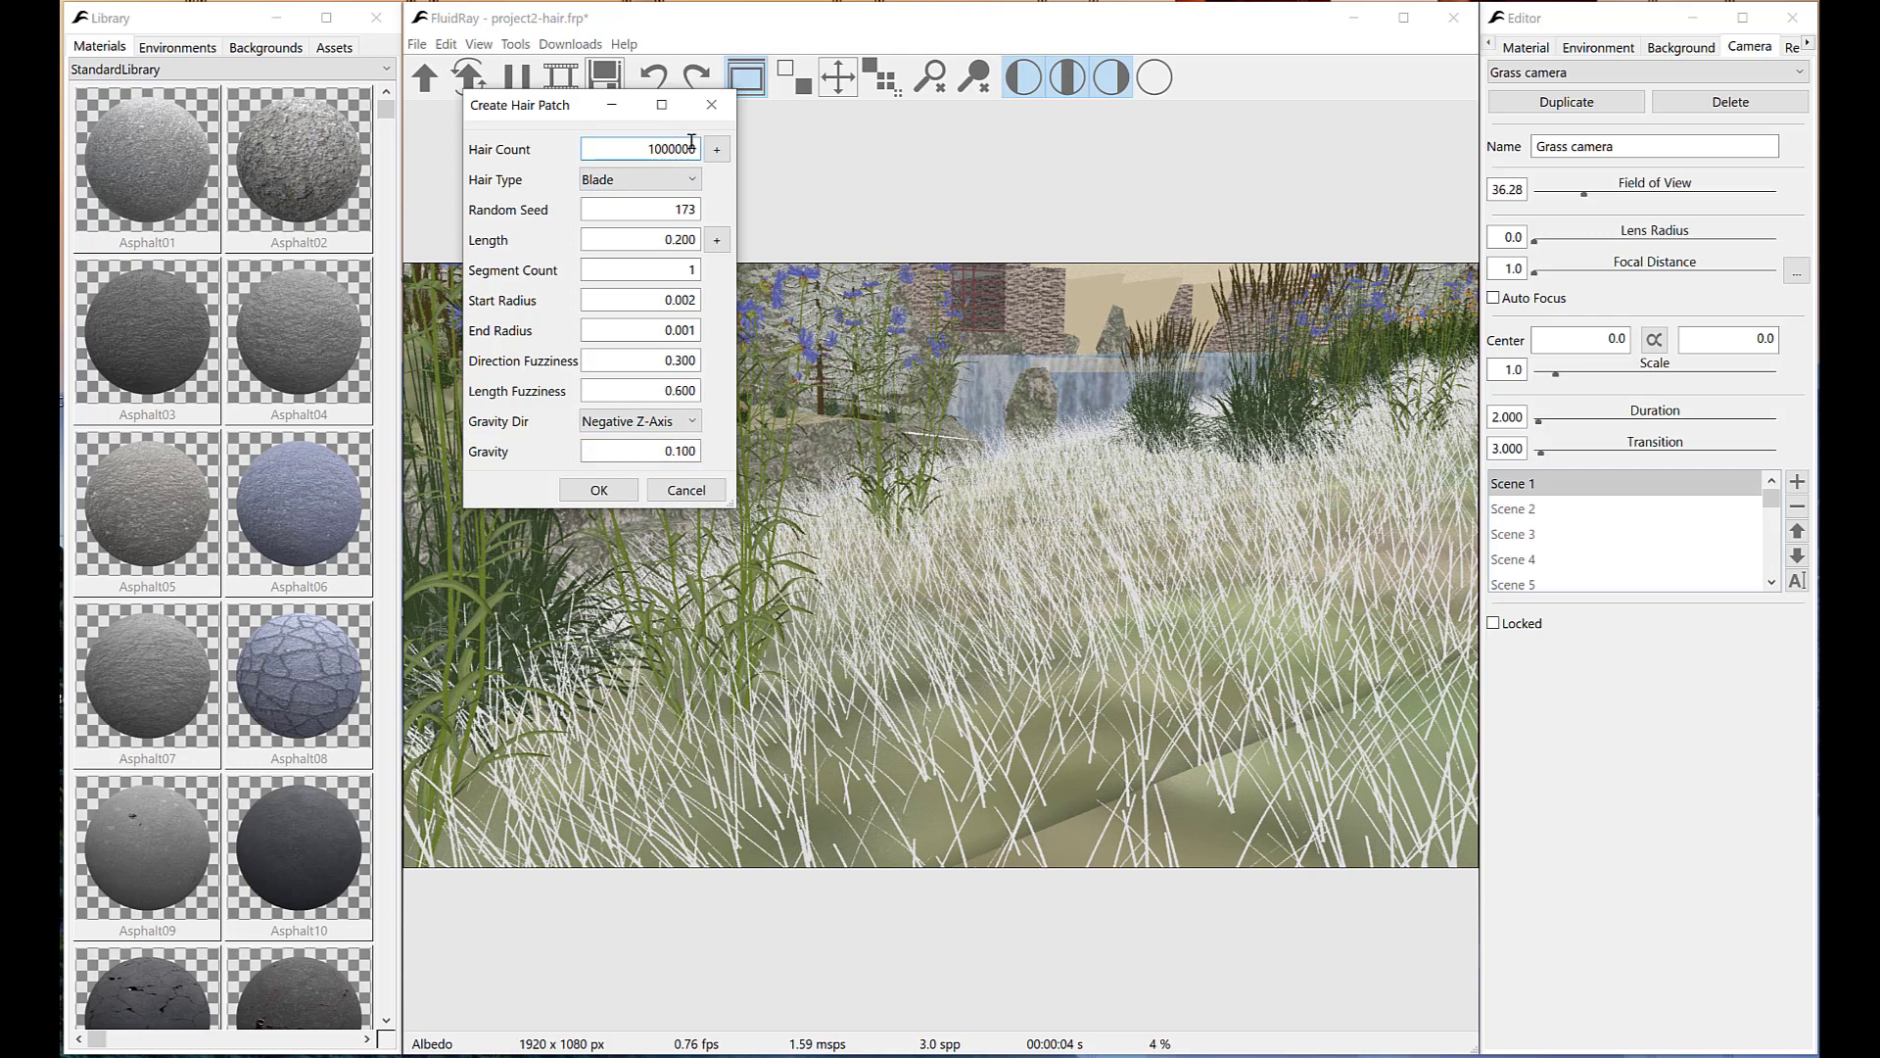
{"action": "key", "text": "Return"}
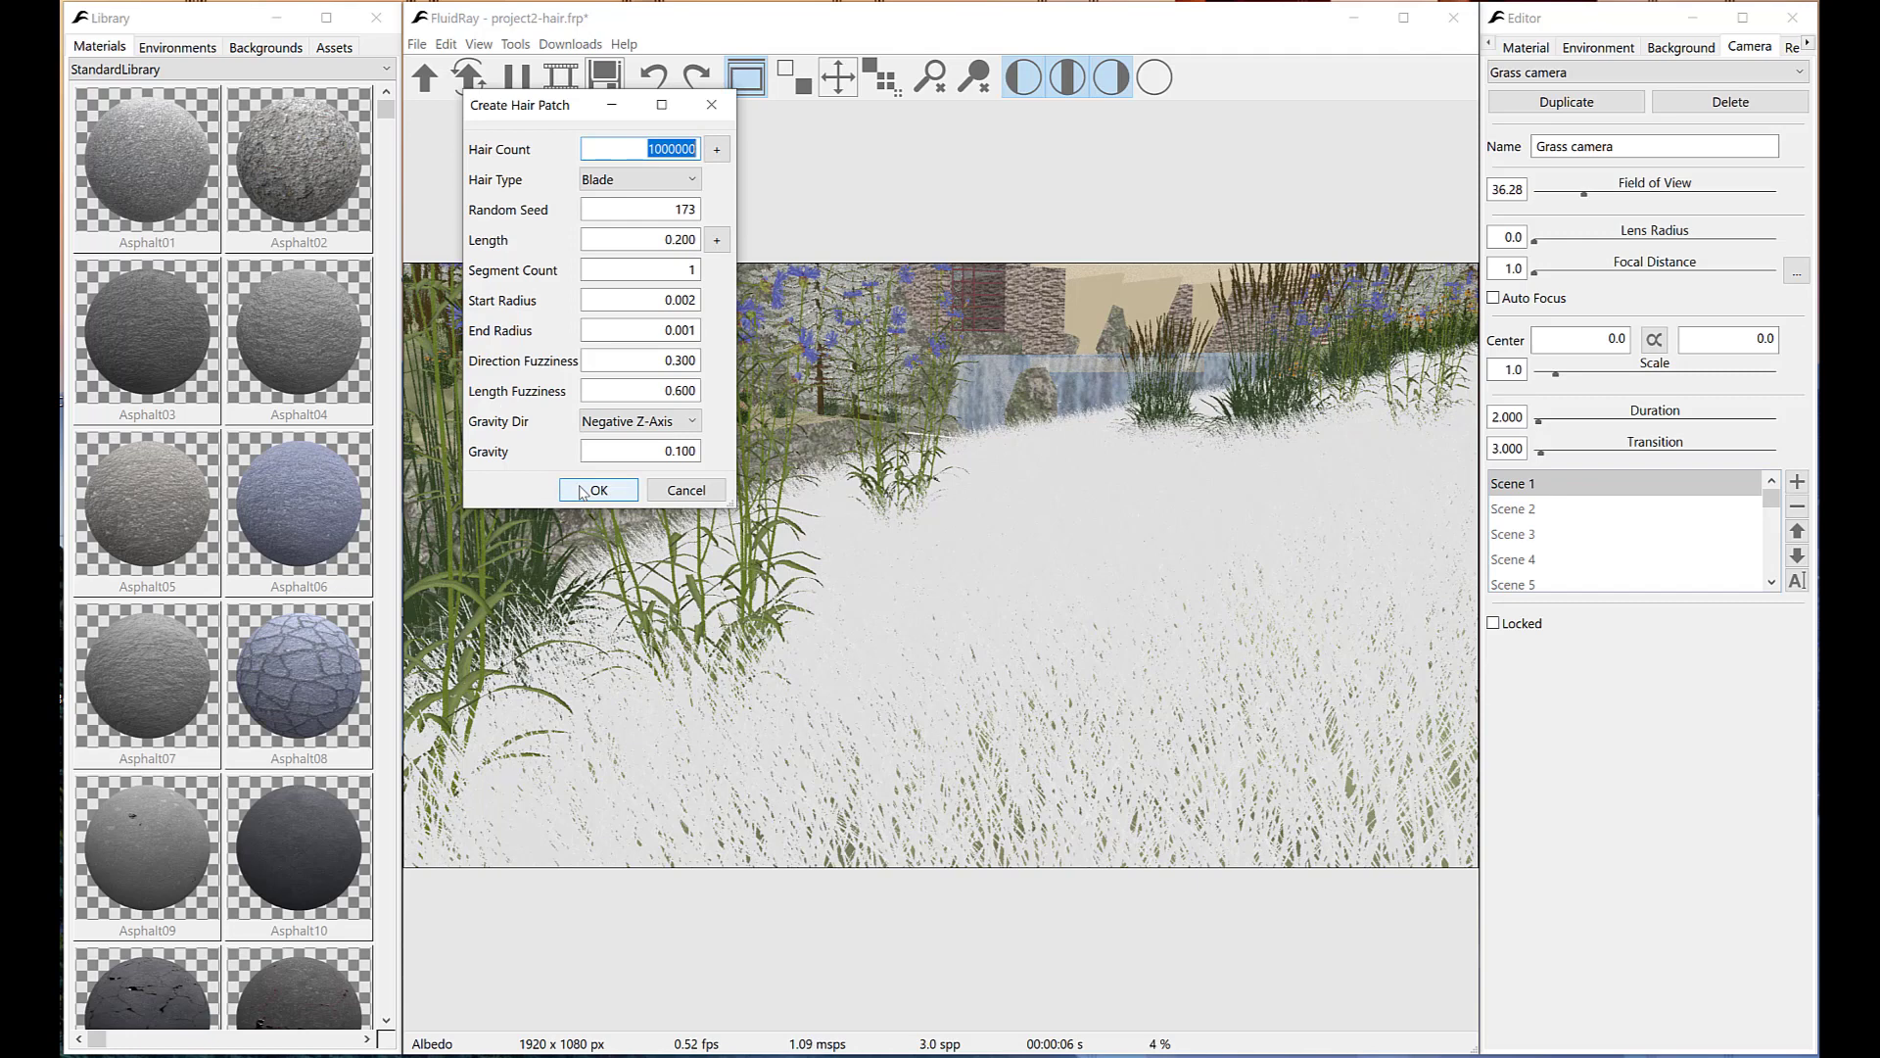
{"action": "left_click", "coordinate": [585, 490]}
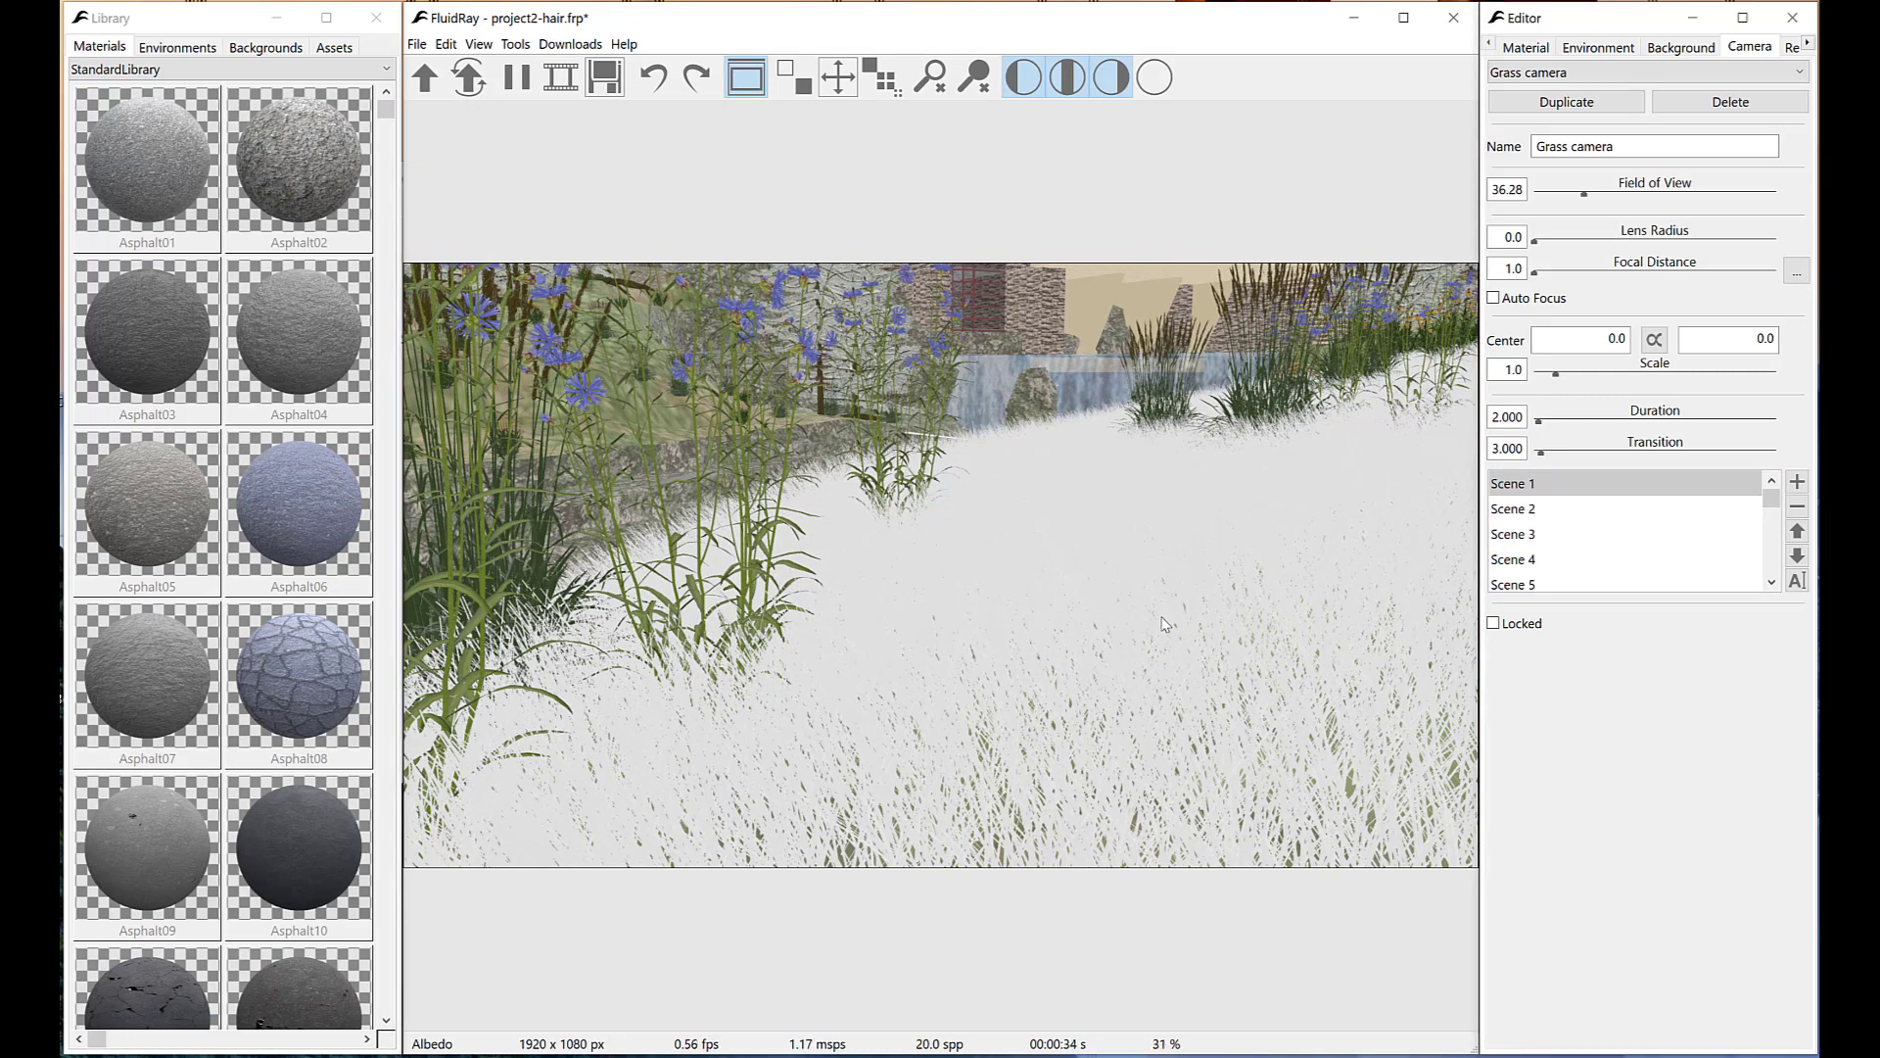
Give the hair's base colour the grass.jpg texture with Size 0.010.
{"action": "left_click", "coordinate": [1164, 623]}
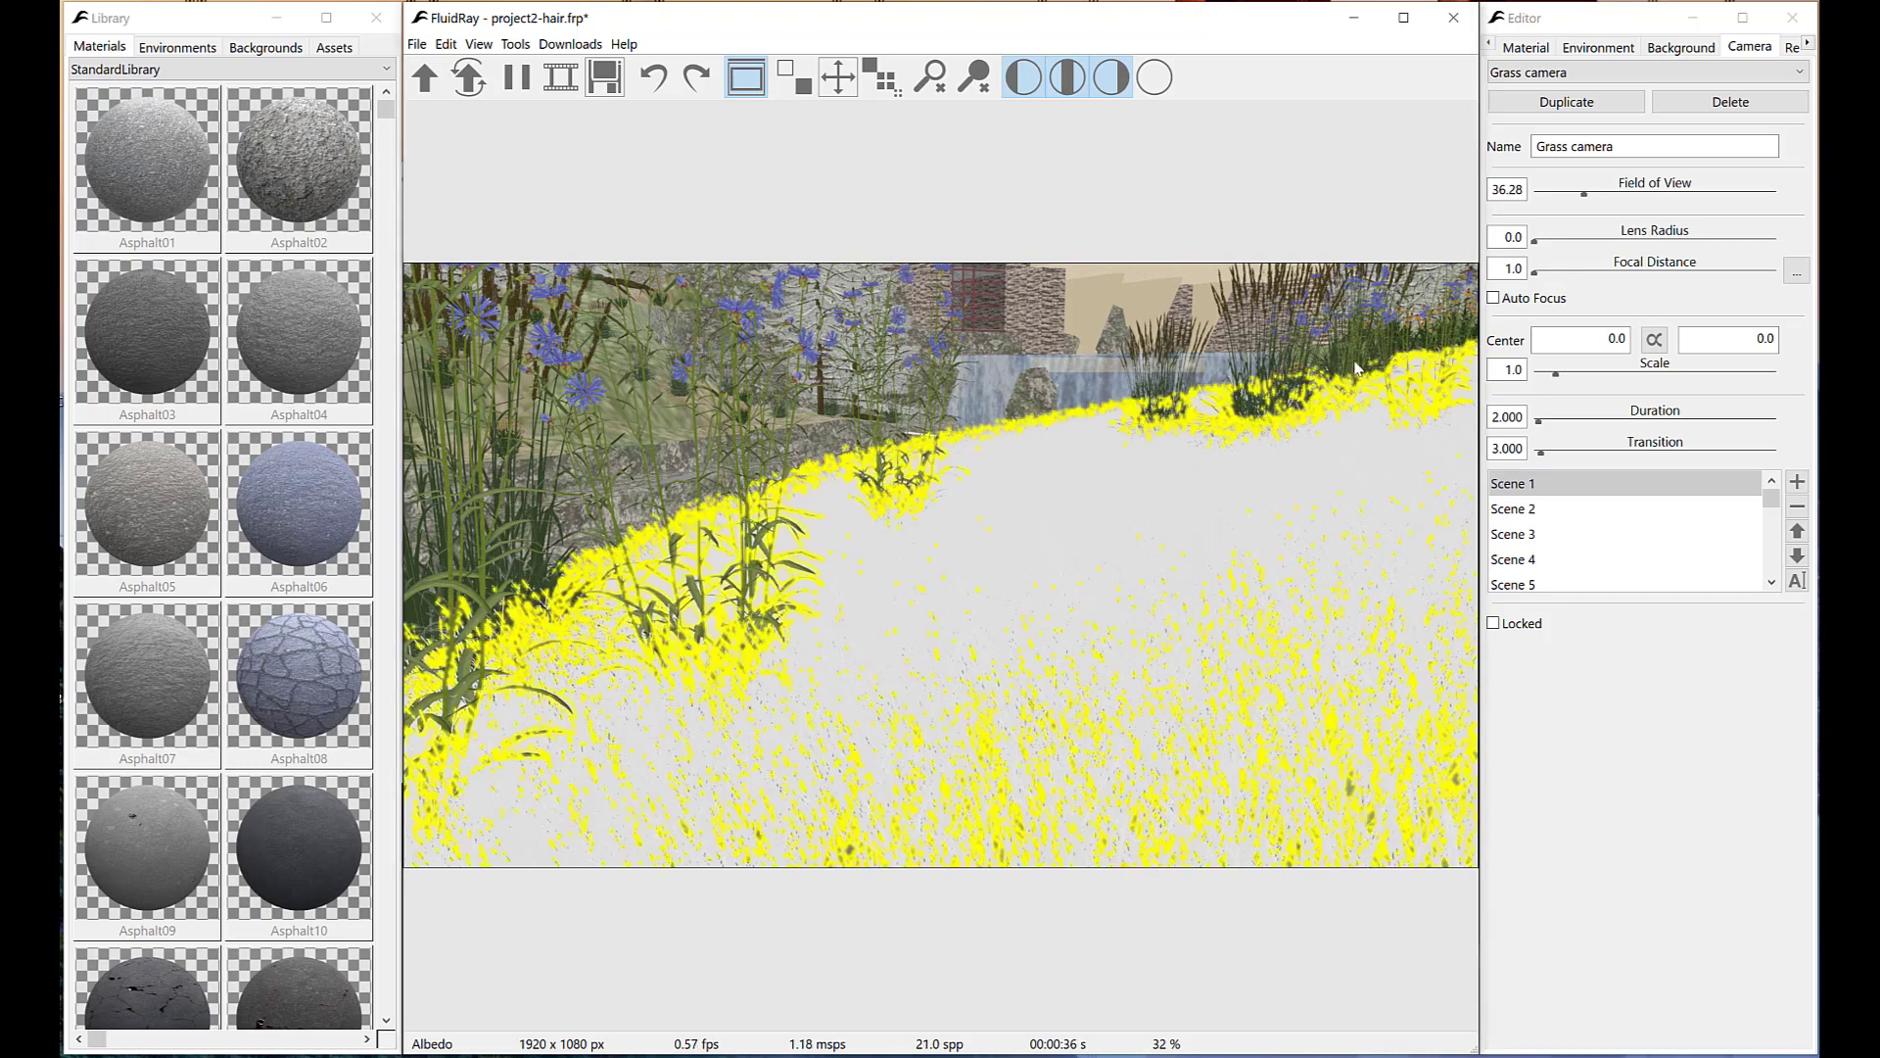
{"action": "left_click", "coordinate": [1516, 49]}
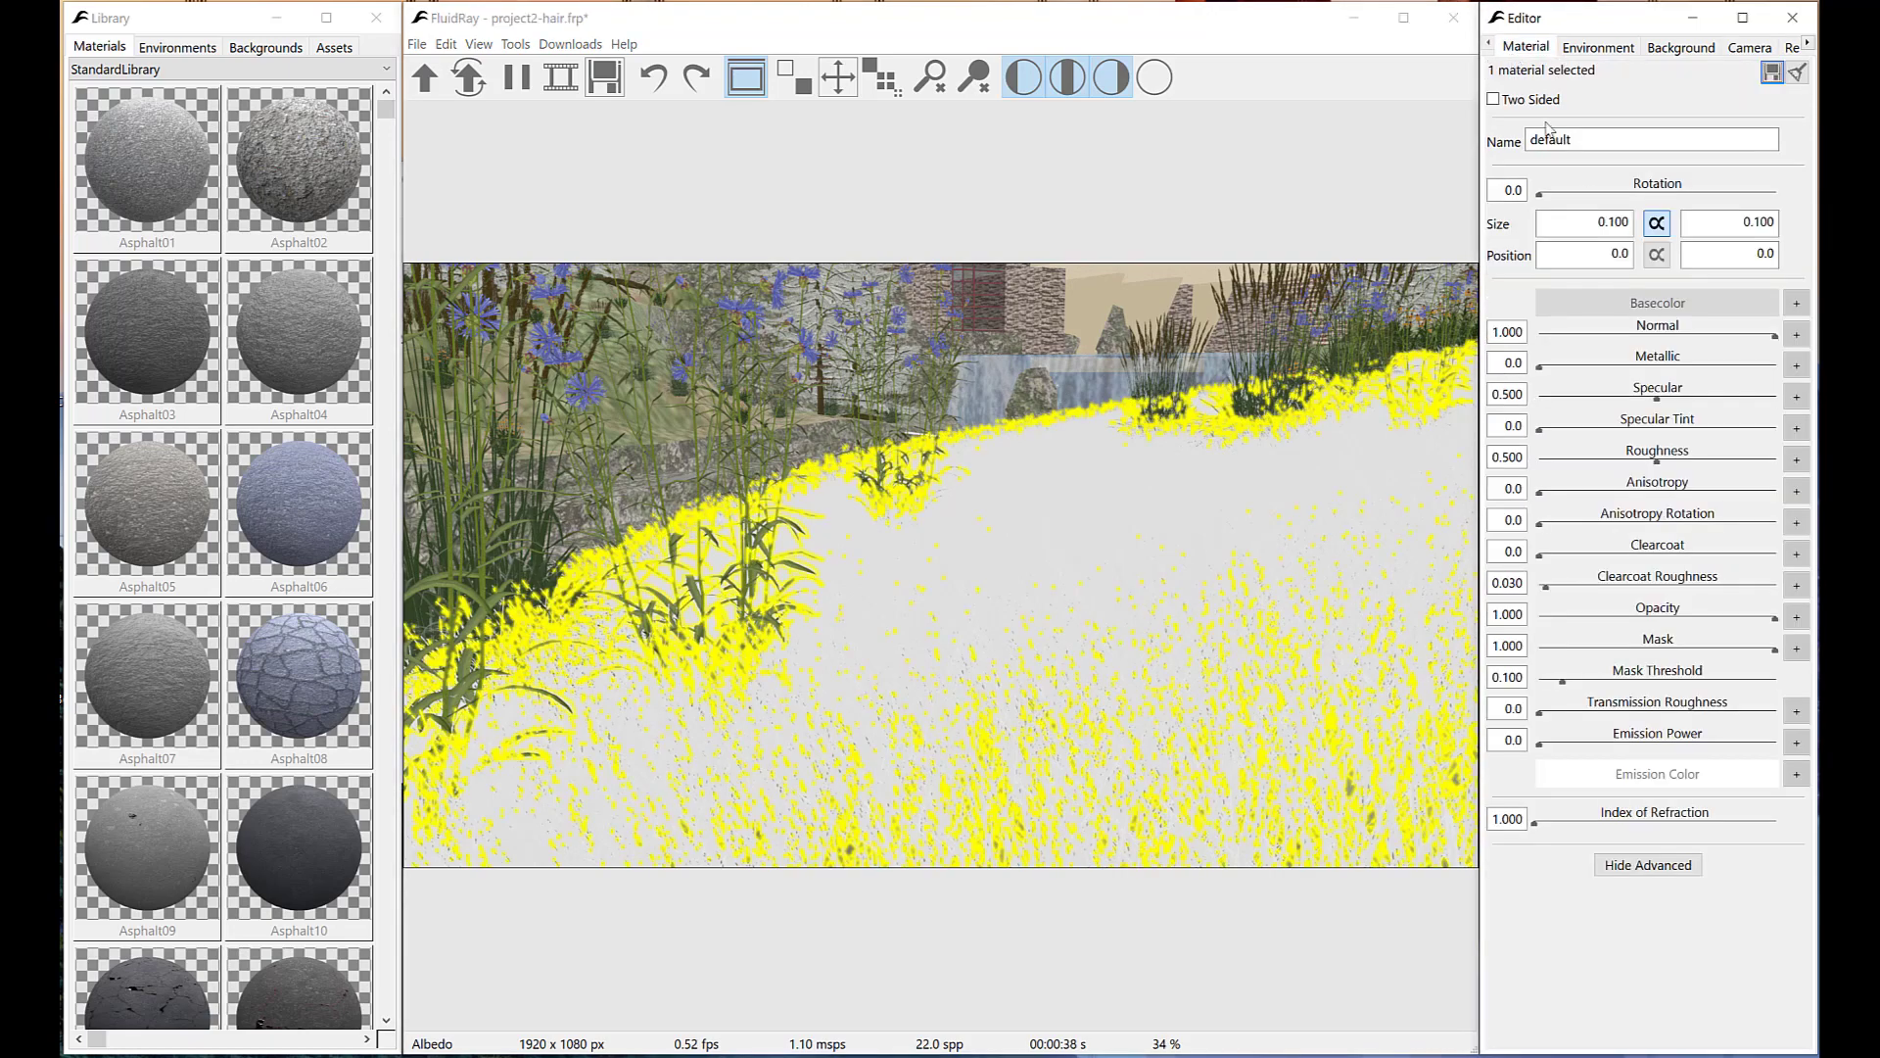
{"action": "left_click", "coordinate": [1796, 303]}
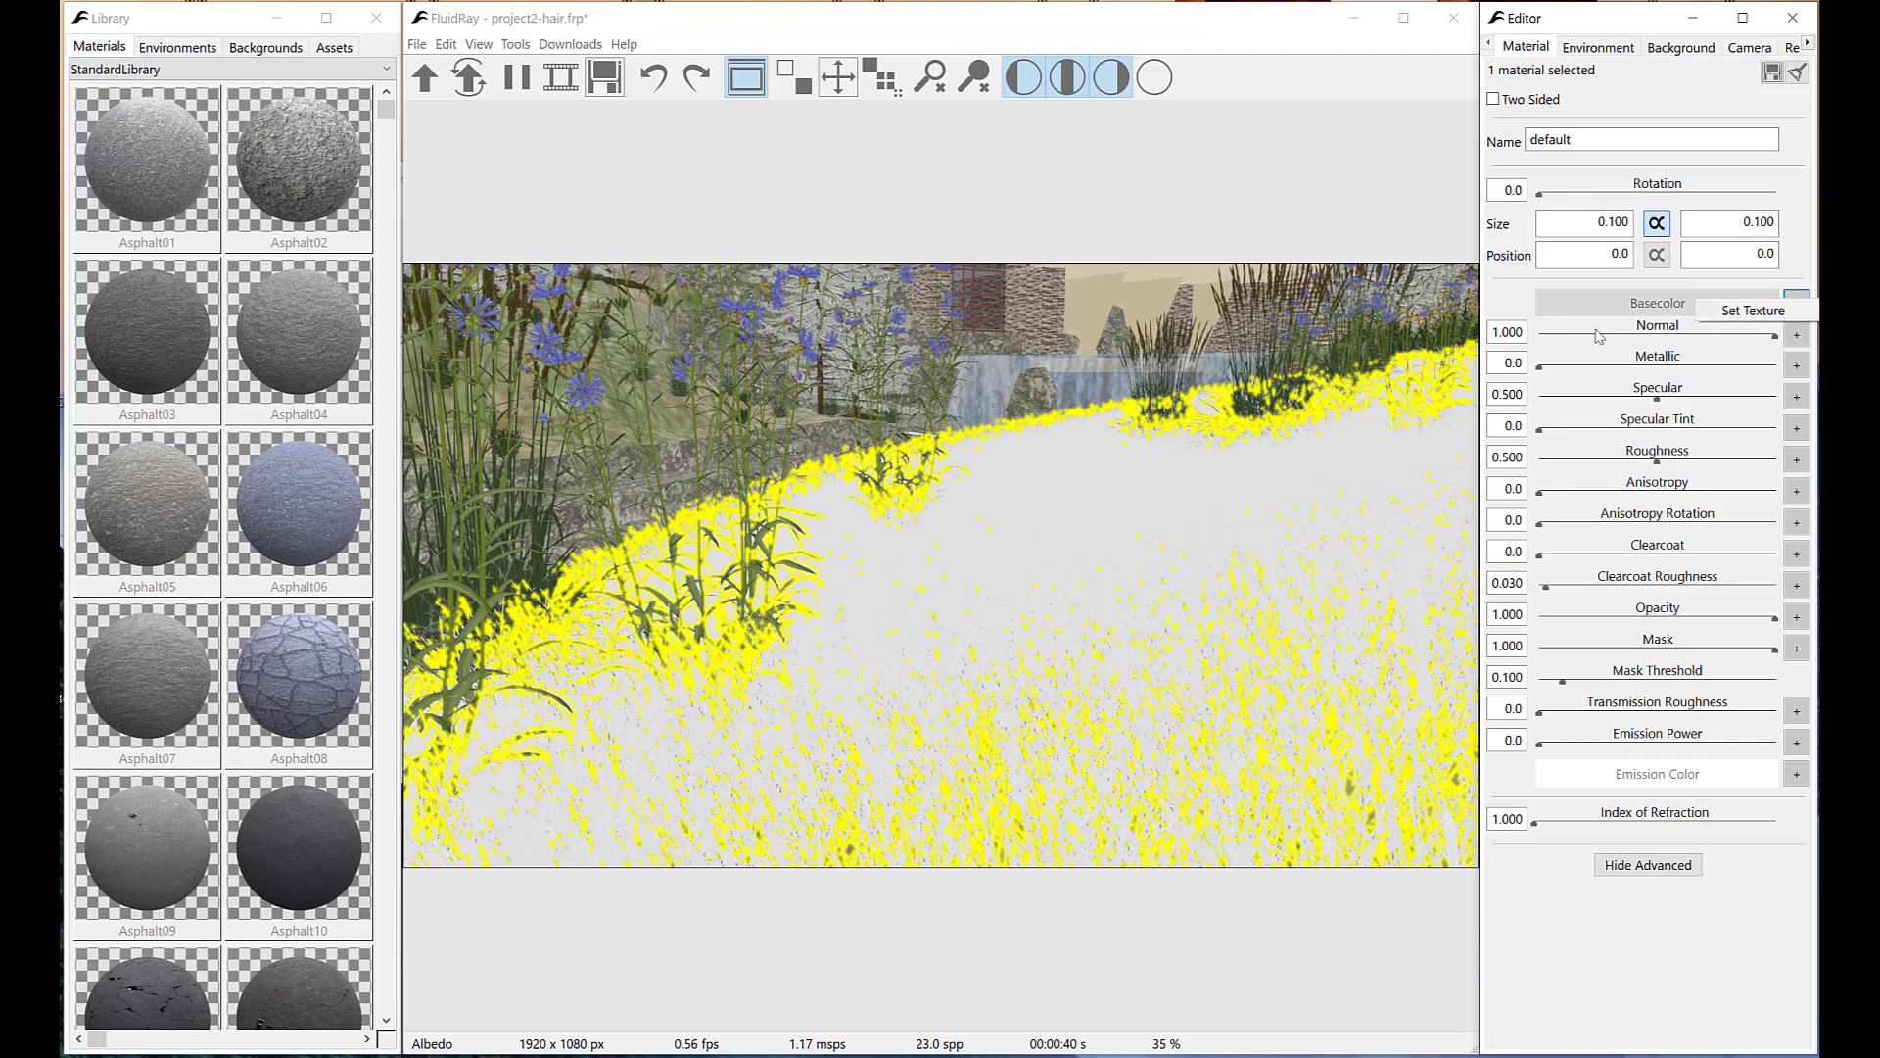
{"action": "left_click", "coordinate": [1736, 310]}
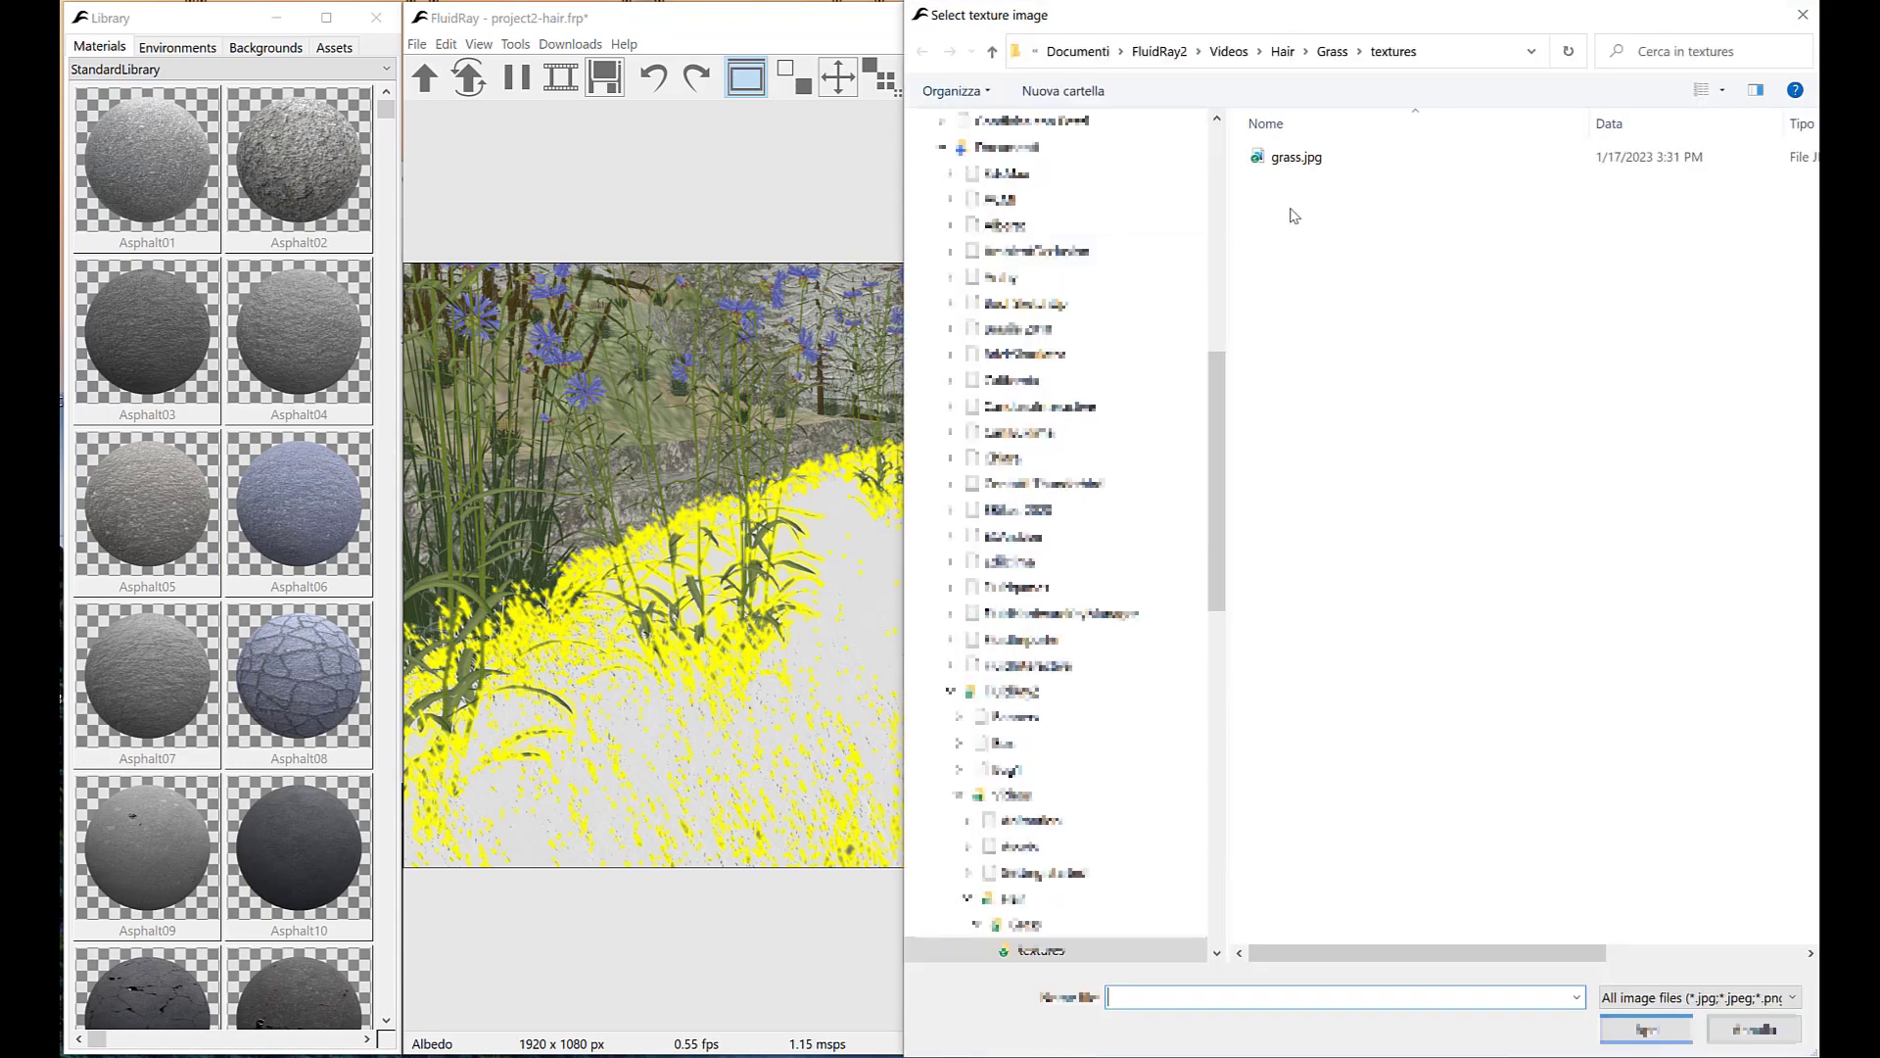
{"action": "double_click", "coordinate": [1291, 162]}
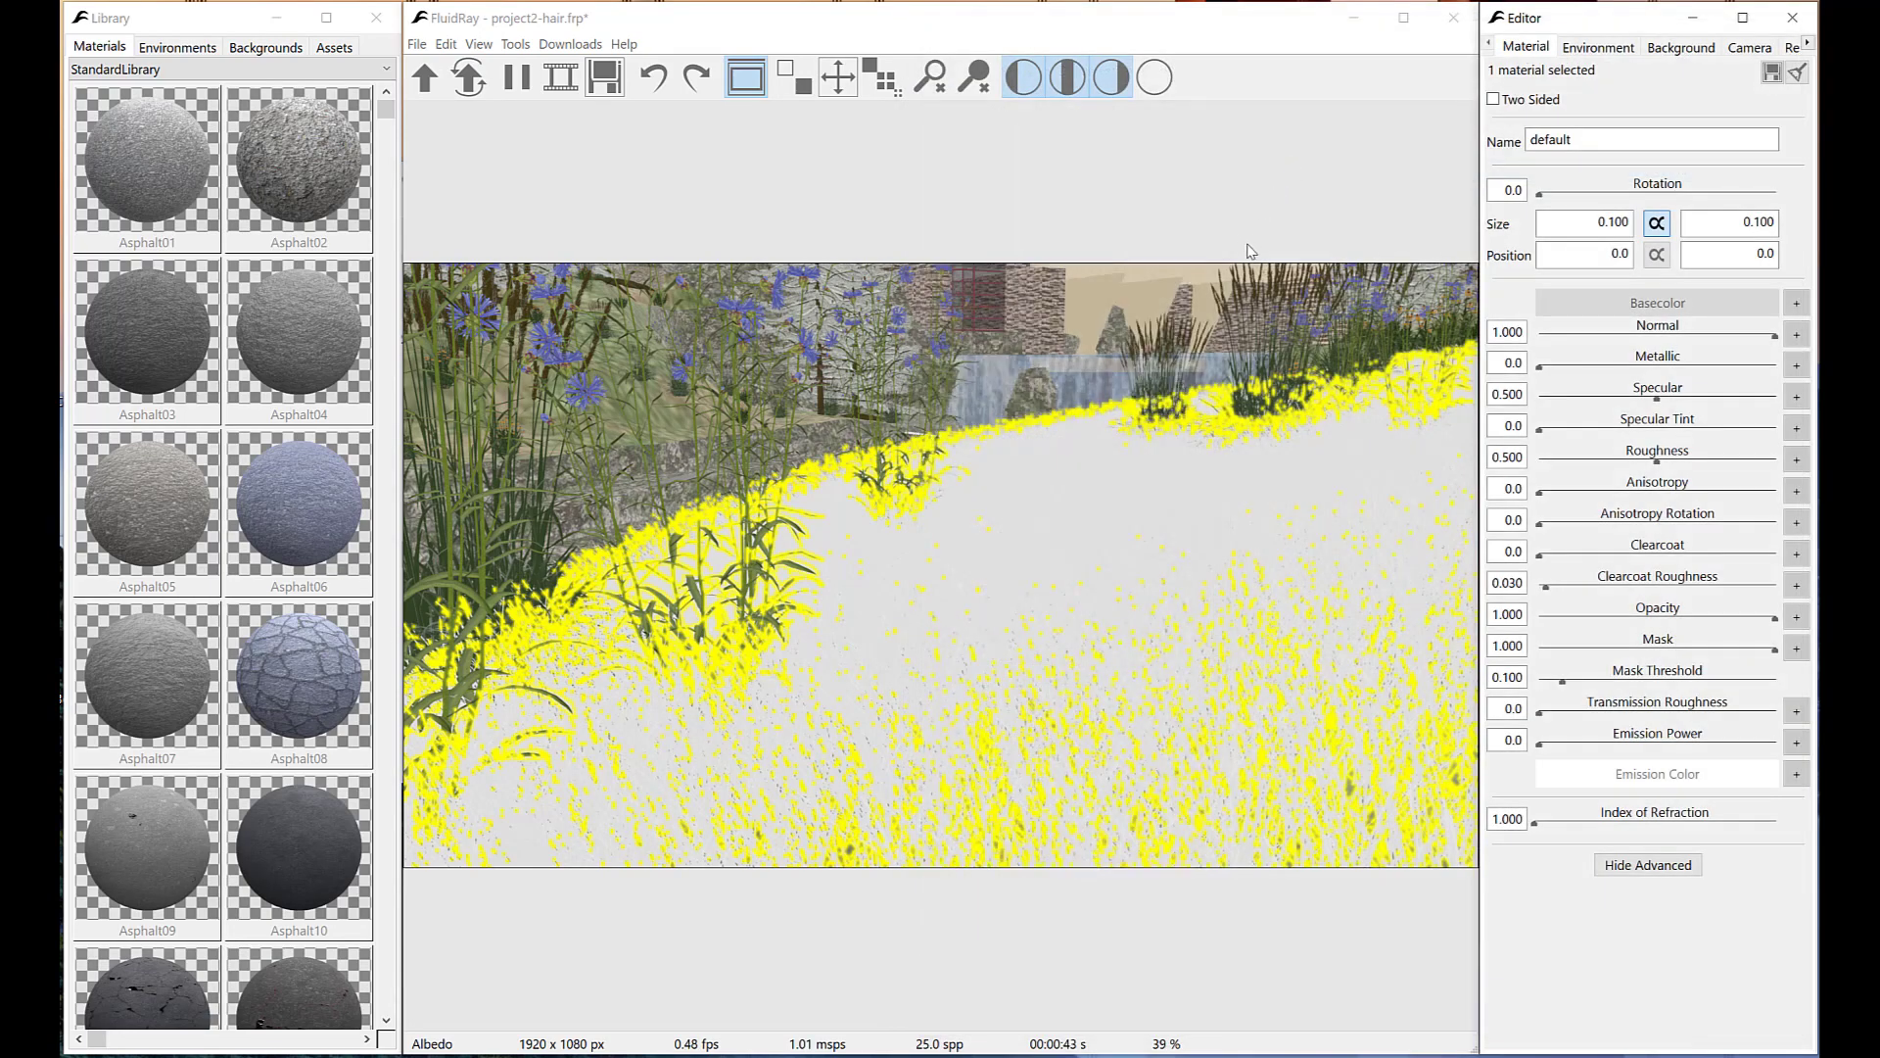
{"action": "left_click", "coordinate": [1603, 221]}
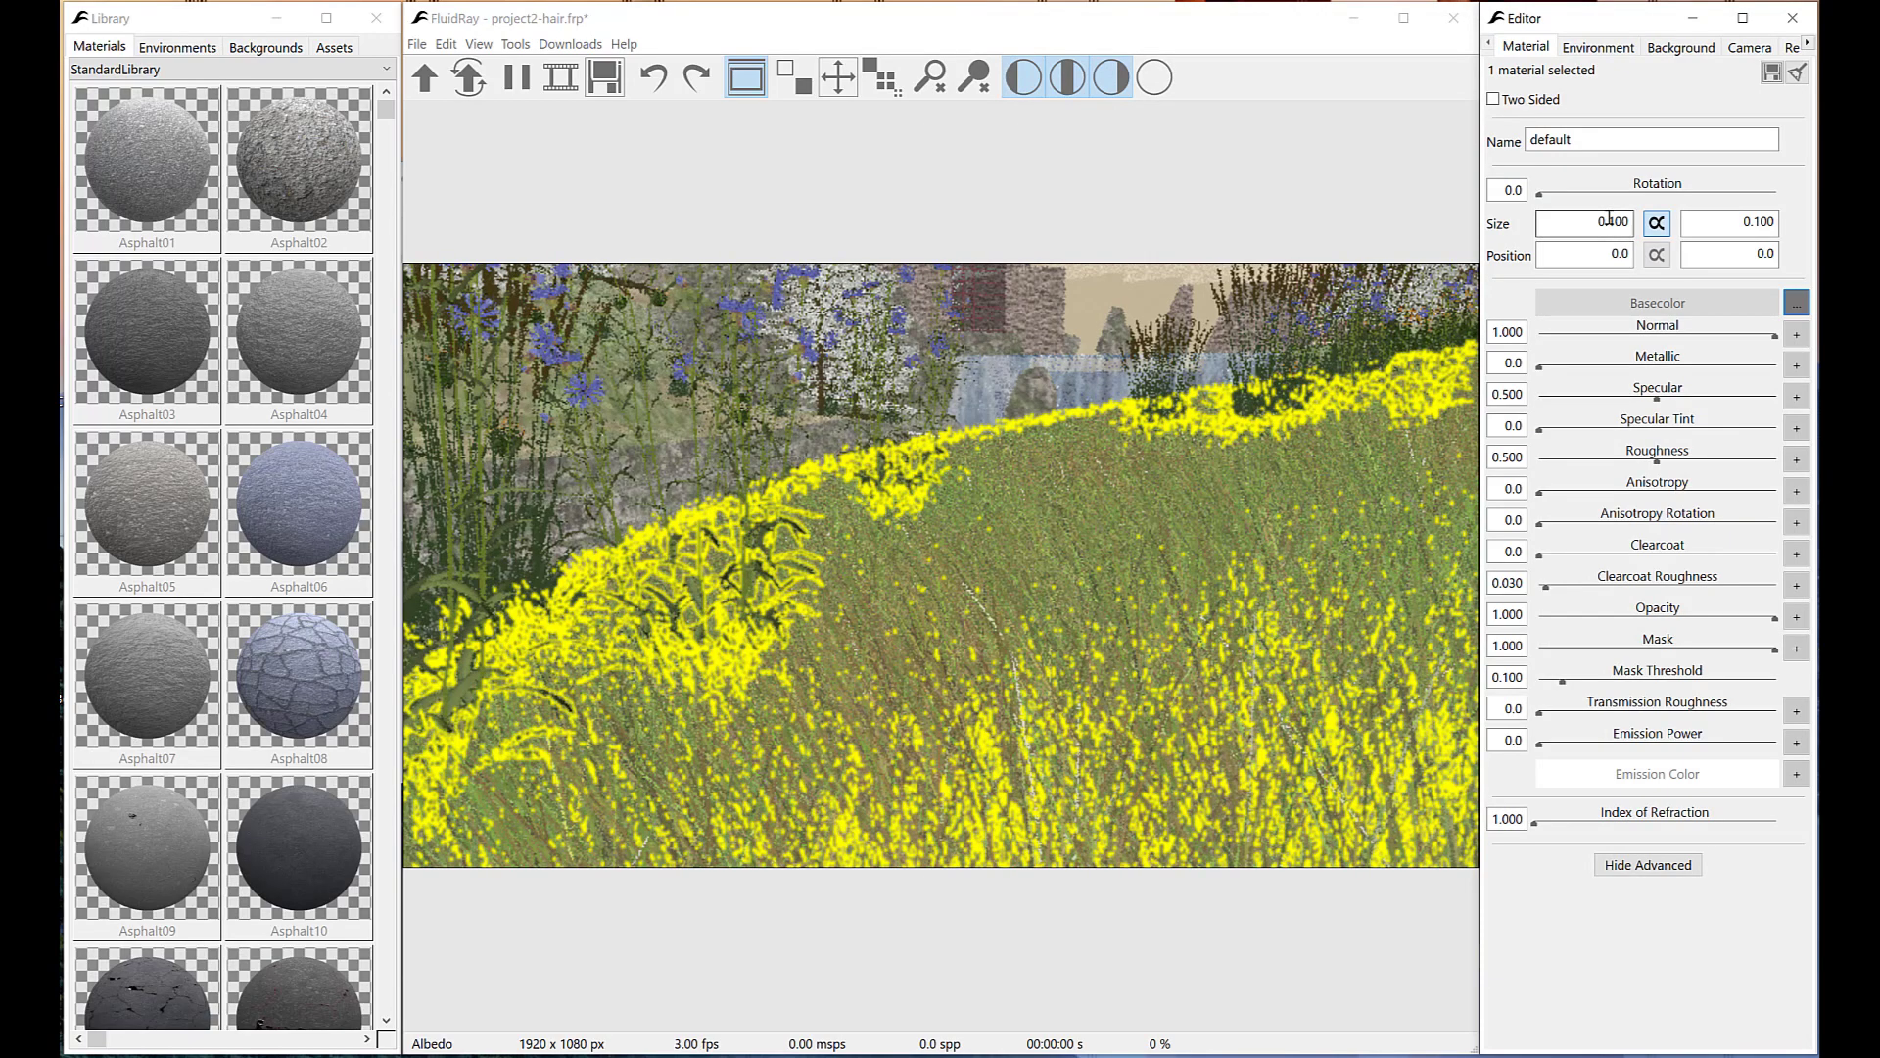
{"action": "type", "text": "0"}
{"action": "key", "text": "Return"}
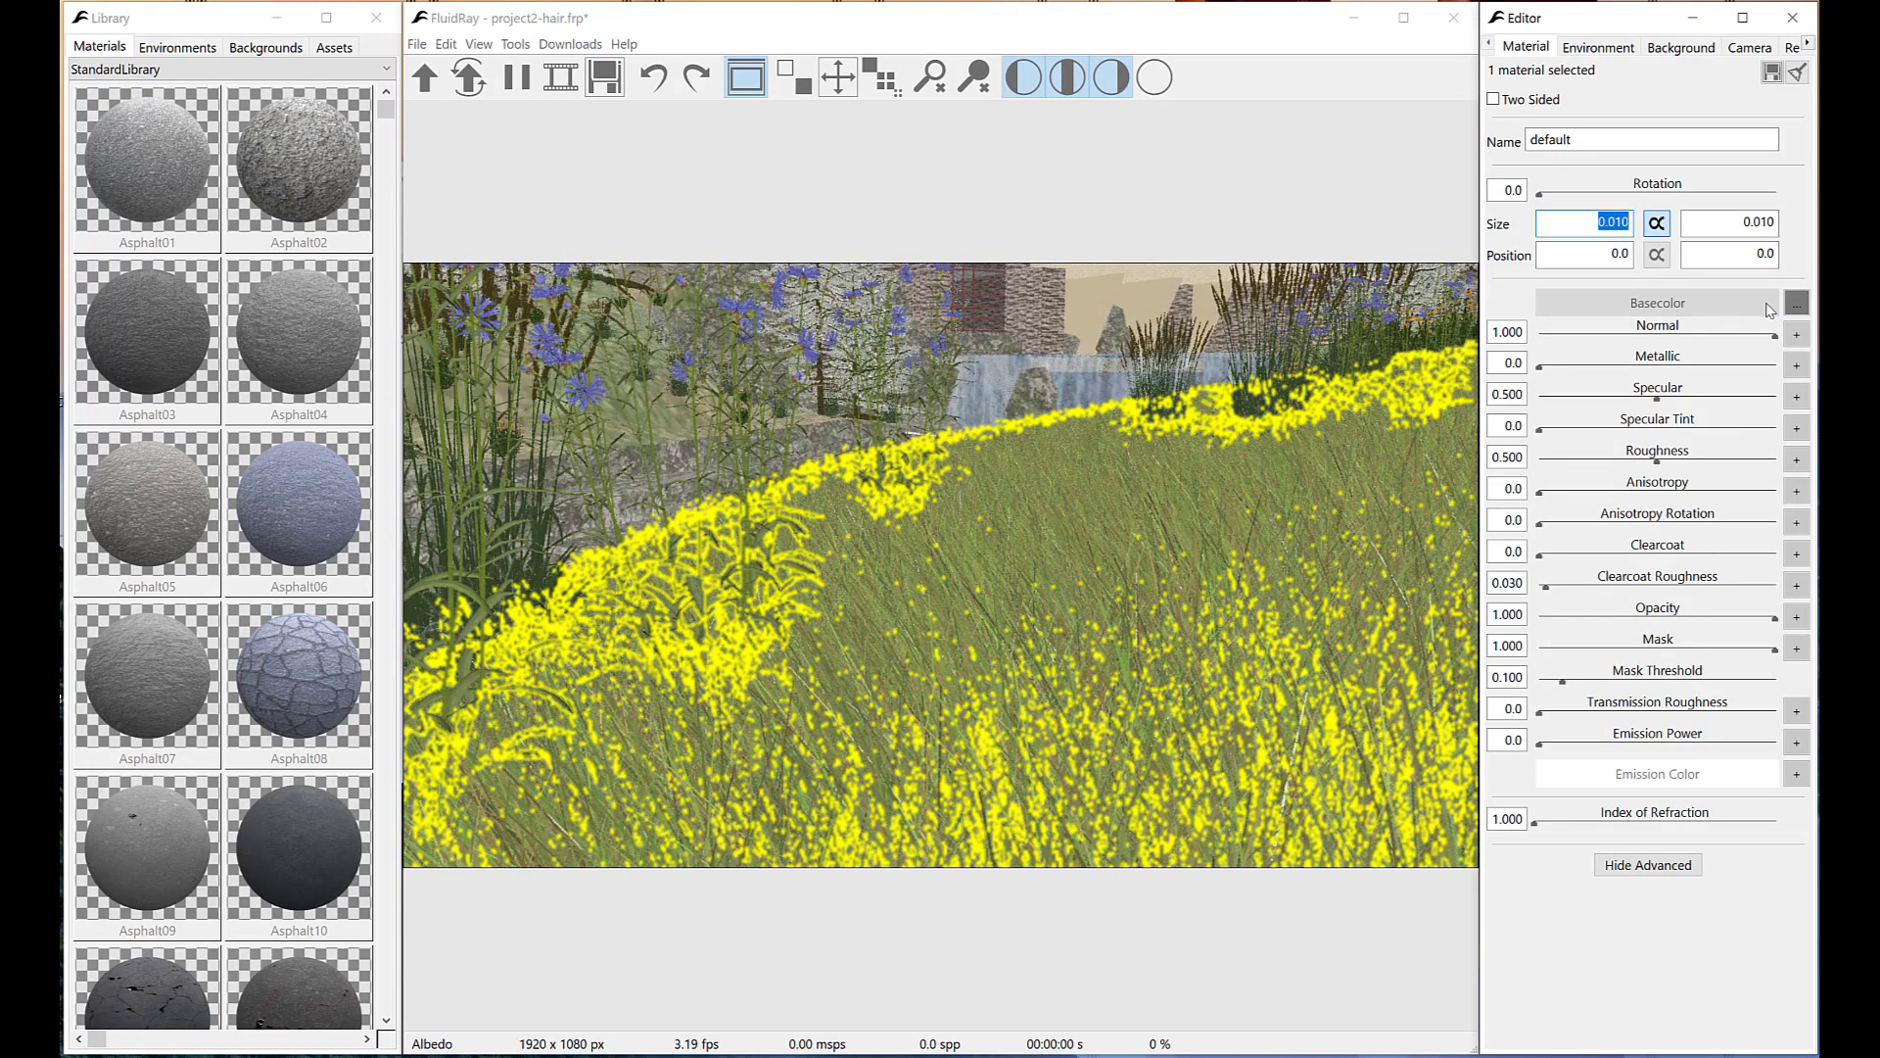
{"action": "mouse_move", "coordinate": [1793, 305]}
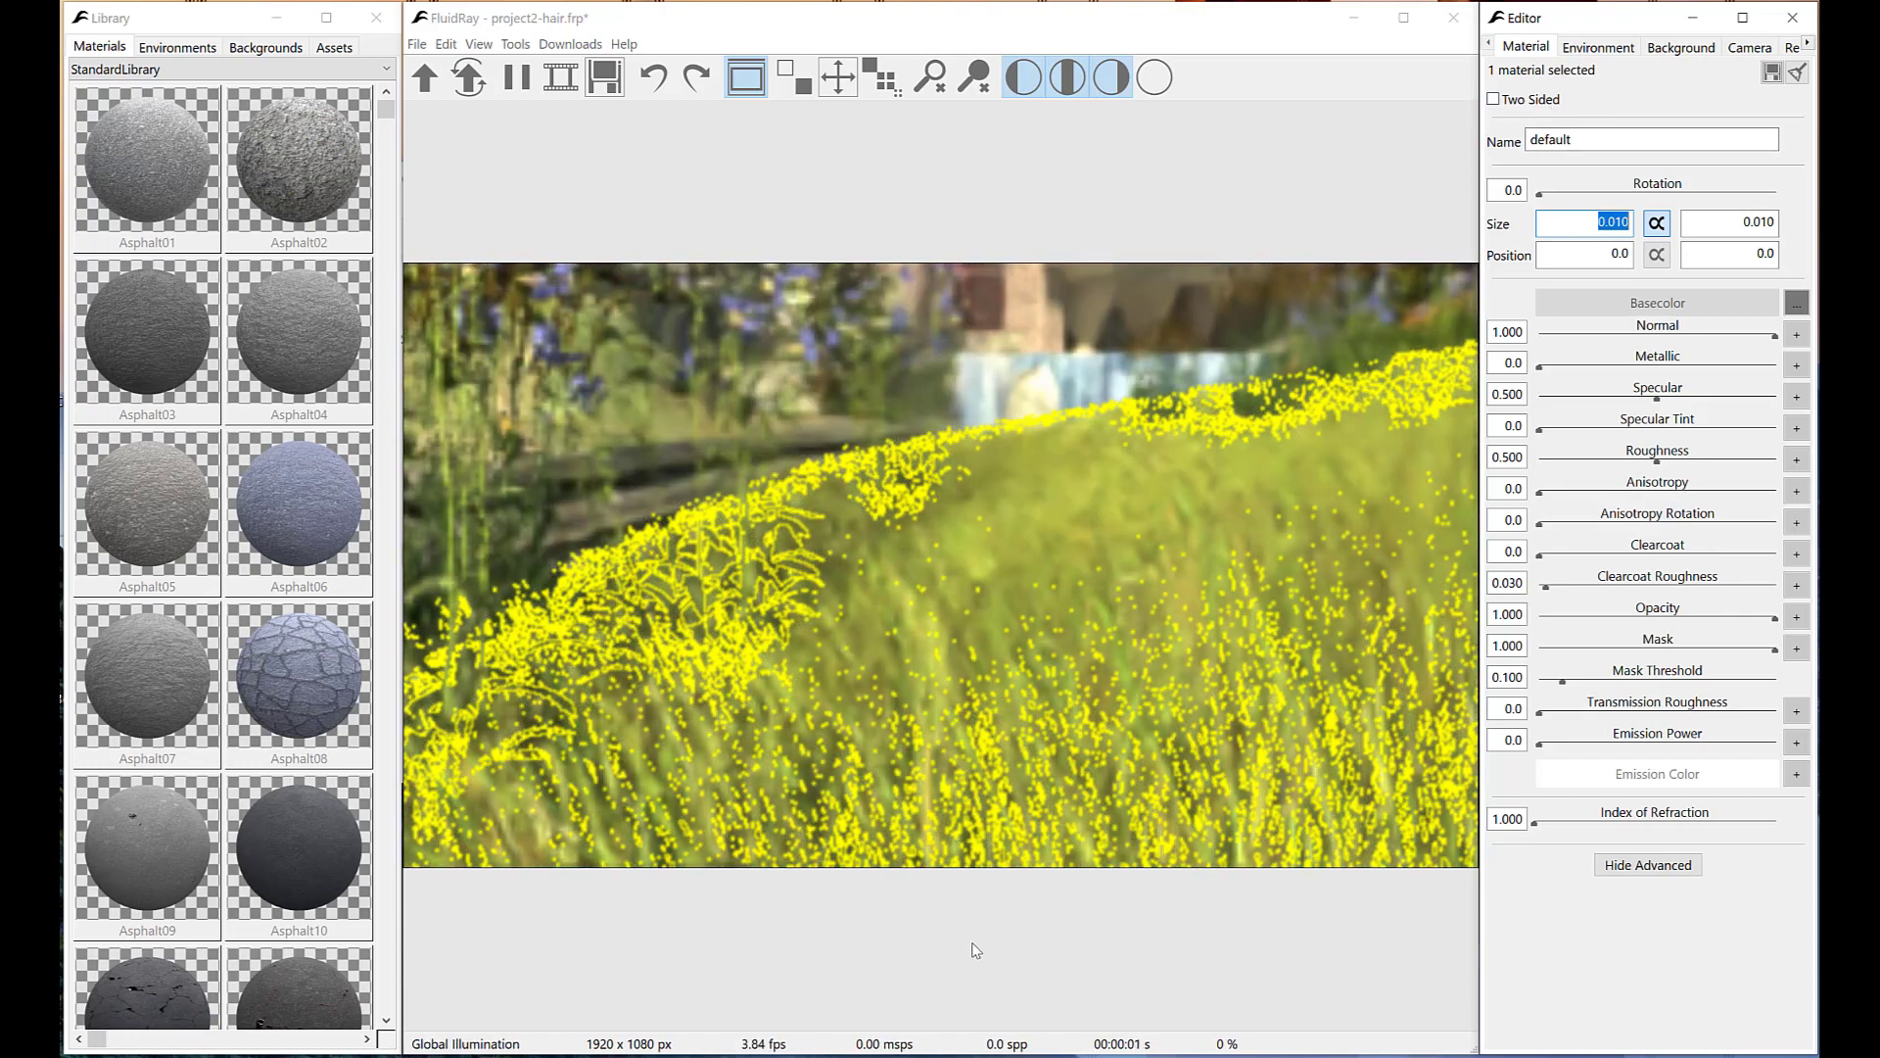
Deselect the grass hair and switch to the Main Camera view of the house.
{"action": "left_click", "coordinate": [975, 950]}
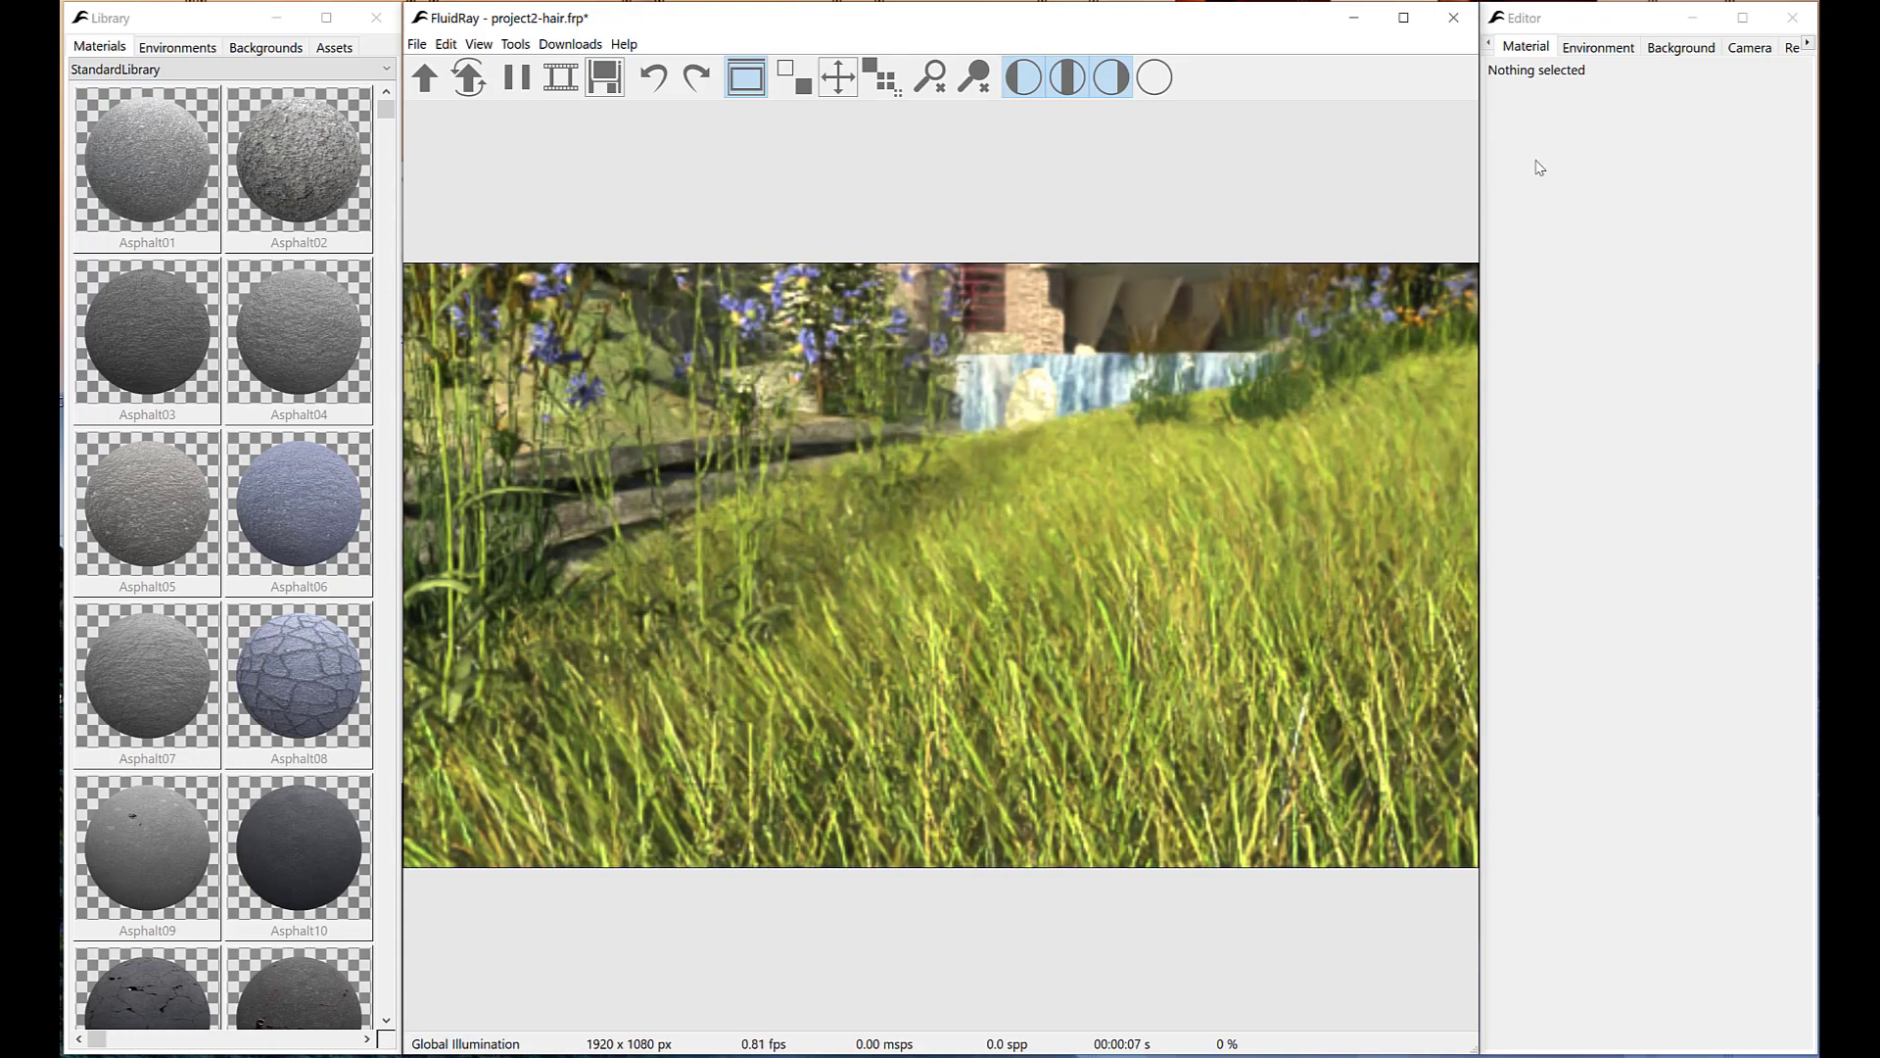
{"action": "left_click", "coordinate": [1742, 51]}
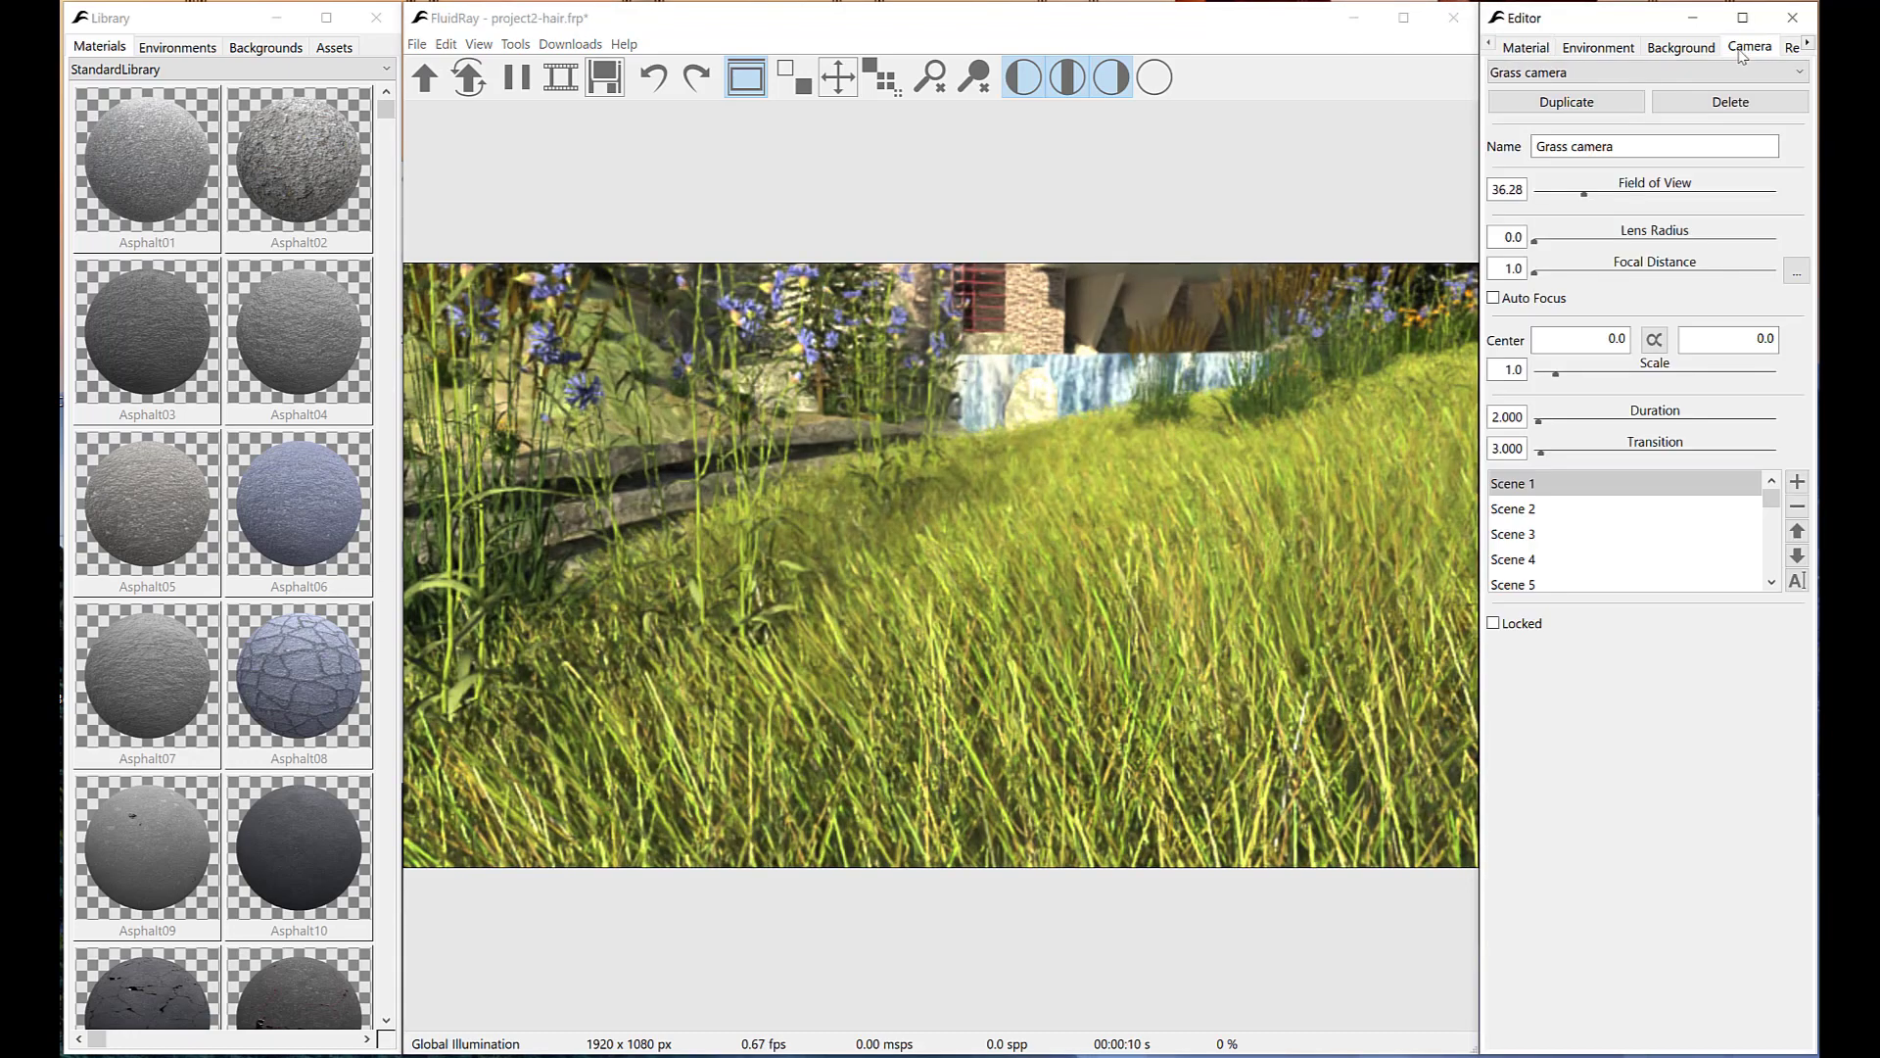
{"action": "left_click", "coordinate": [1552, 76]}
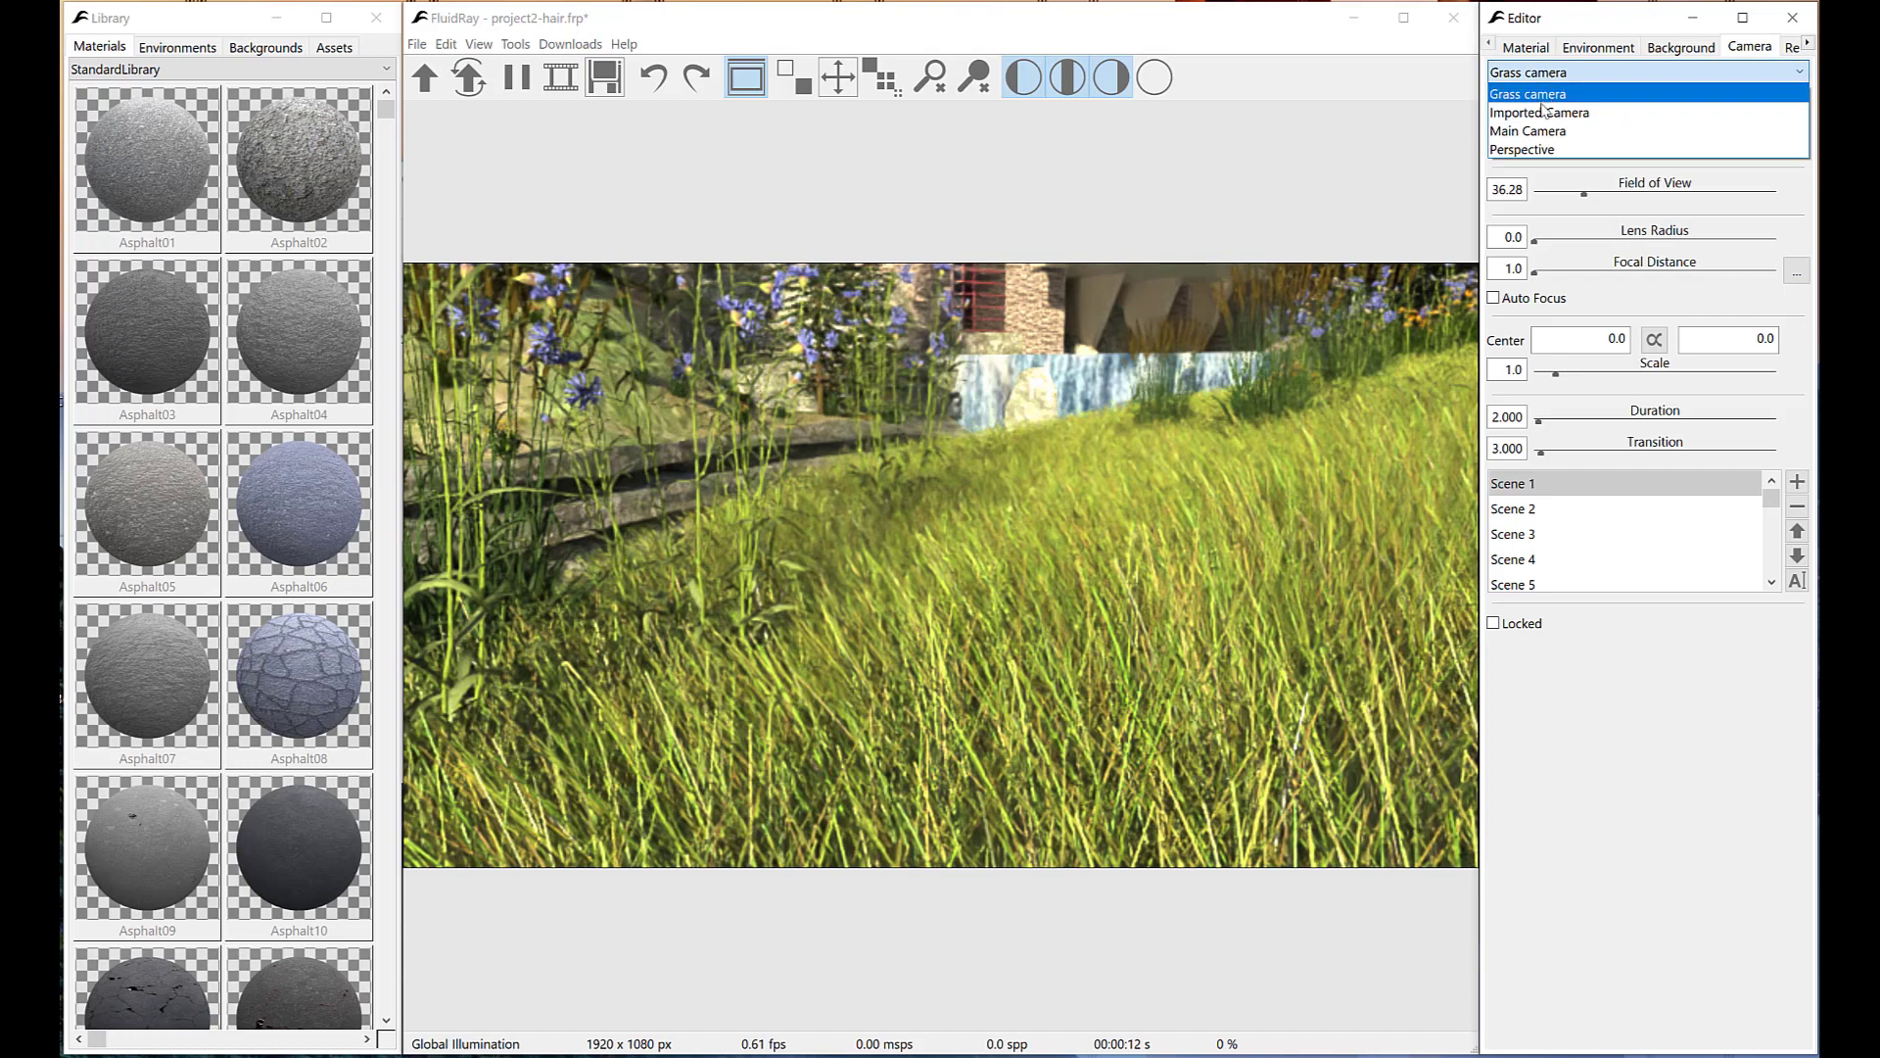
{"action": "left_click", "coordinate": [1543, 133]}
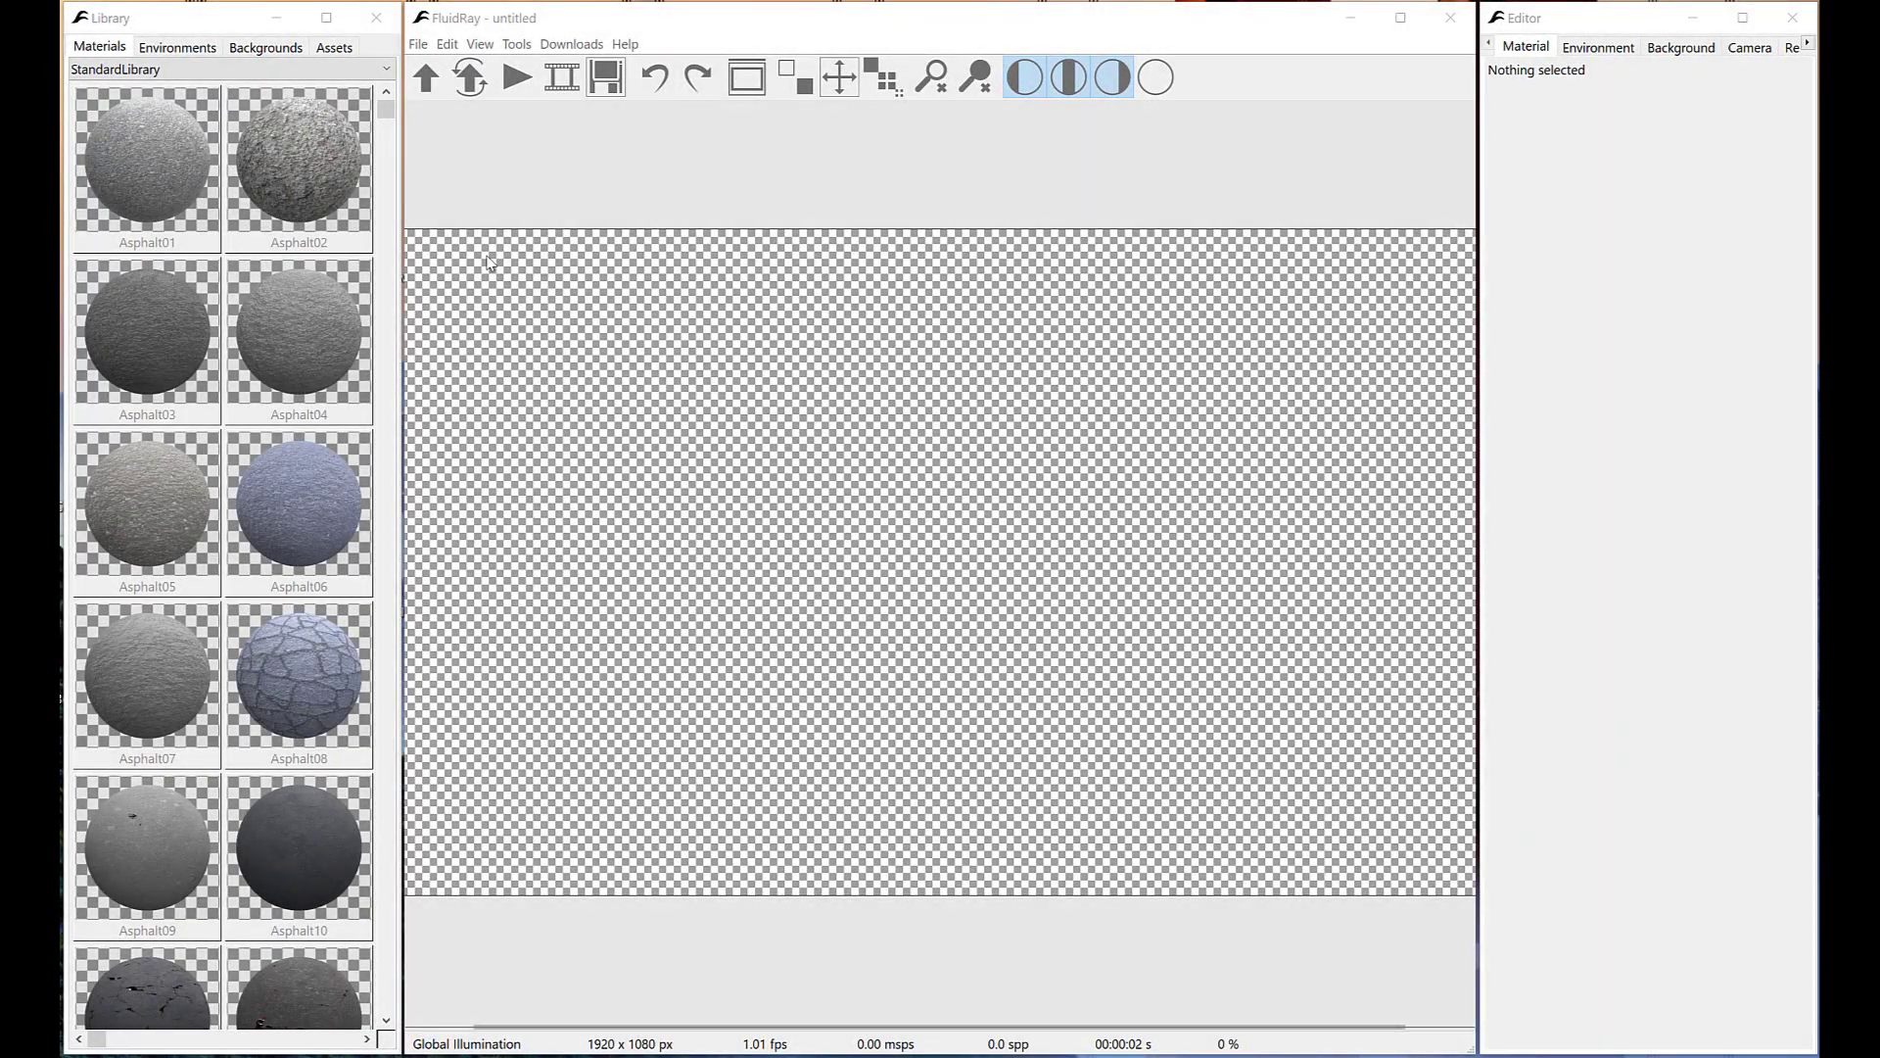
Import circle.skp, orbit to a low flat angle, and select the disc.
{"action": "left_click", "coordinate": [417, 81]}
{"action": "left_click", "coordinate": [417, 68]}
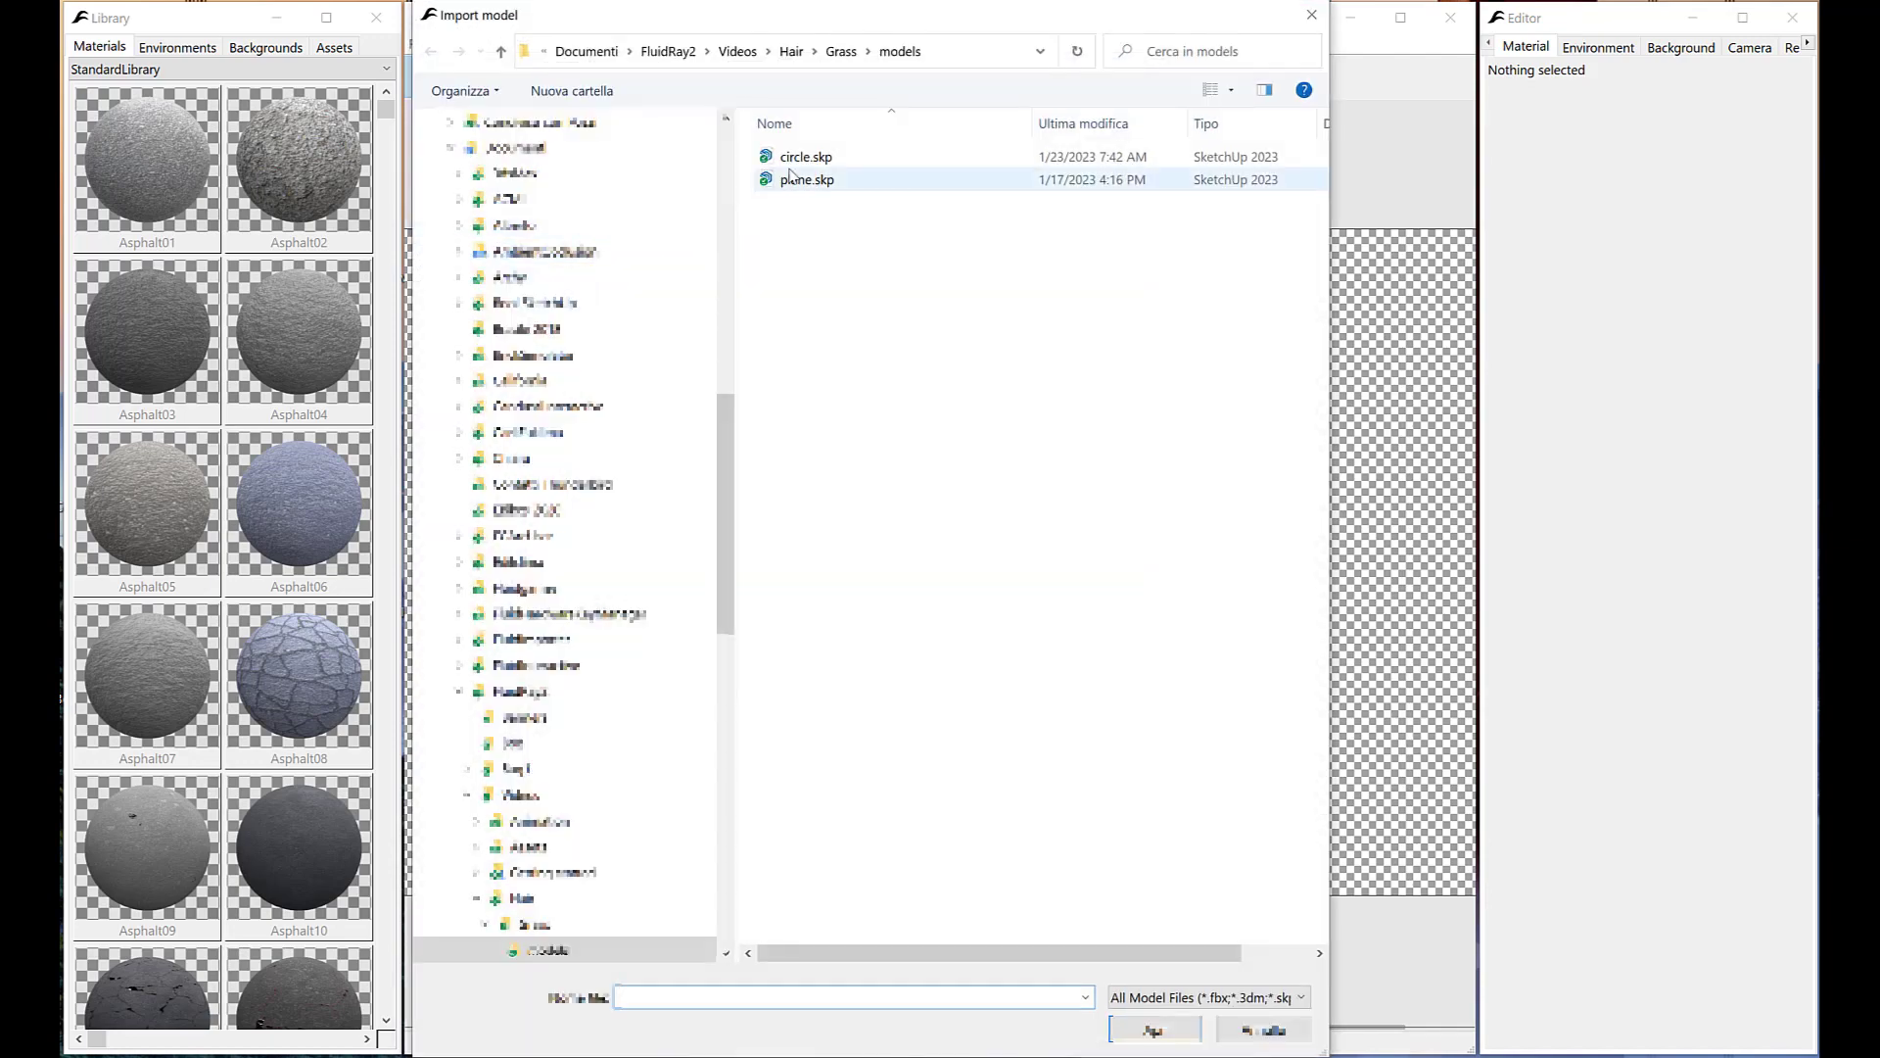
{"action": "double_click", "coordinate": [801, 158]}
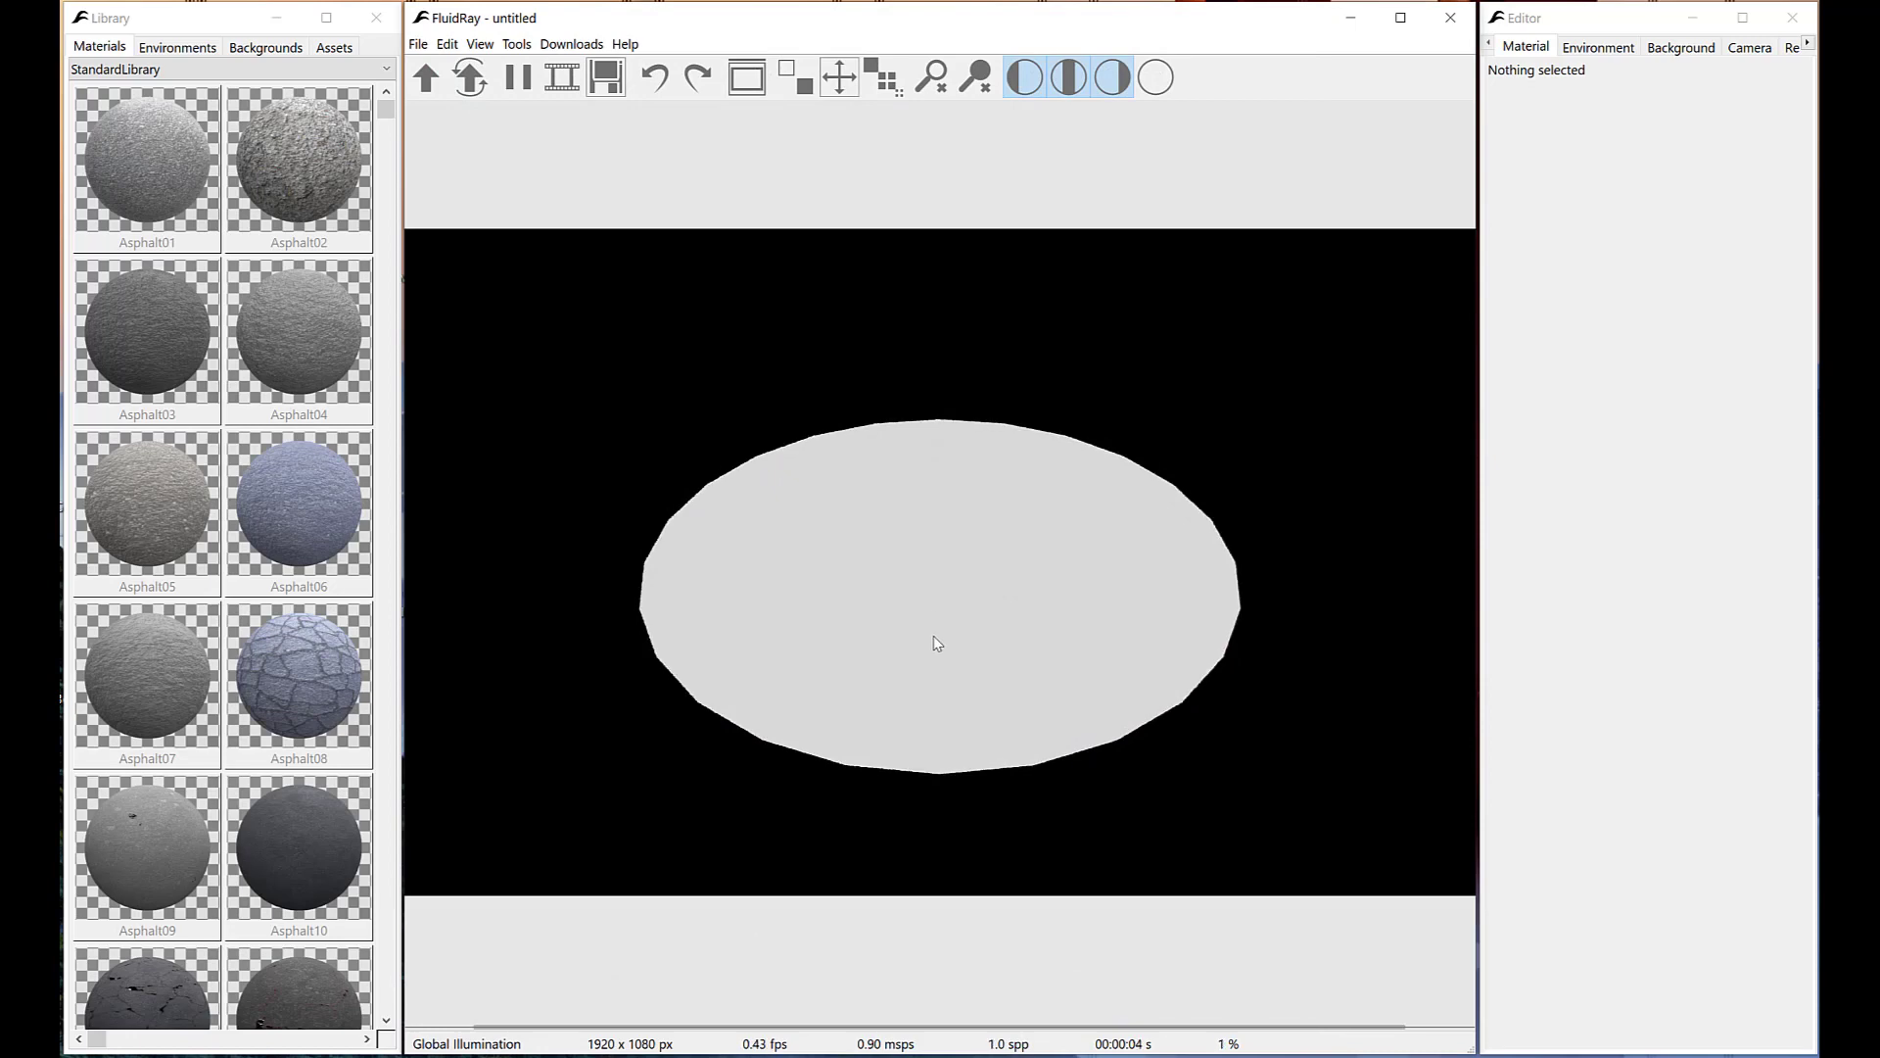
{"action": "left_click_drag", "start_coordinate": [932, 633], "coordinate": [969, 571]}
{"action": "left_click", "coordinate": [907, 627]}
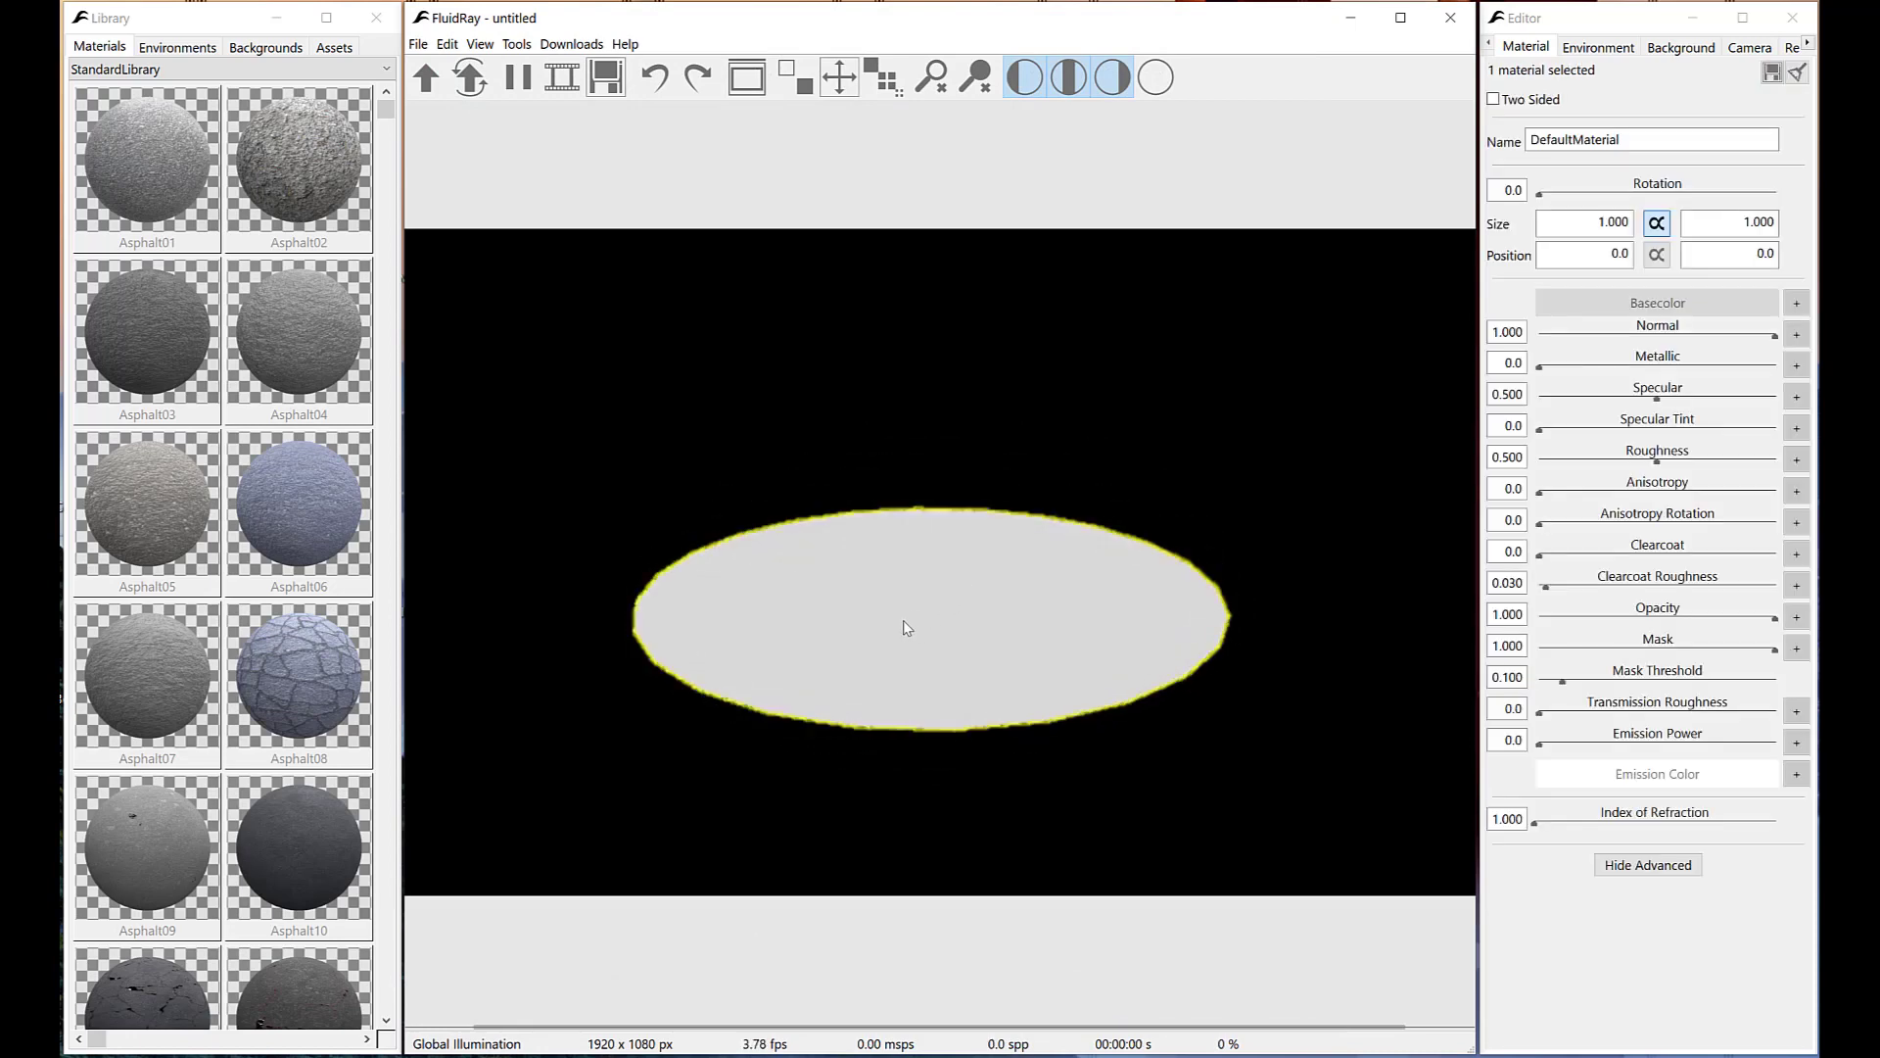
Start a hair patch on the disc with Hair Count 1000 and Start Radius 0.002.
{"action": "left_click", "coordinate": [516, 44]}
{"action": "left_click", "coordinate": [574, 126]}
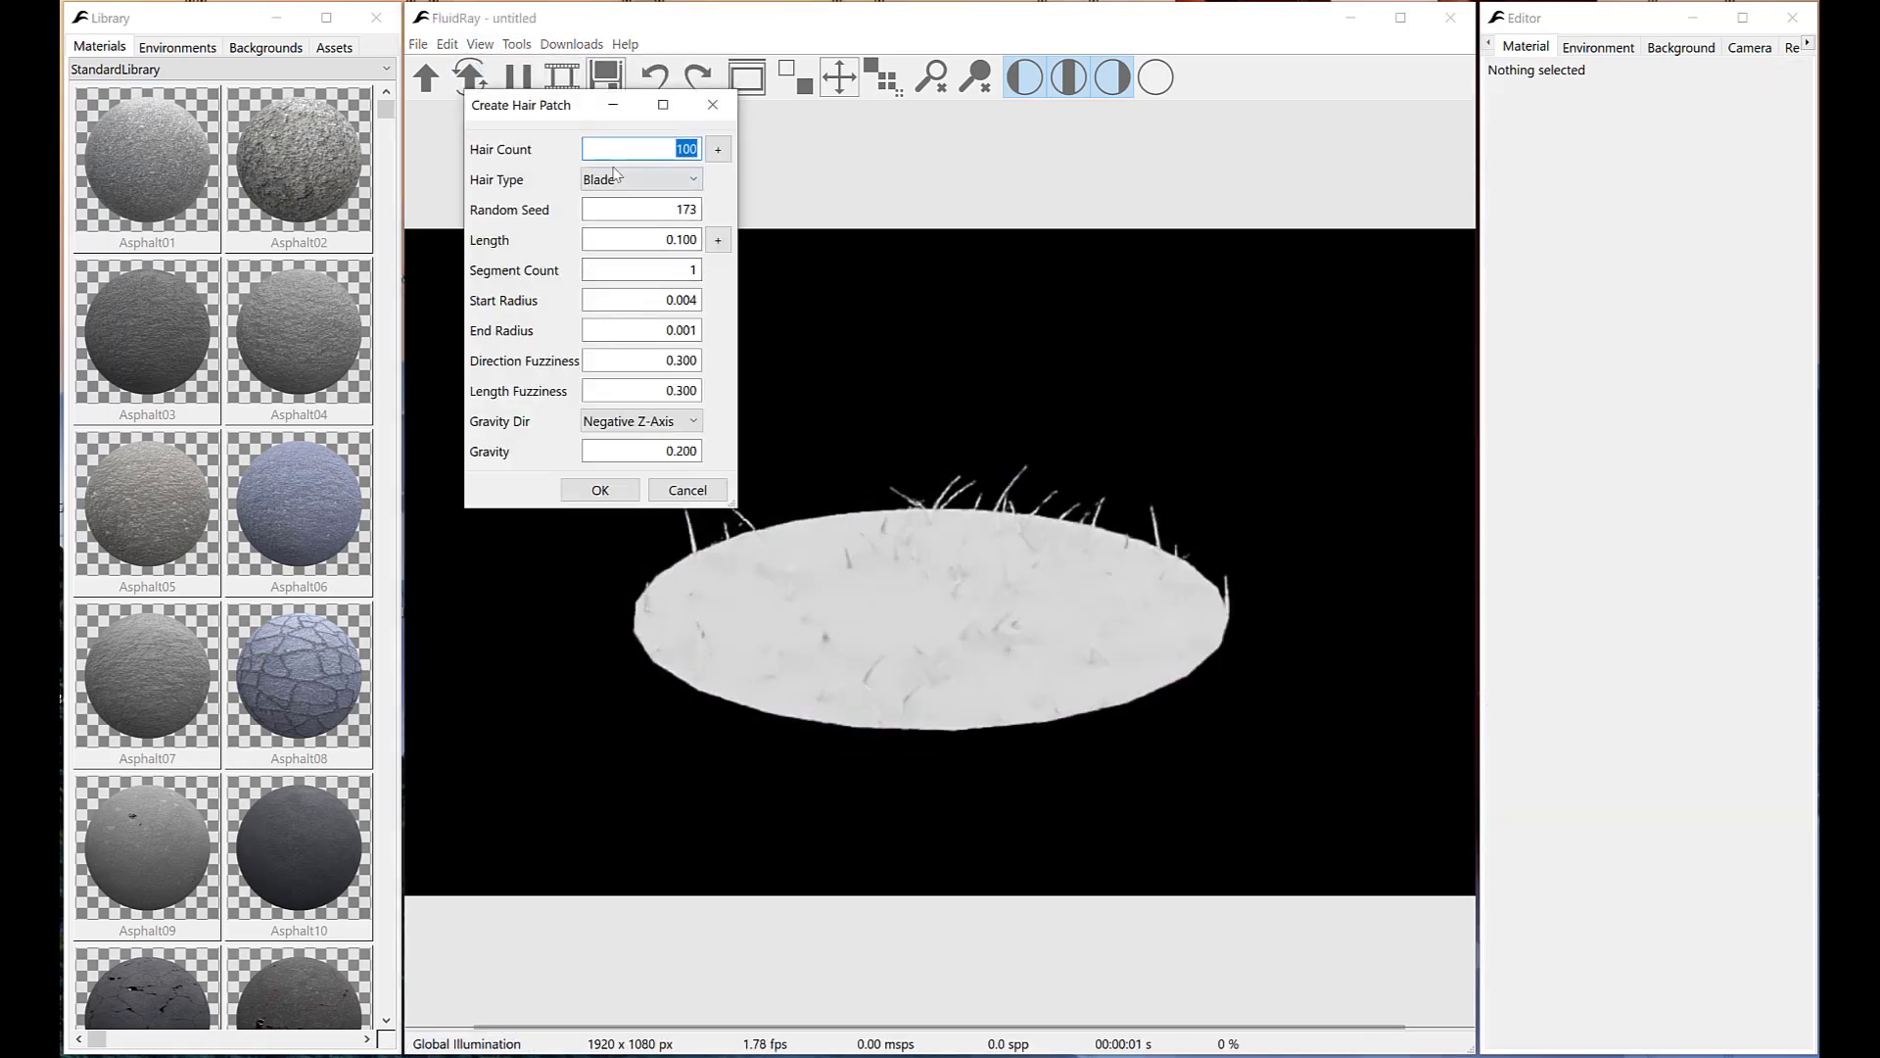
{"action": "type", "text": "1"}
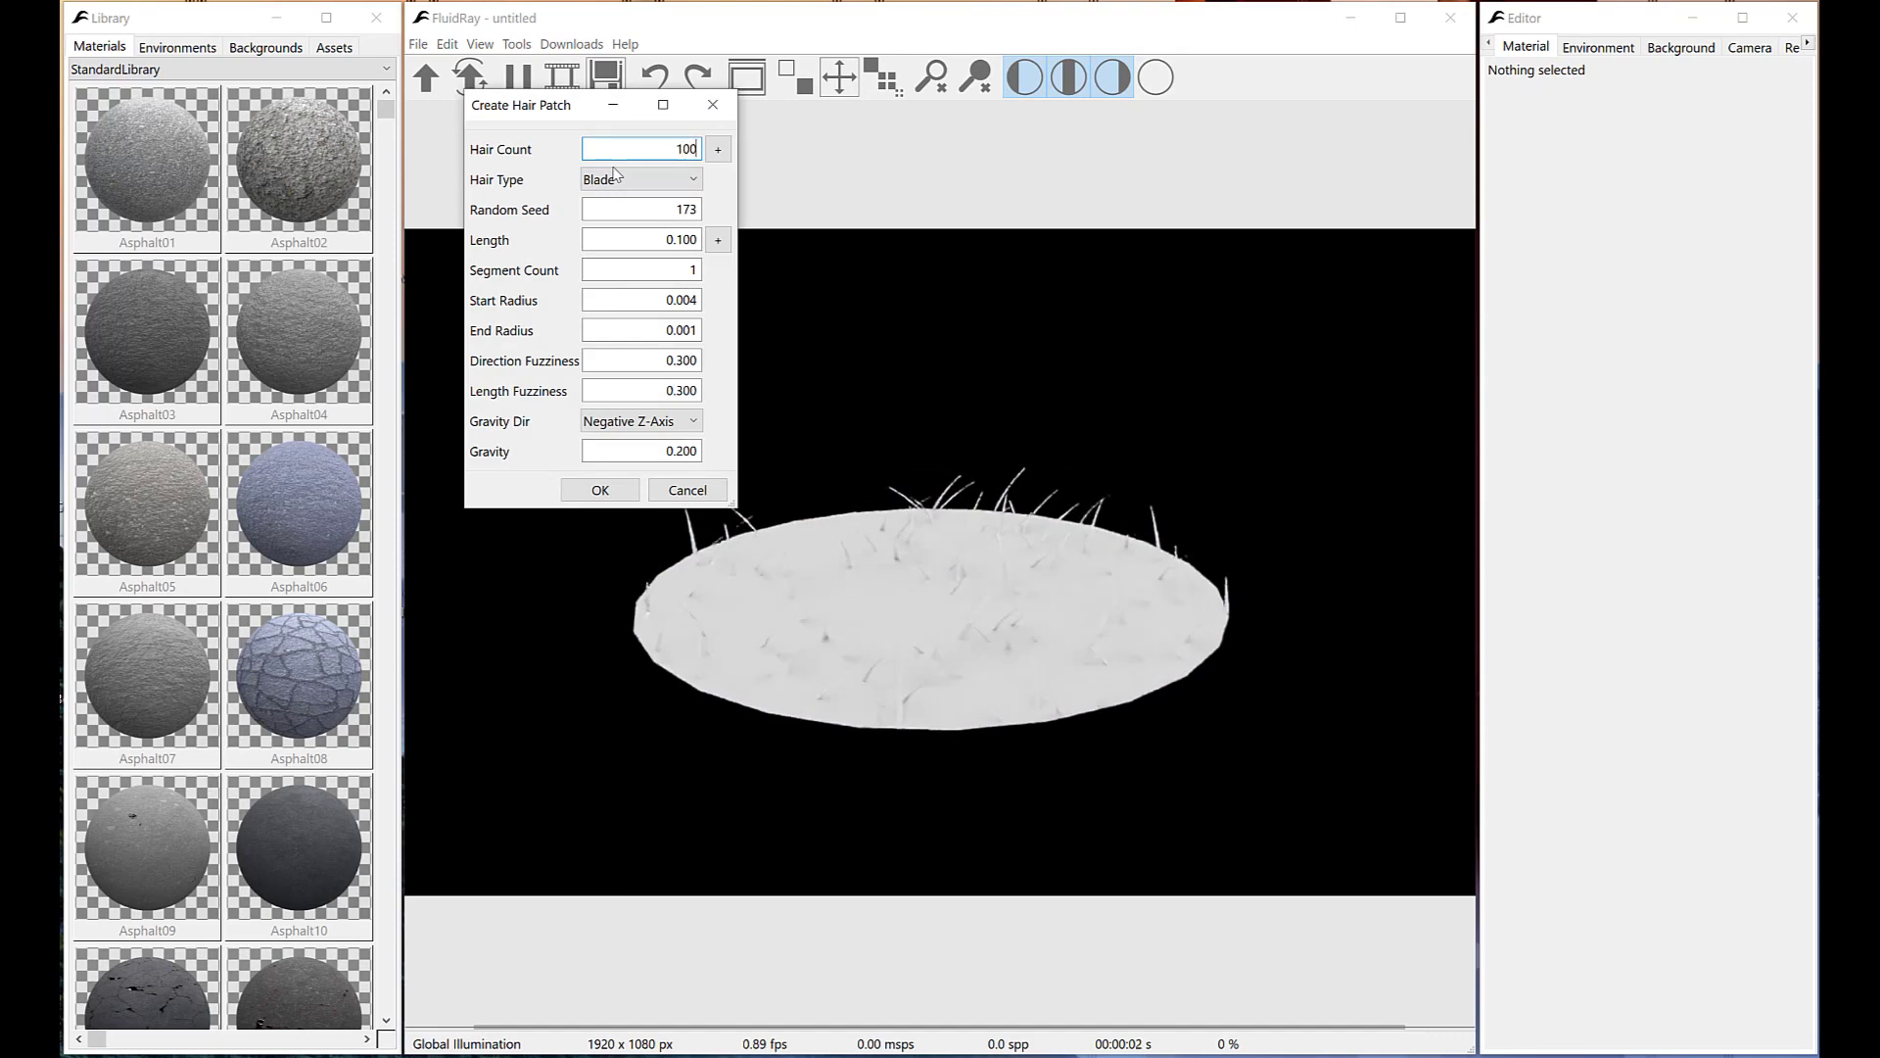
{"action": "key", "text": "Return"}
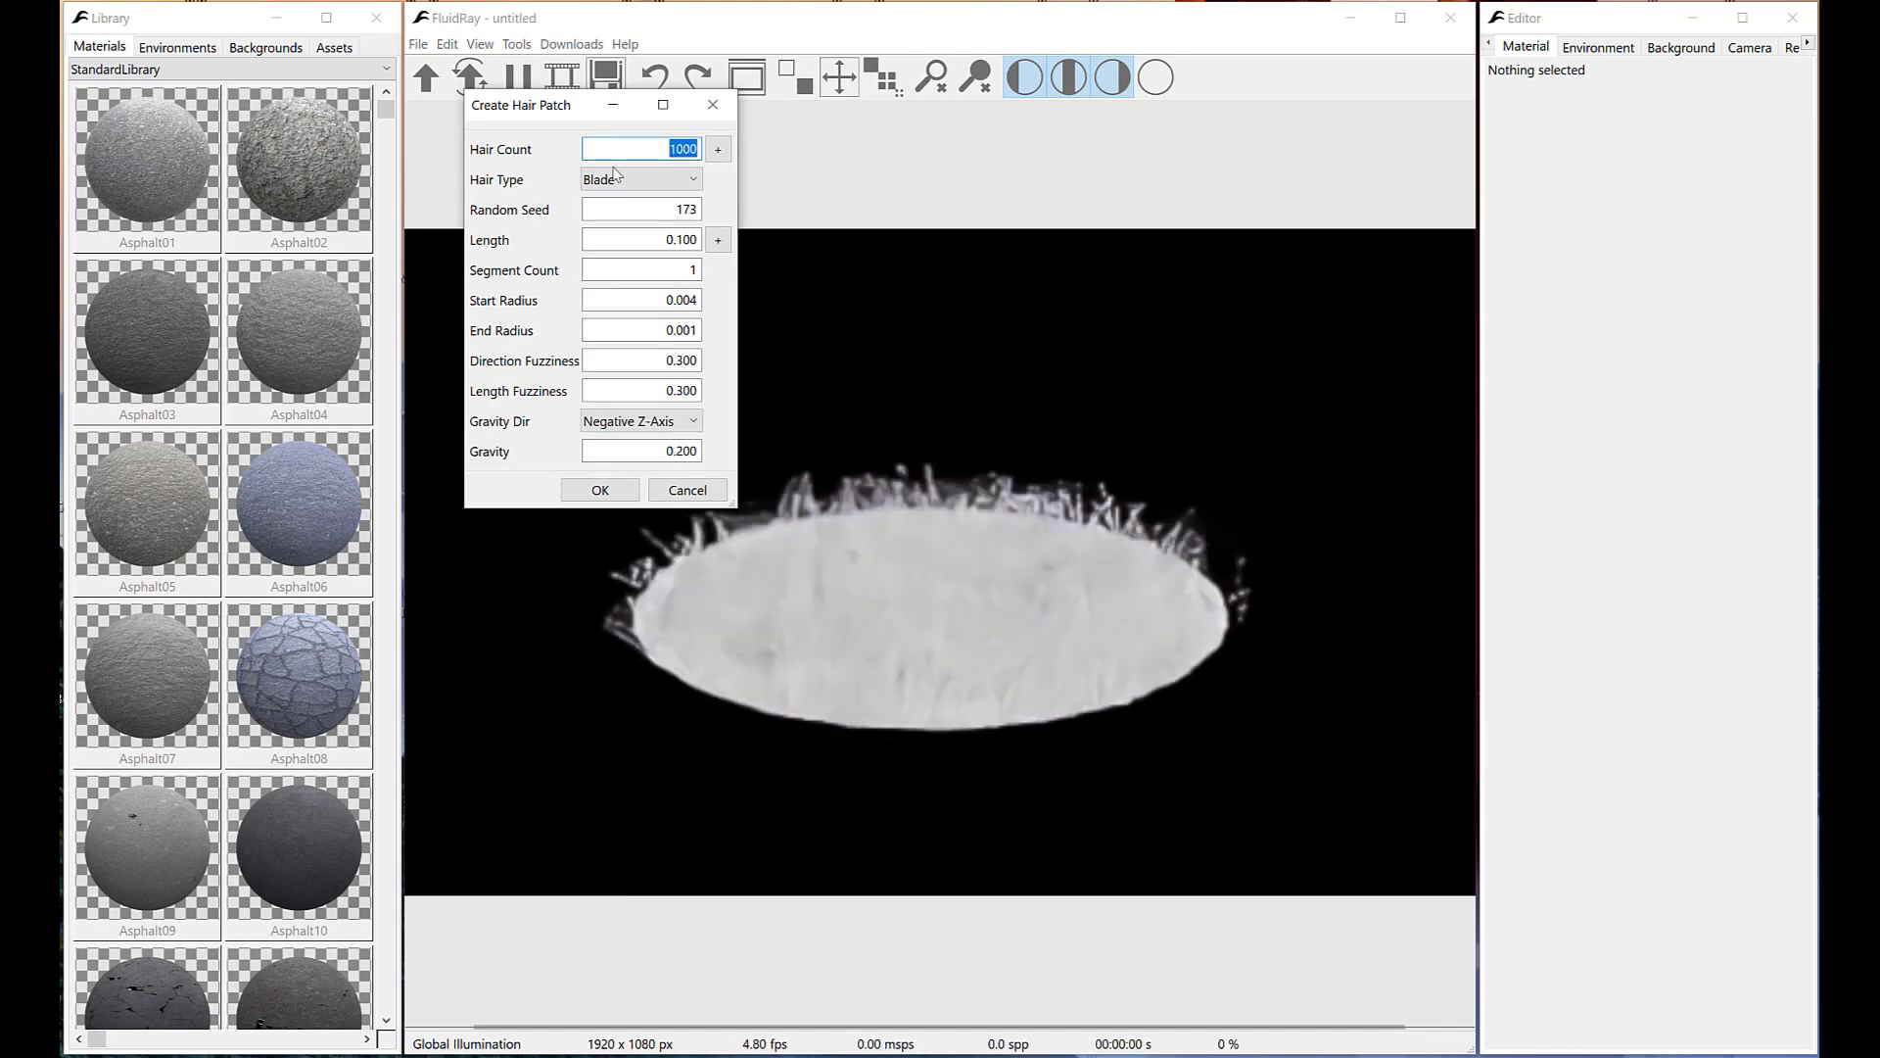
{"action": "left_click", "coordinate": [689, 303]}
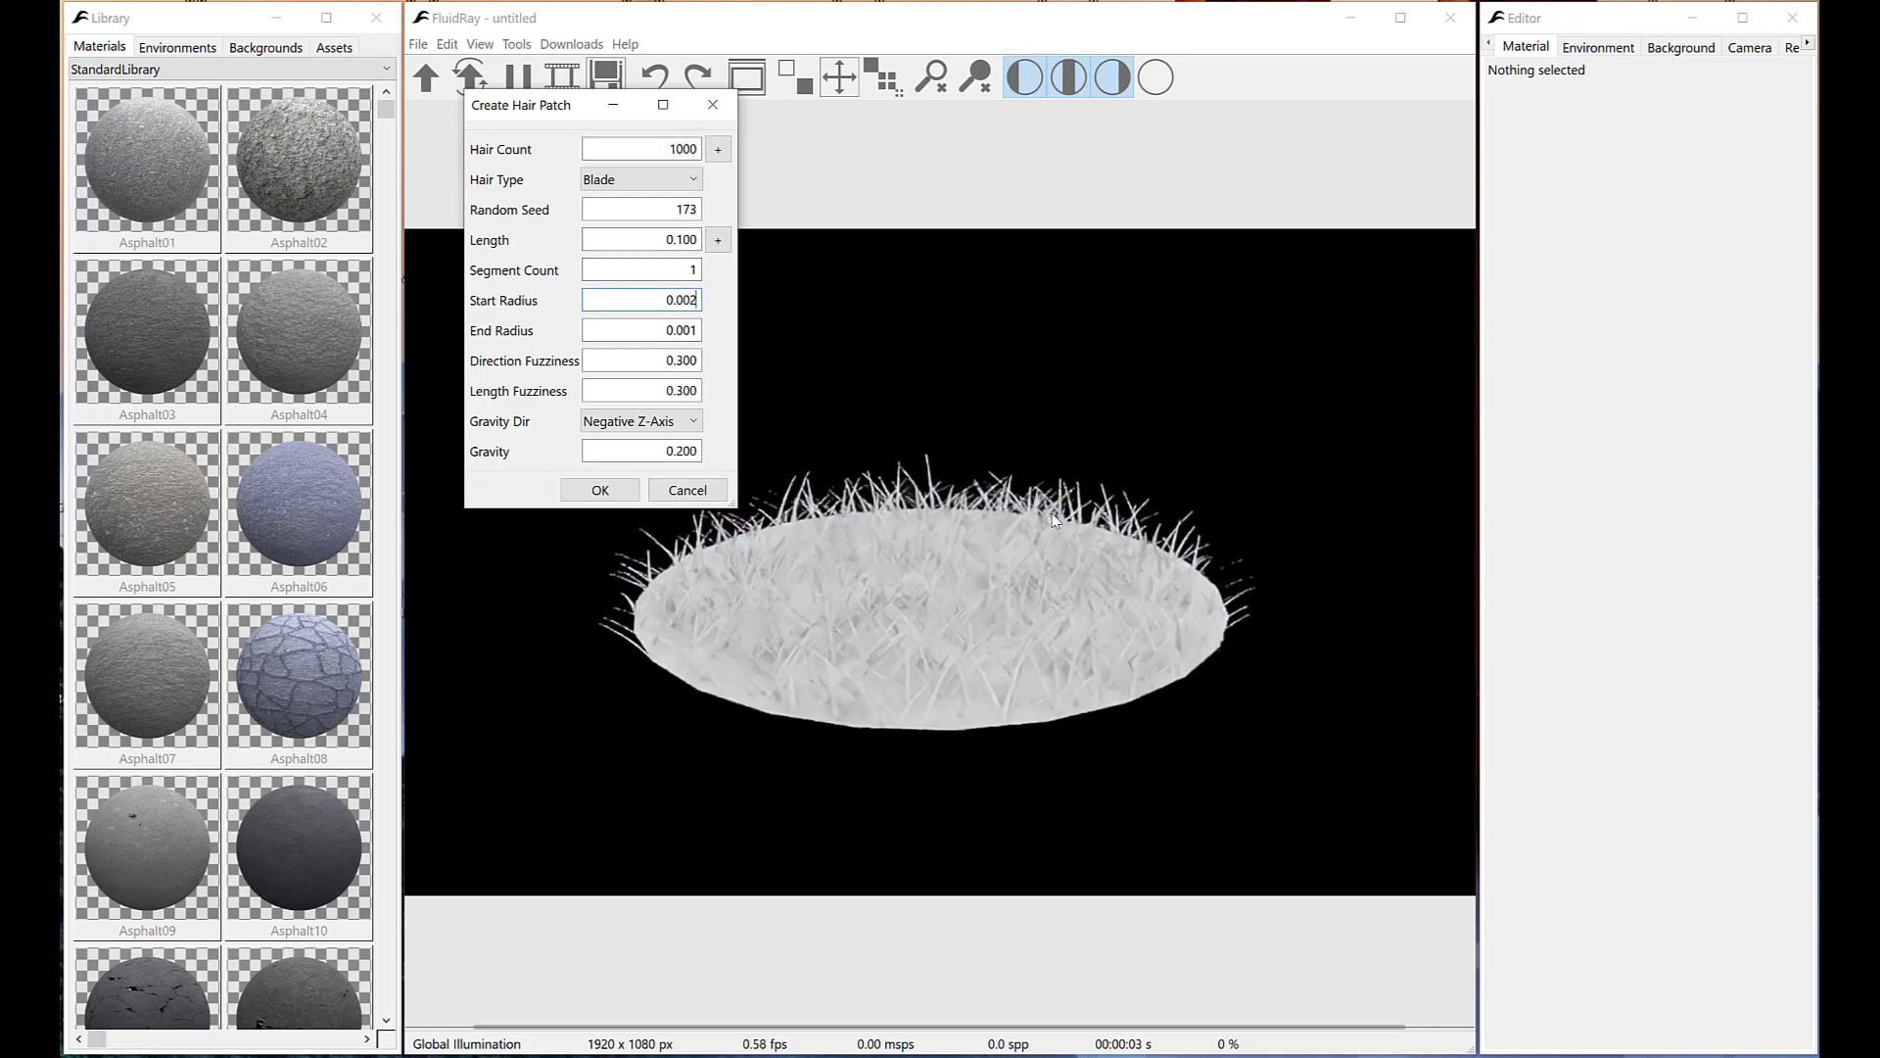
{"action": "key", "text": "Return"}
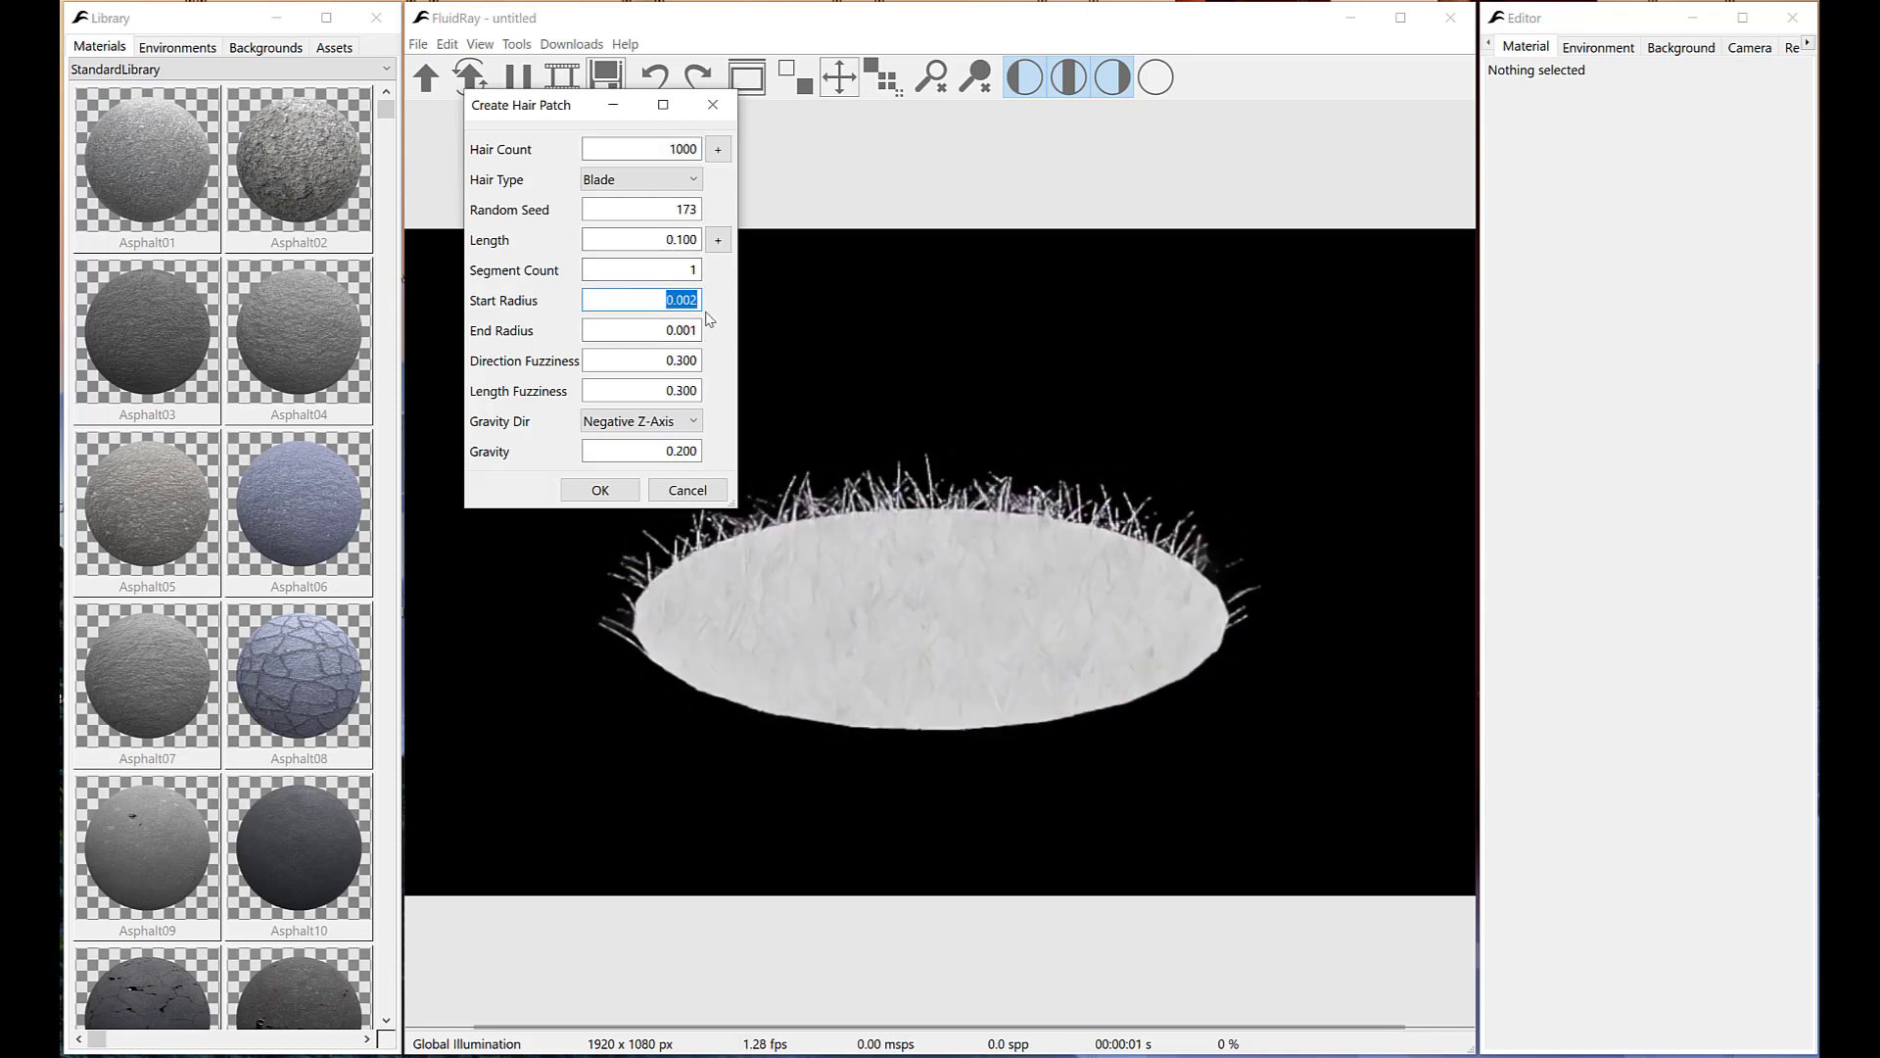
Set Gravity 0.100 and Length 0.300, then create the hair patch.
{"action": "left_click", "coordinate": [682, 453]}
{"action": "key", "text": "BackSpace"}
{"action": "type", "text": "1"}
{"action": "key", "text": "Return"}
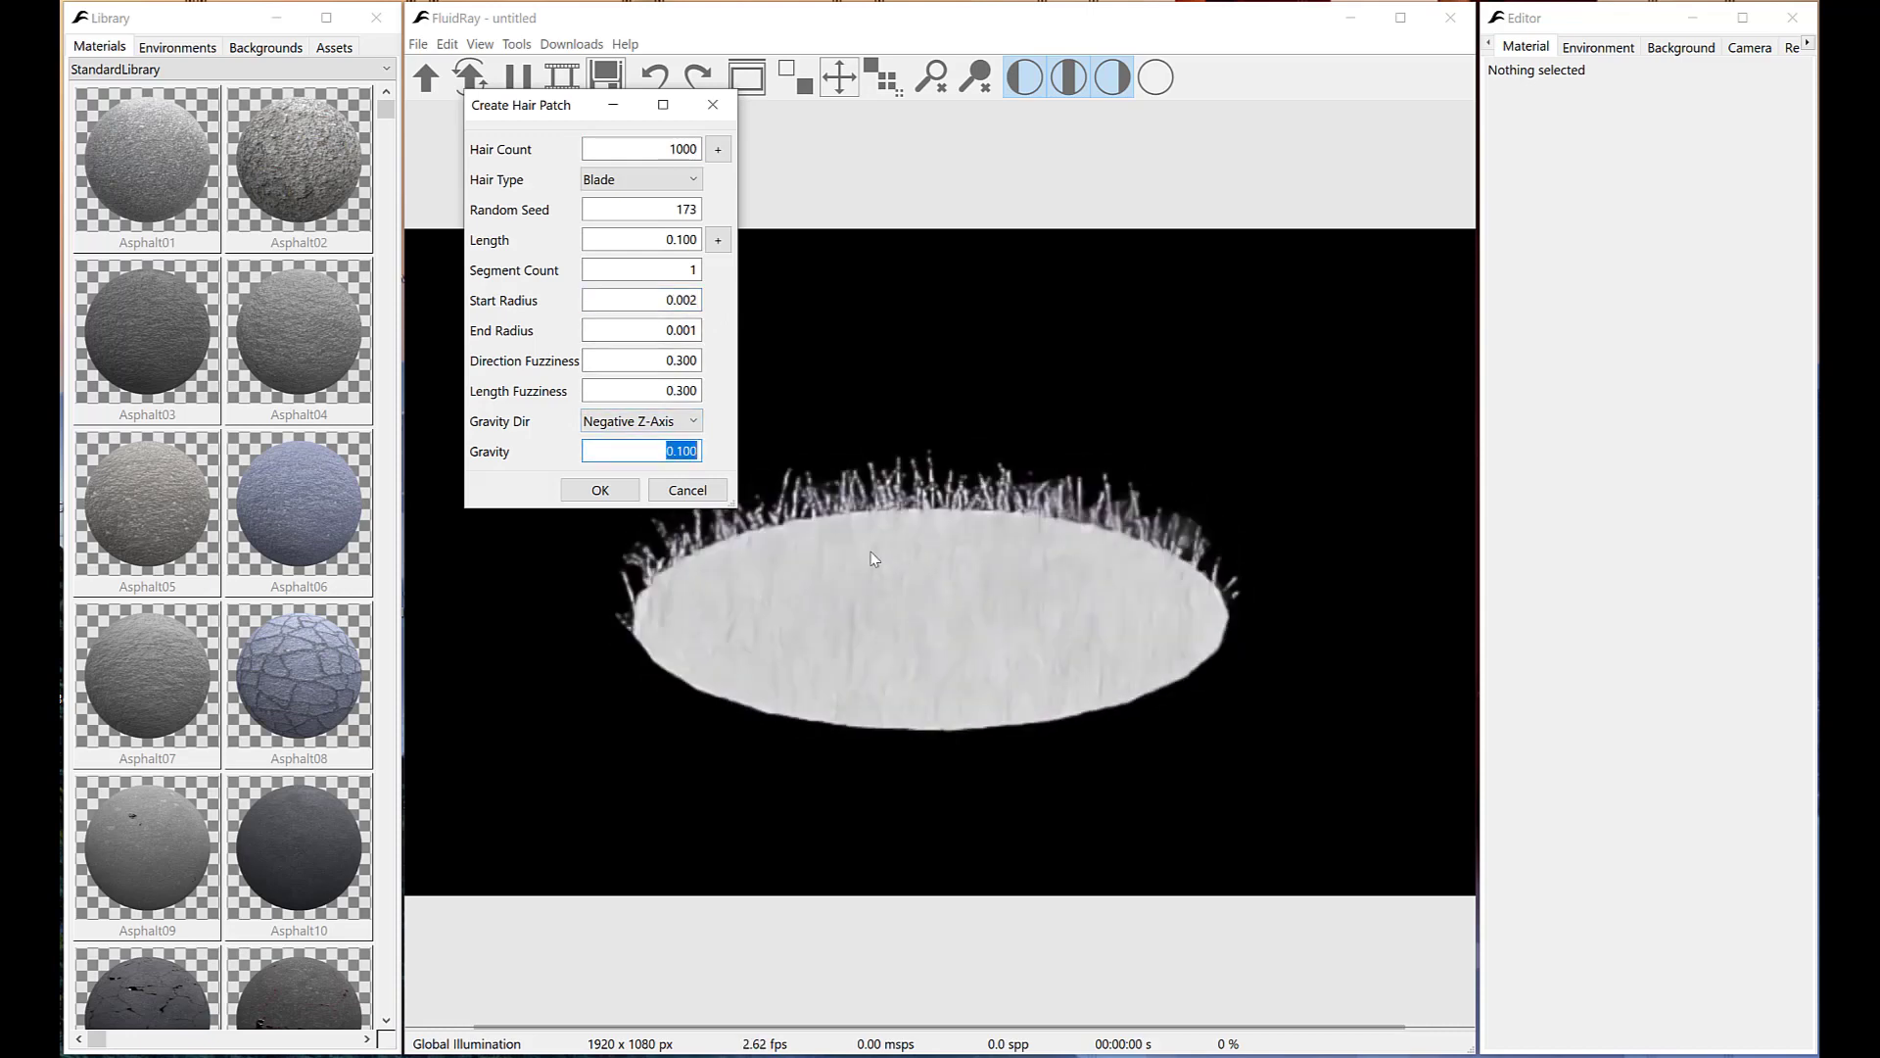
{"action": "left_click", "coordinate": [681, 243]}
{"action": "key", "text": "BackSpace"}
{"action": "type", "text": "3"}
{"action": "key", "text": "Return"}
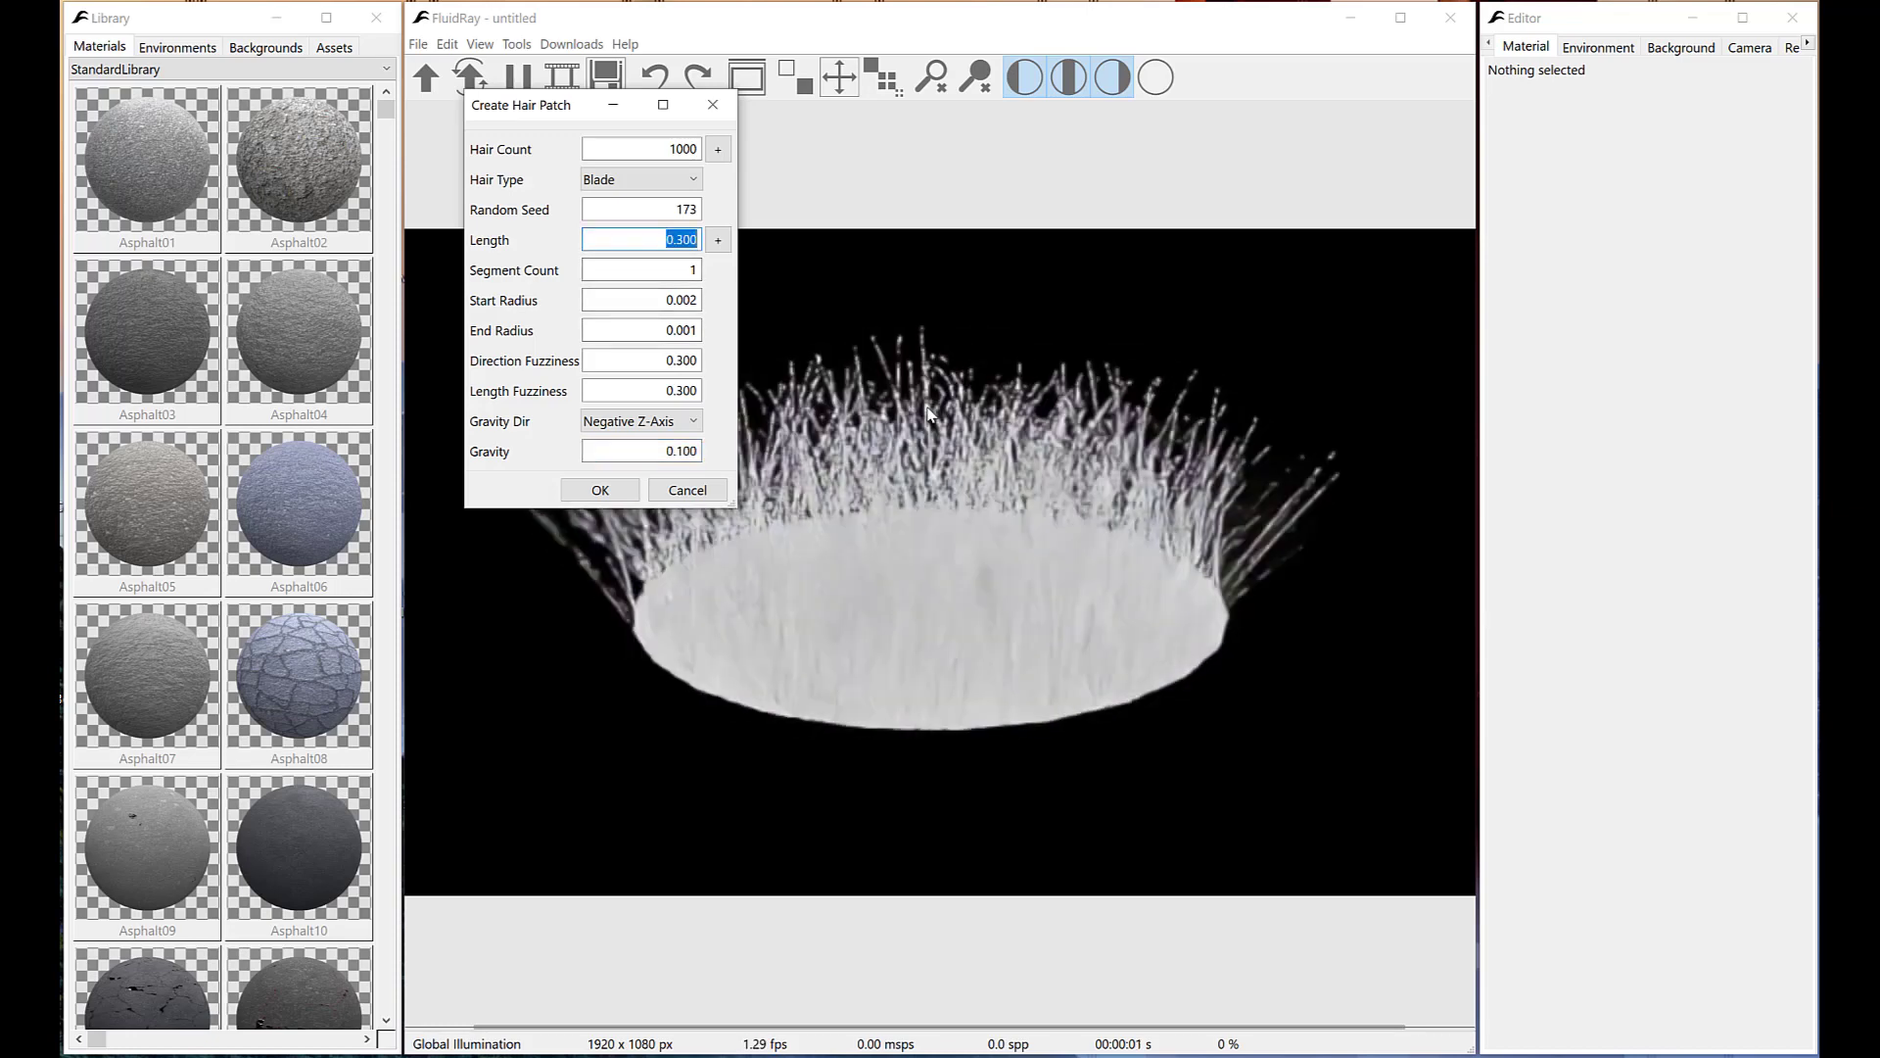
{"action": "left_click", "coordinate": [600, 490]}
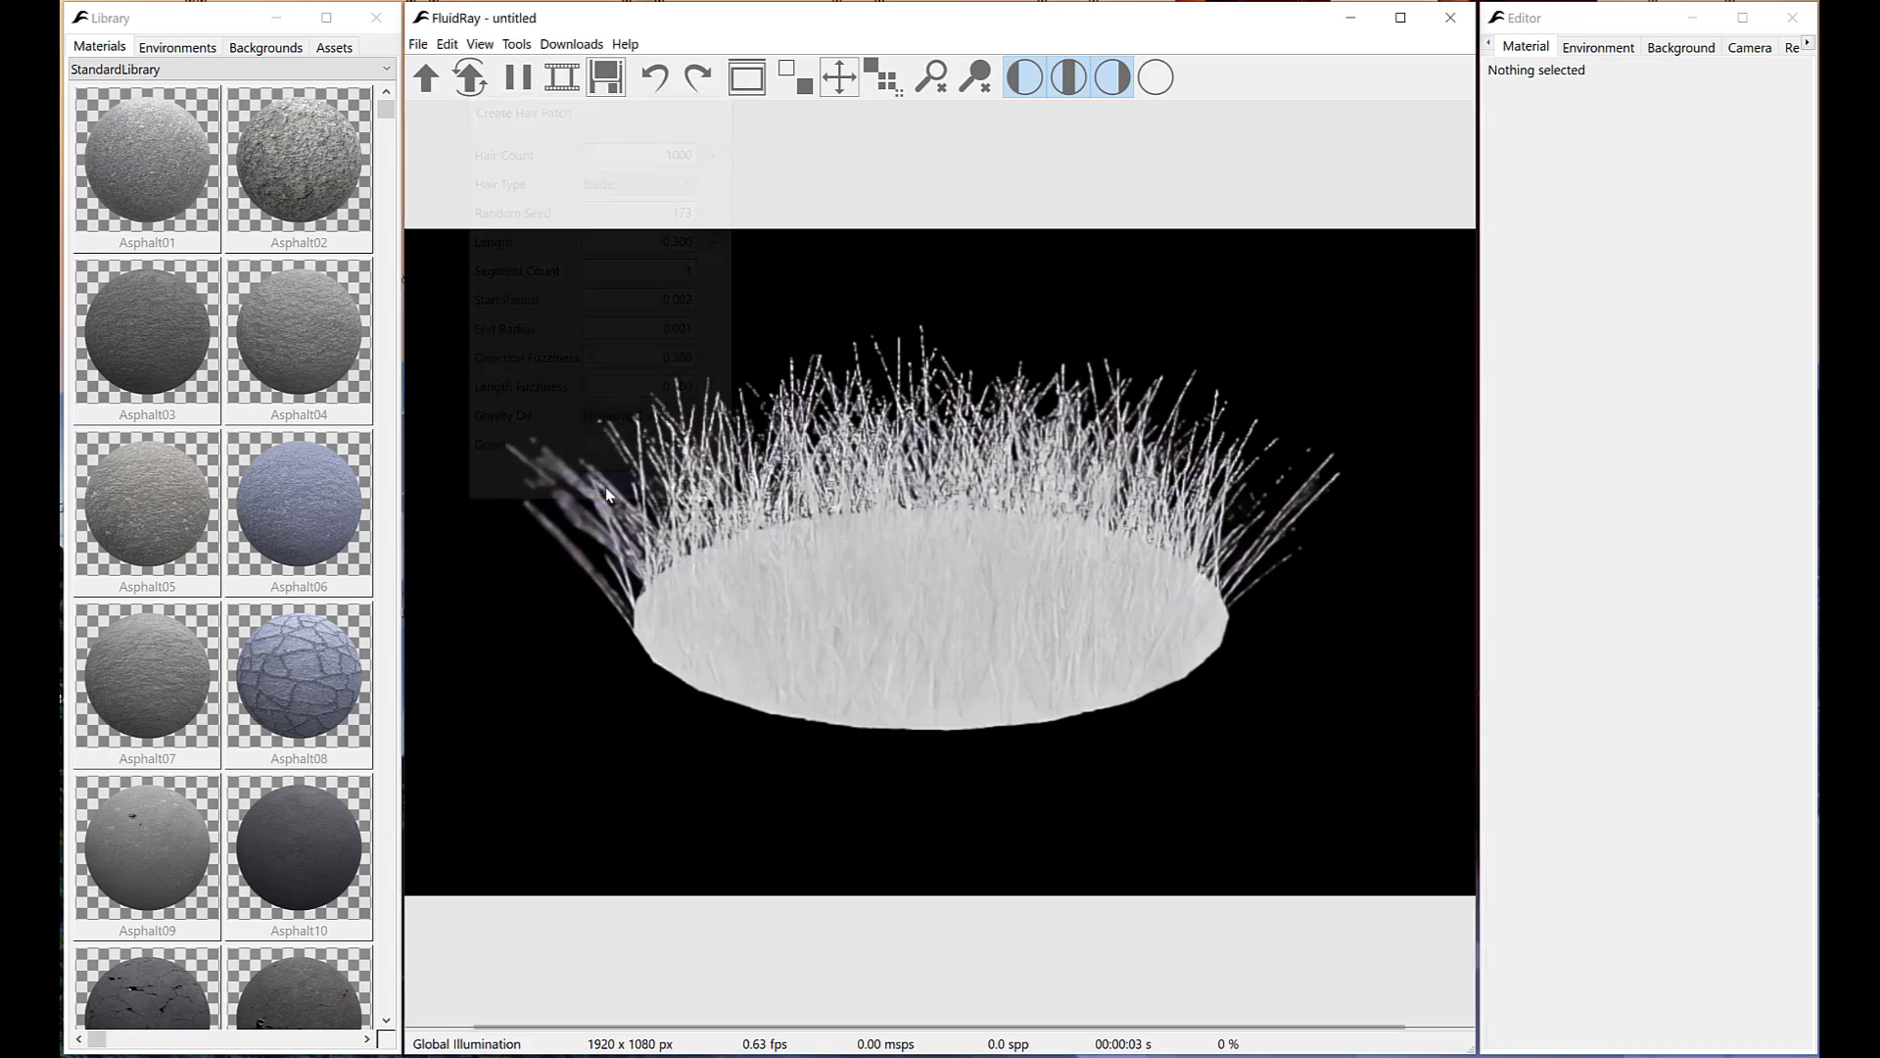
Set the hair patch's base colour to dark green 24380b, then deselect it.
{"action": "left_click", "coordinate": [1001, 468]}
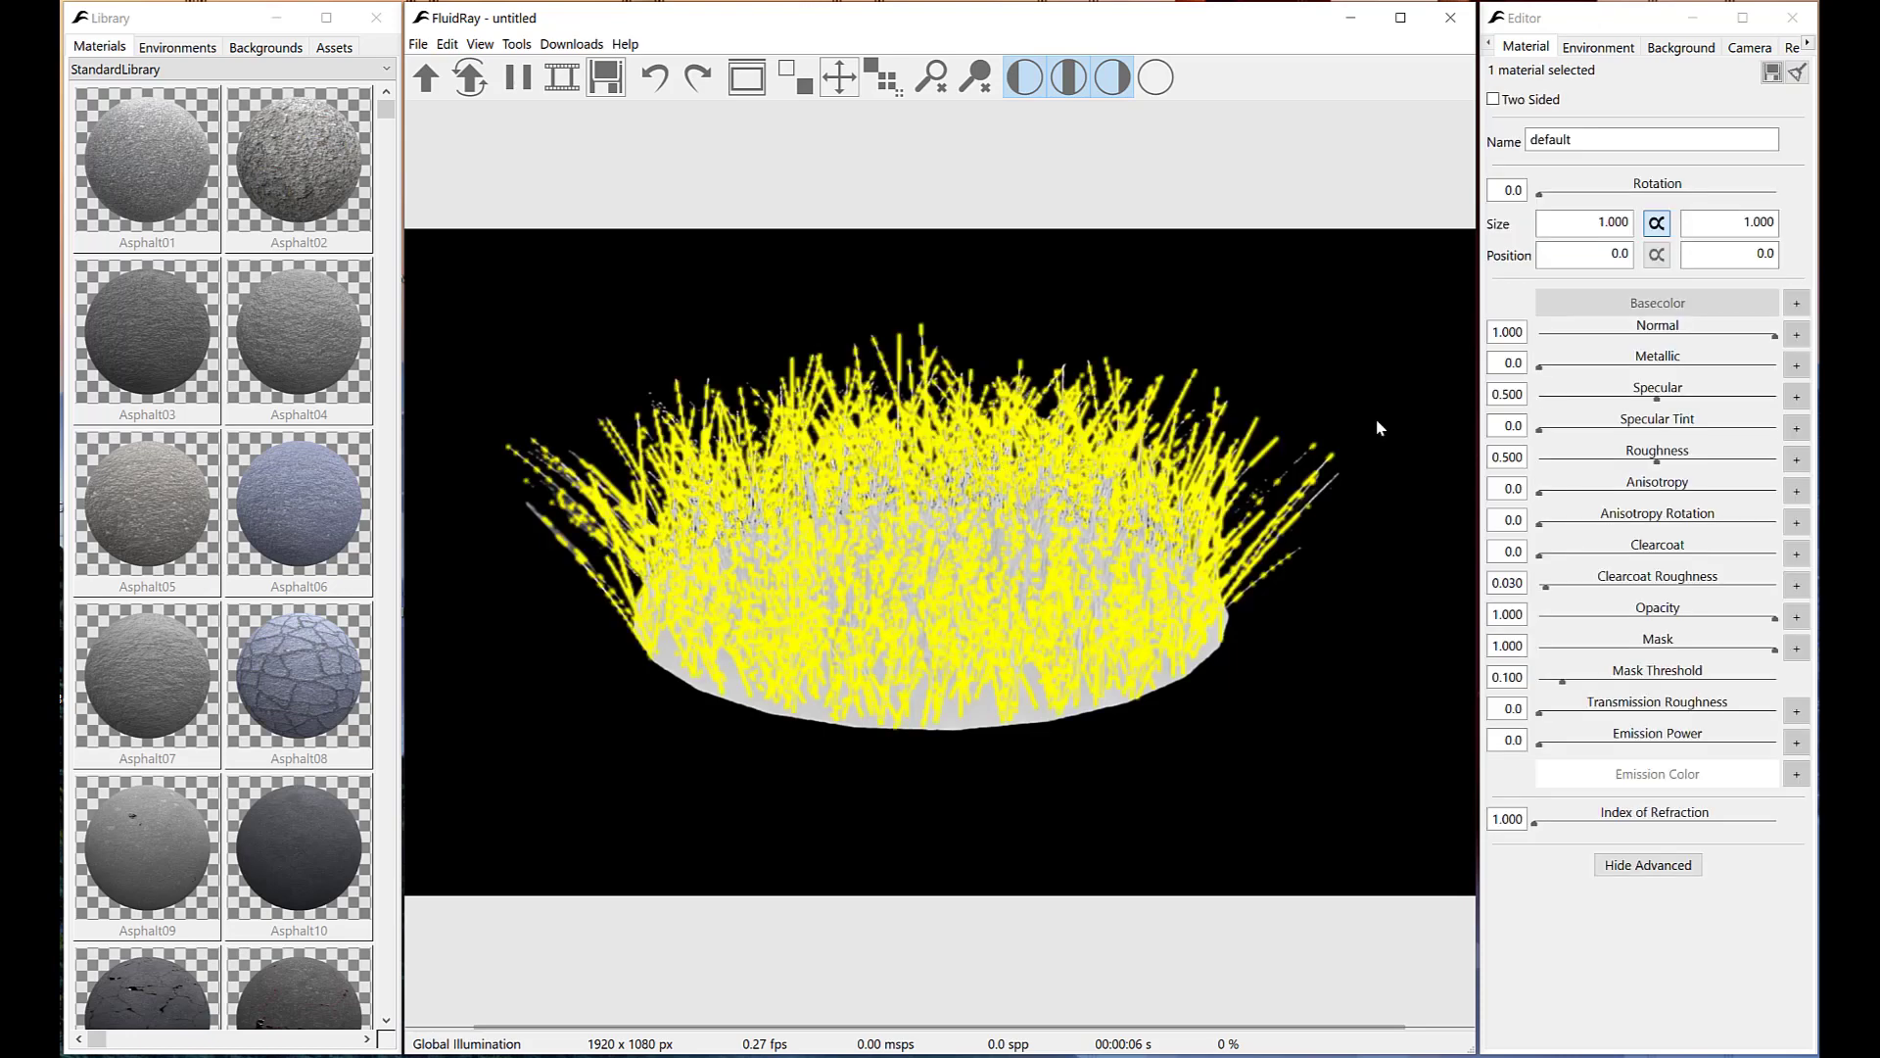
{"action": "left_click", "coordinate": [1579, 307]}
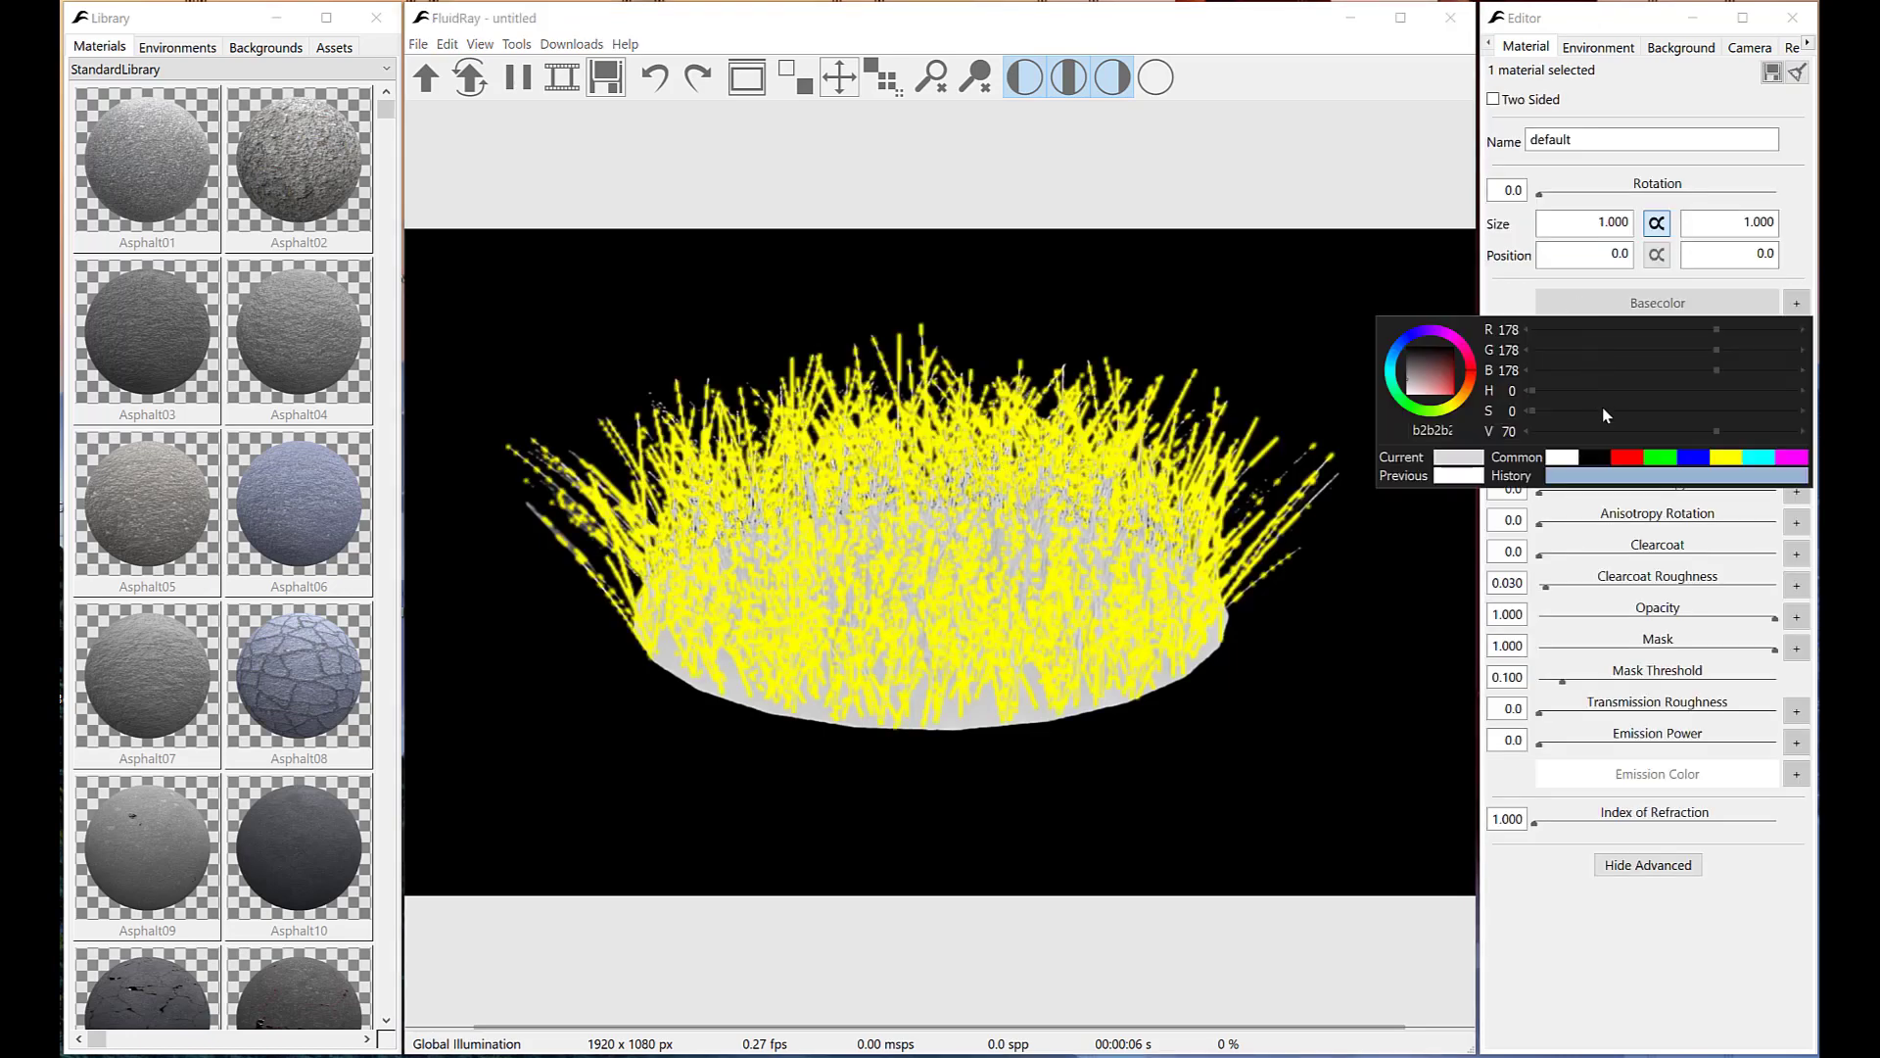
{"action": "left_click", "coordinate": [1451, 373]}
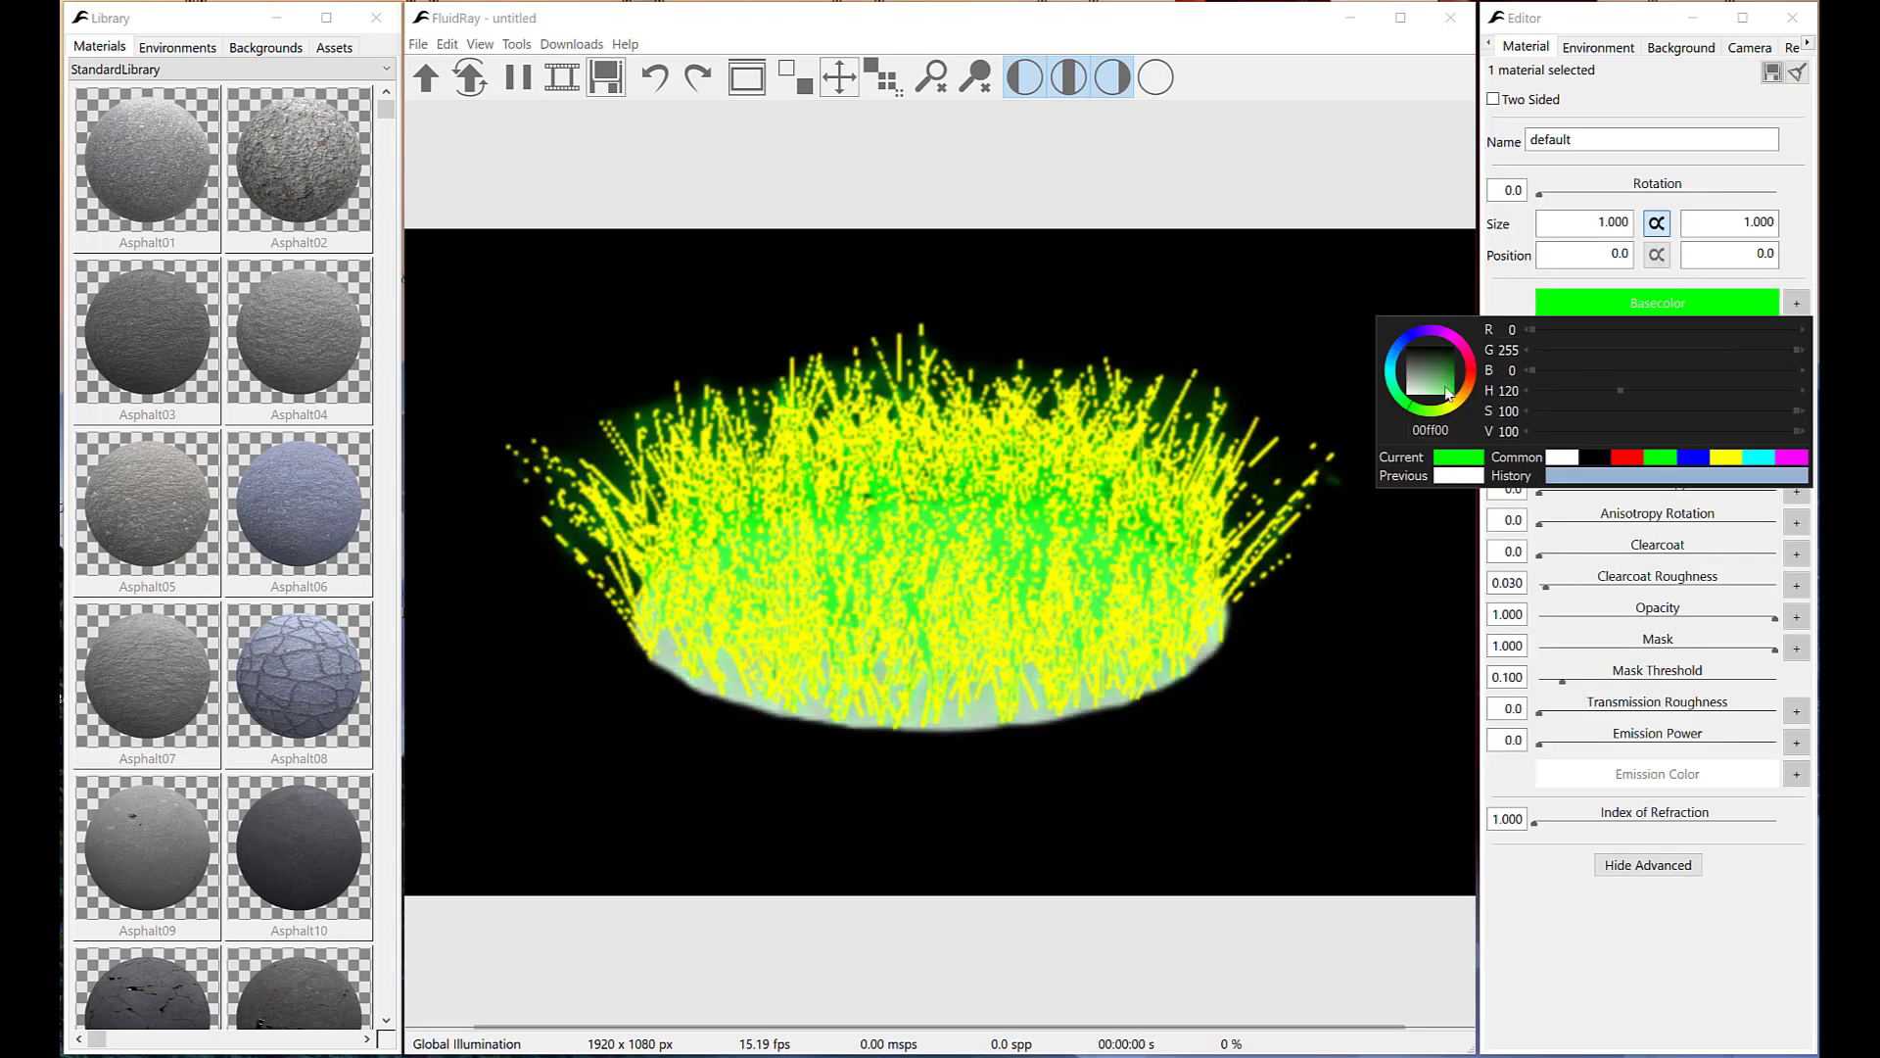
{"action": "left_click", "coordinate": [1447, 413]}
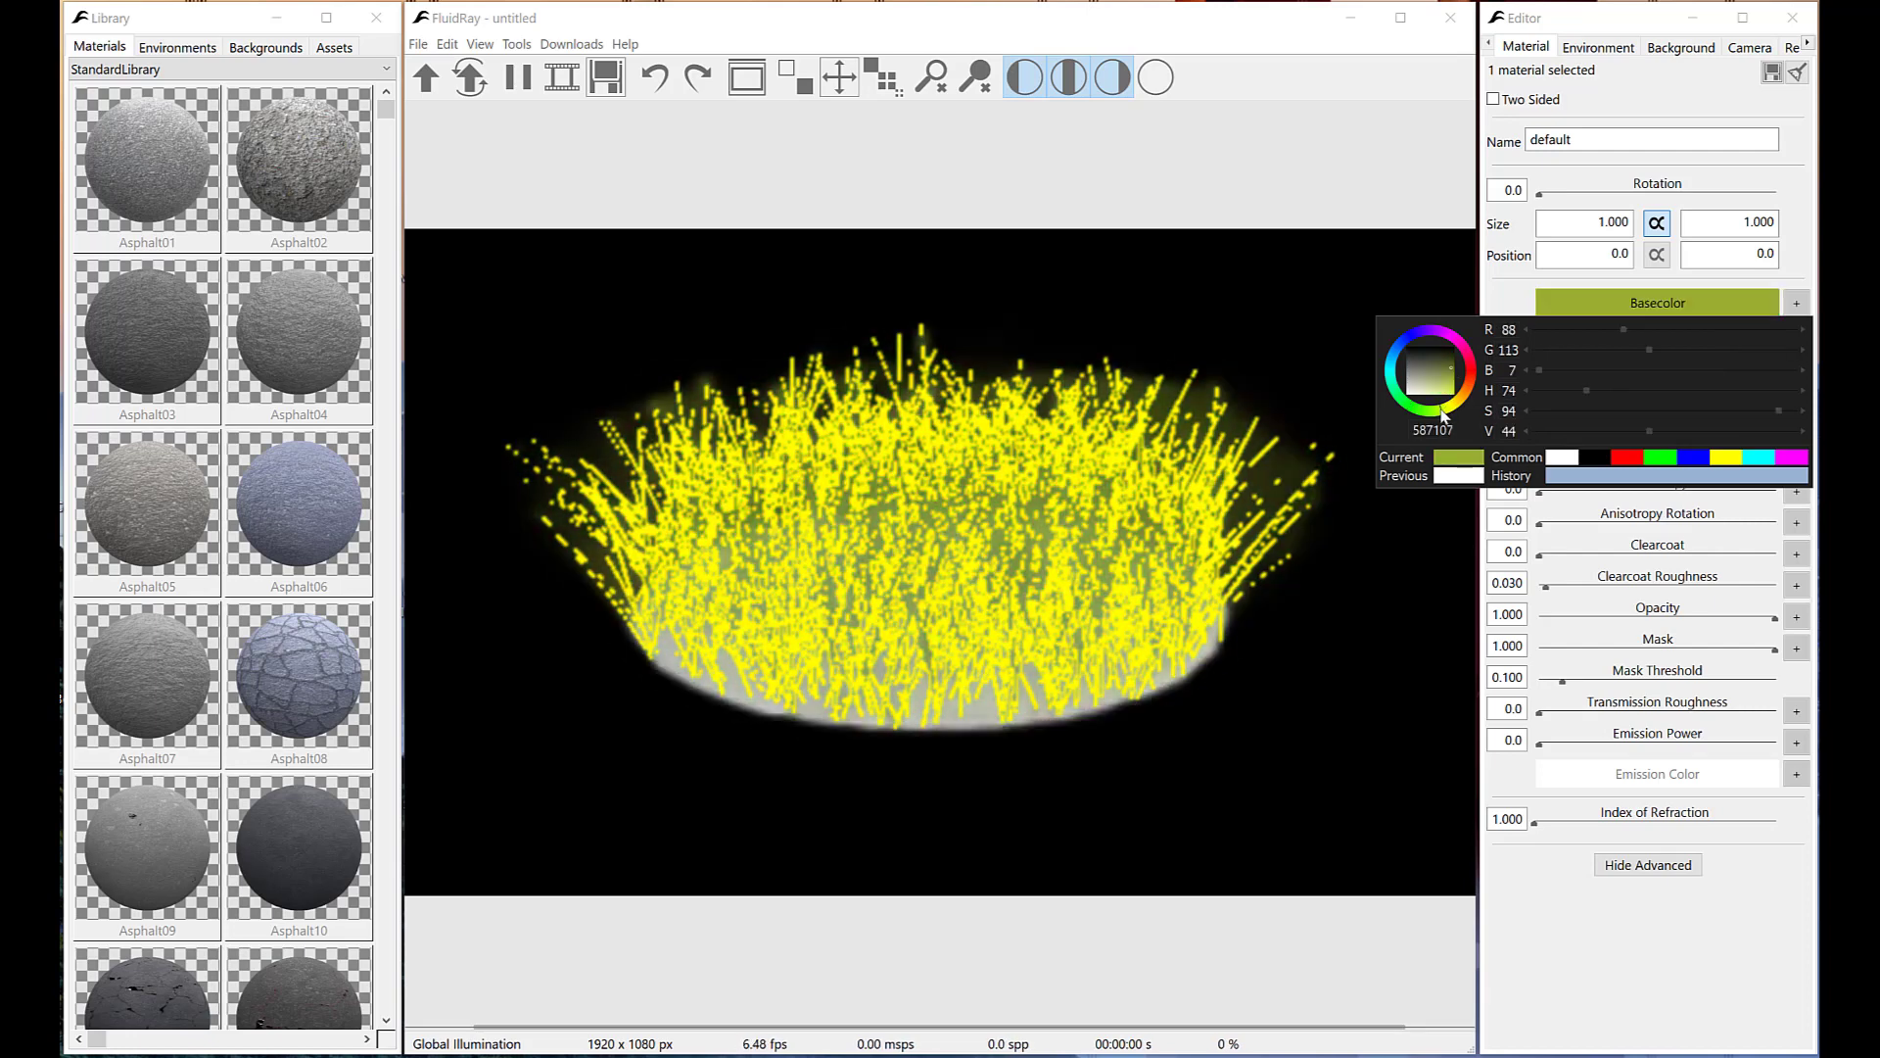
{"action": "left_click", "coordinate": [1447, 365]}
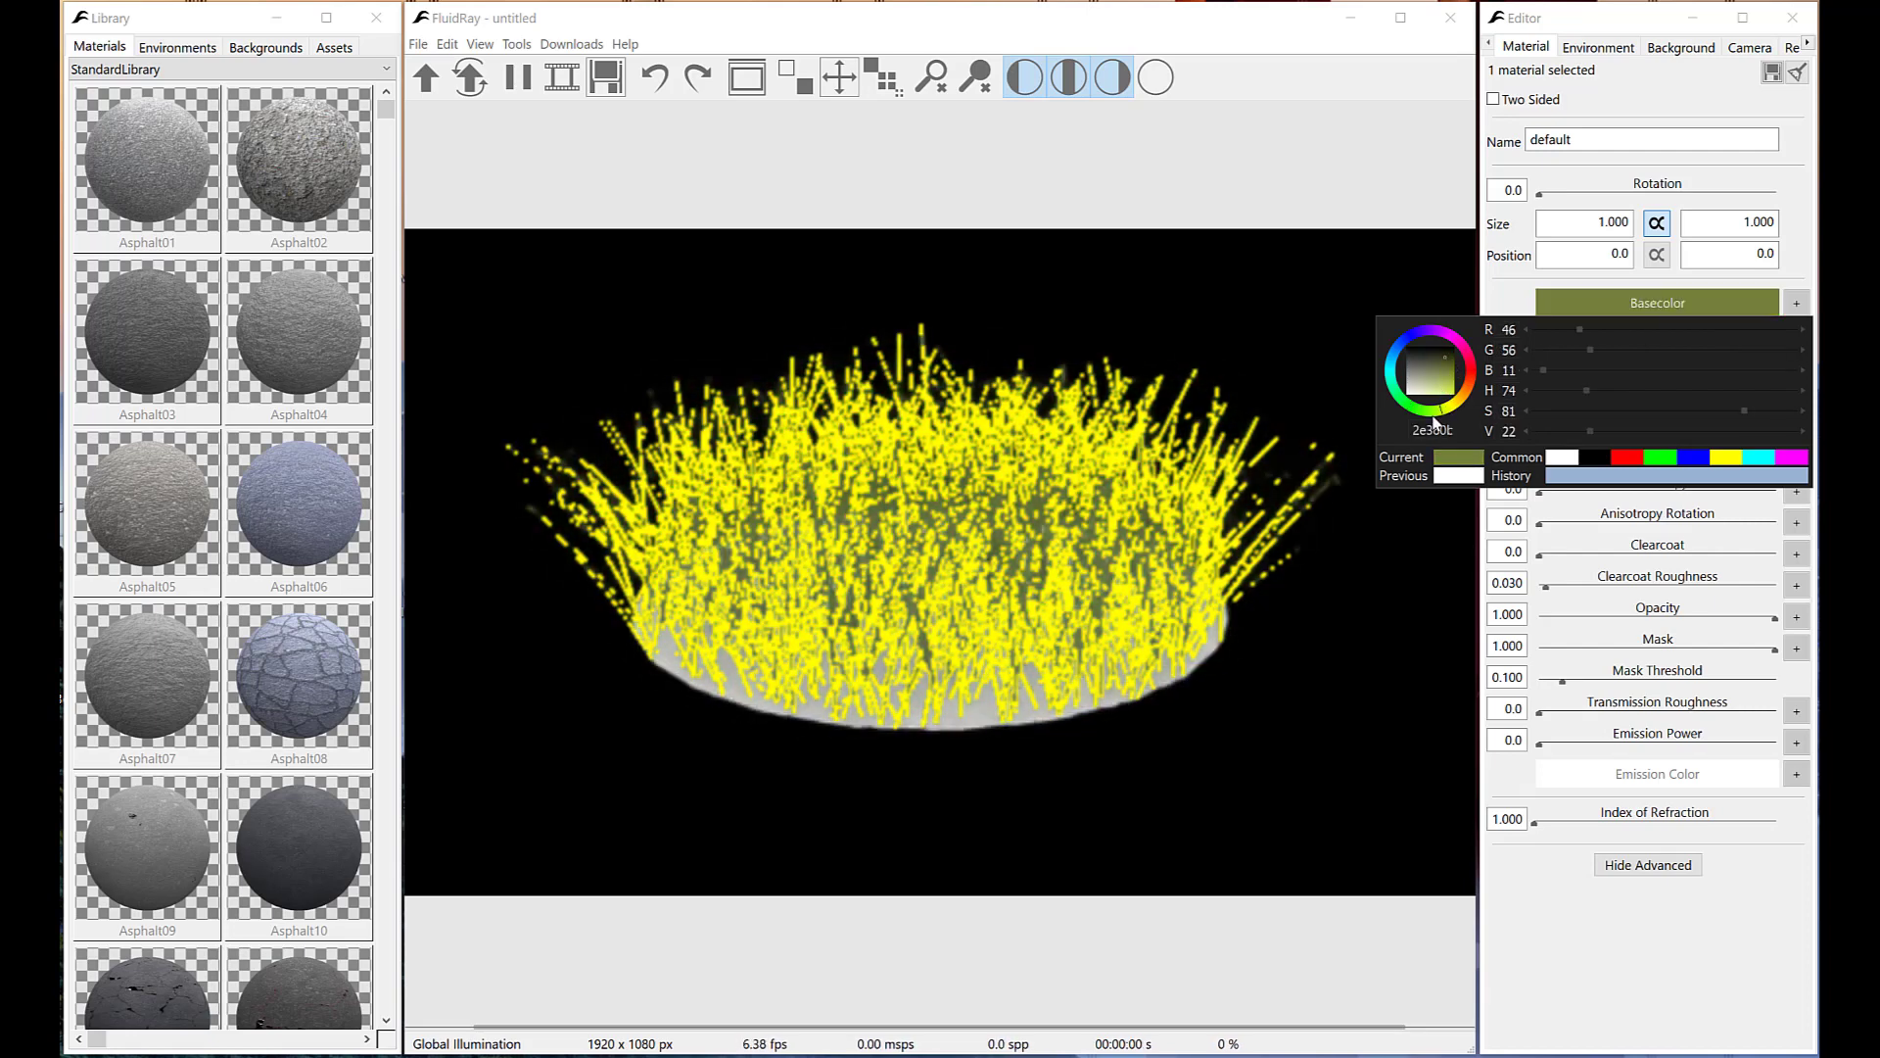
{"action": "left_click", "coordinate": [1440, 369]}
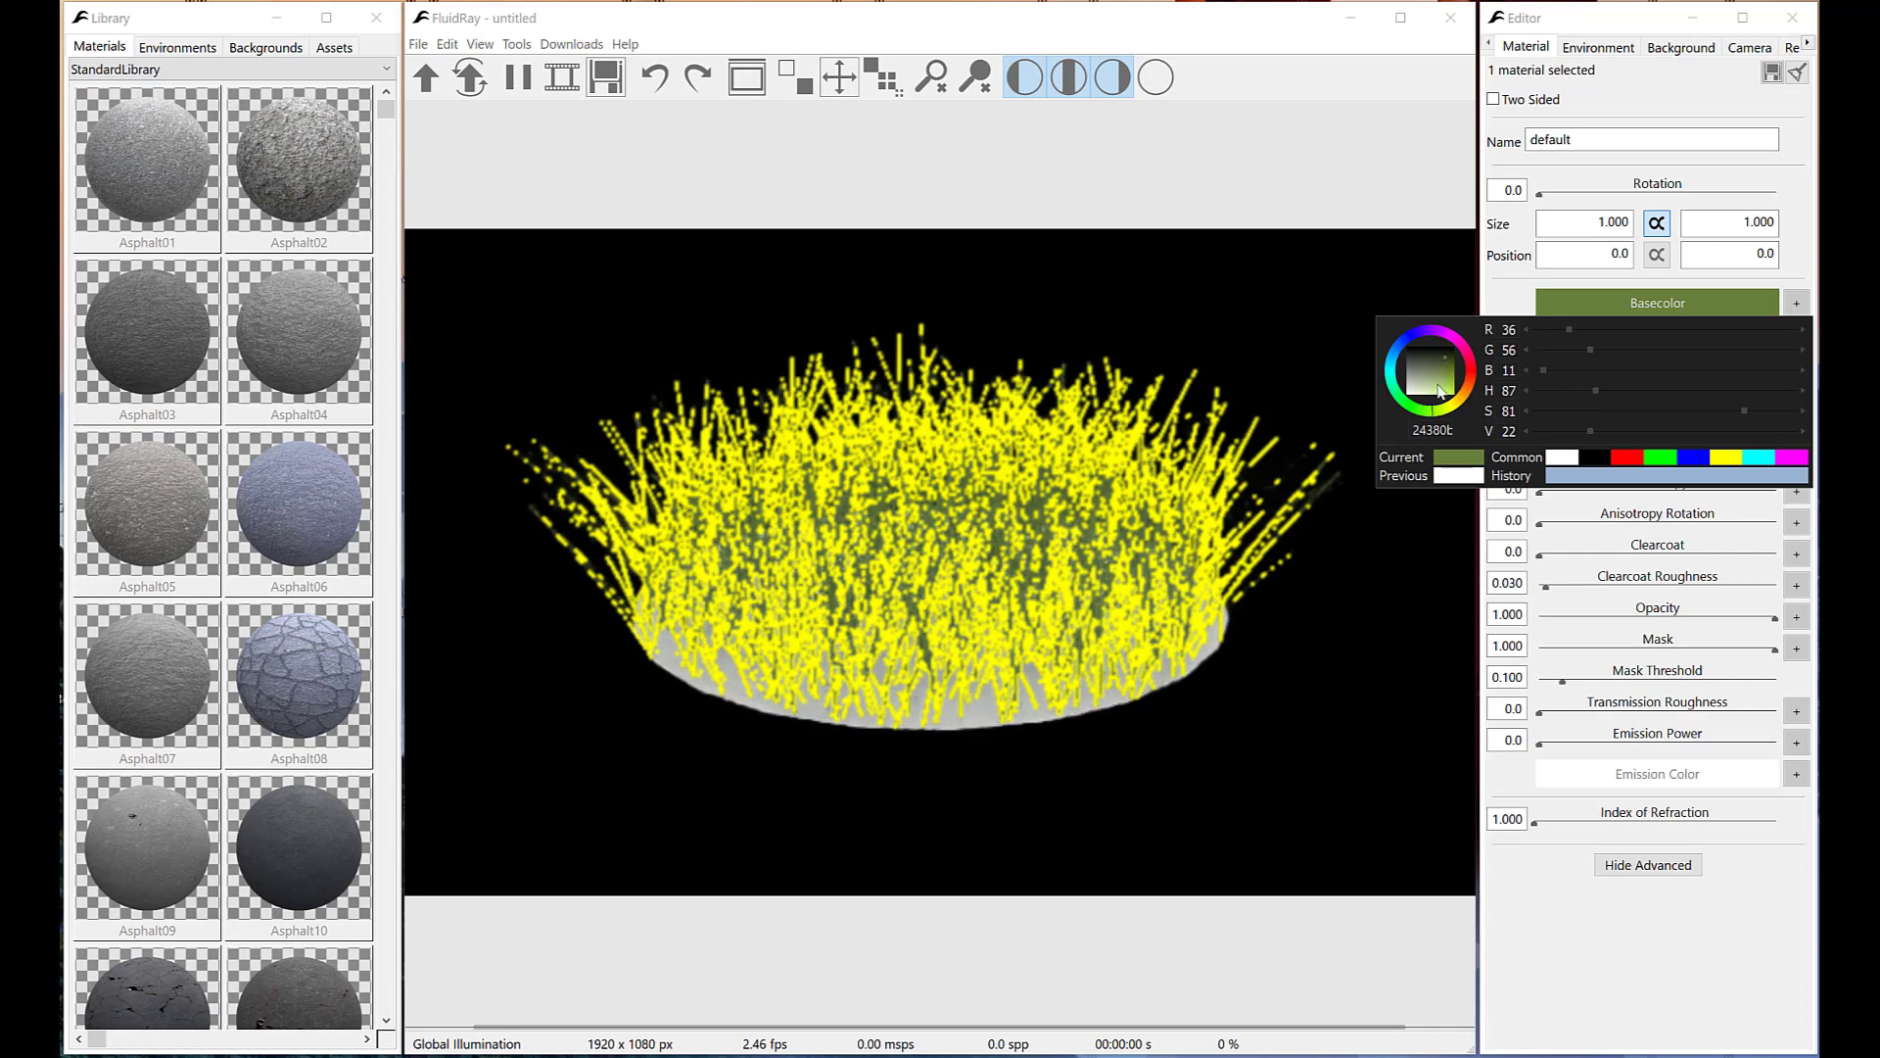
{"action": "left_click", "coordinate": [1250, 756]}
{"action": "left_click", "coordinate": [1247, 752]}
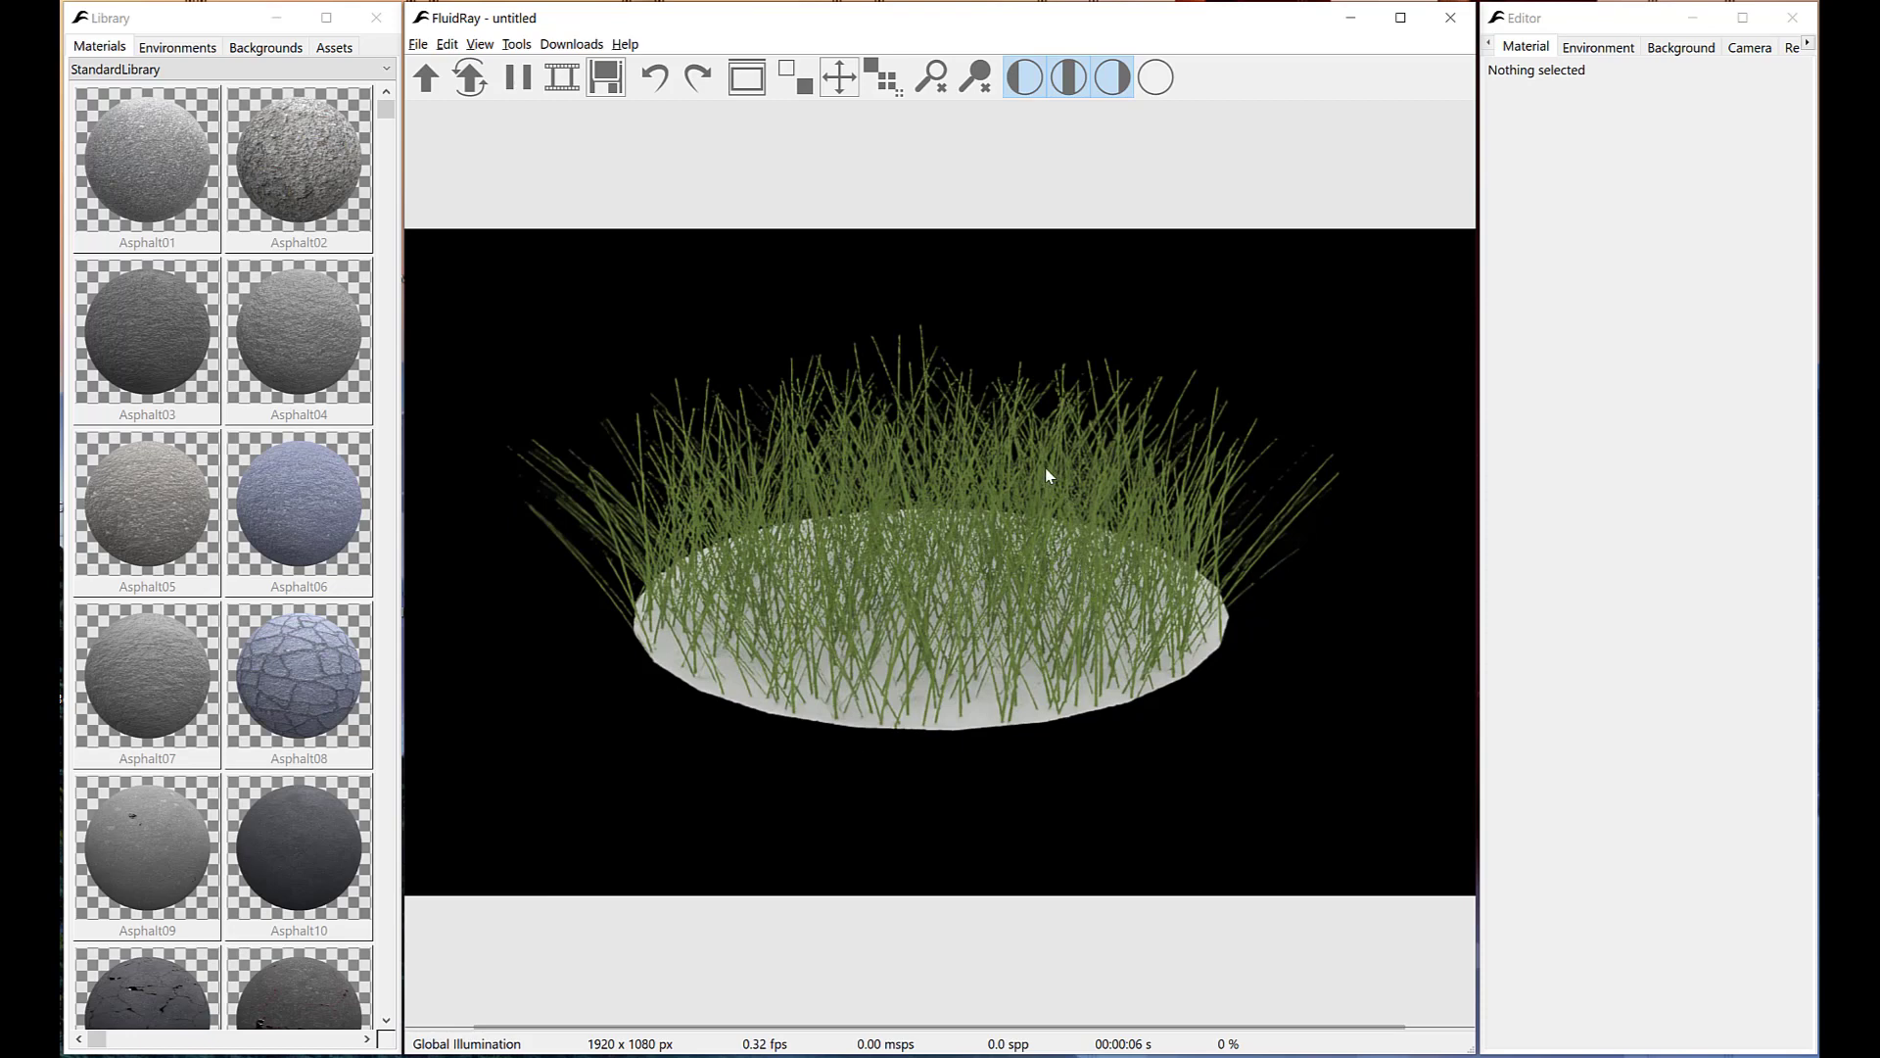
{"action": "key", "text": "alt"}
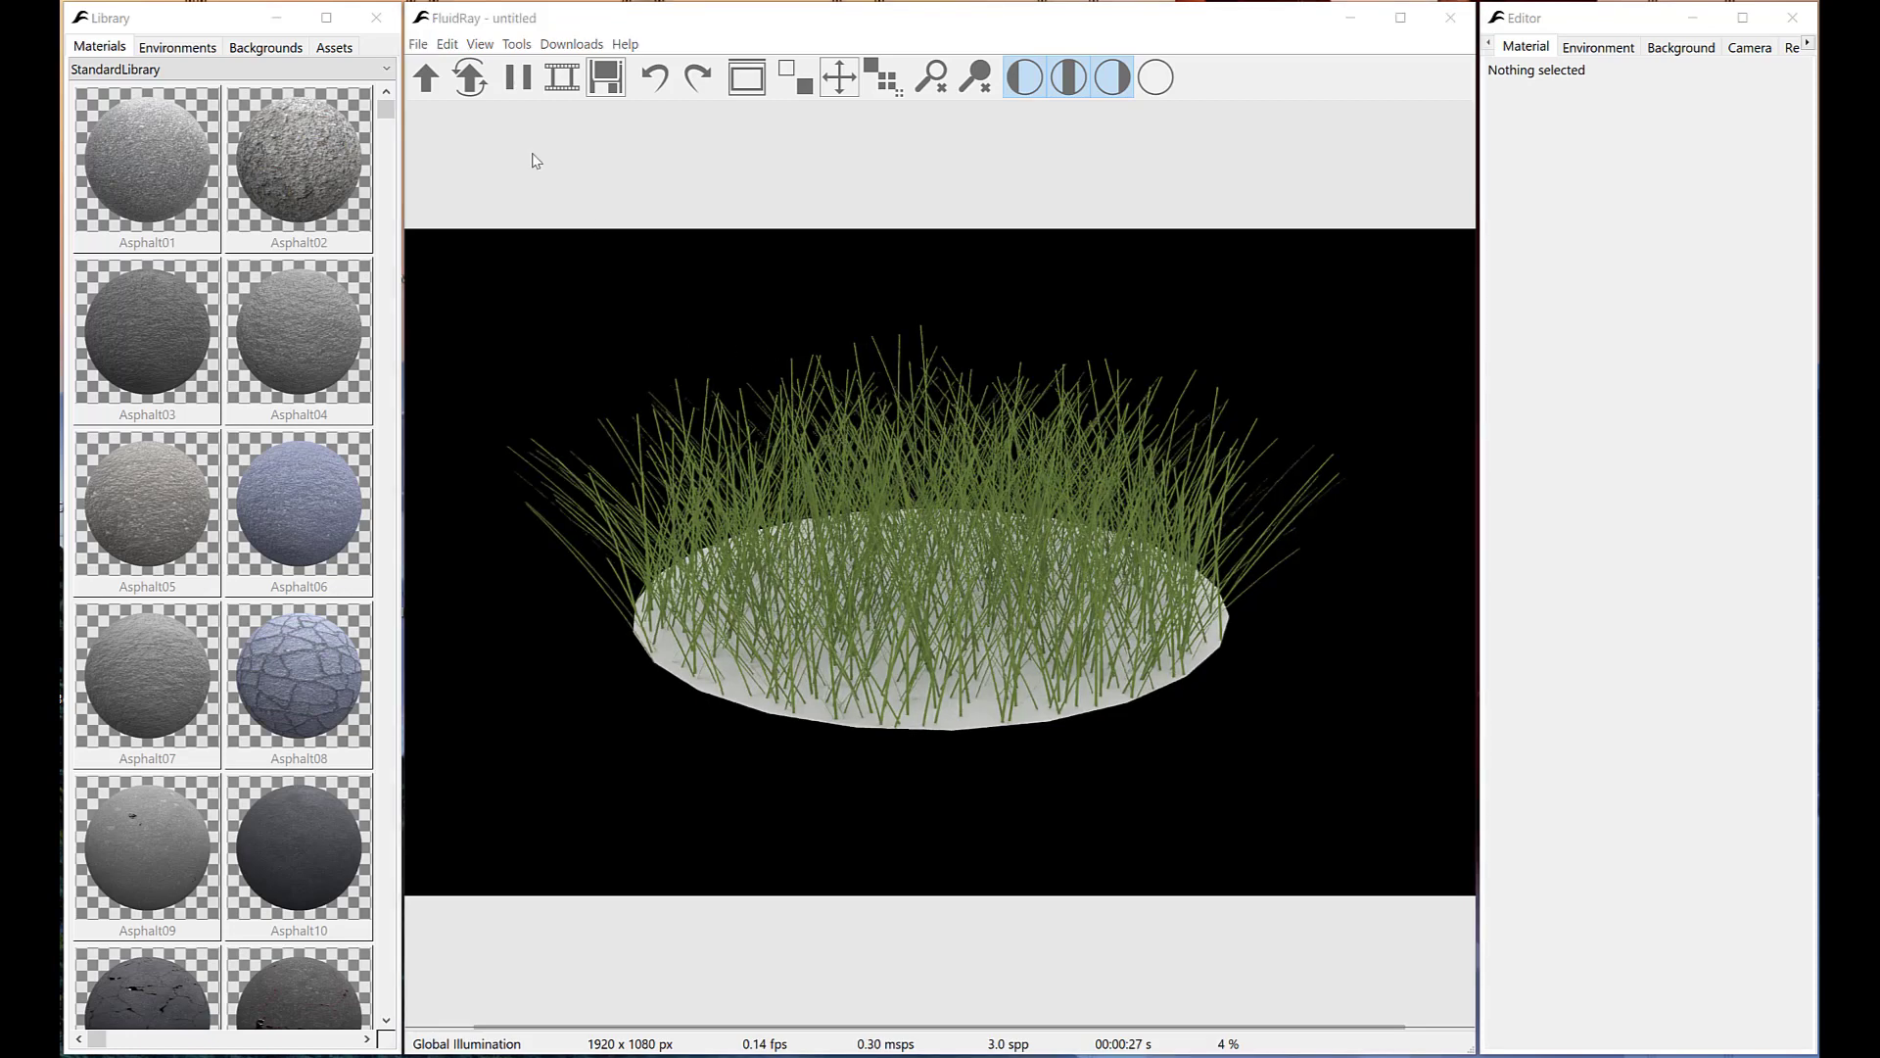
In the Outliner, rename the Hair Patch object to 'Hair Patch Grass 1'.
{"action": "left_click", "coordinate": [481, 44]}
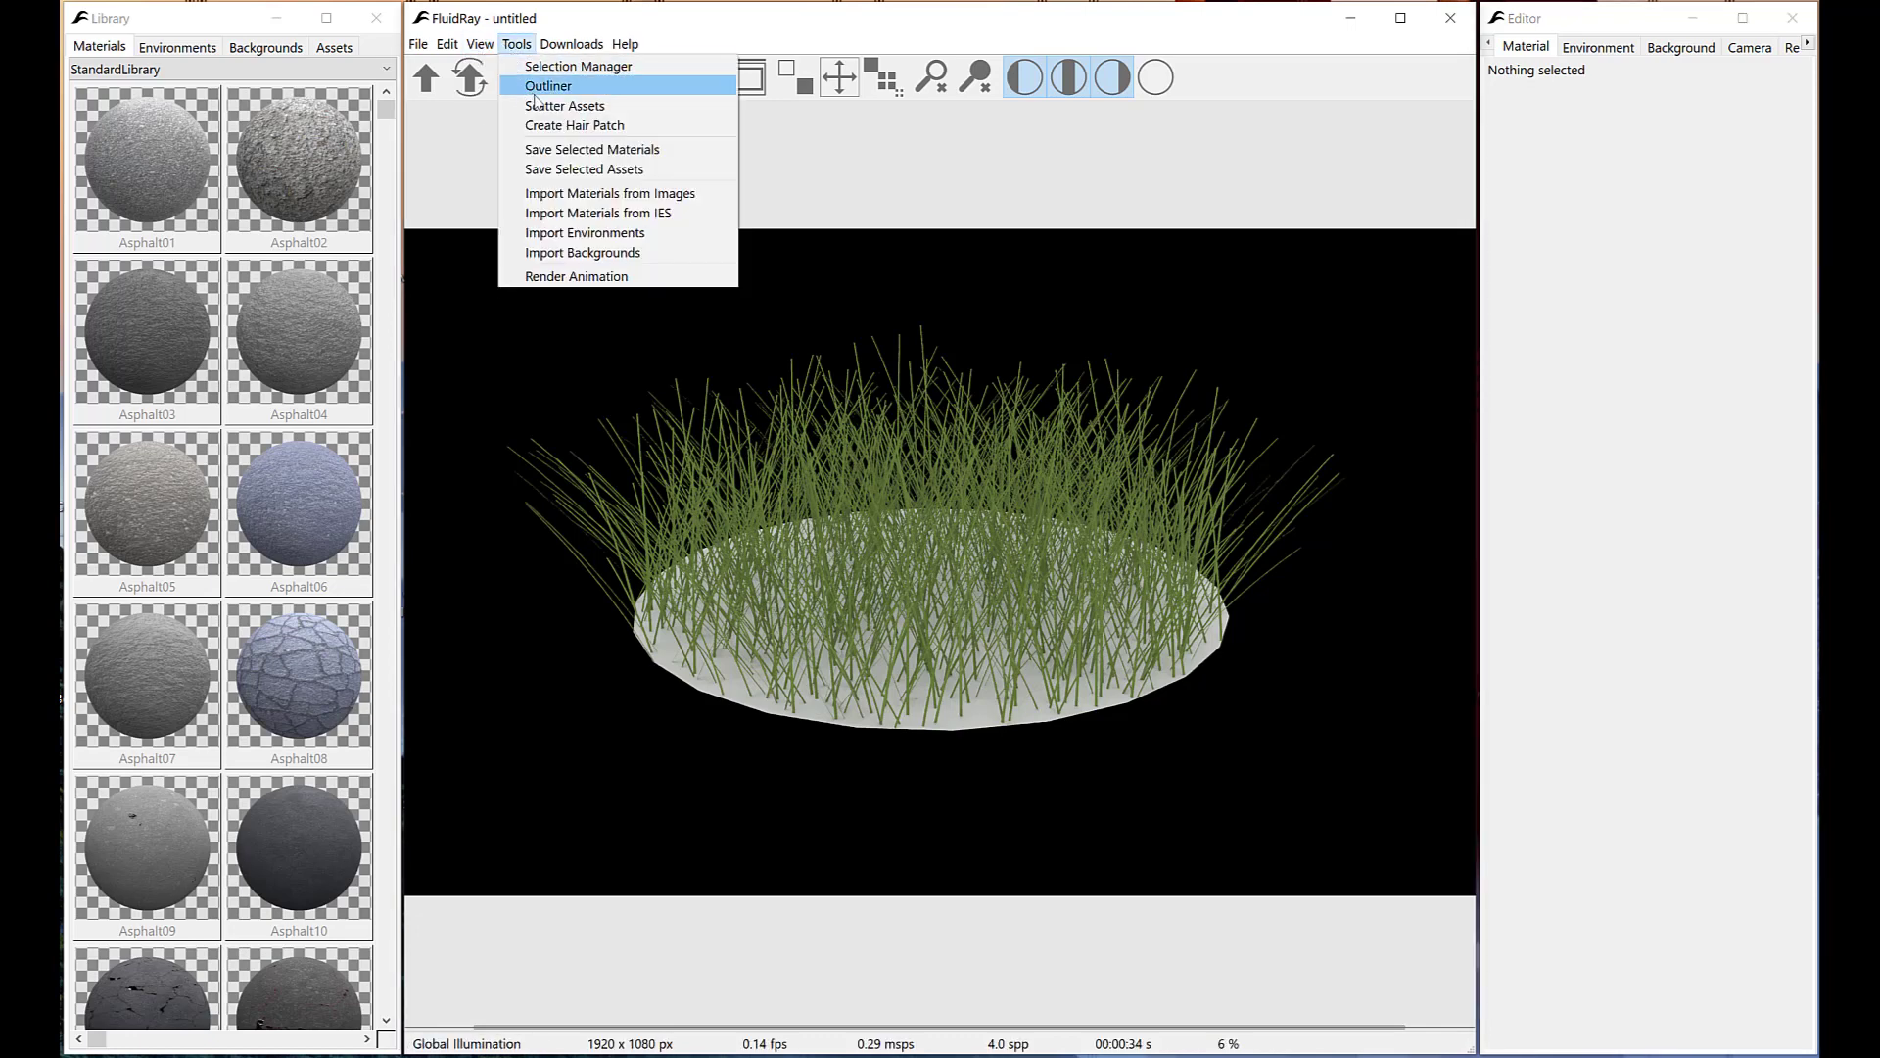
{"action": "left_click", "coordinate": [537, 101]}
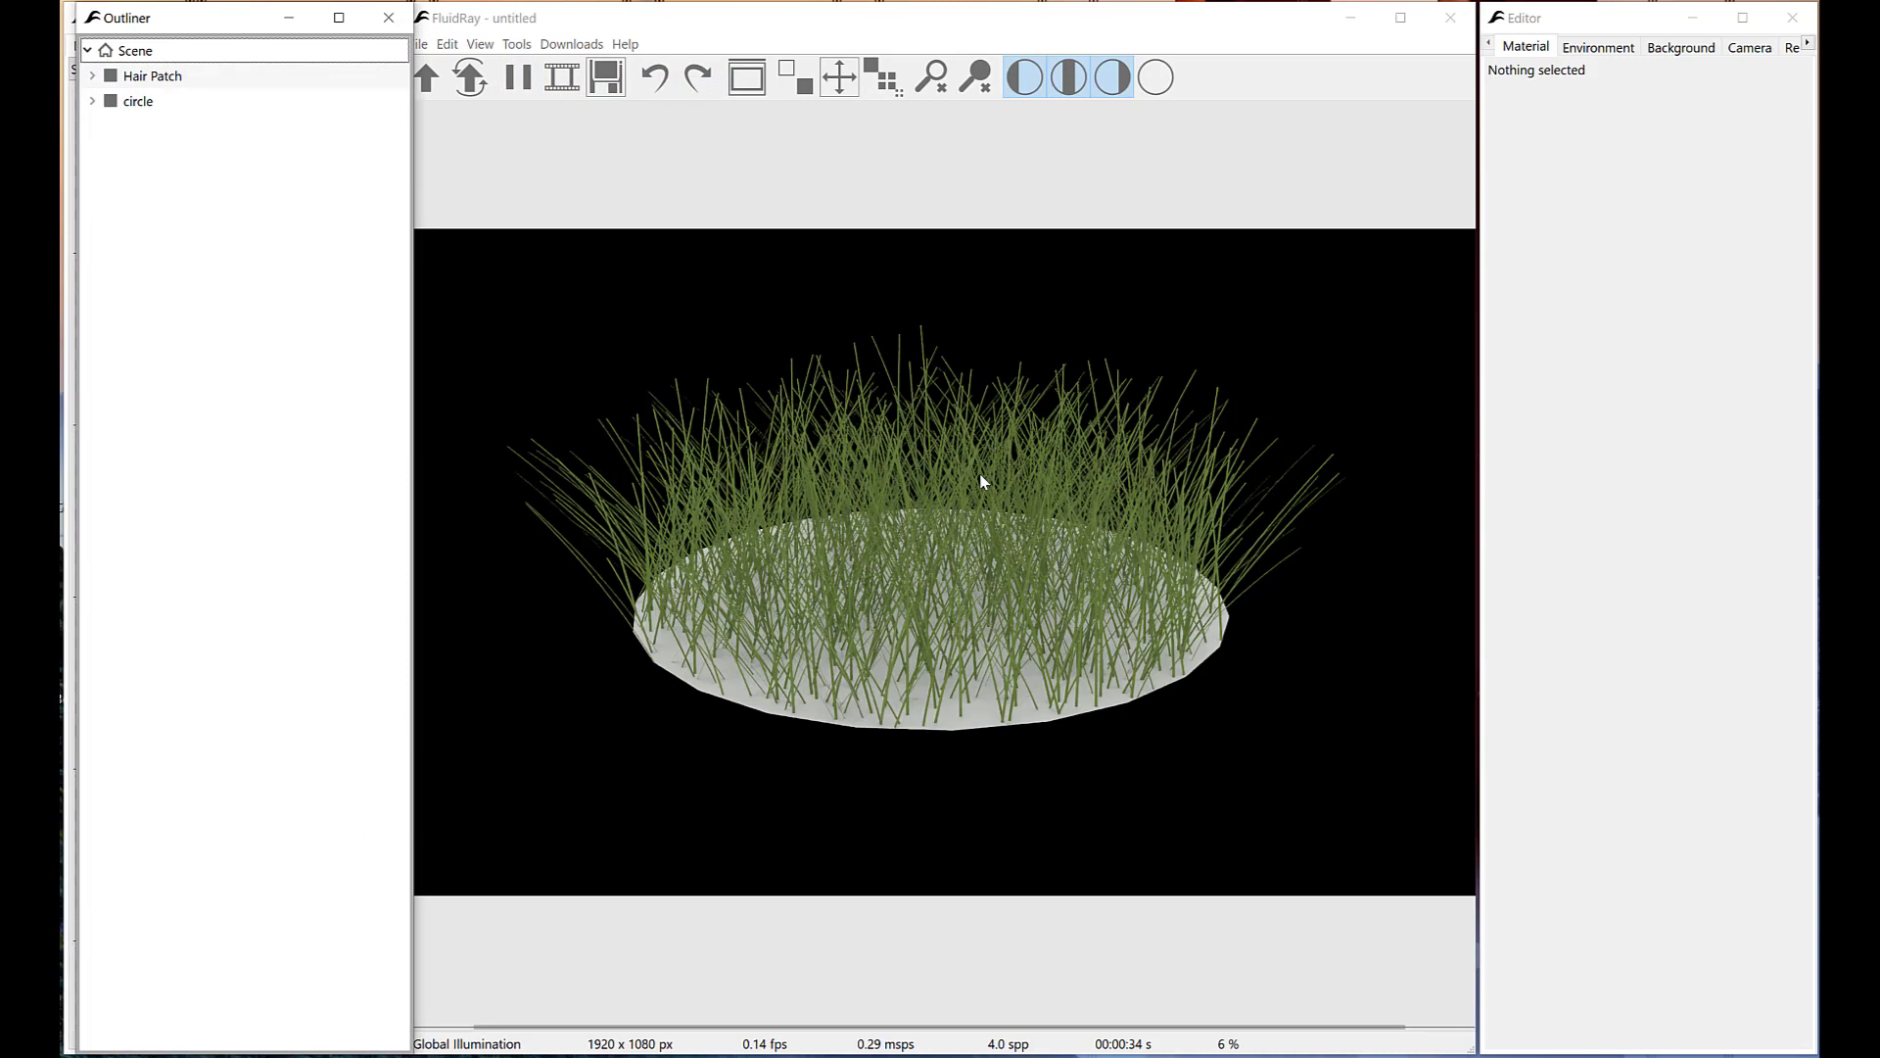
{"action": "left_click", "coordinate": [992, 478]}
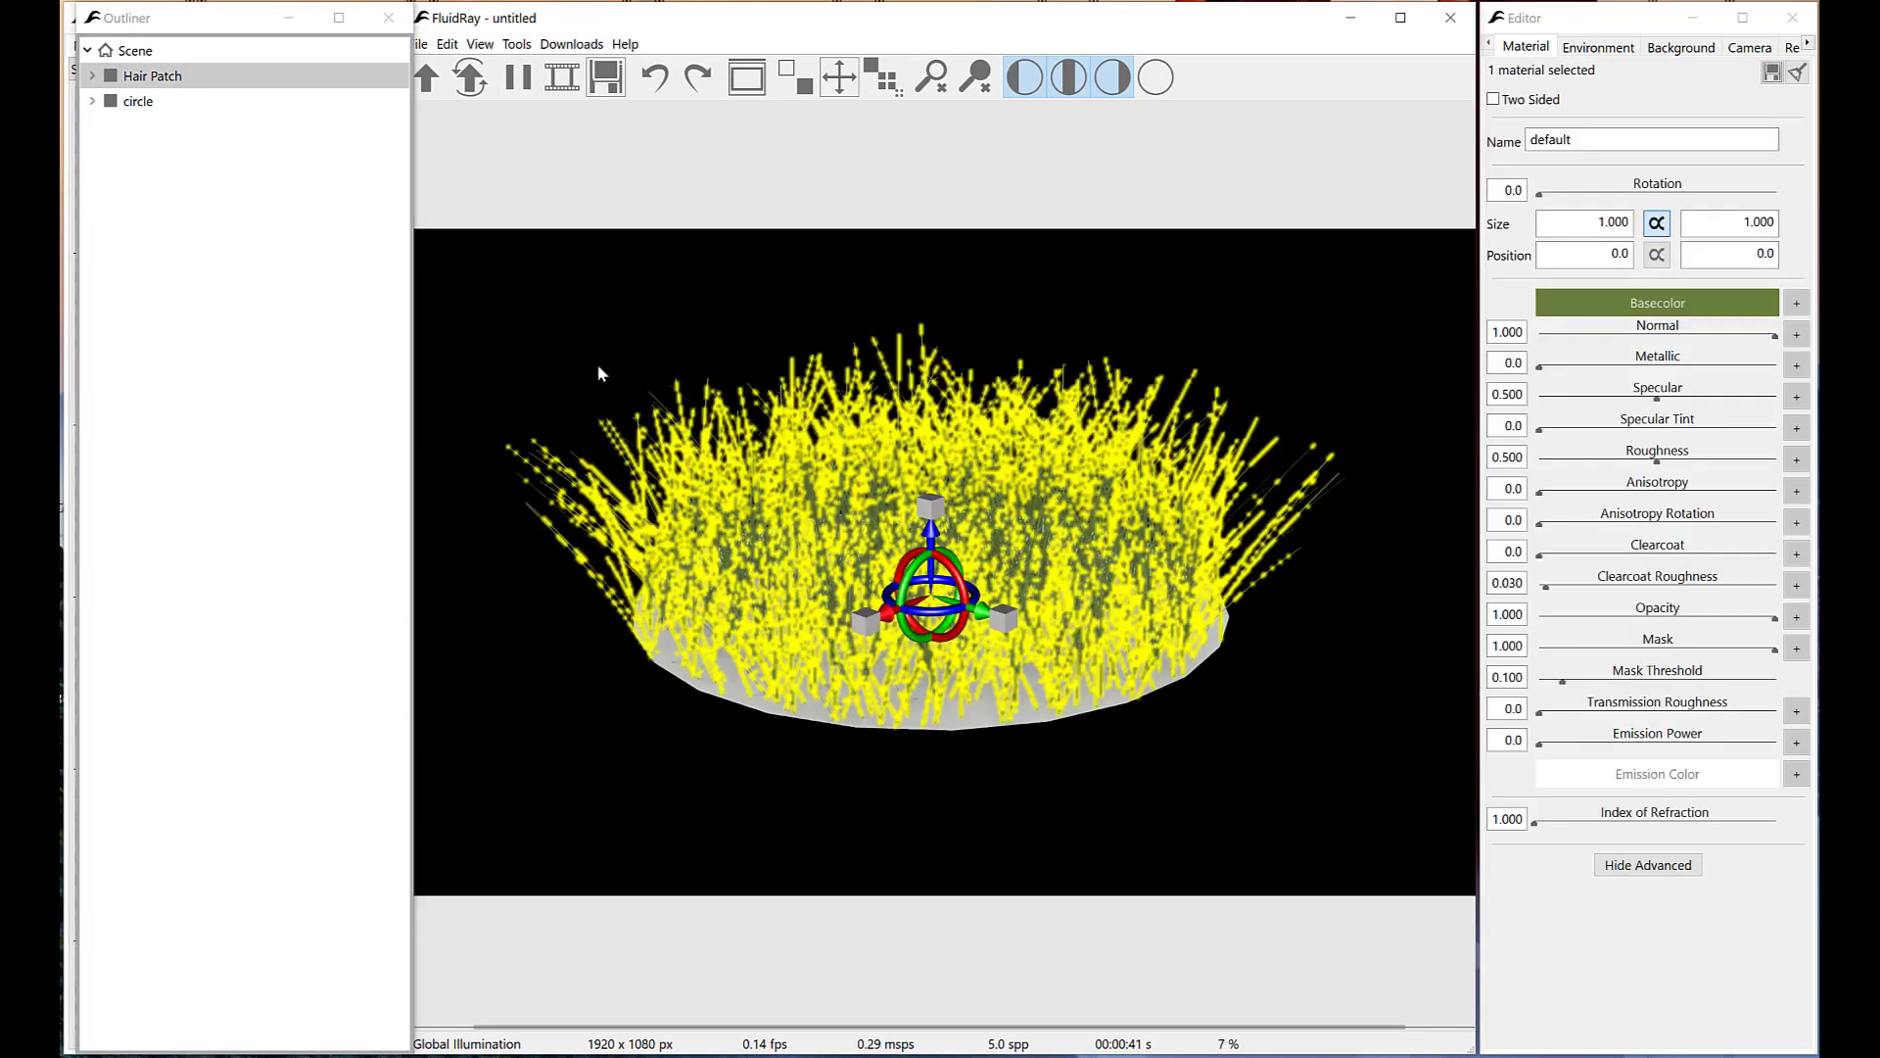
{"action": "left_click", "coordinate": [156, 79]}
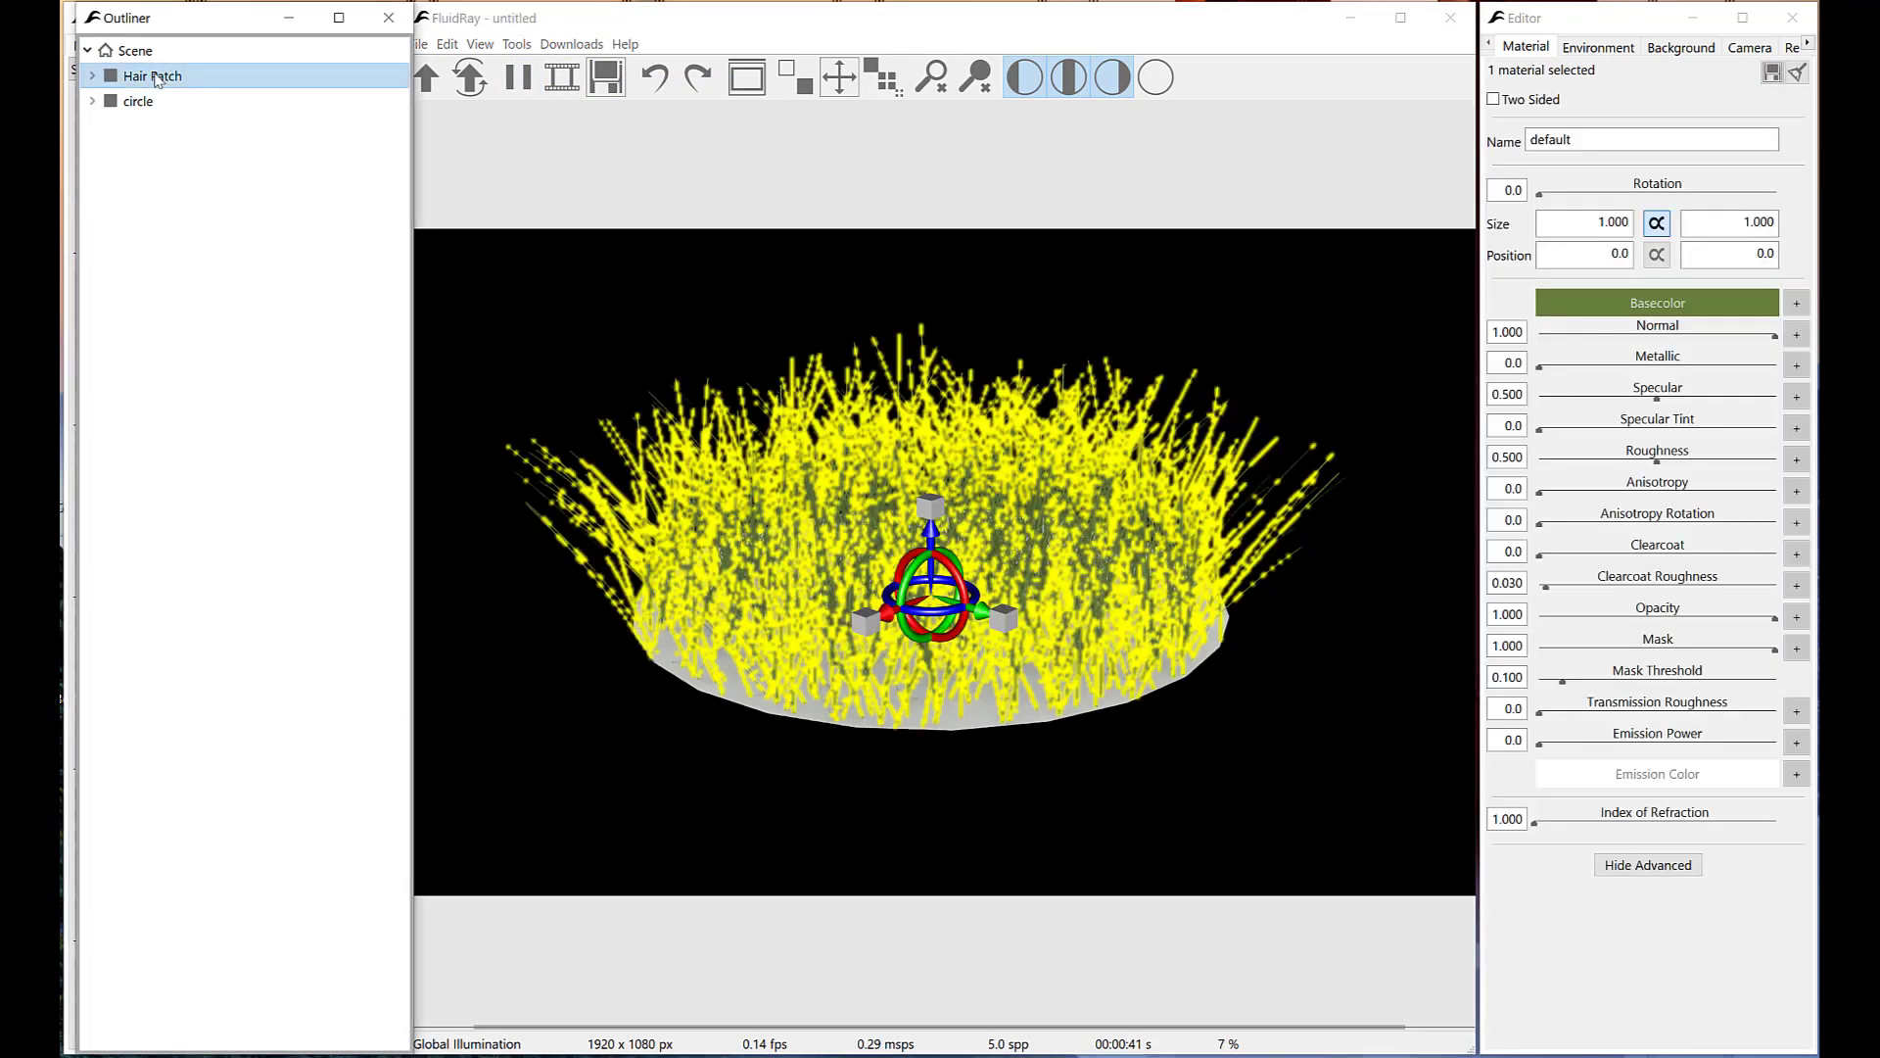
{"action": "left_click", "coordinate": [156, 78]}
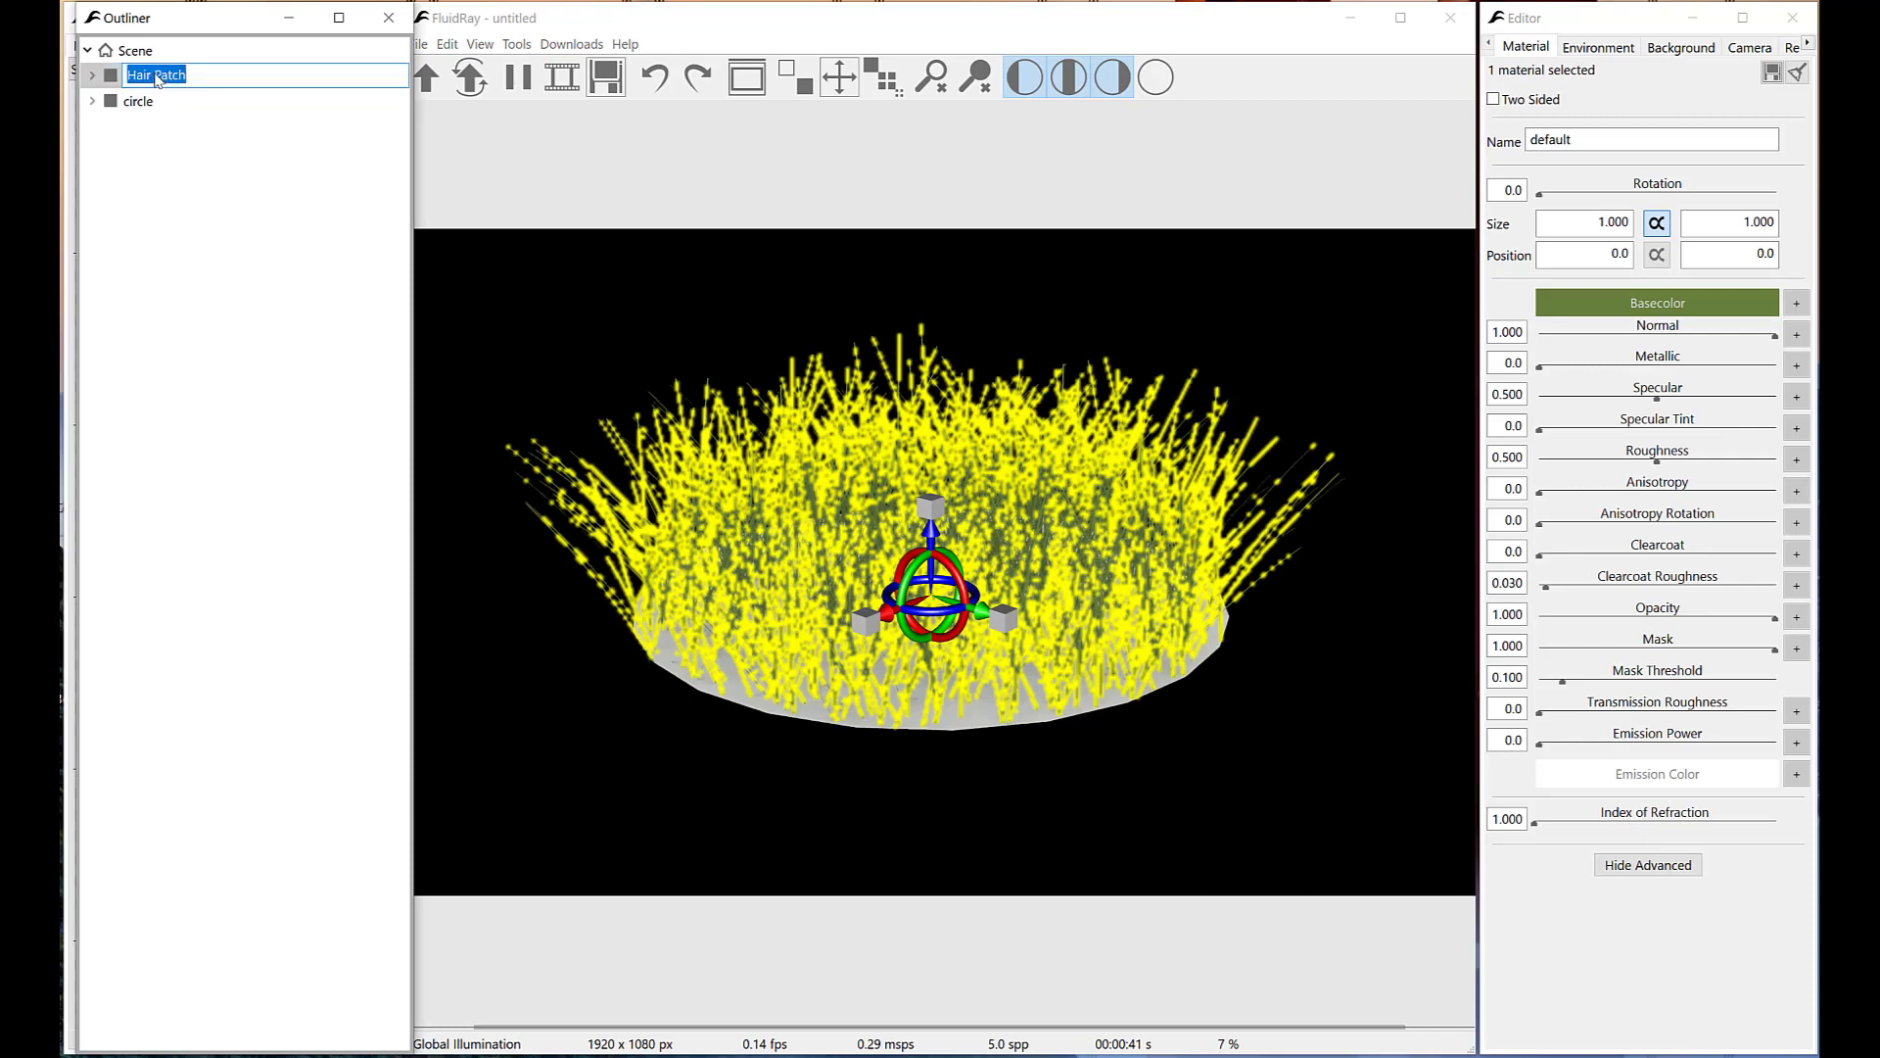
{"action": "key", "text": "End"}
{"action": "key", "text": "Return"}
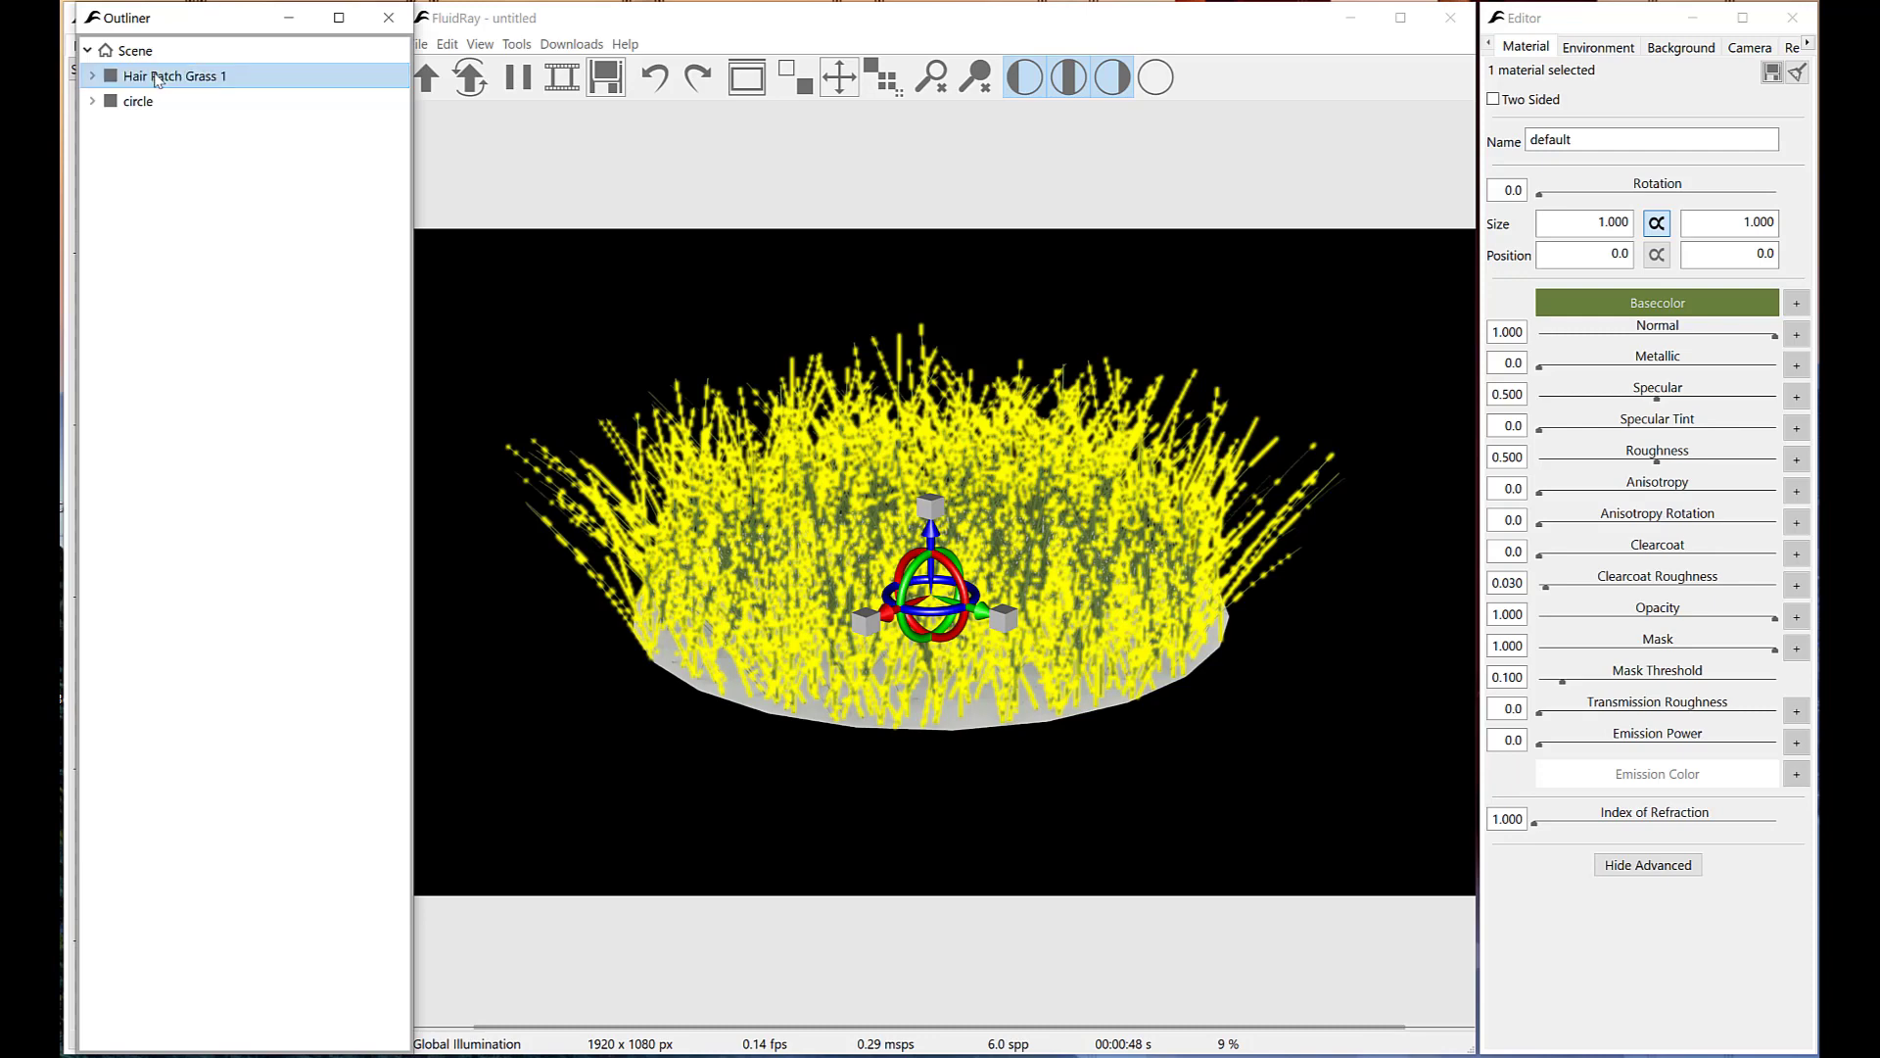
Save Hair Patch Grass 1 as an asset into the UserLibrary\Assets\Grass folder.
{"action": "left_click", "coordinate": [389, 18]}
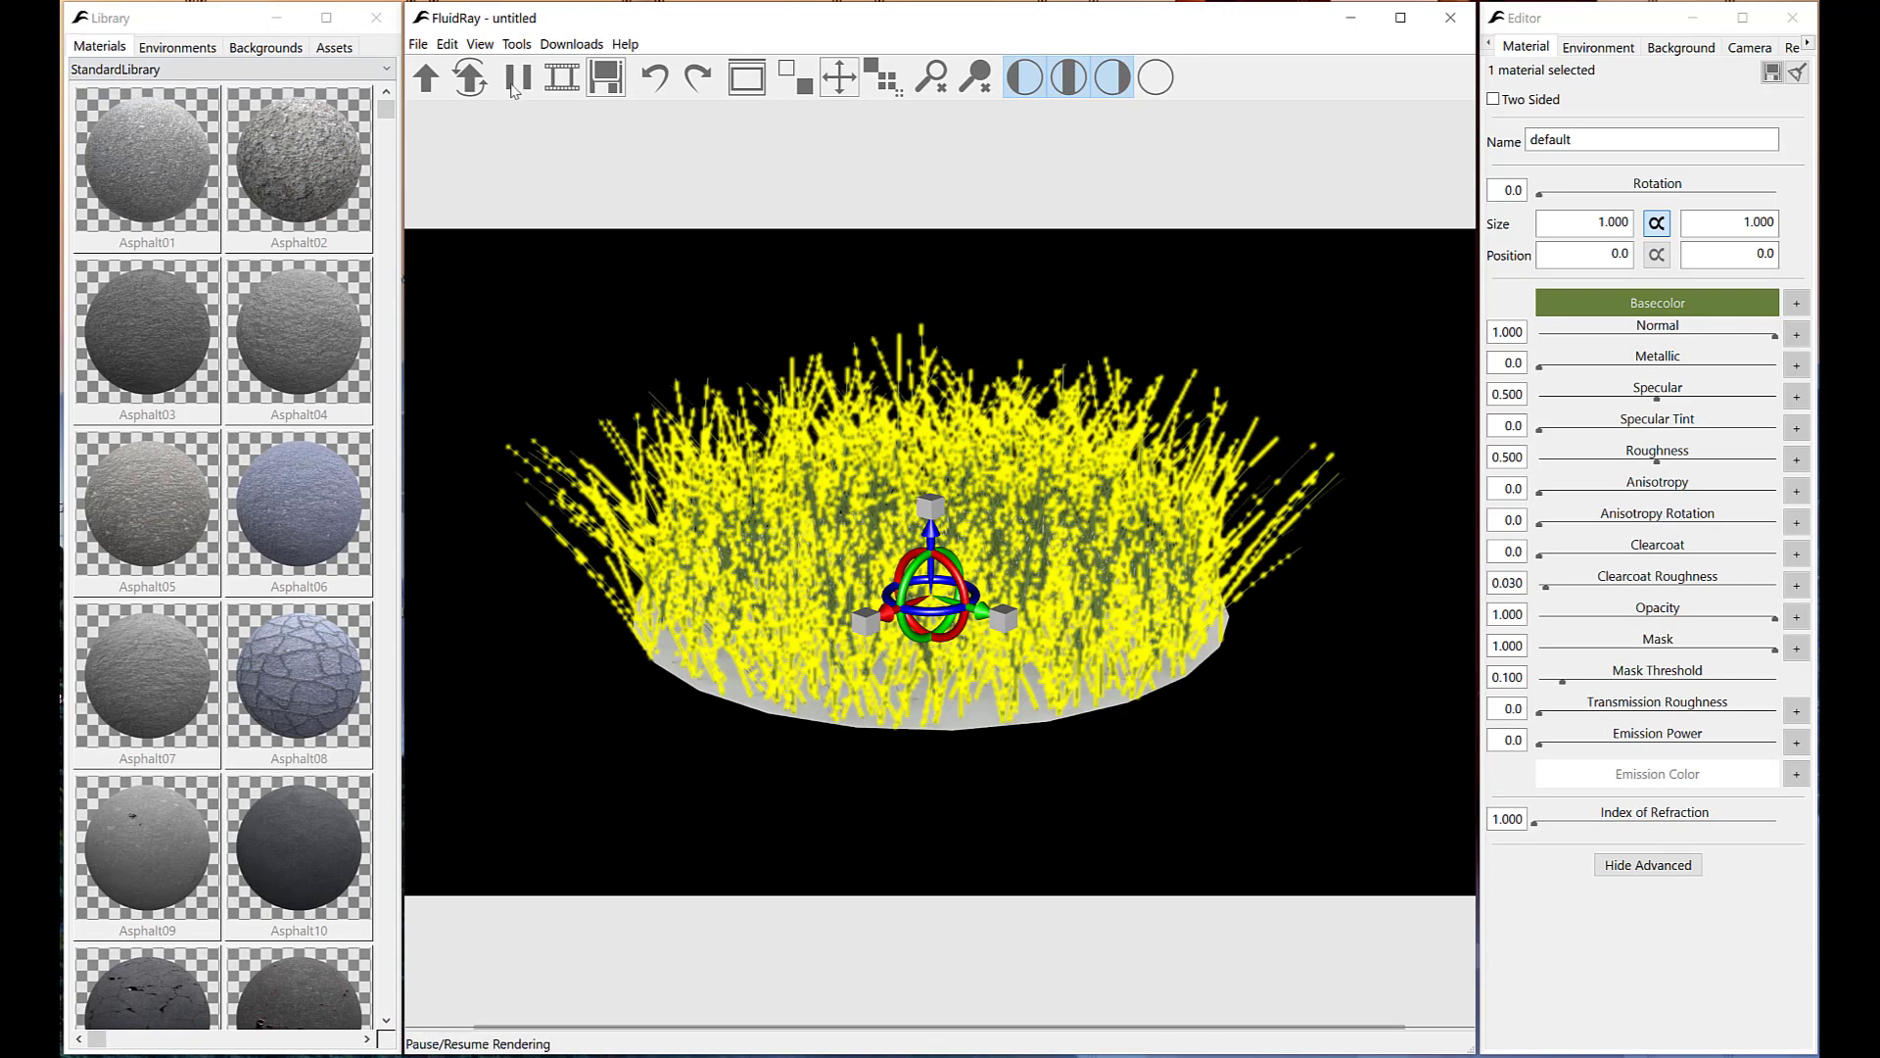
{"action": "left_click", "coordinate": [516, 44]}
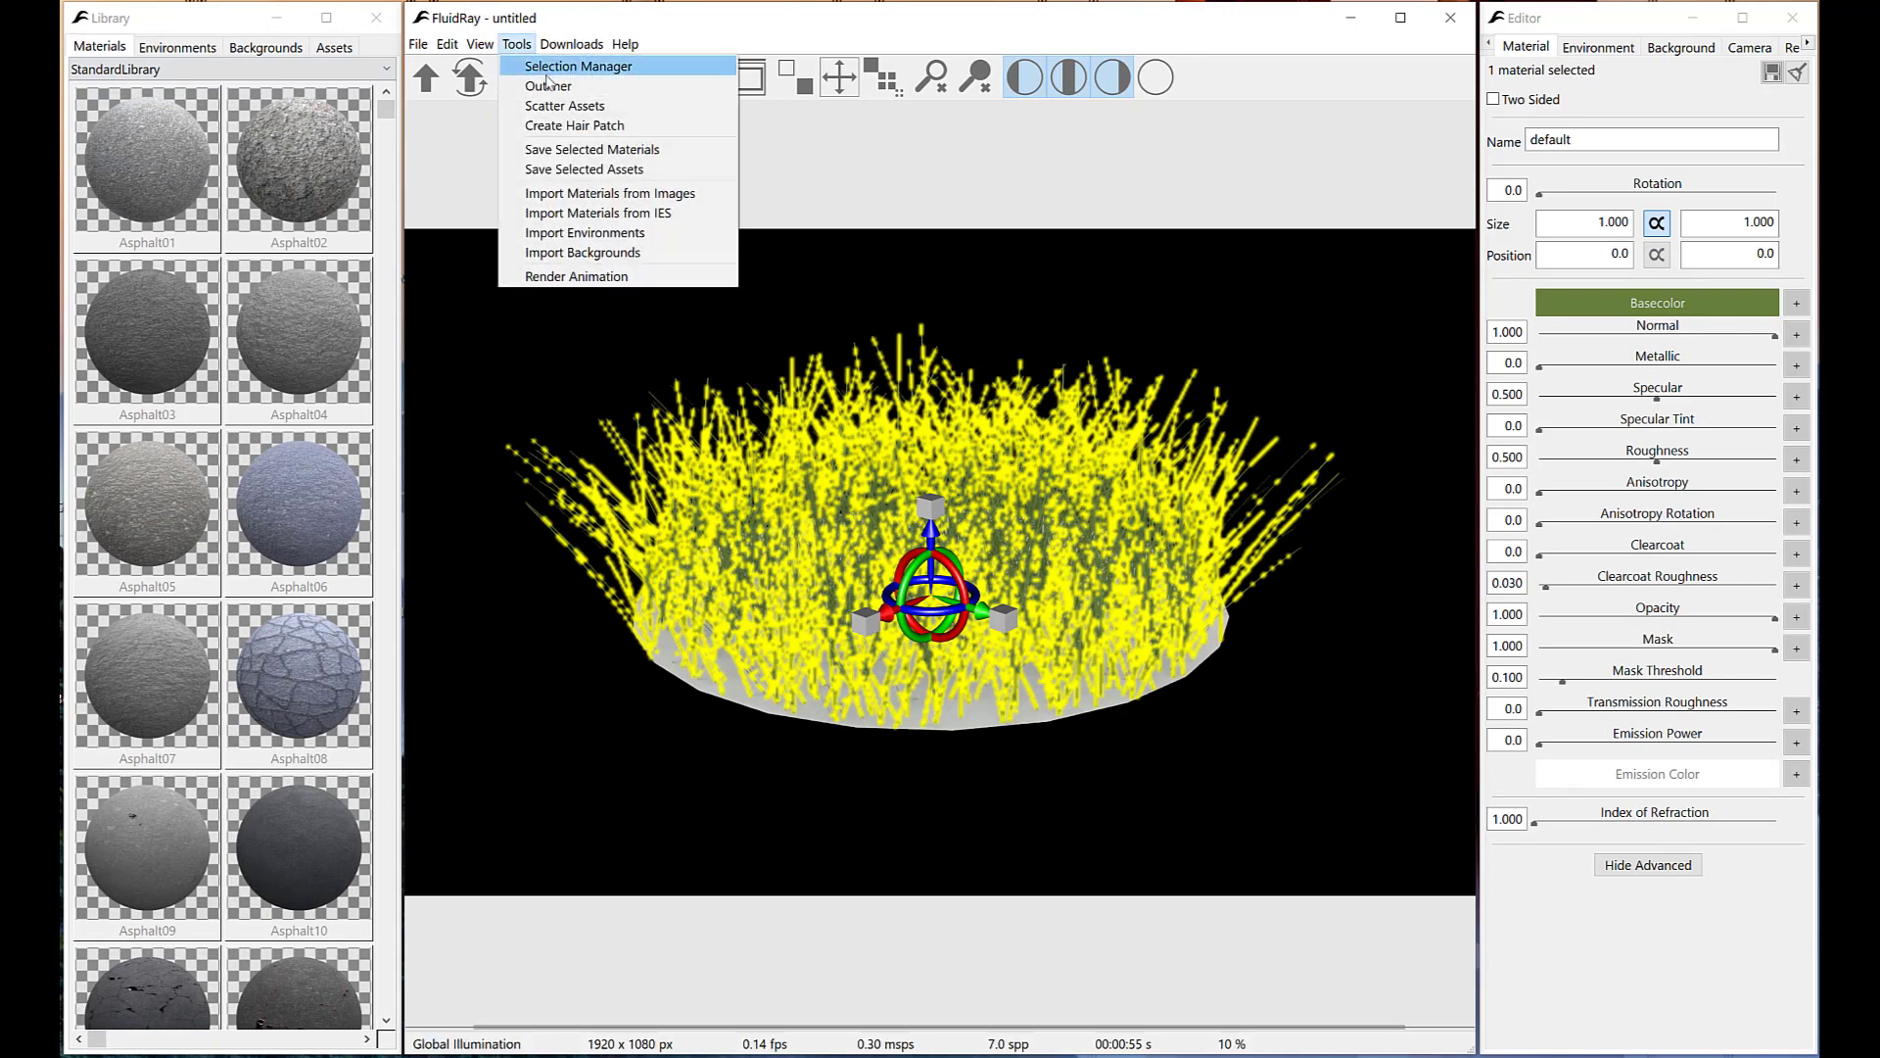
{"action": "left_click", "coordinate": [563, 171]}
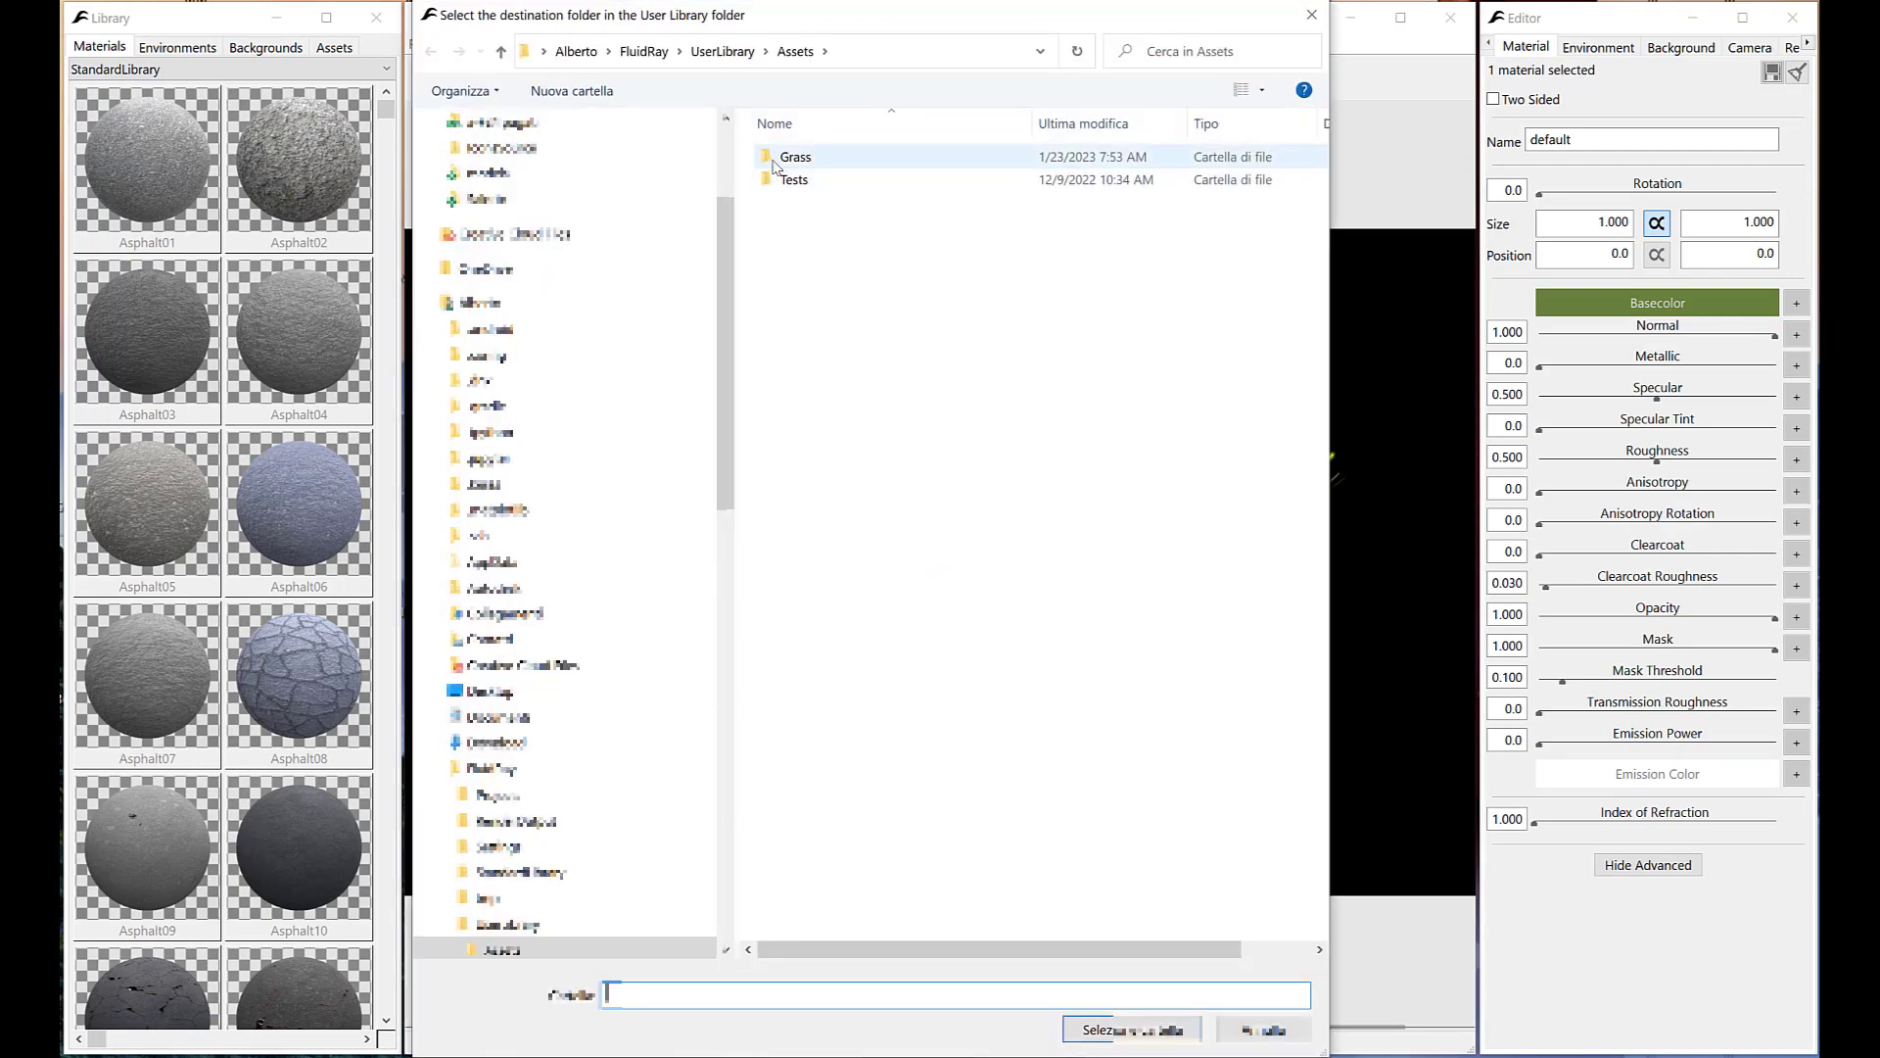
{"action": "double_click", "coordinate": [795, 157]}
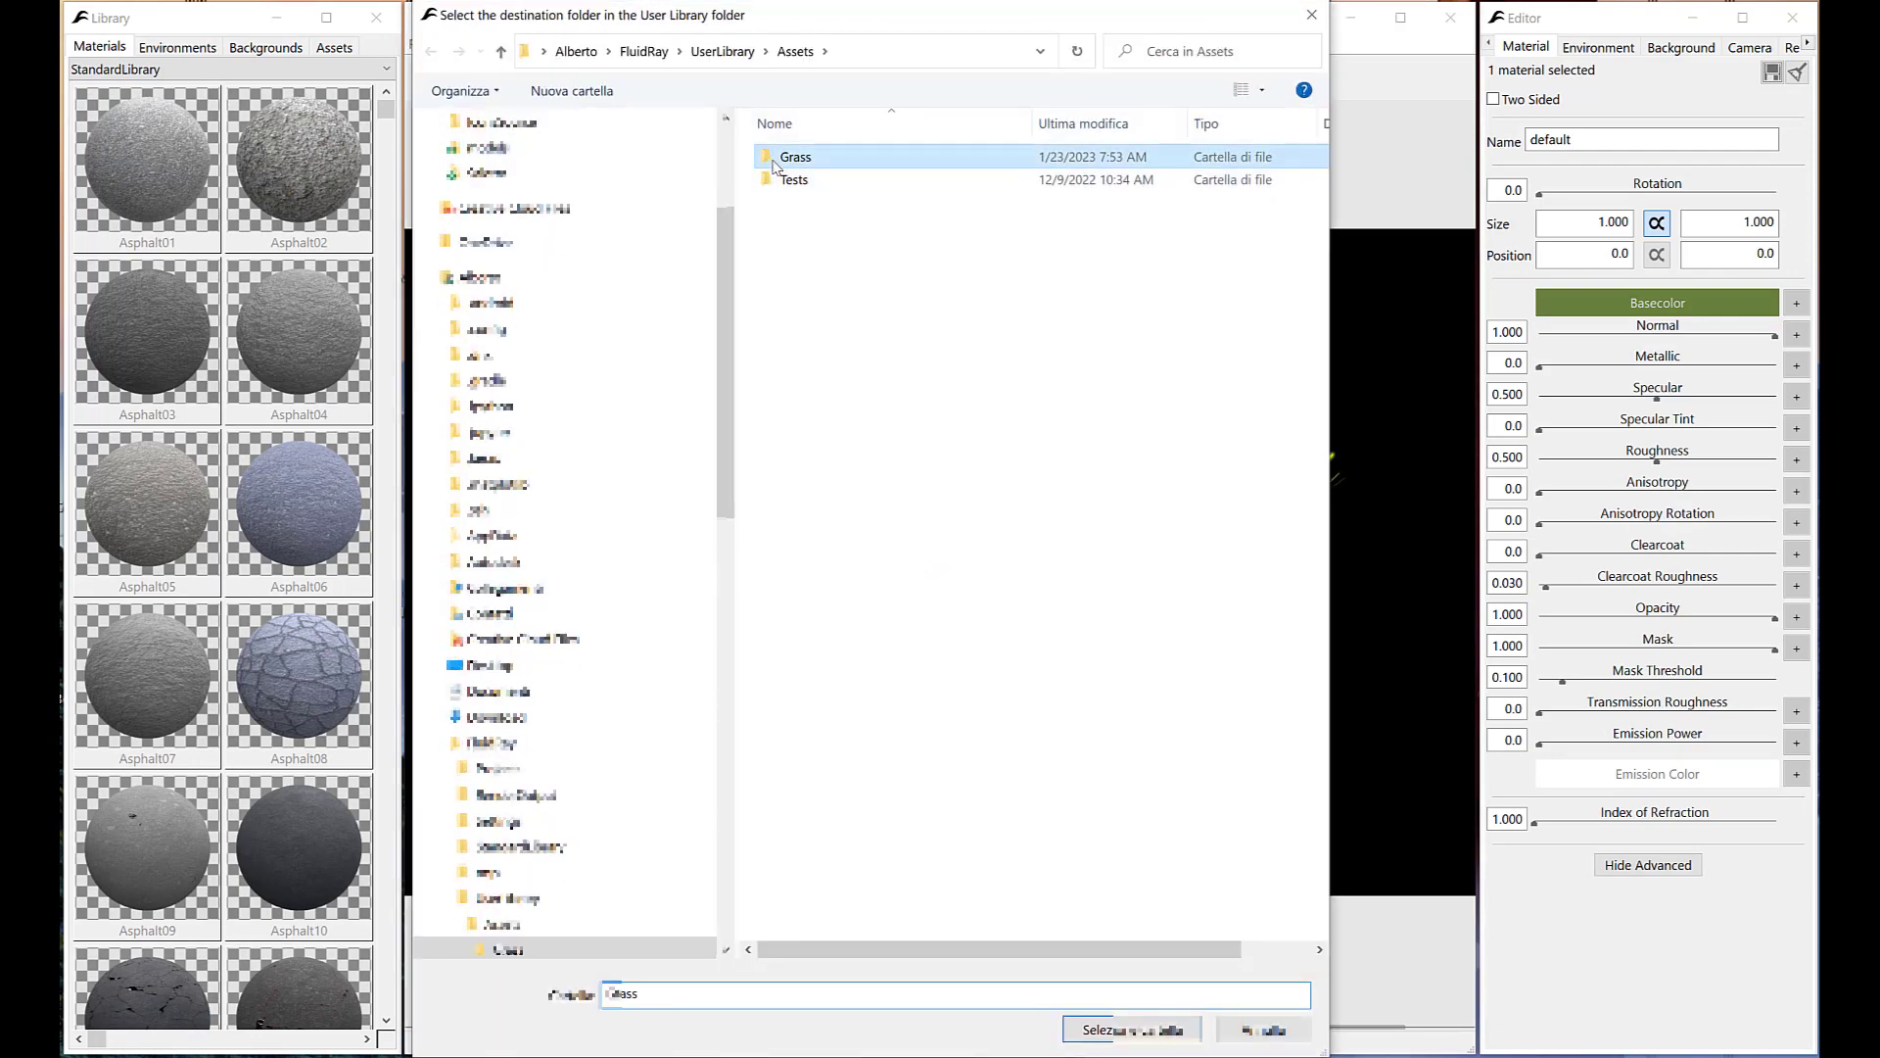
{"action": "left_click", "coordinate": [1116, 1031]}
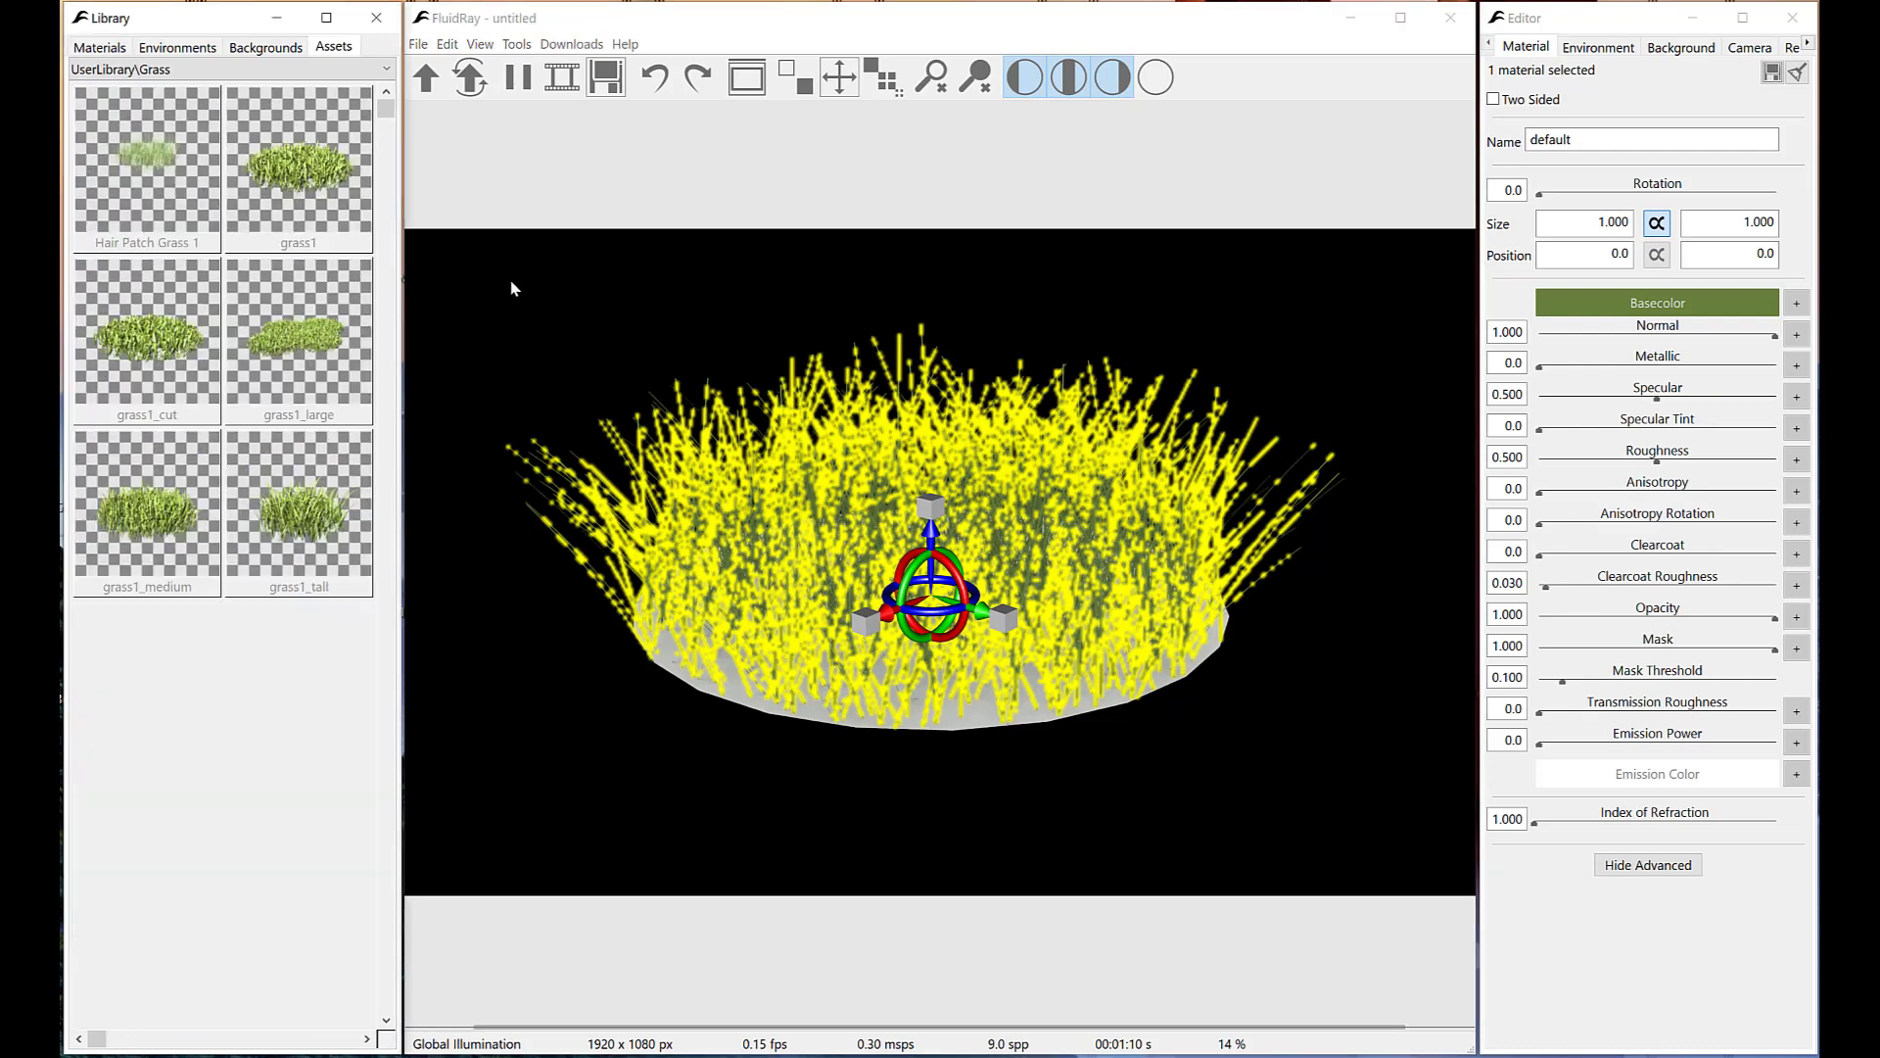
Delete the old grass hair patch from the viewport, leaving the bare white ellipse.
{"action": "mouse_move", "coordinate": [117, 238]}
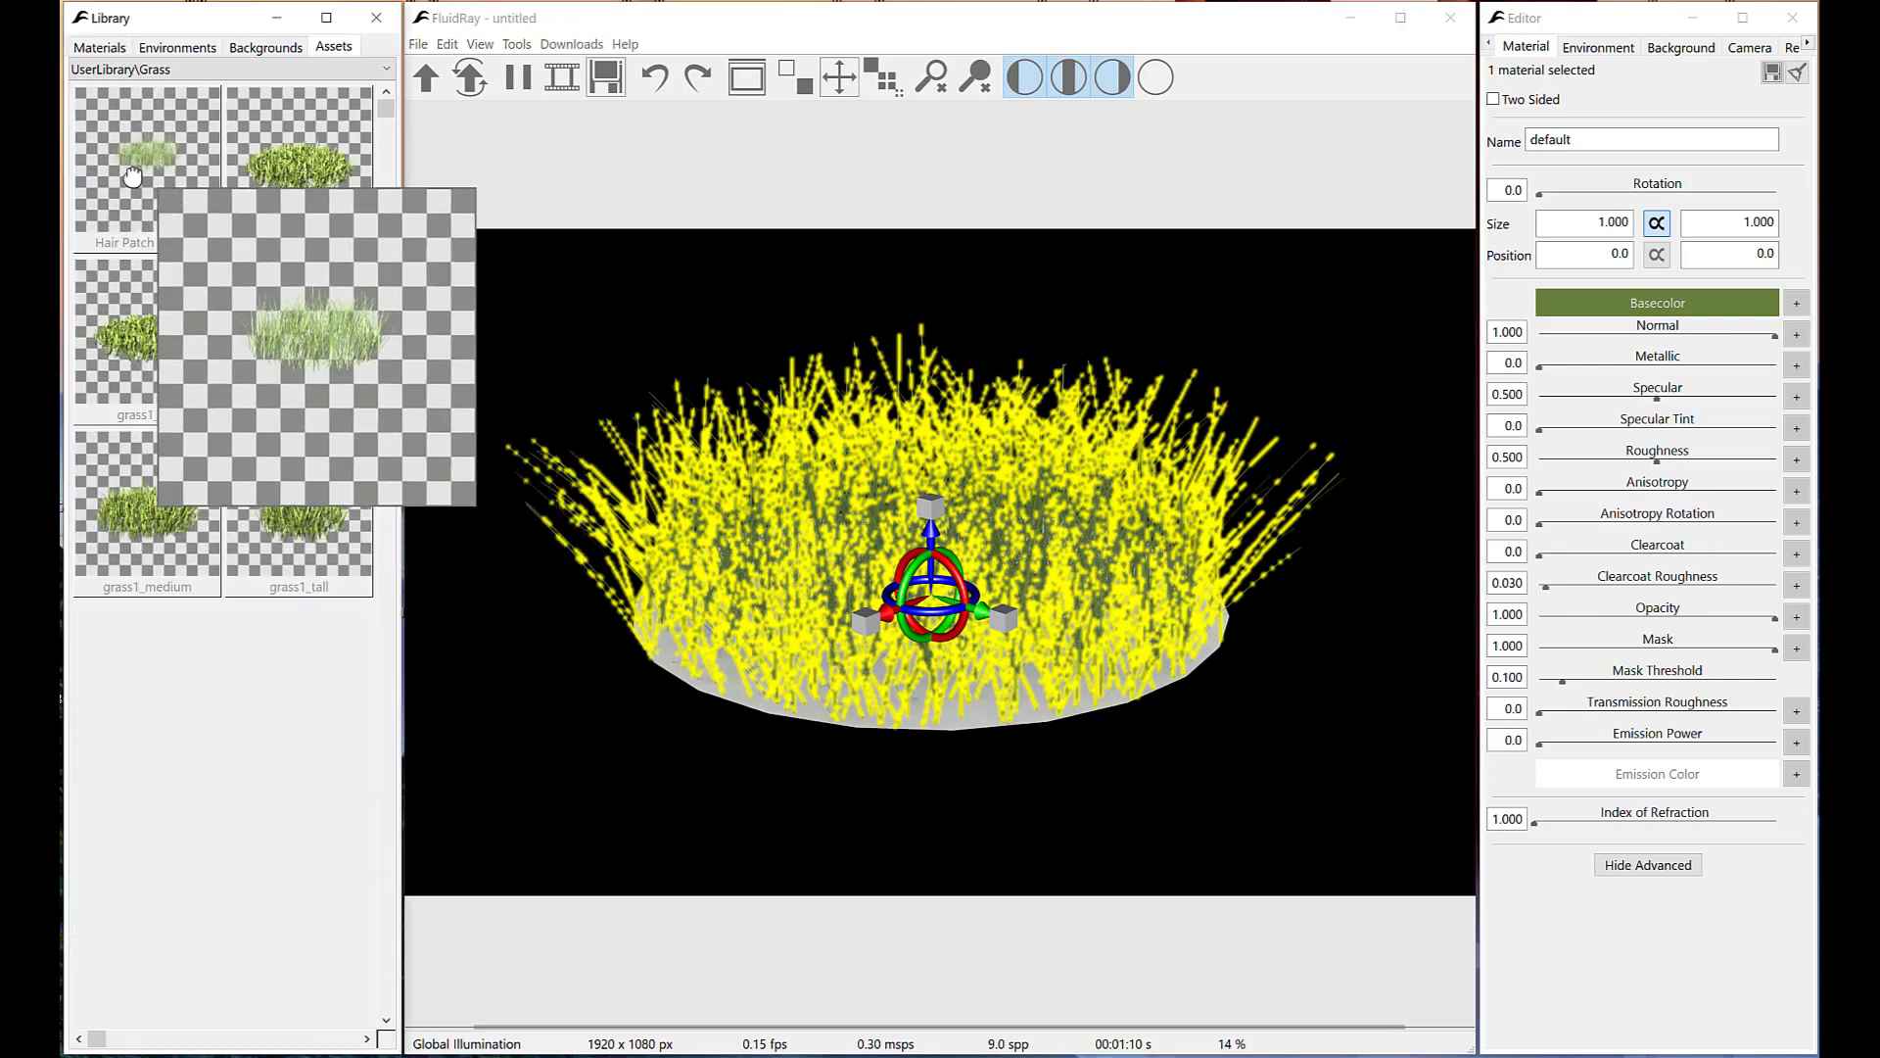
{"action": "left_click", "coordinate": [518, 335]}
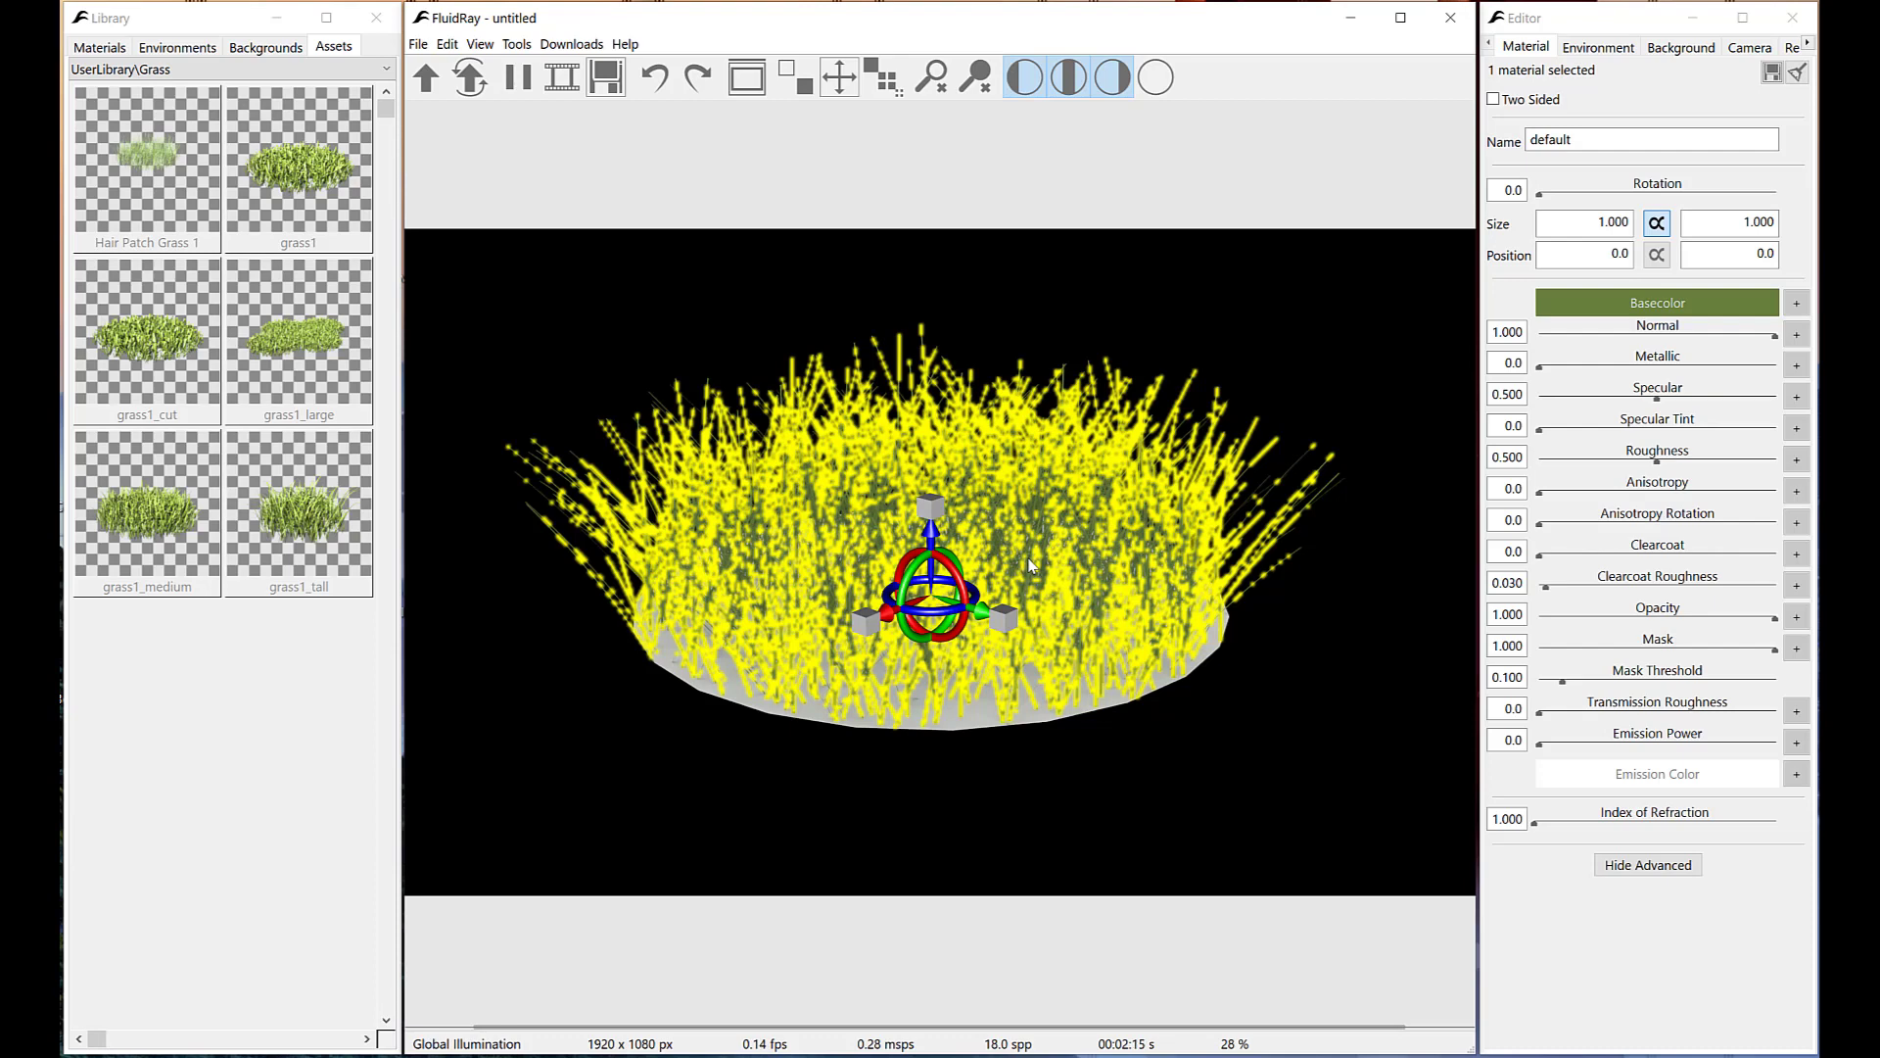
{"action": "key", "text": "Delete"}
Create a hair patch on the ellipse with Hair Count 1000 and Random Seed 170.
{"action": "left_click", "coordinate": [1089, 558]}
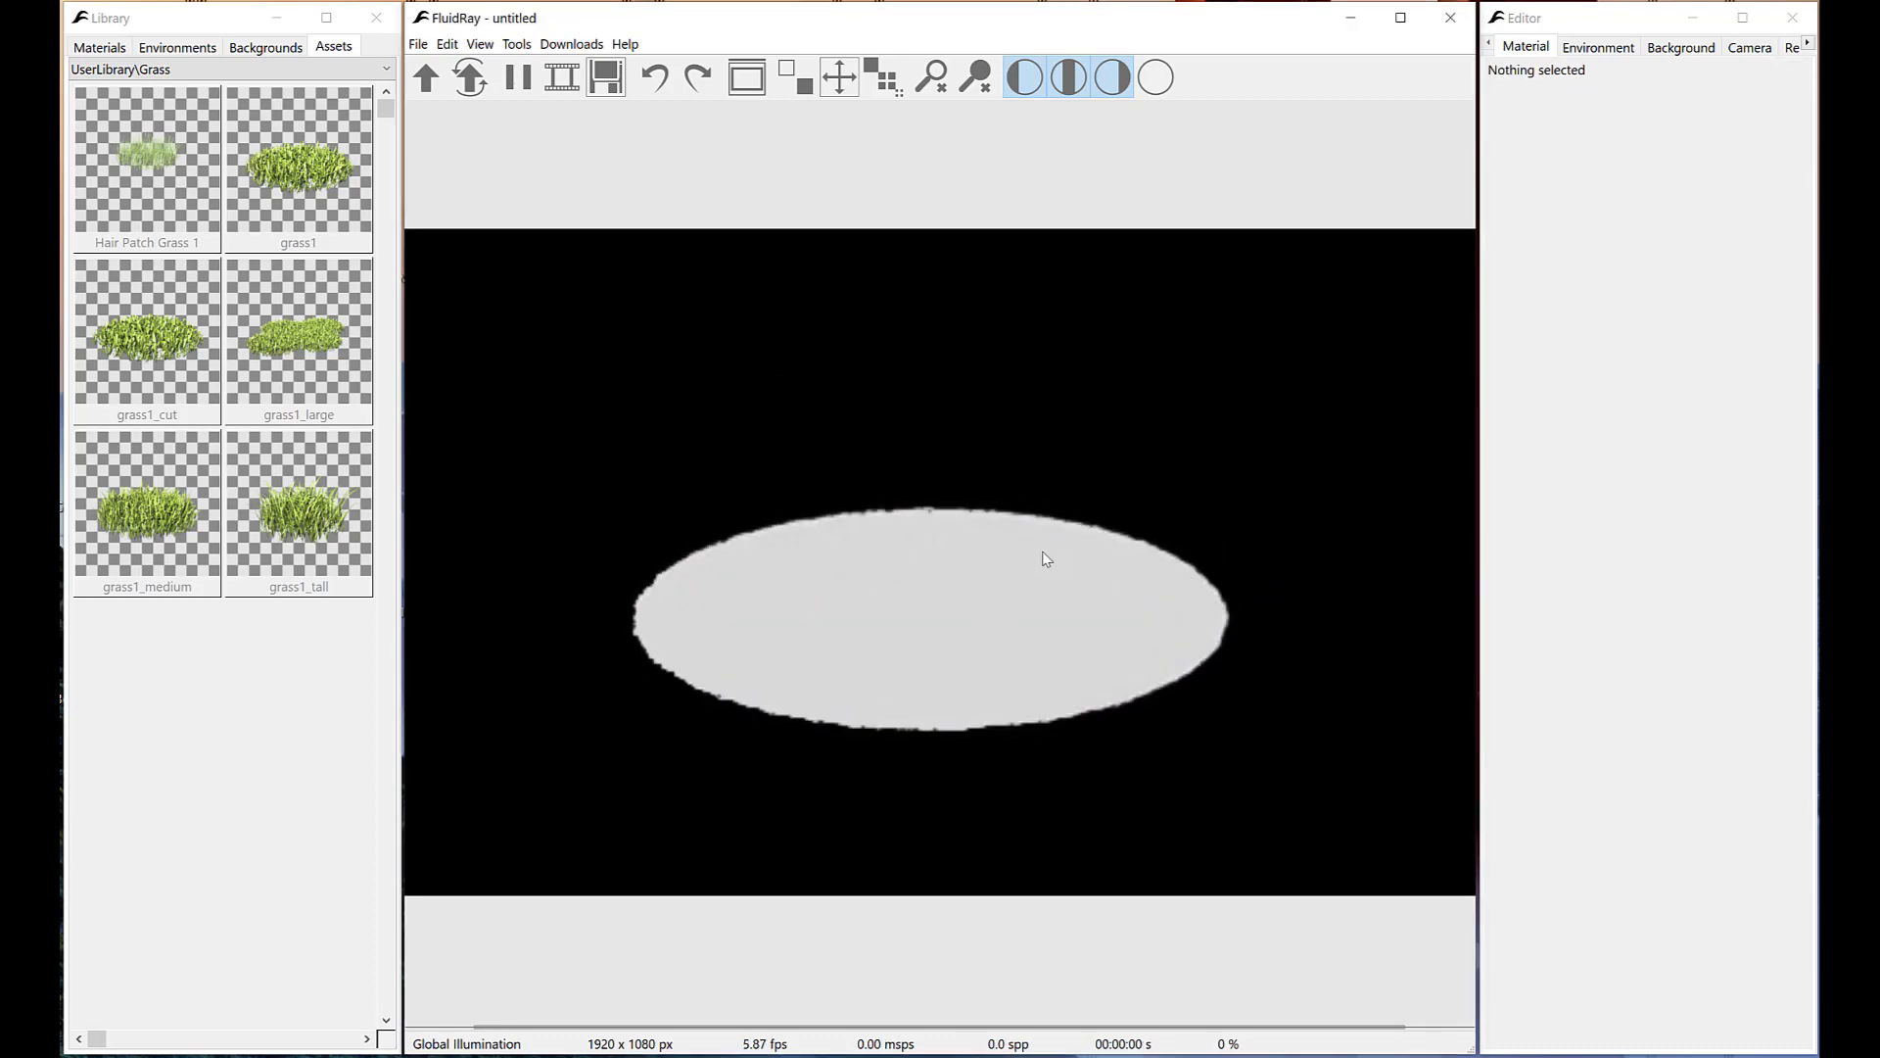
{"action": "left_click", "coordinate": [868, 581]}
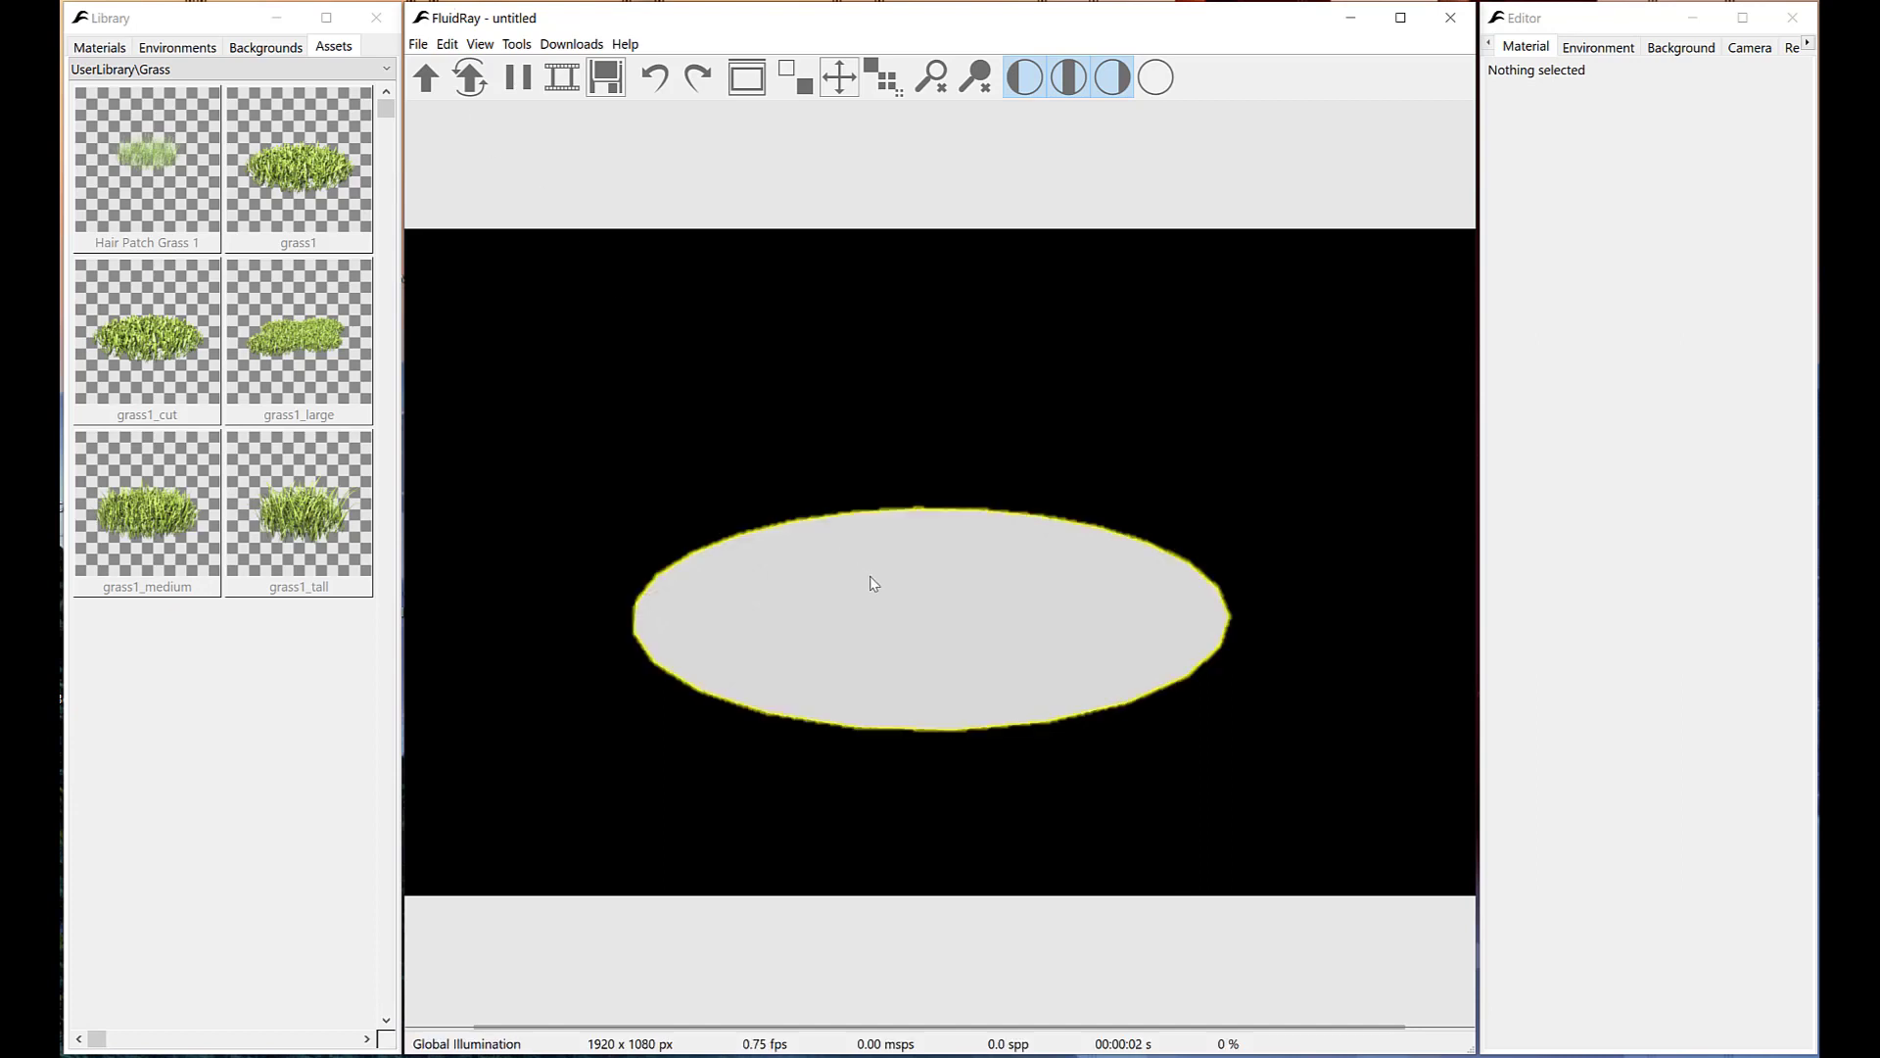
{"action": "left_click", "coordinate": [515, 45]}
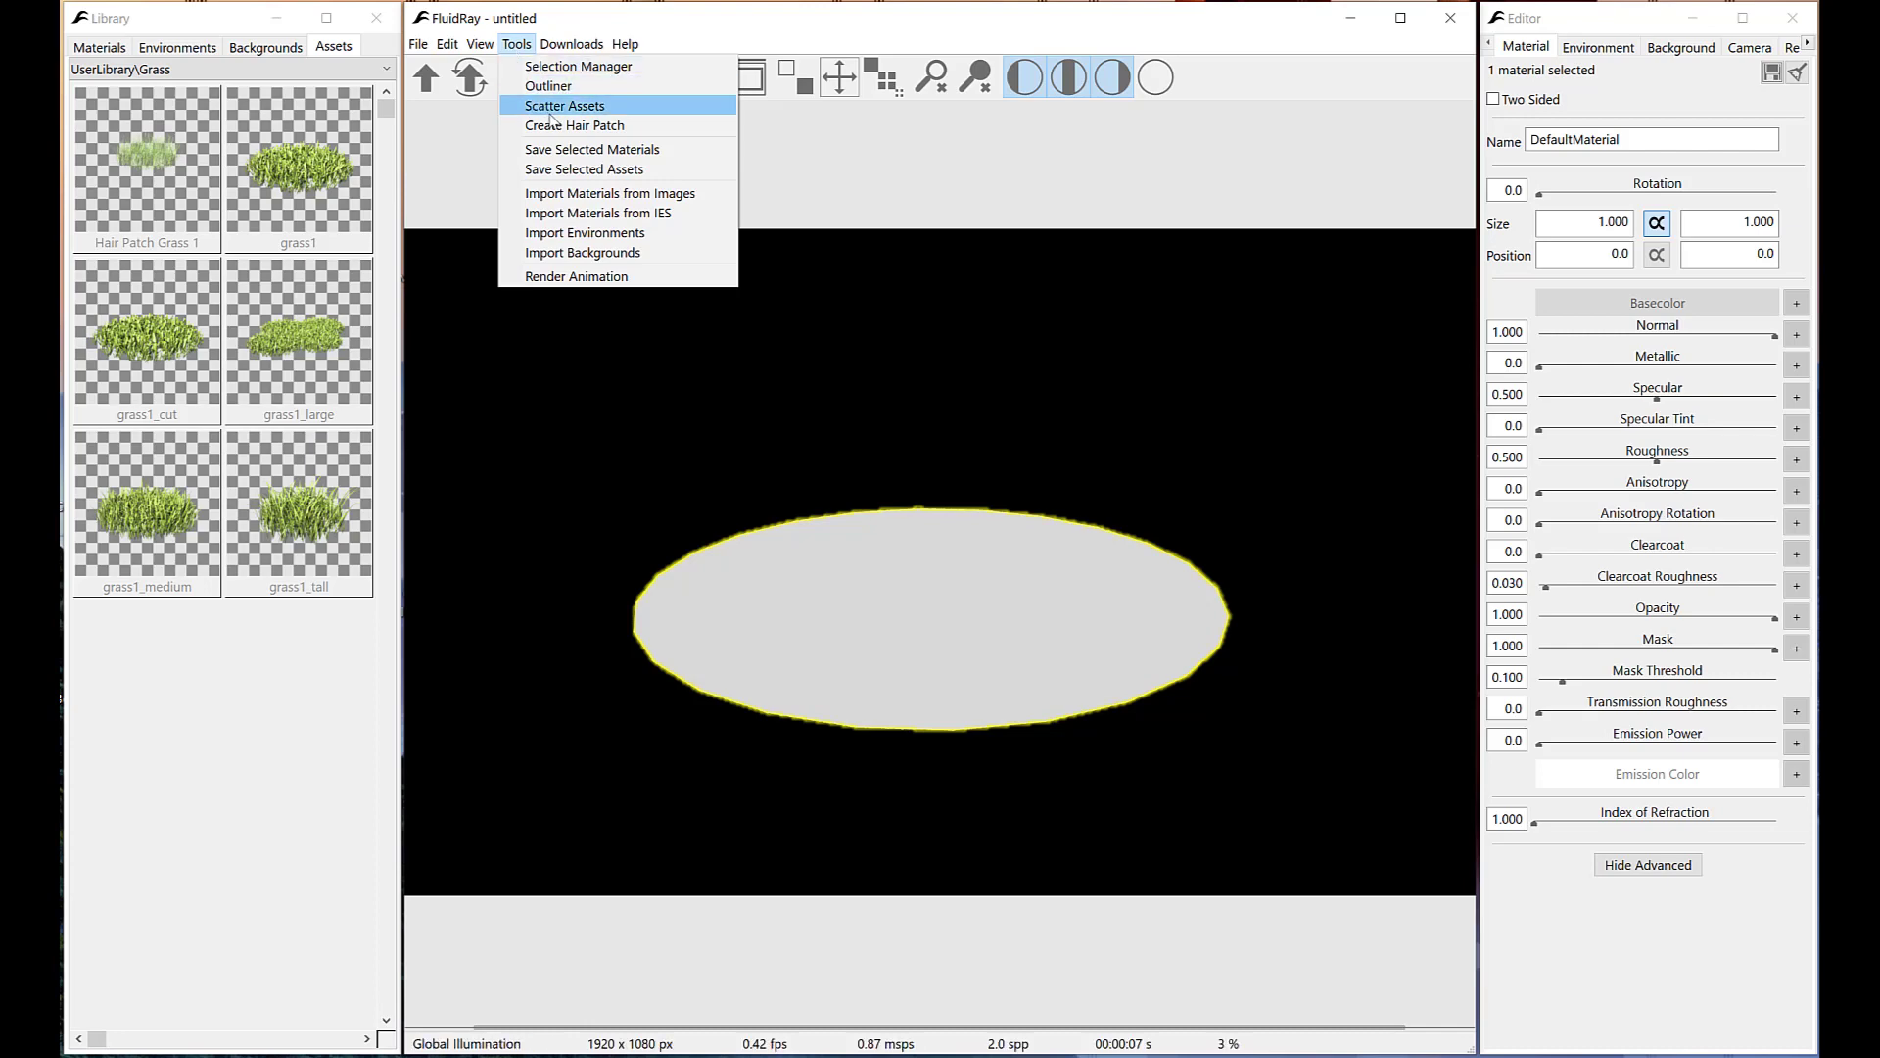
{"action": "left_click", "coordinate": [574, 125]}
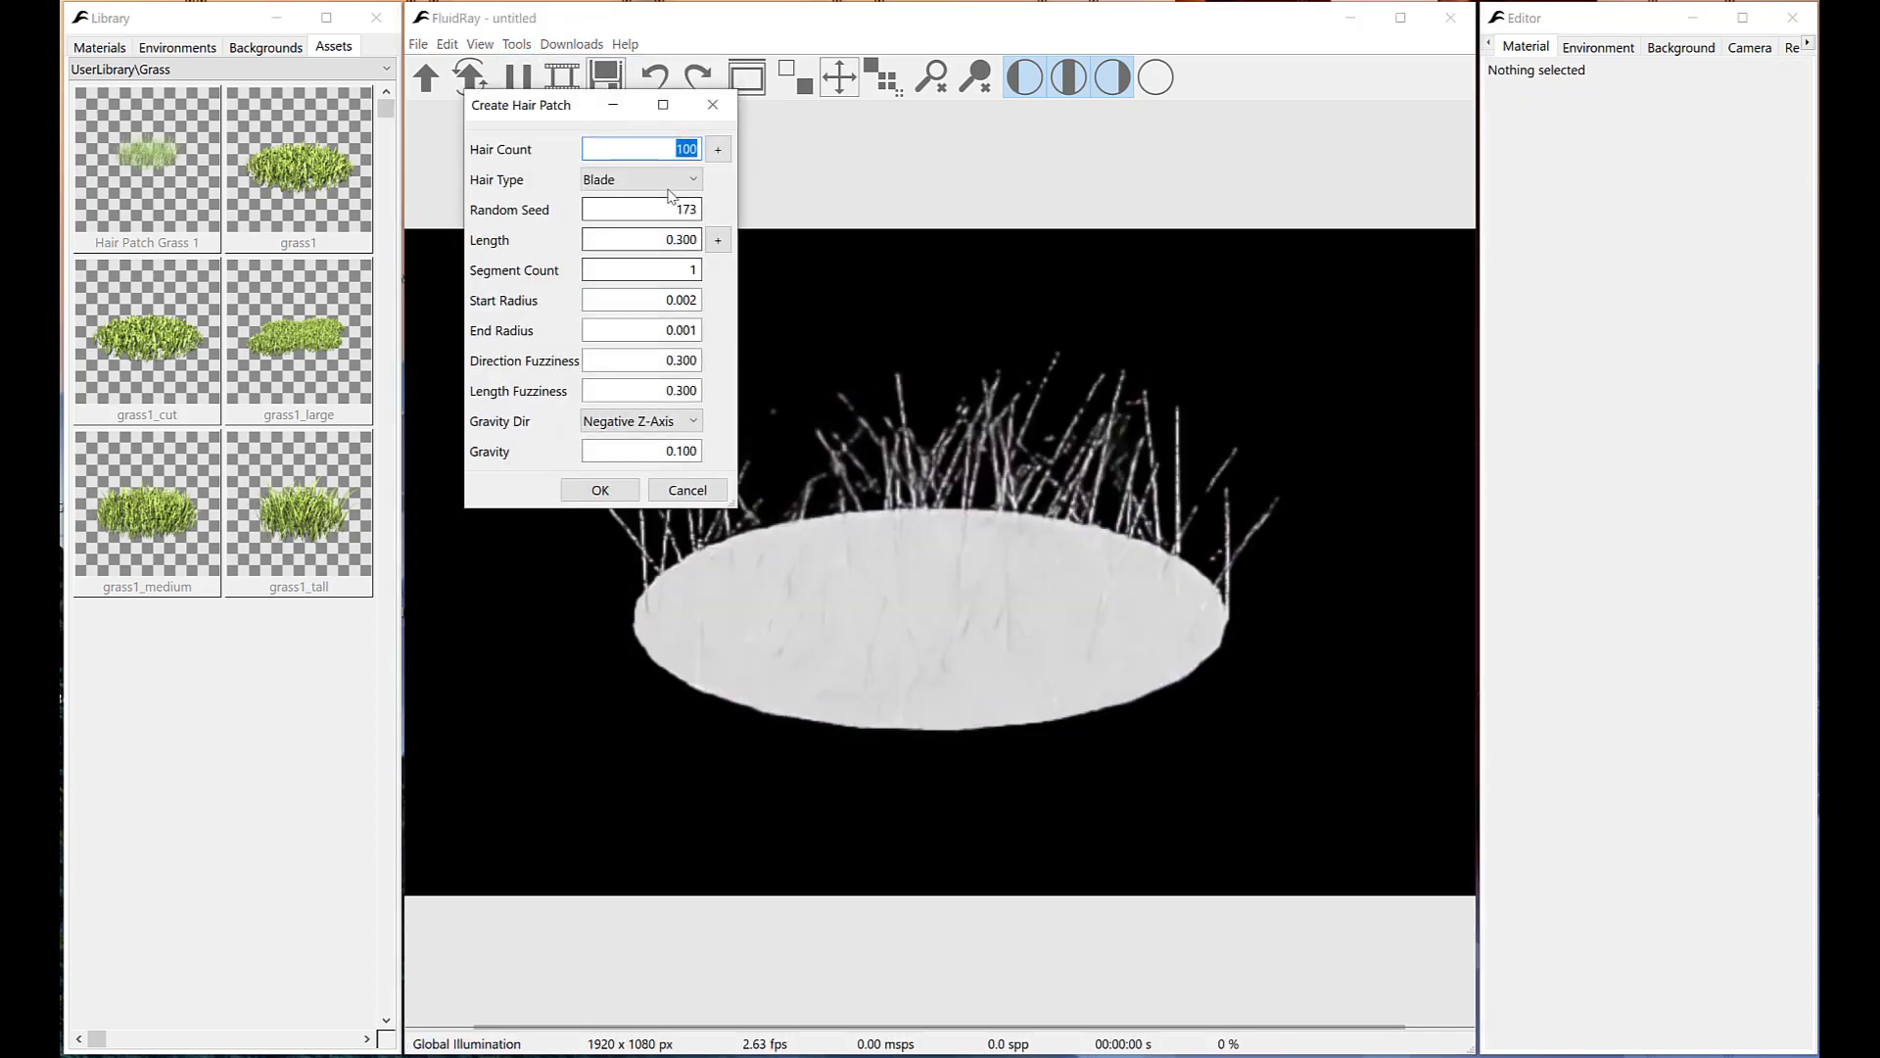
{"action": "left_click", "coordinate": [640, 153]}
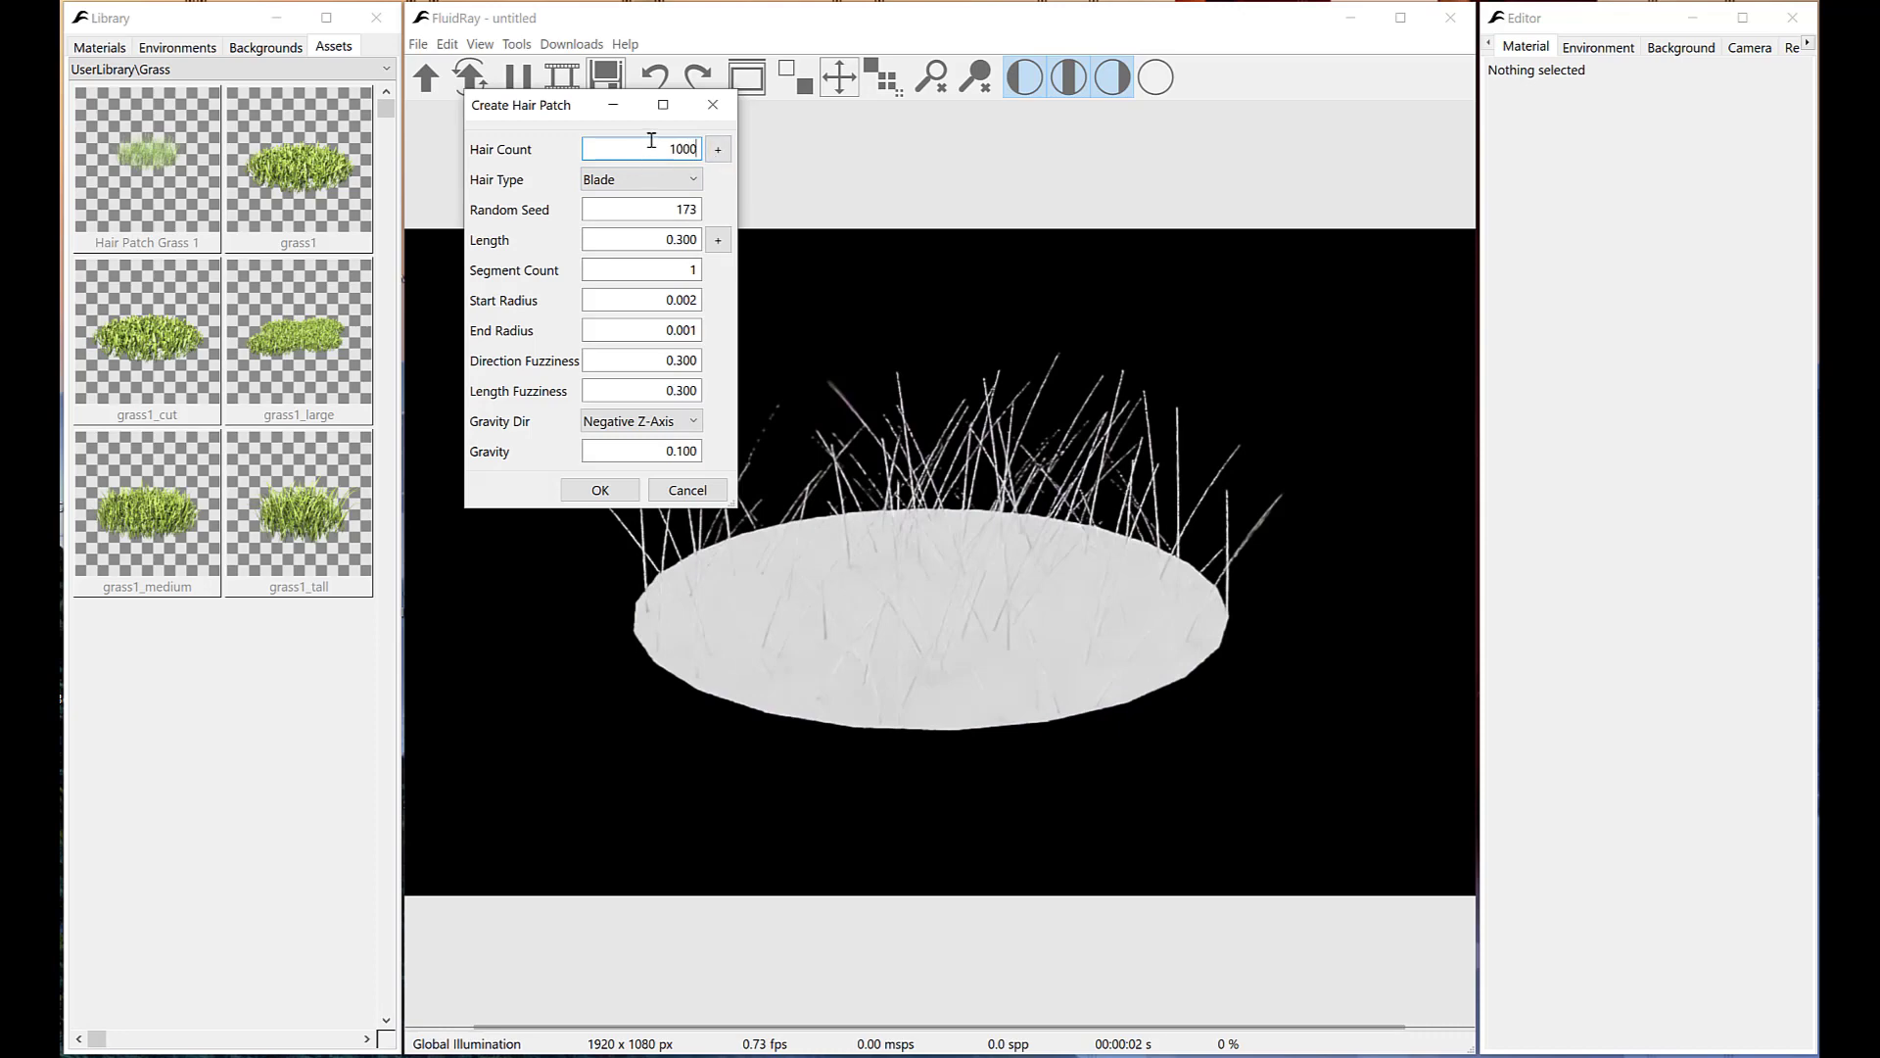
{"action": "type", "text": "0"}
{"action": "left_click", "coordinate": [689, 209]}
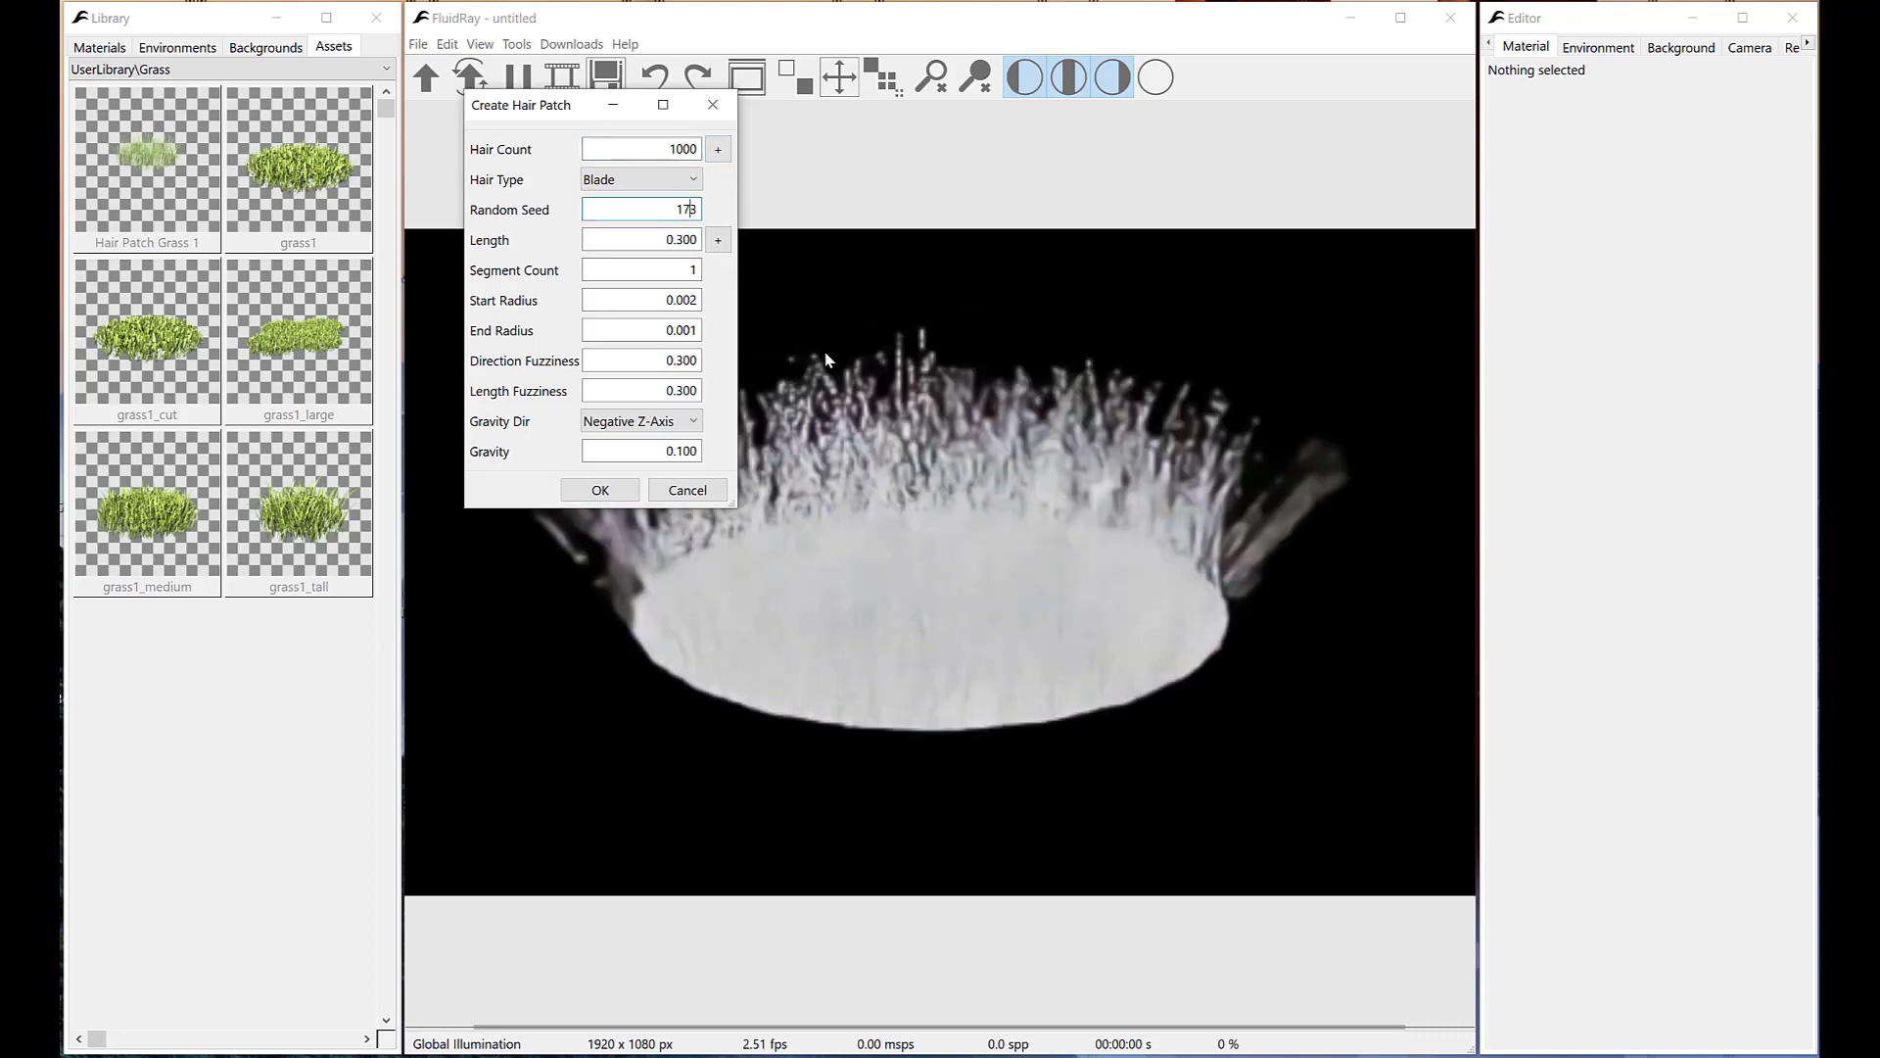
{"action": "key", "text": "Delete"}
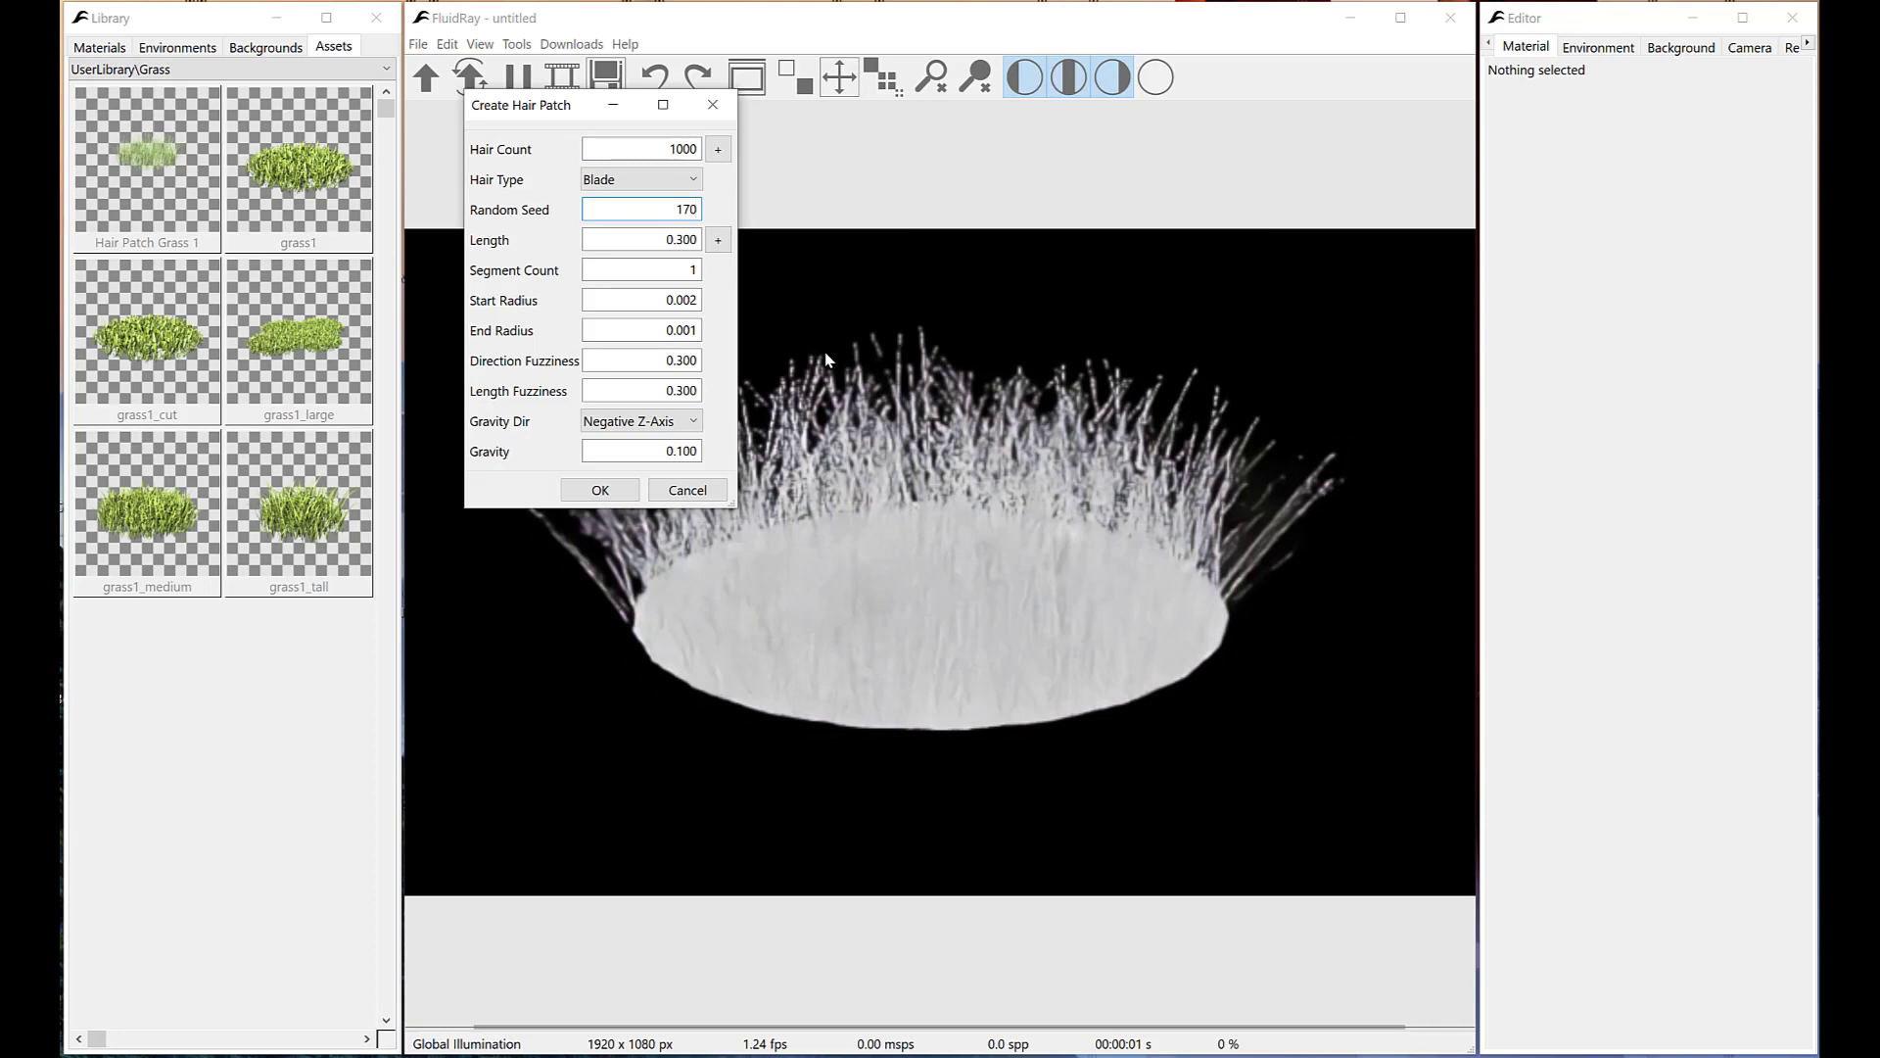
{"action": "key", "text": "Return"}
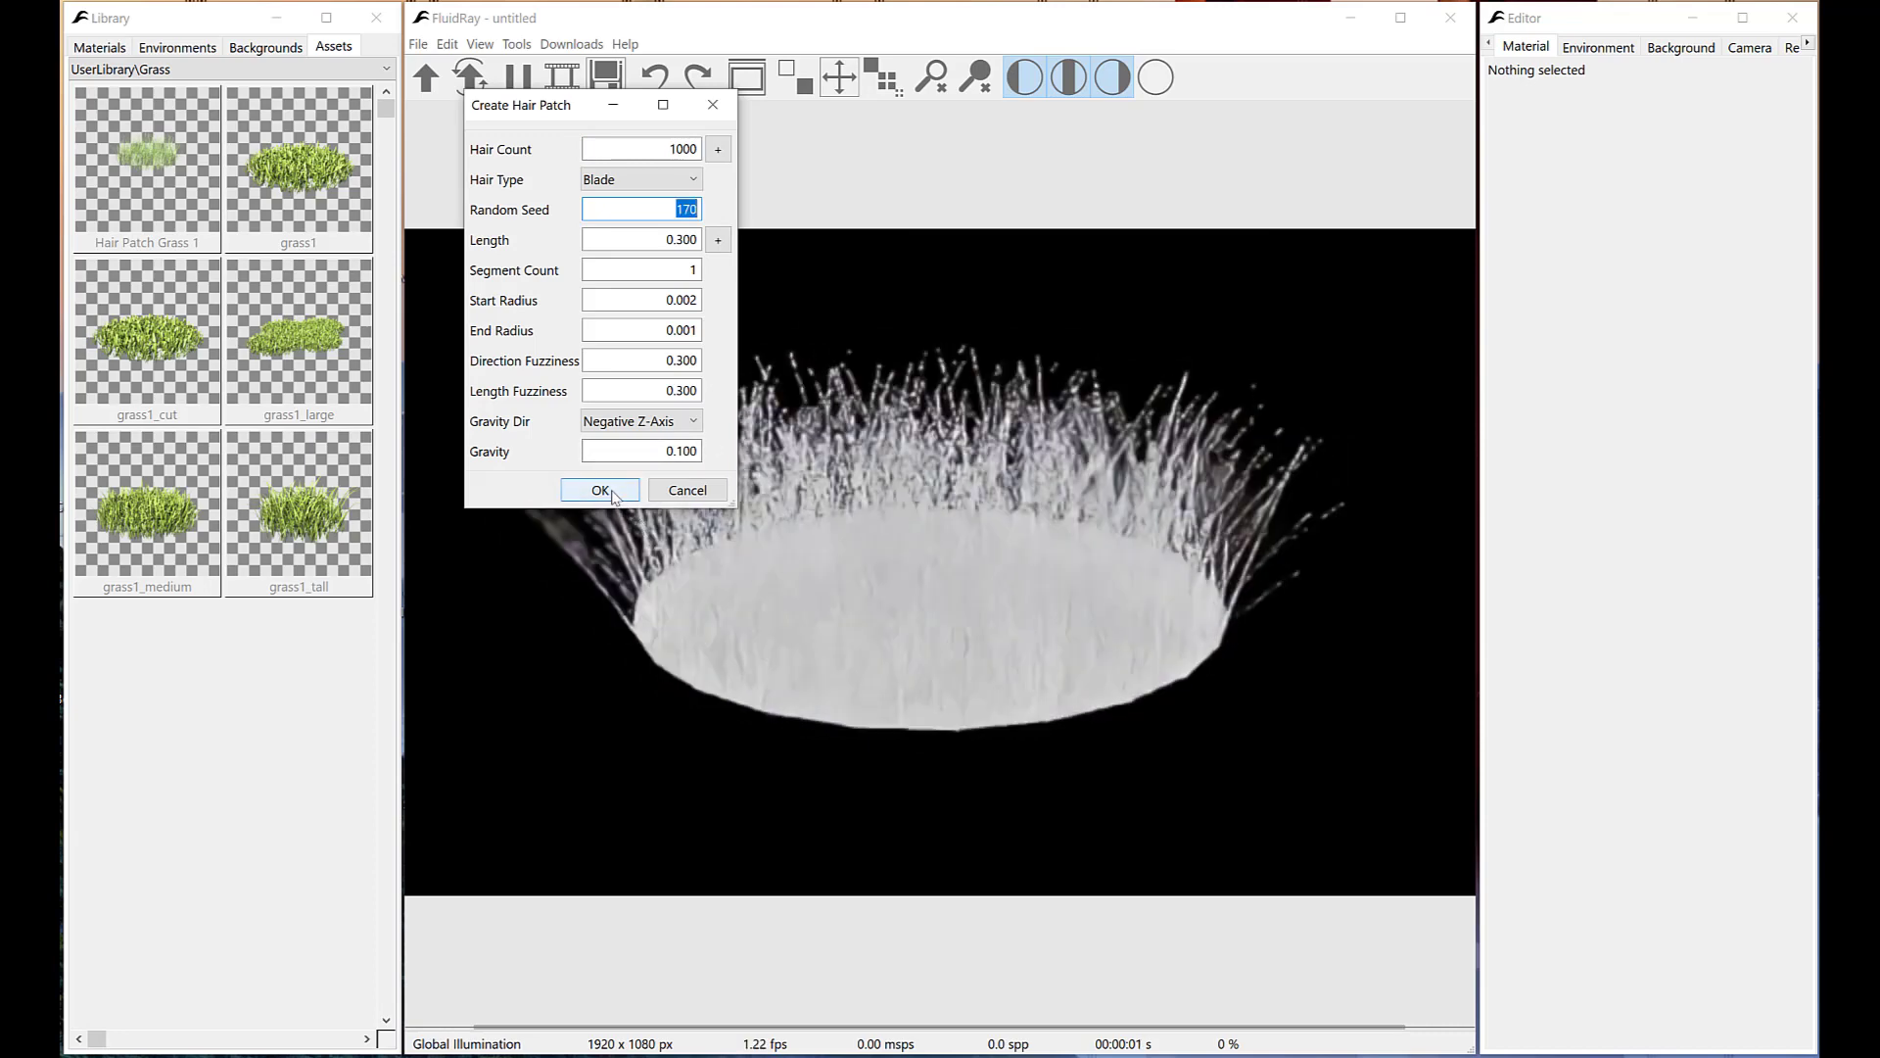
{"action": "left_click", "coordinate": [615, 495]}
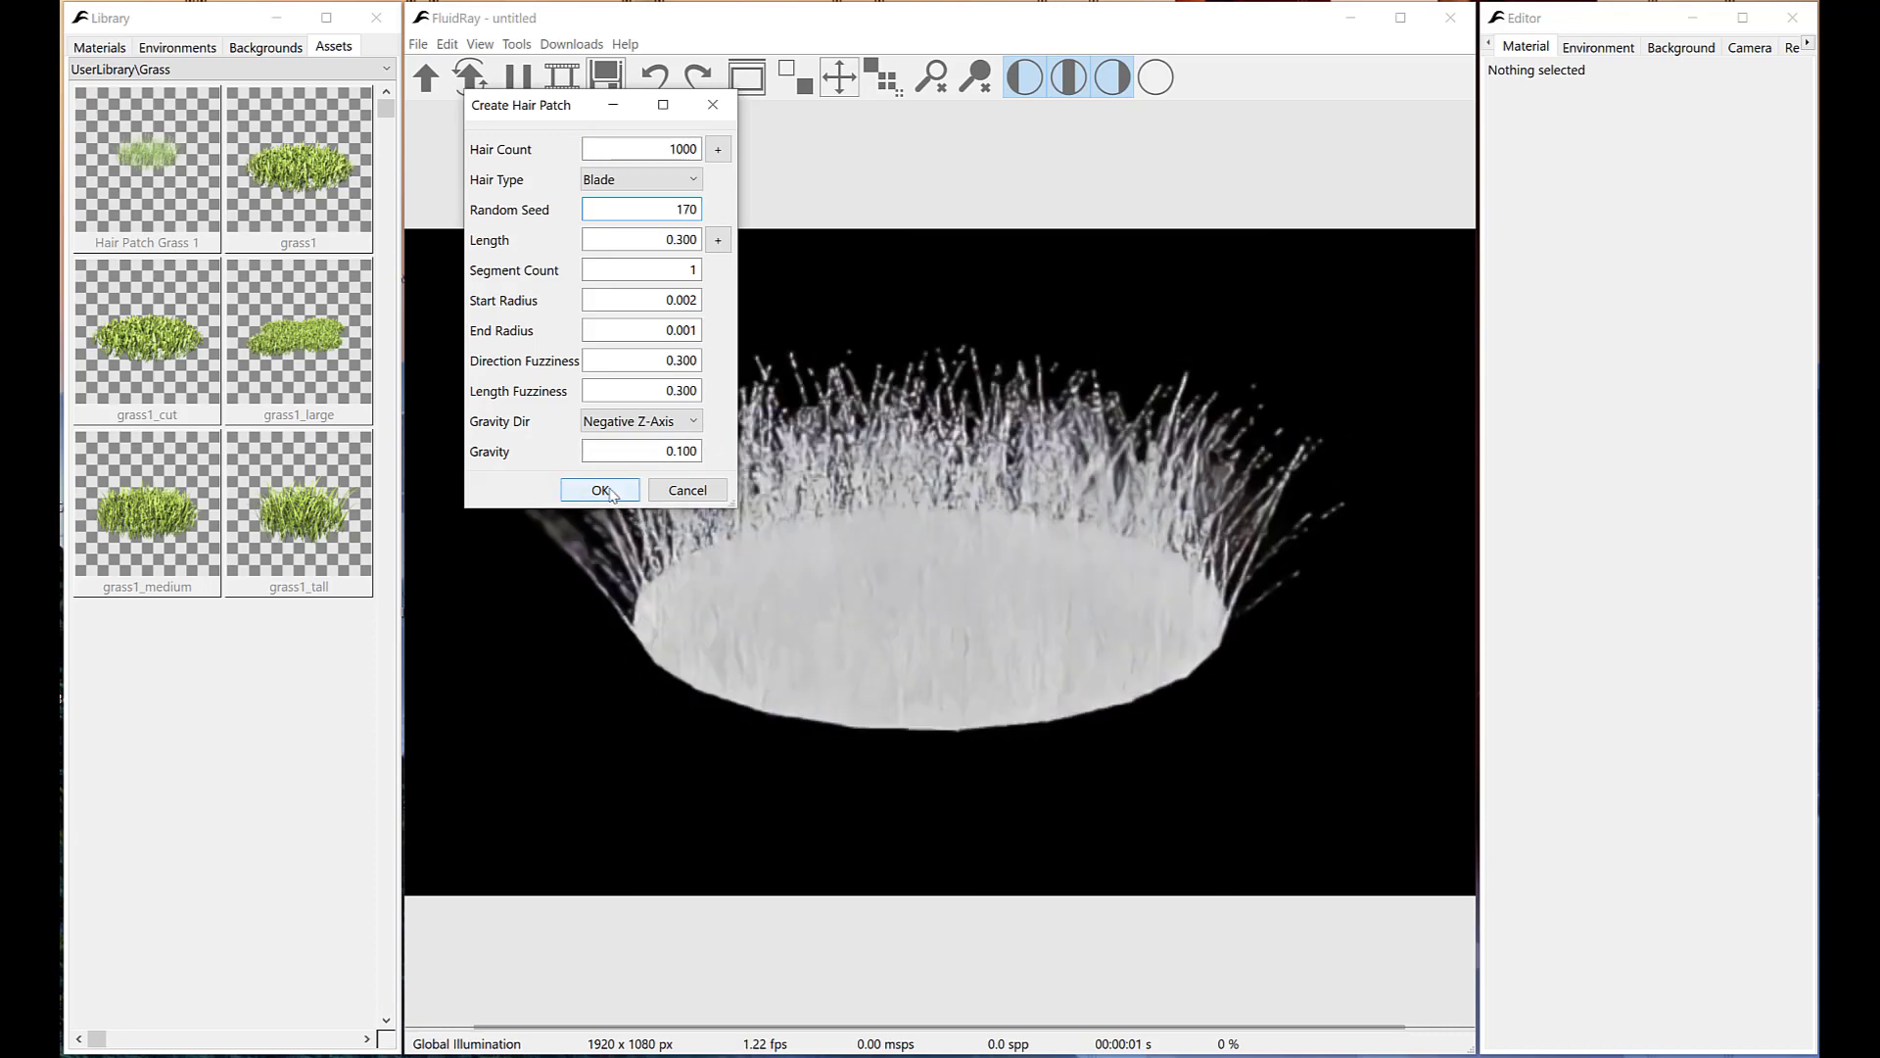
Set the new hair patch's base colour to the previous dark green swatch.
{"action": "left_click", "coordinate": [1047, 470]}
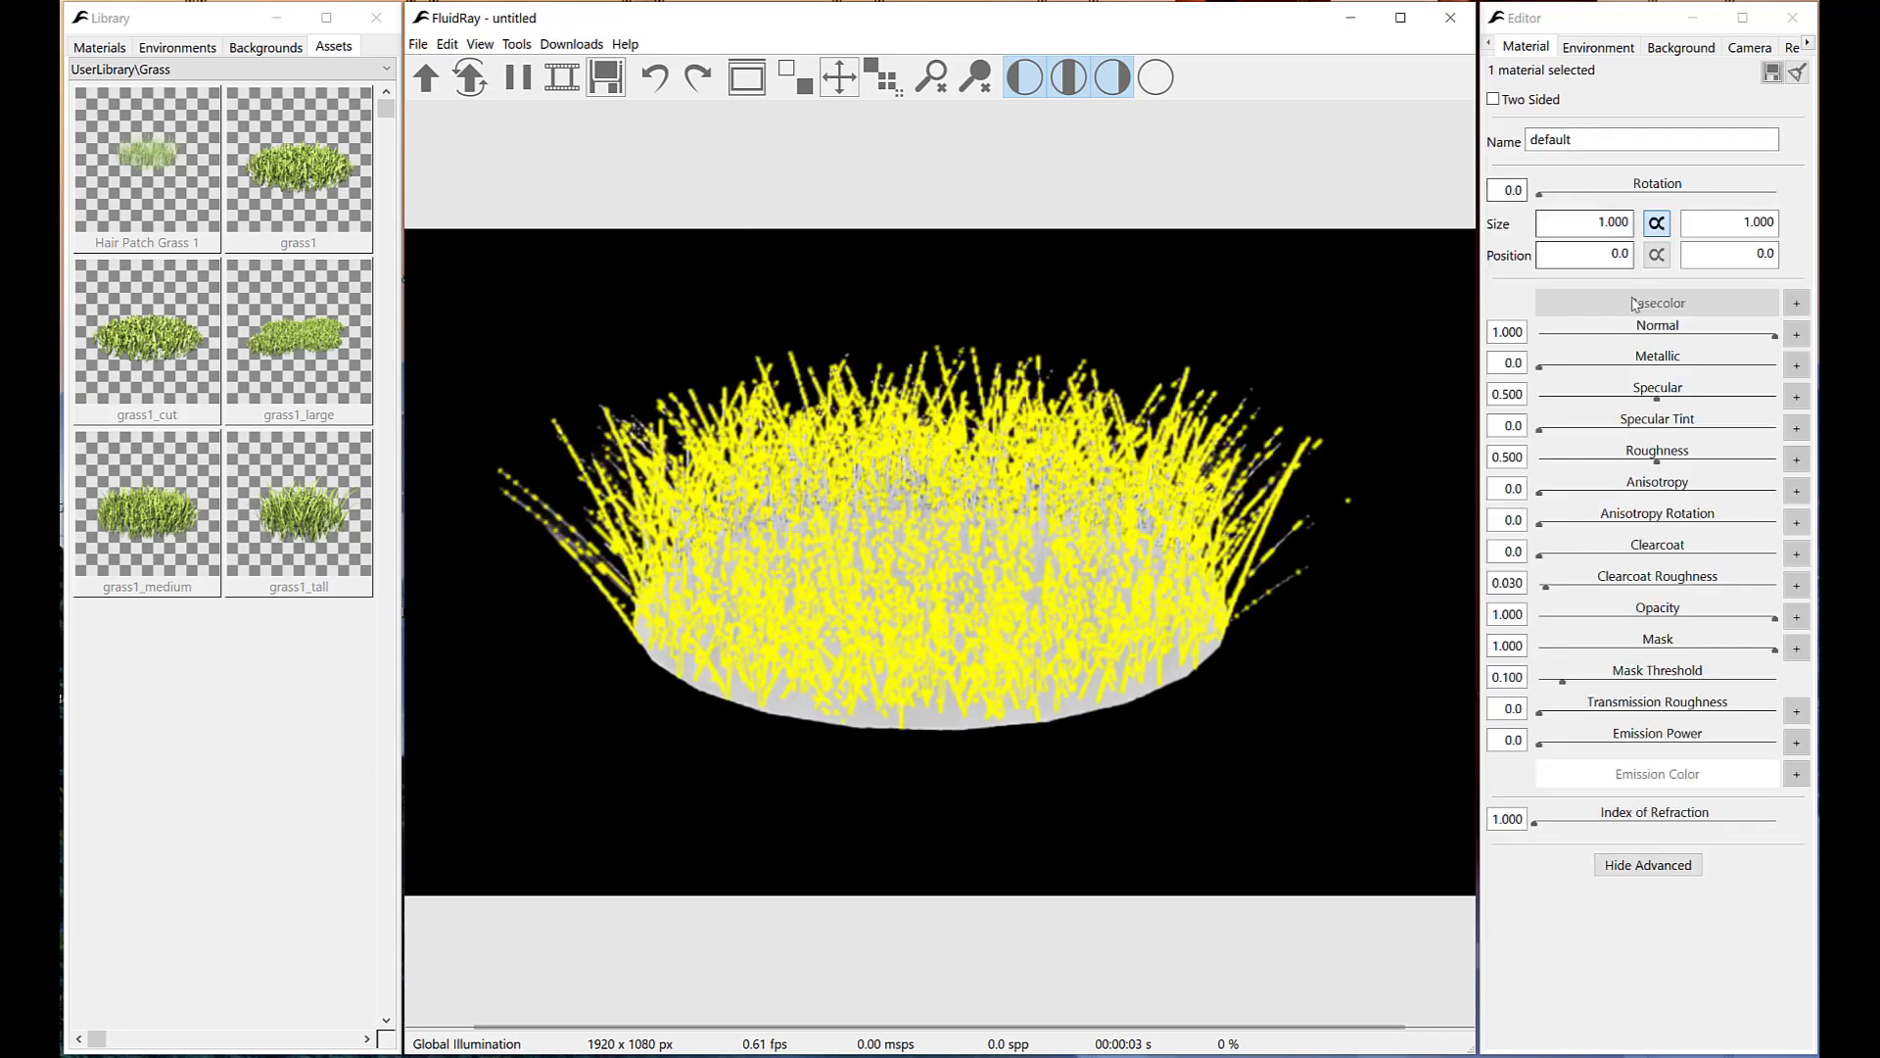
{"action": "left_click", "coordinate": [1633, 306]}
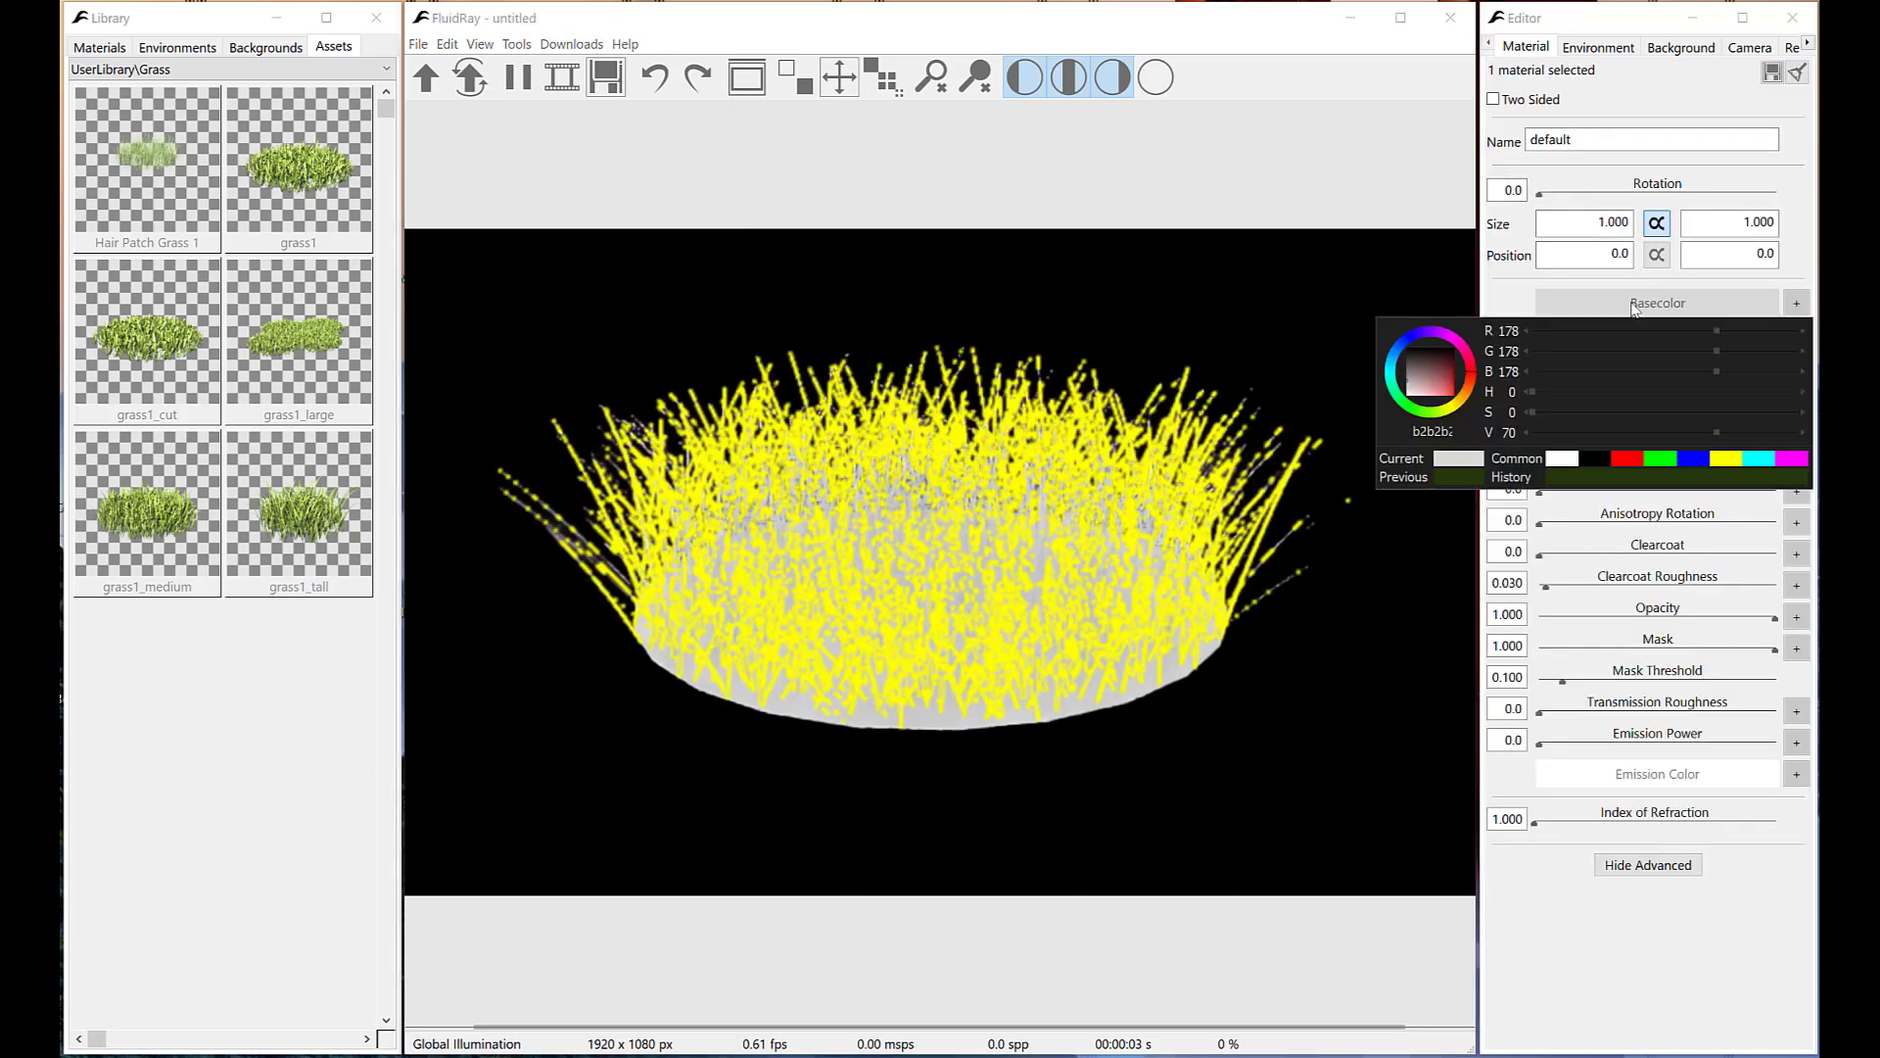
{"action": "left_click", "coordinate": [1452, 479]}
{"action": "left_click", "coordinate": [1123, 968]}
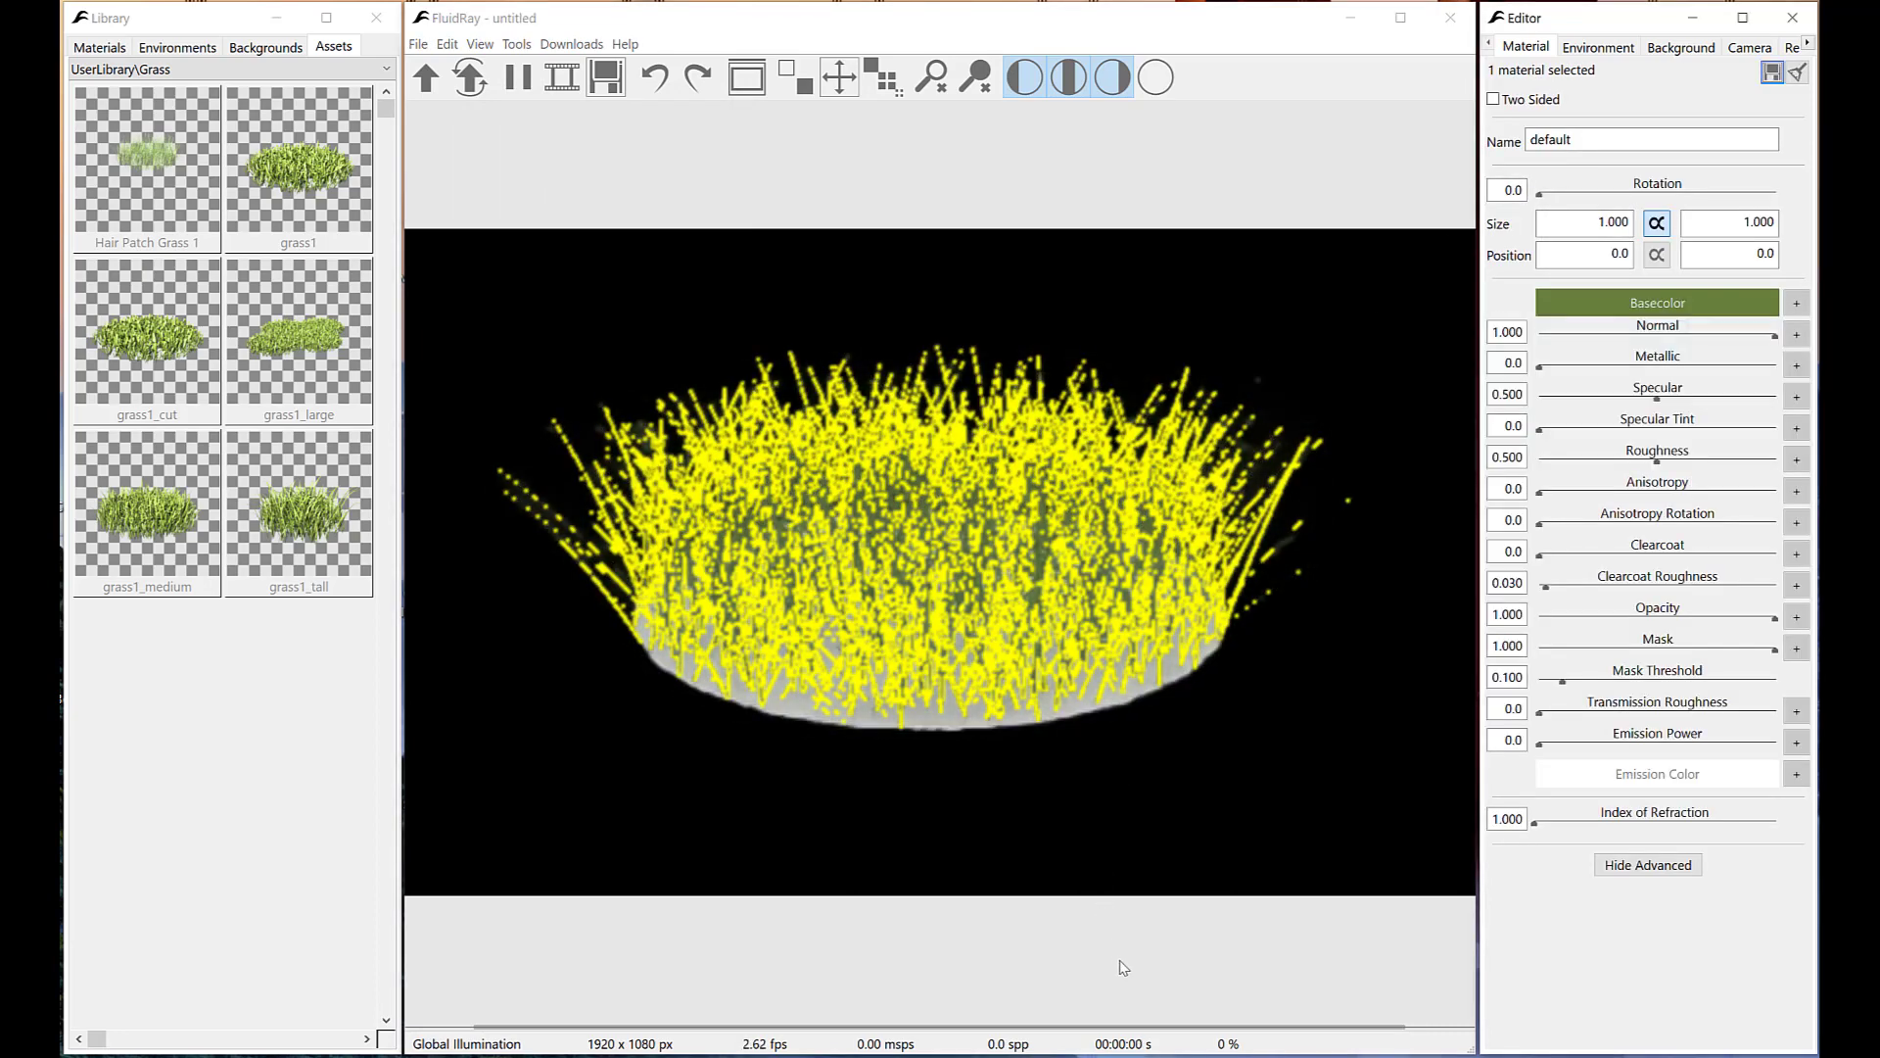
{"action": "left_click", "coordinate": [1124, 948]}
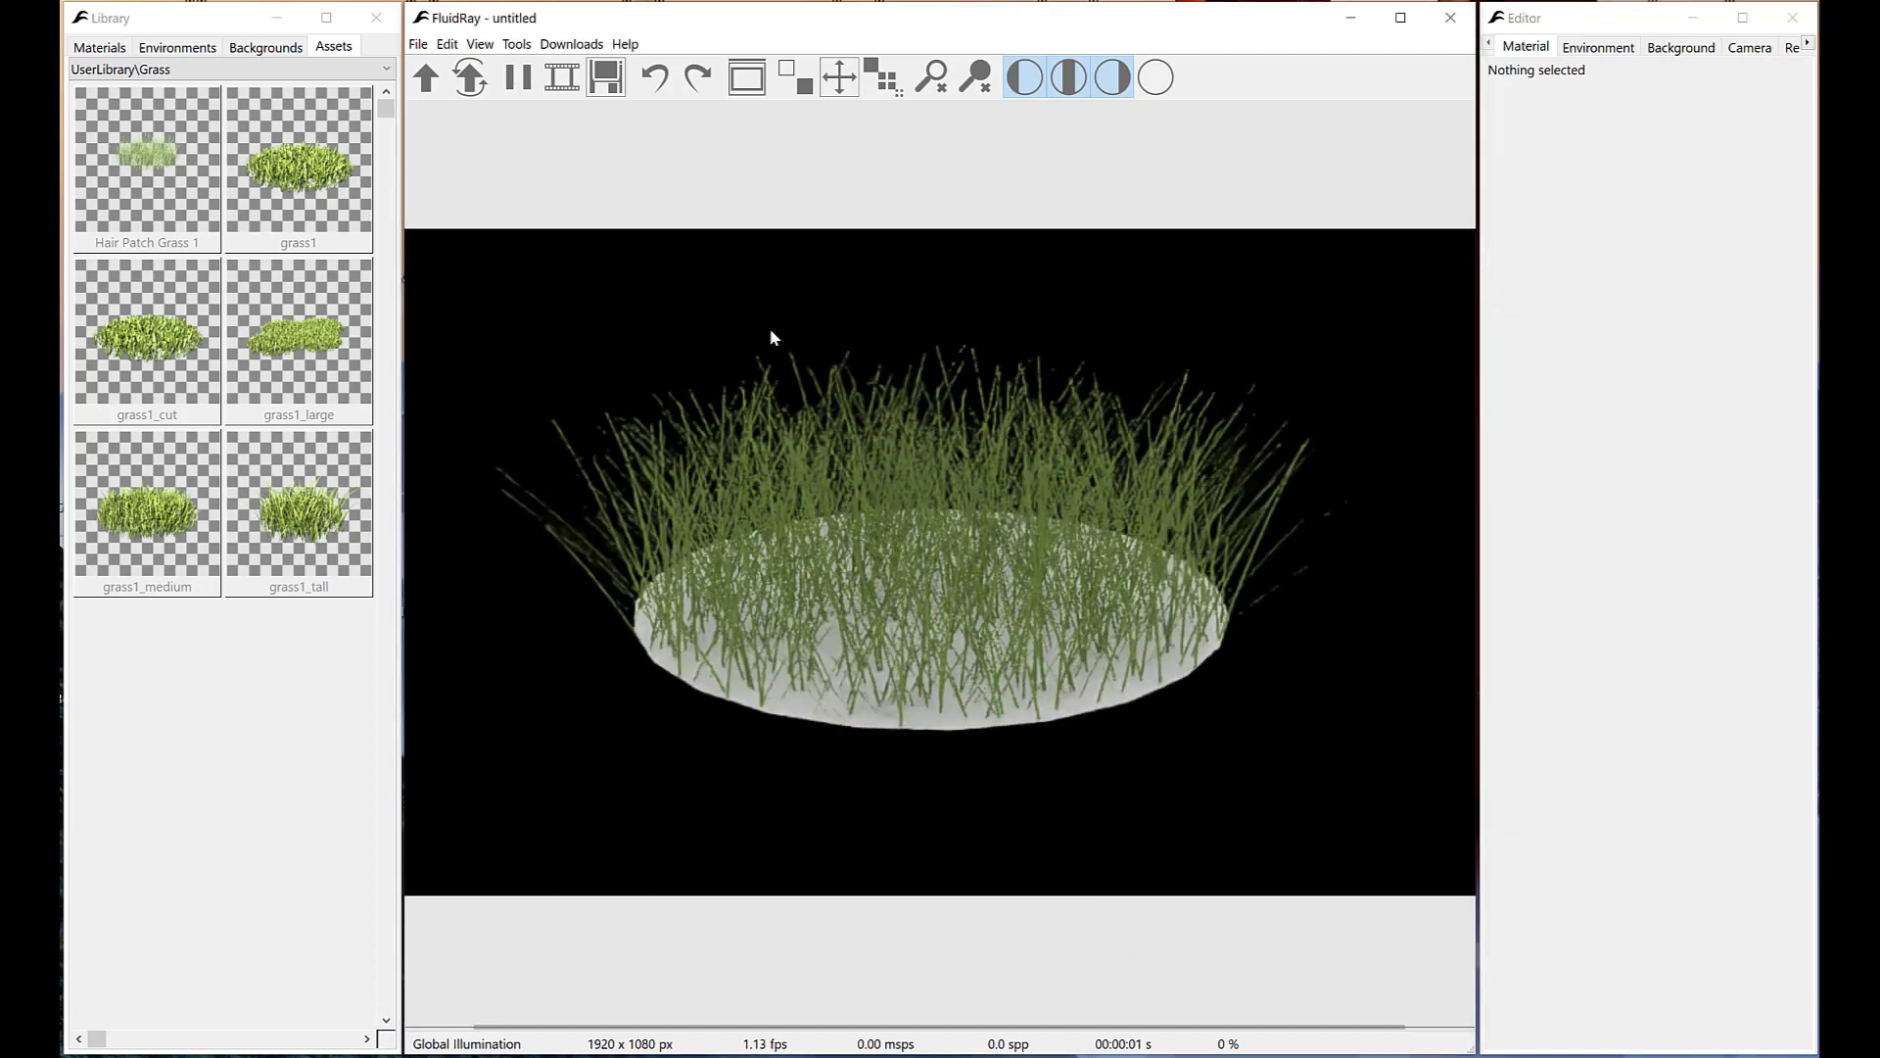
In the Outliner, rename the new hair patch to 'Hair Patch Grass 2'.
{"action": "left_click", "coordinate": [516, 46]}
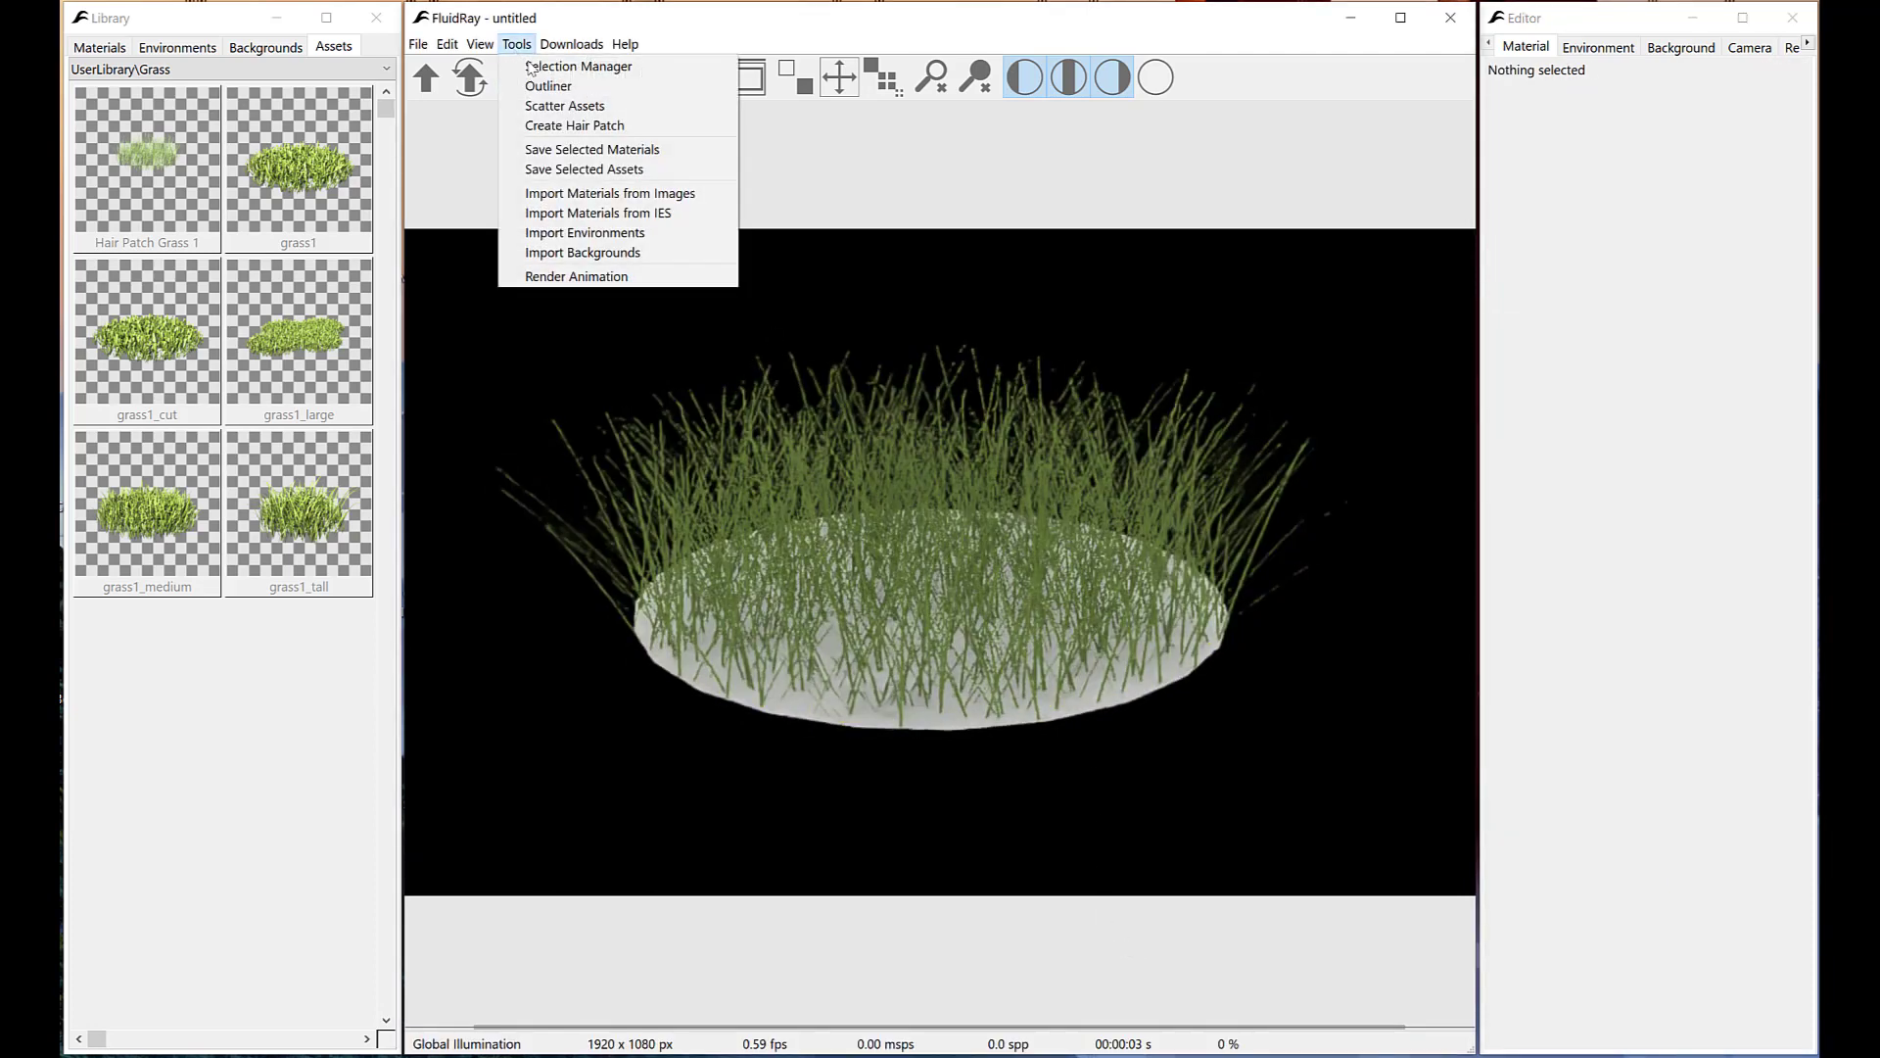
{"action": "left_click", "coordinate": [548, 86]}
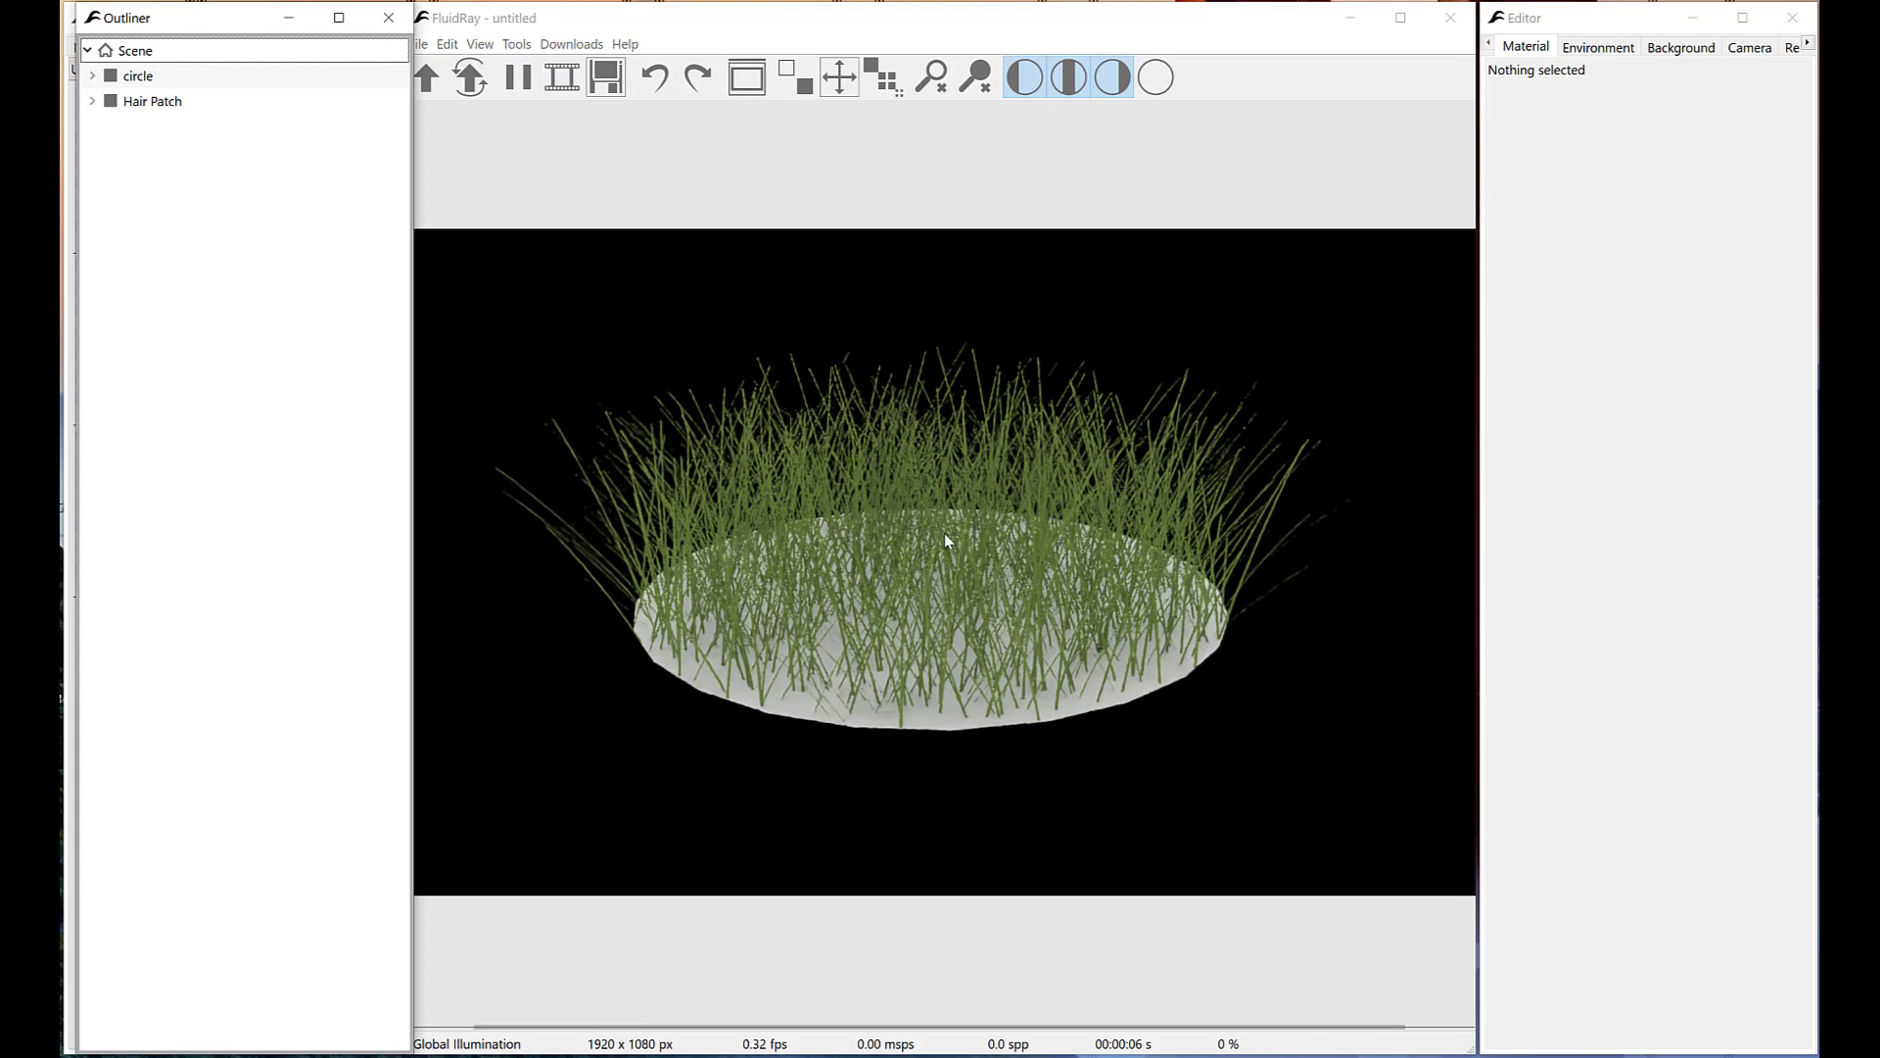
{"action": "left_click", "coordinate": [994, 487]}
{"action": "left_click", "coordinate": [994, 487]}
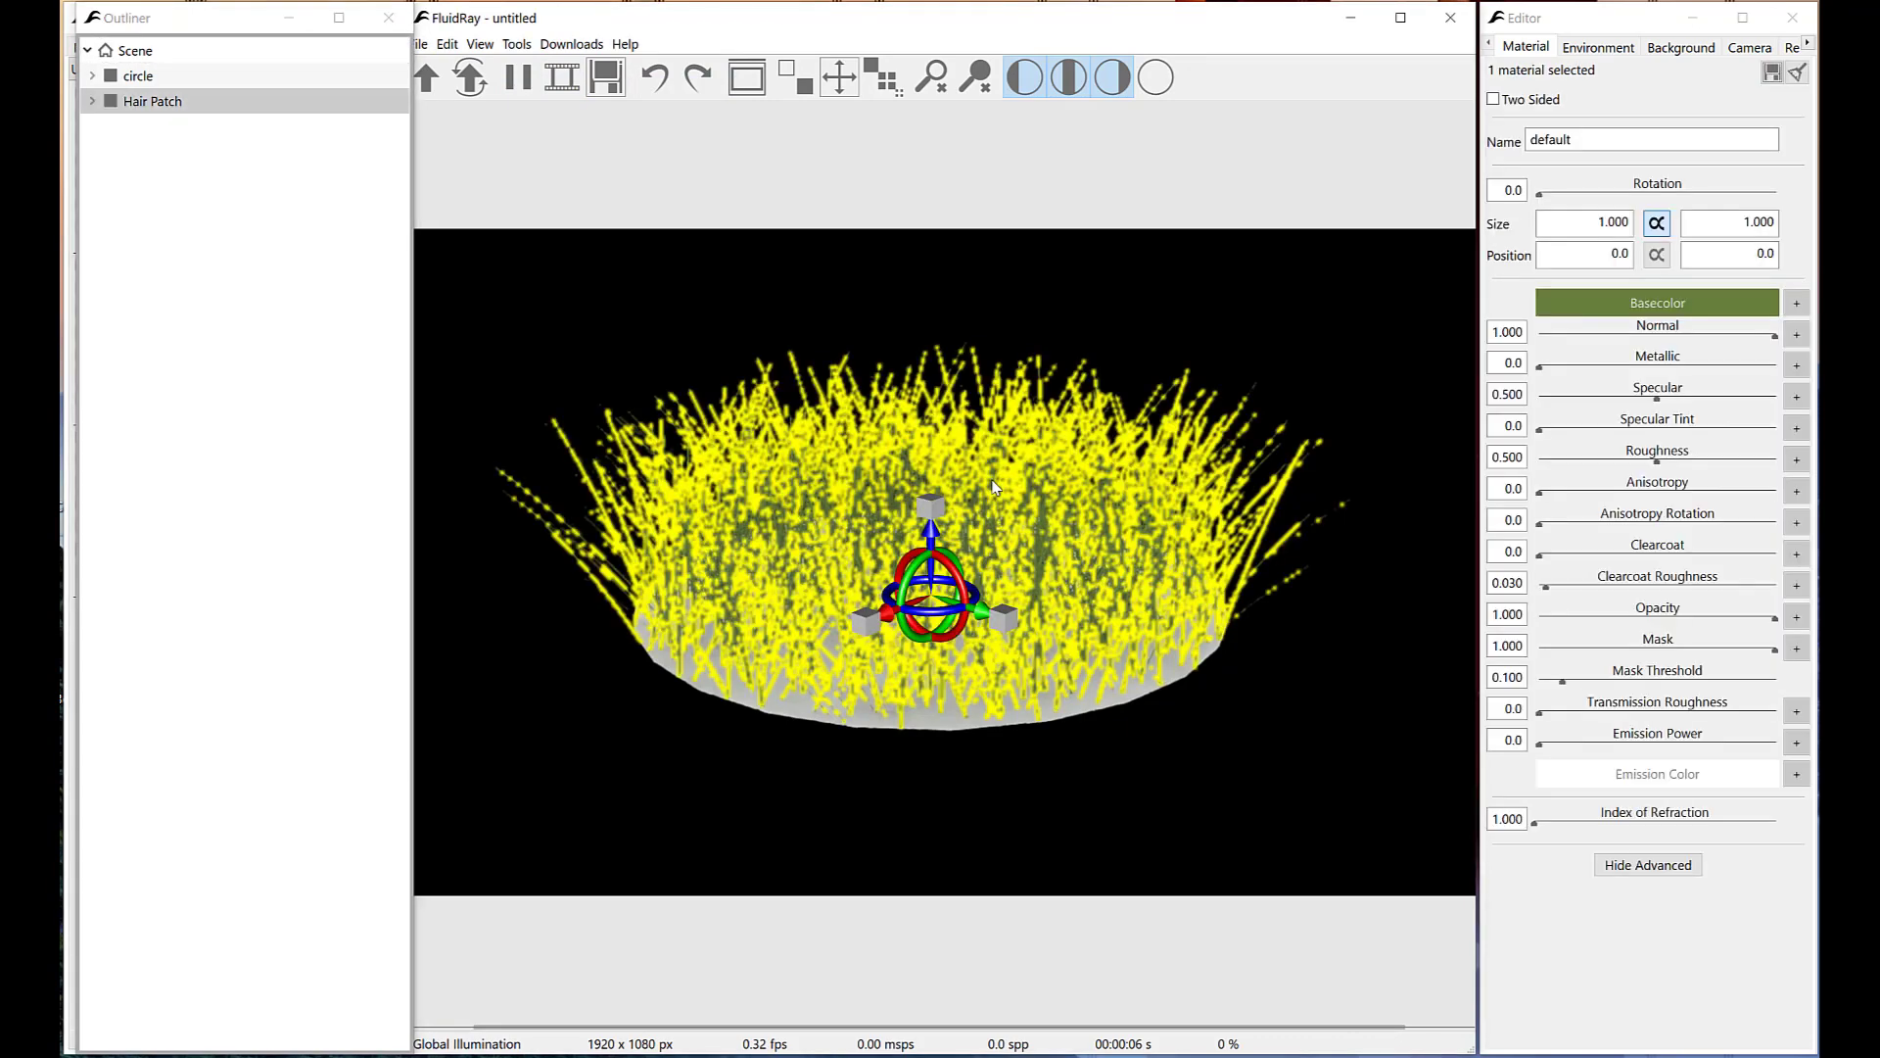
{"action": "double_click", "coordinate": [176, 100]}
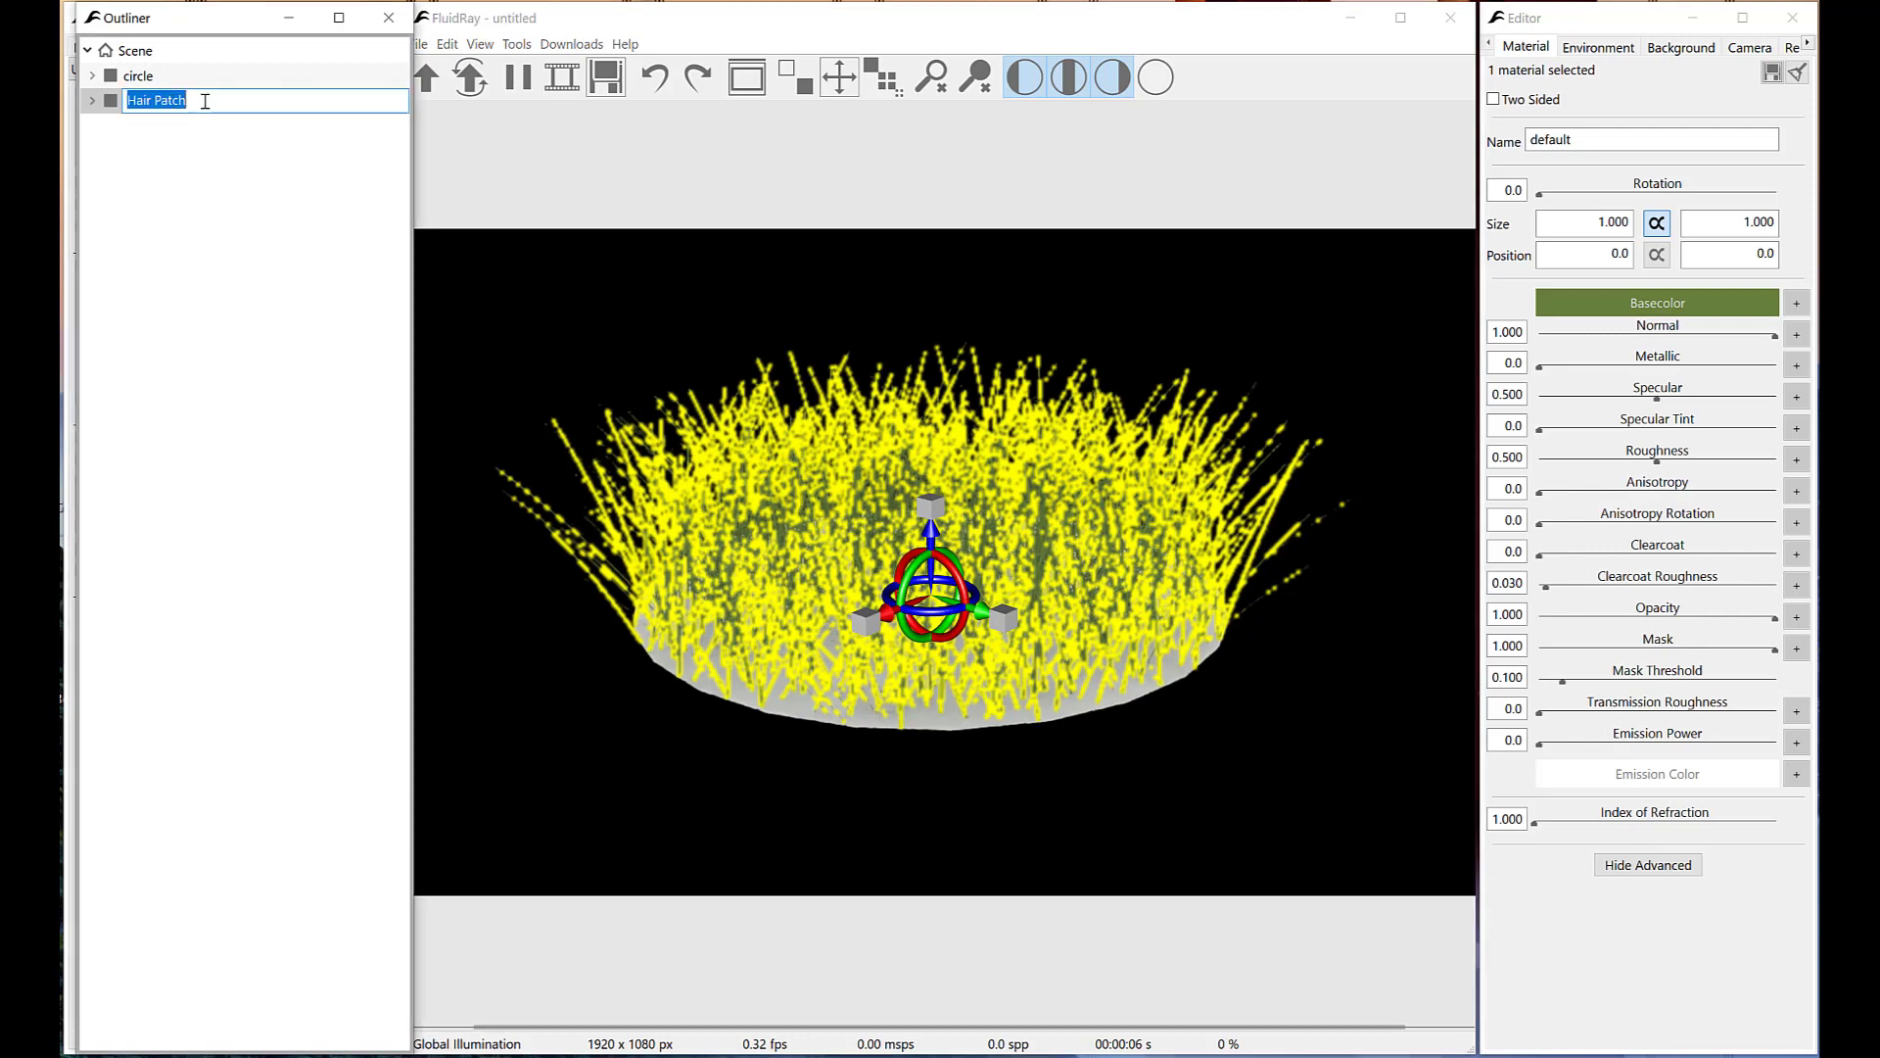
{"action": "left_click", "coordinate": [205, 101]}
{"action": "key", "text": "Return"}
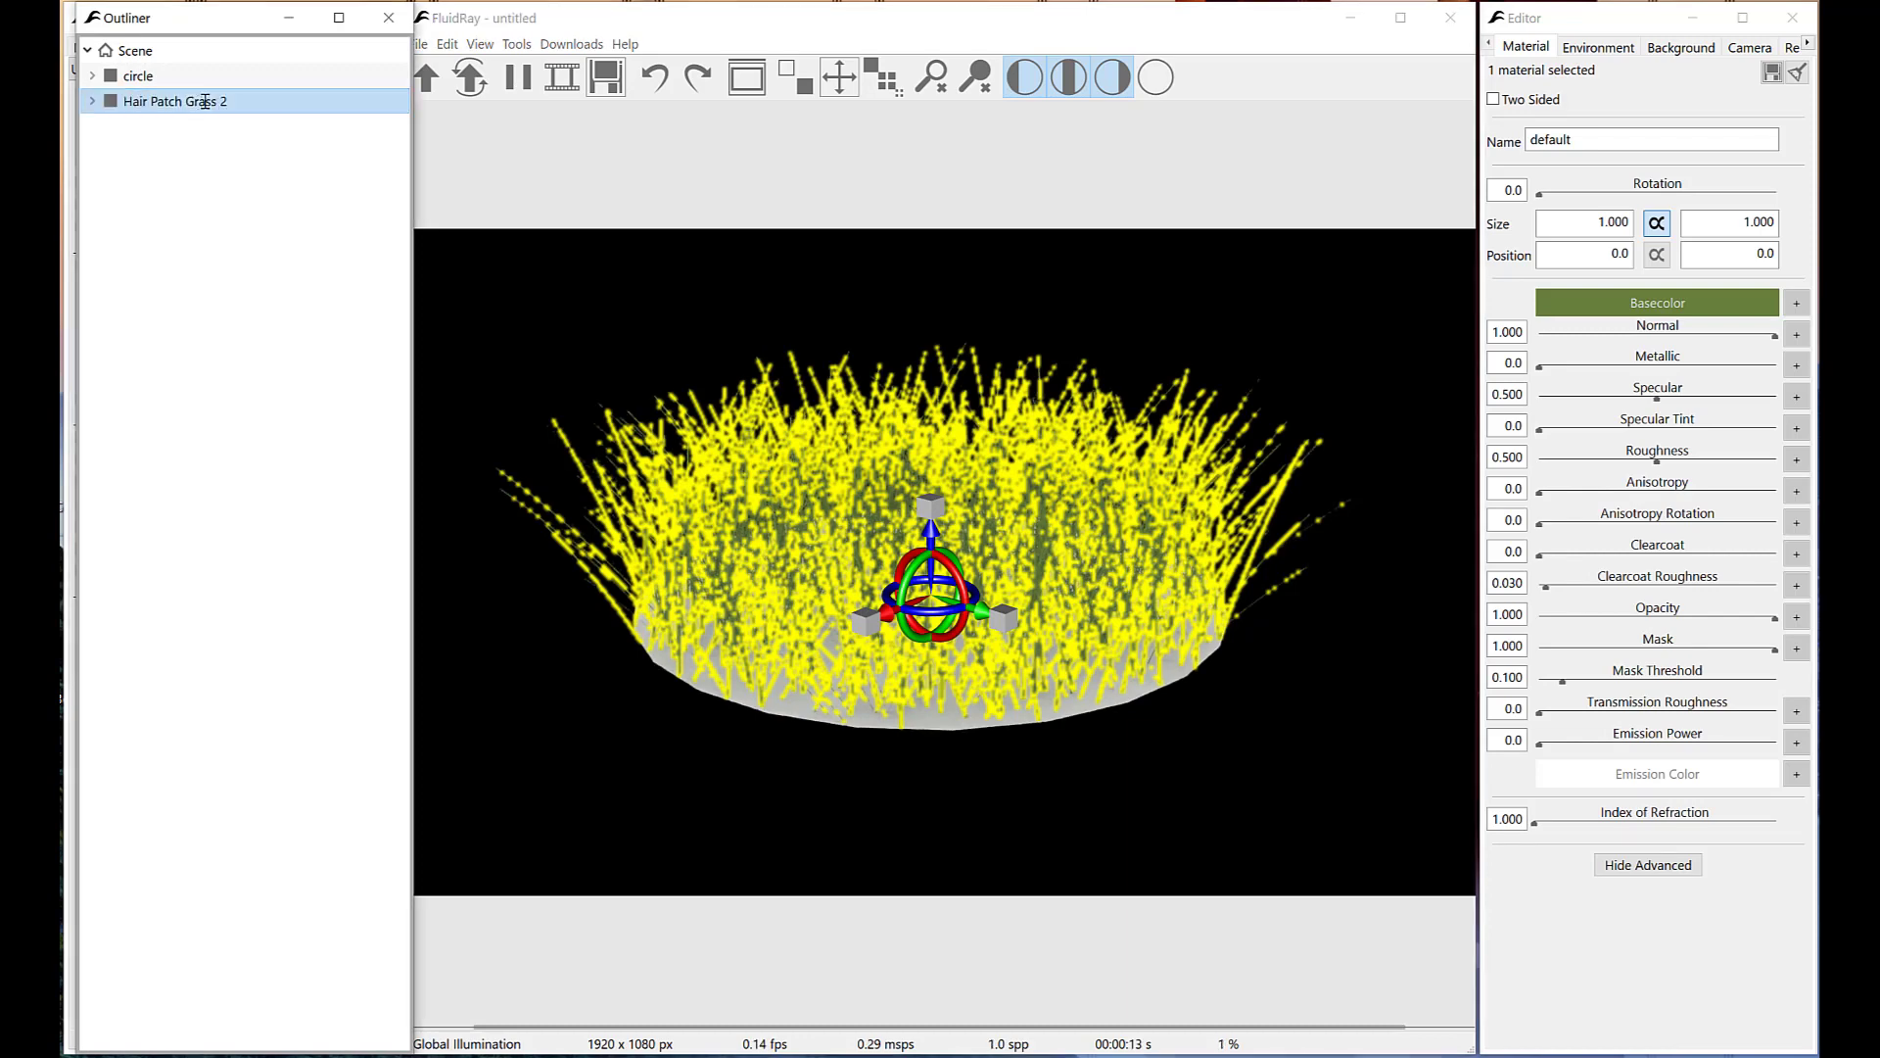
Save Hair Patch Grass 2 to the Grass asset folder, then reopen project2-hair.frp.
{"action": "left_click", "coordinate": [409, 34]}
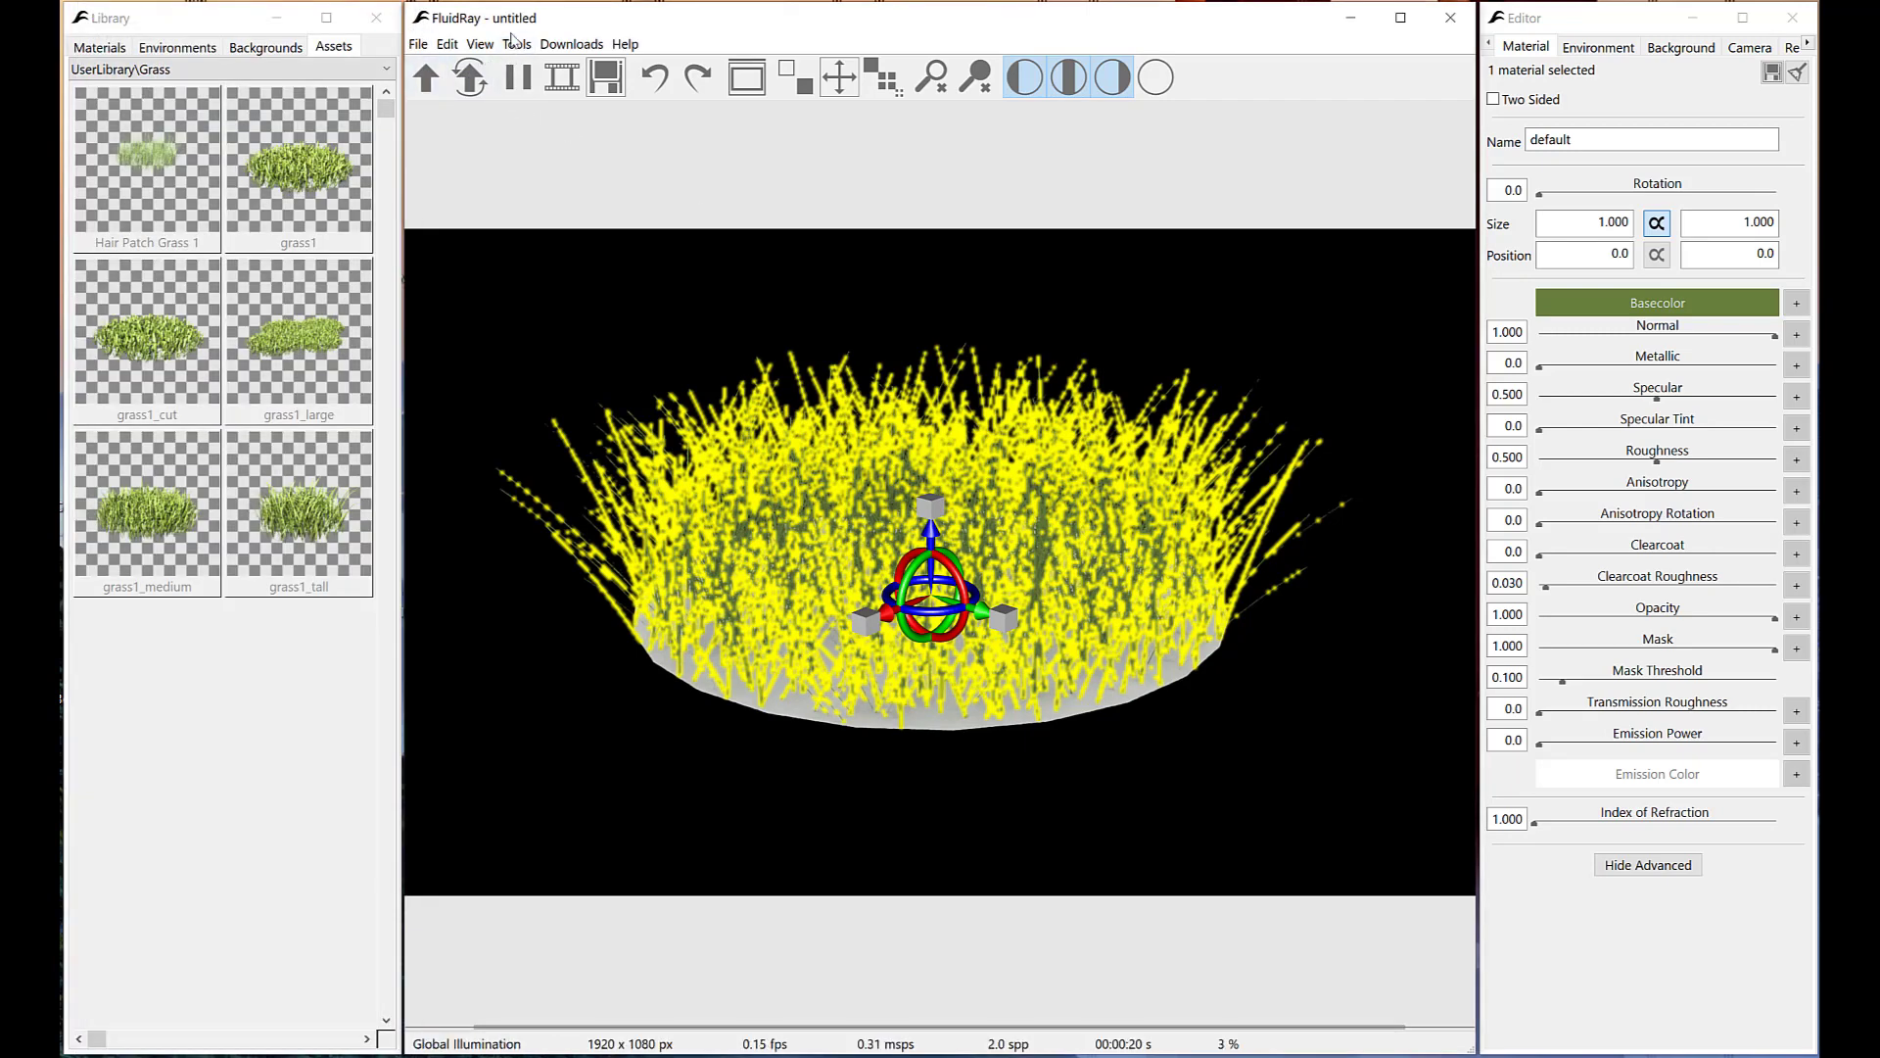
{"action": "left_click", "coordinate": [513, 46]}
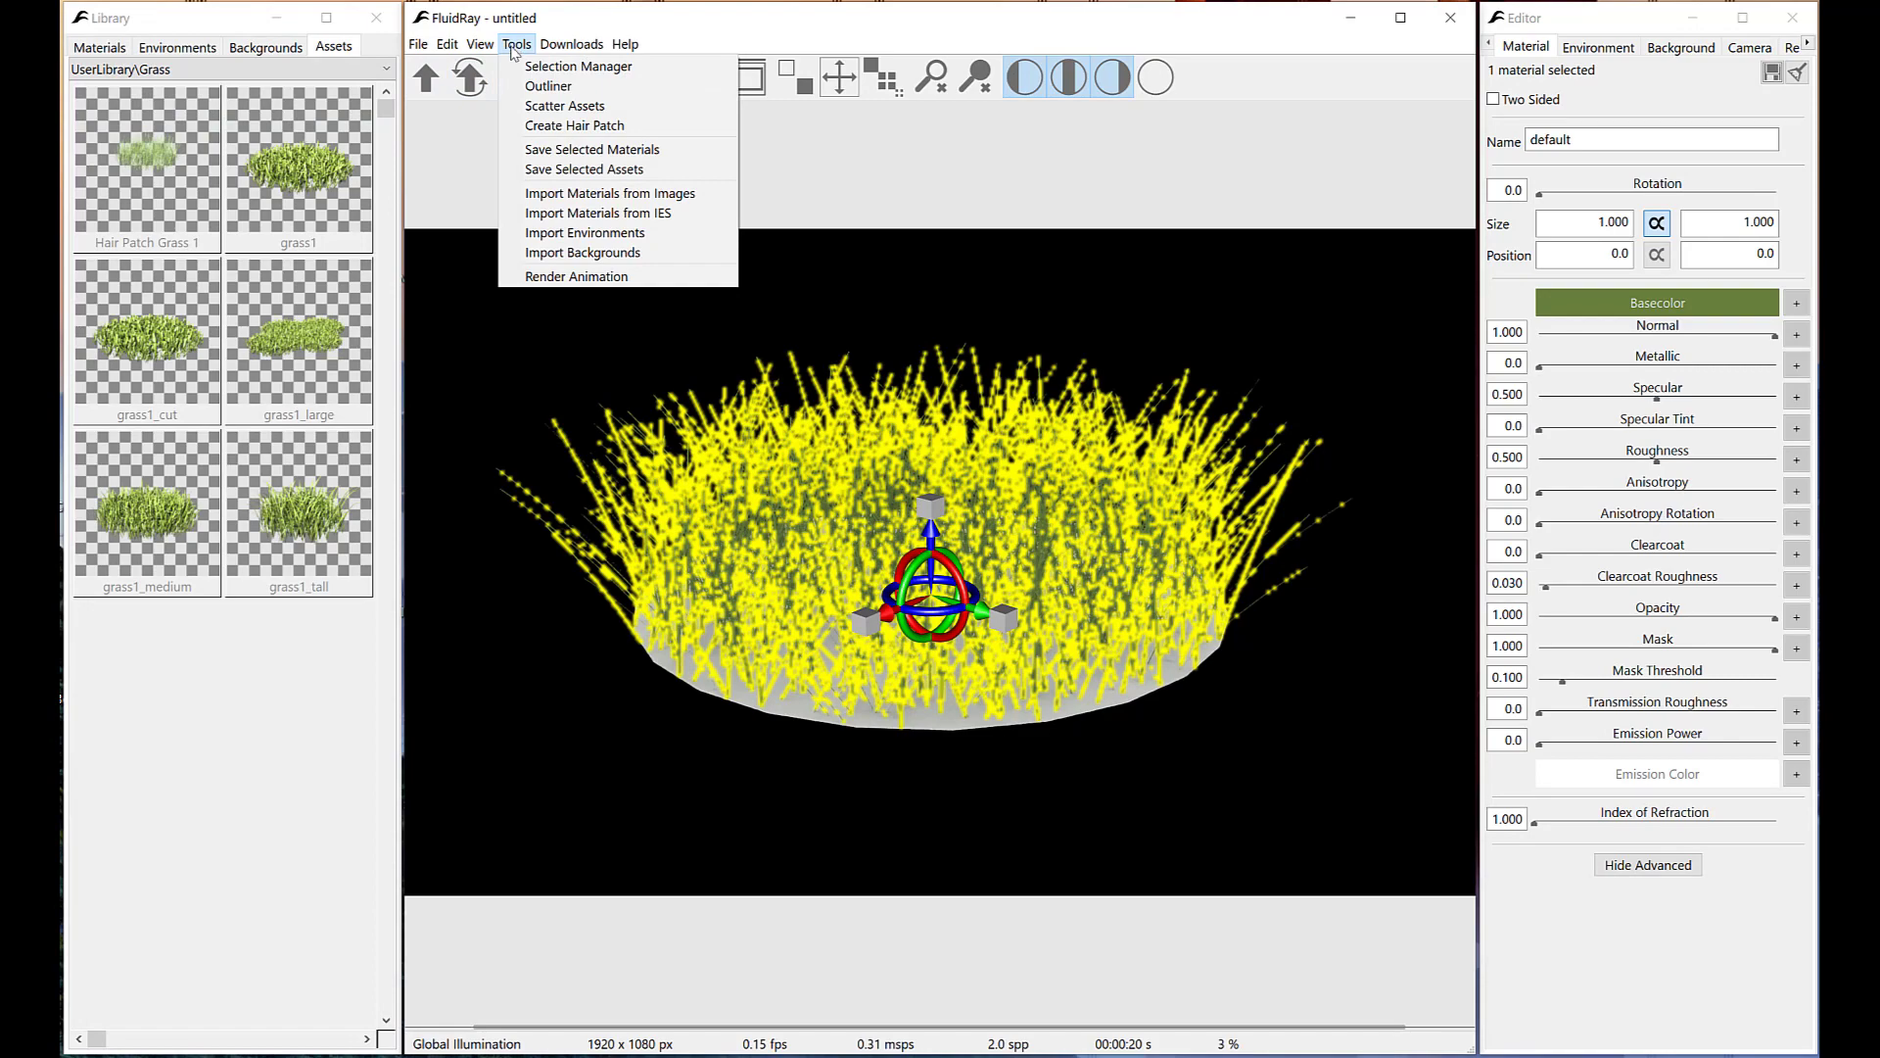
{"action": "left_click", "coordinate": [578, 170]}
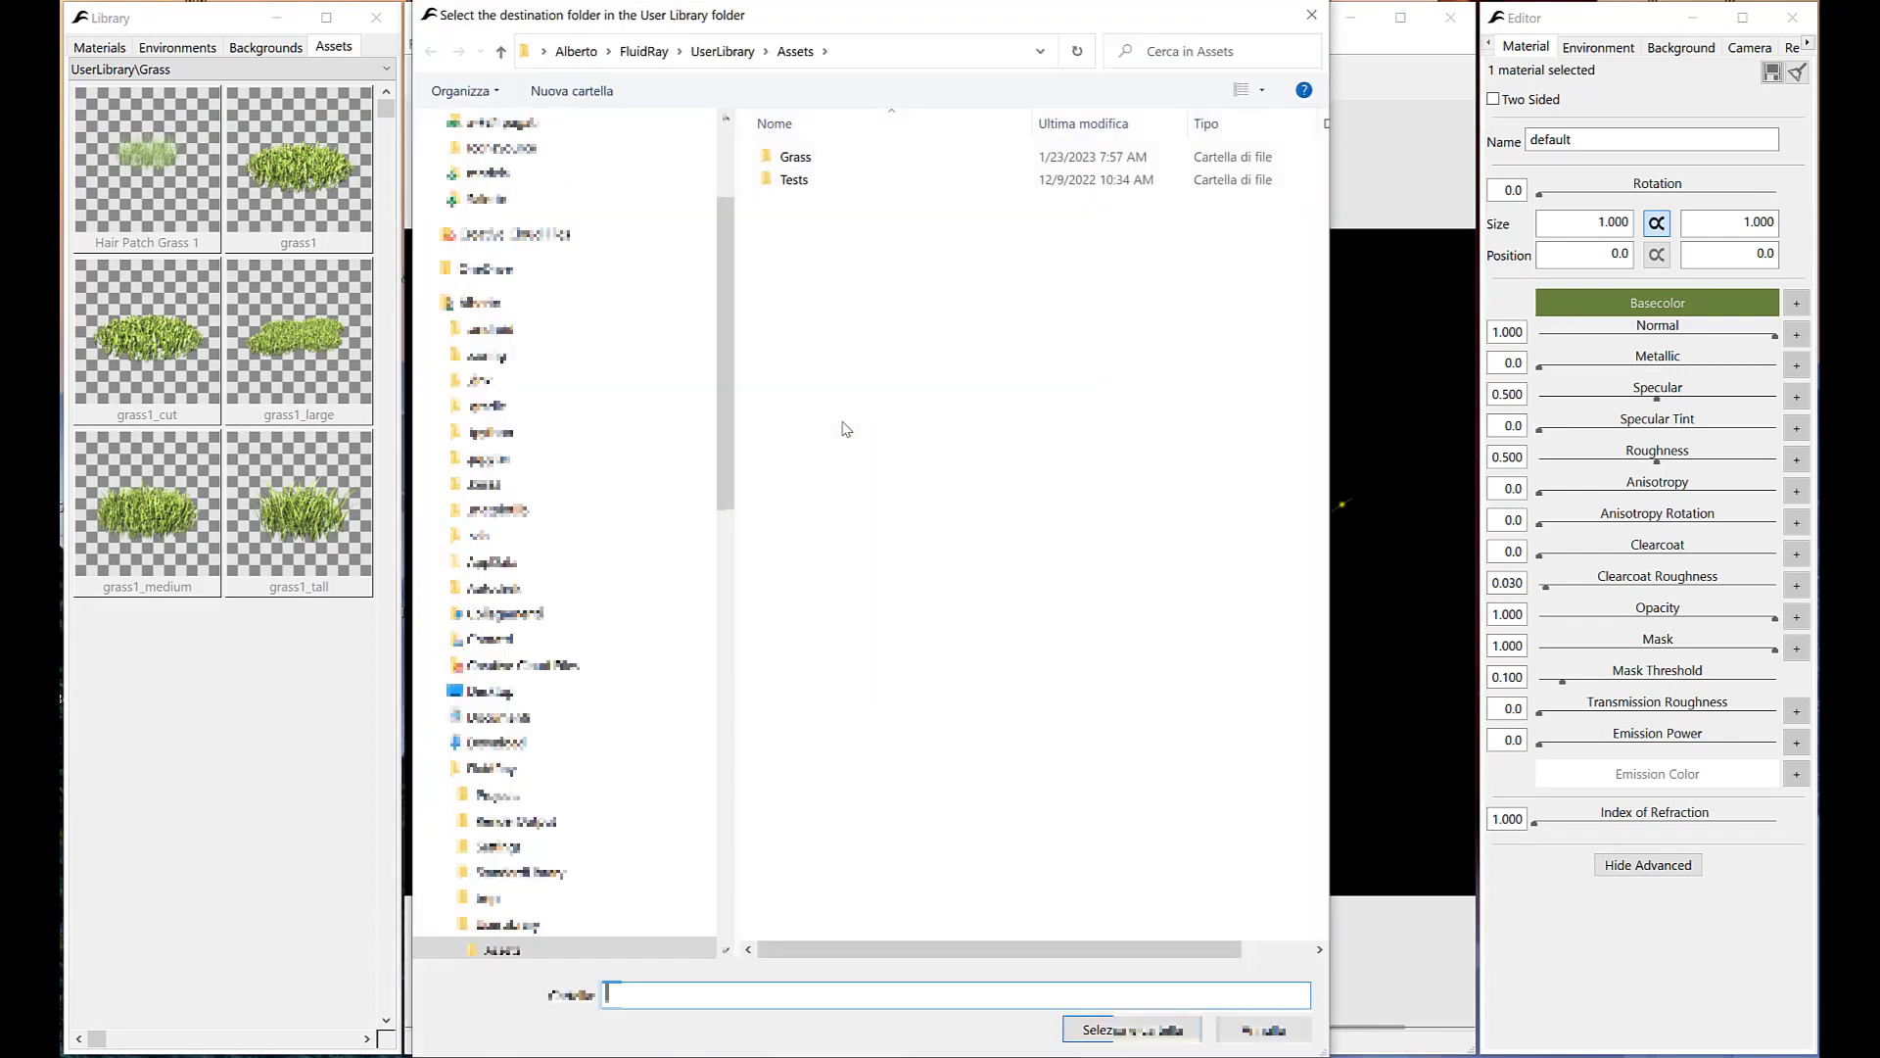
{"action": "double_click", "coordinate": [789, 158]}
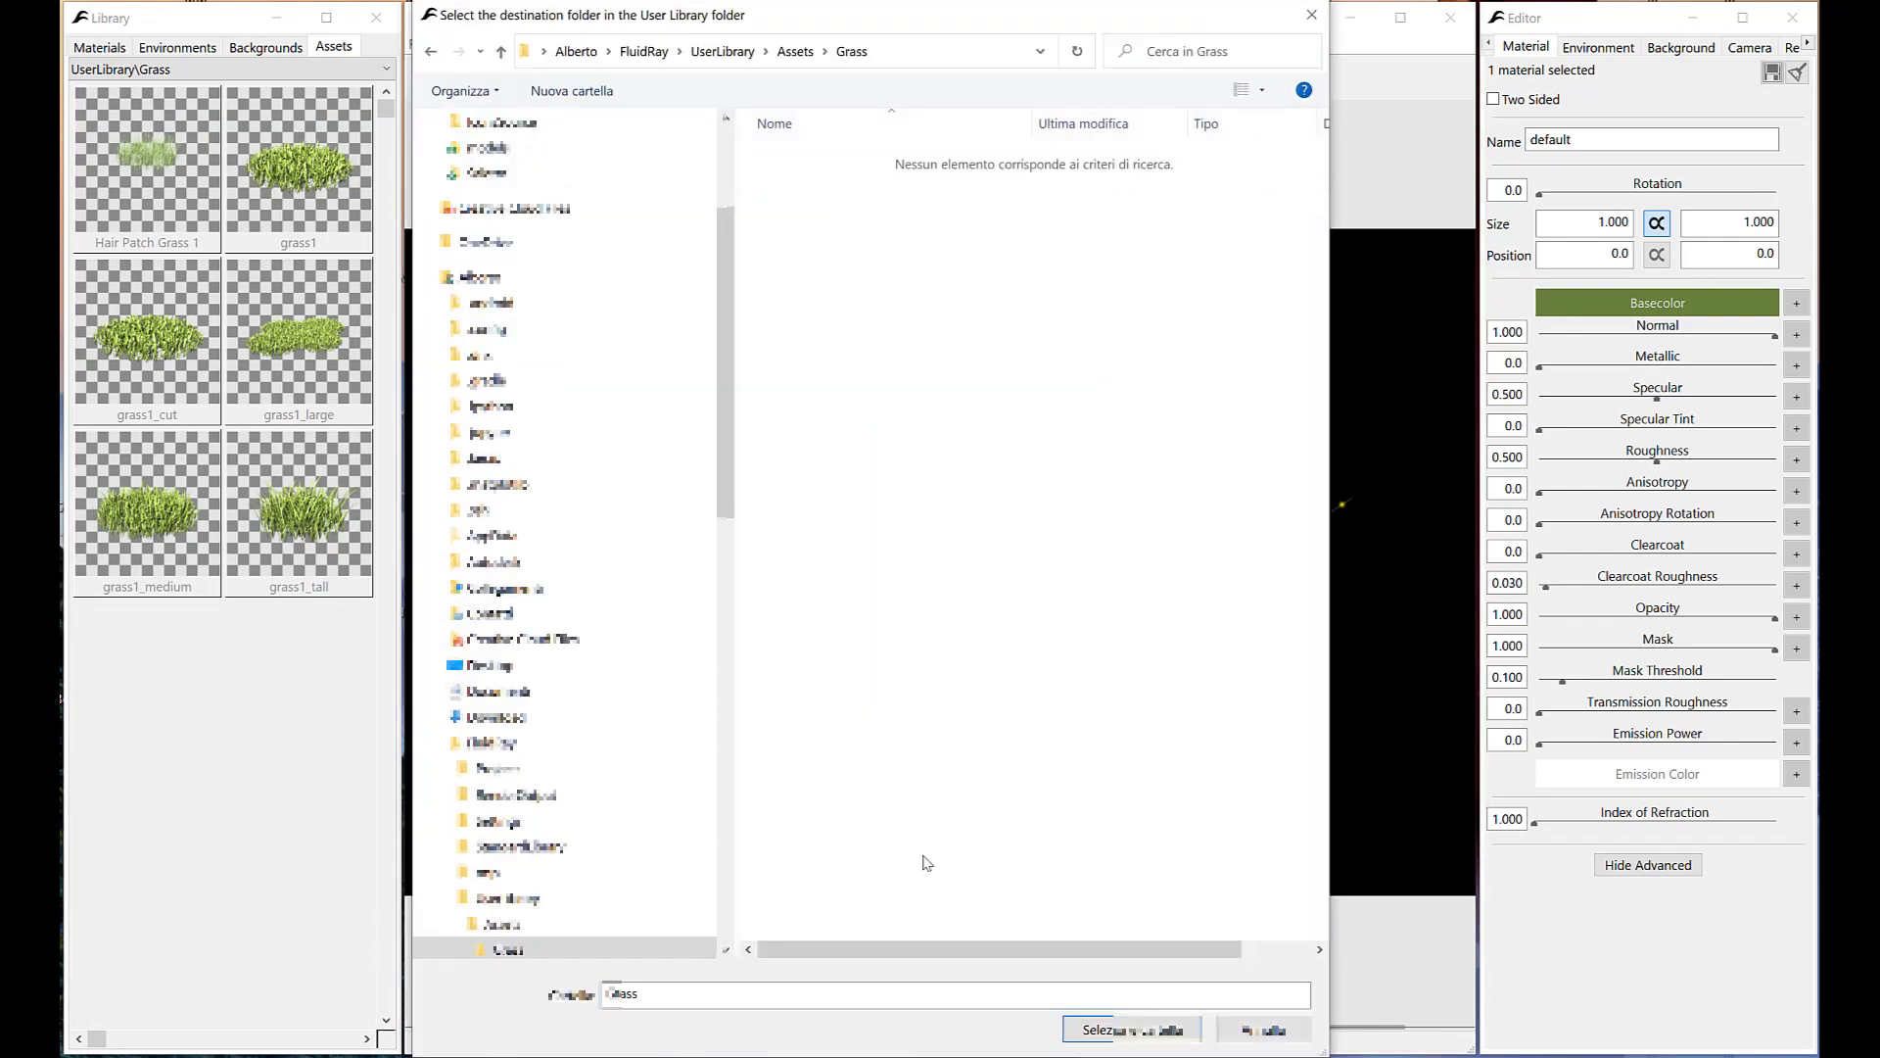
{"action": "left_click", "coordinate": [1116, 1028]}
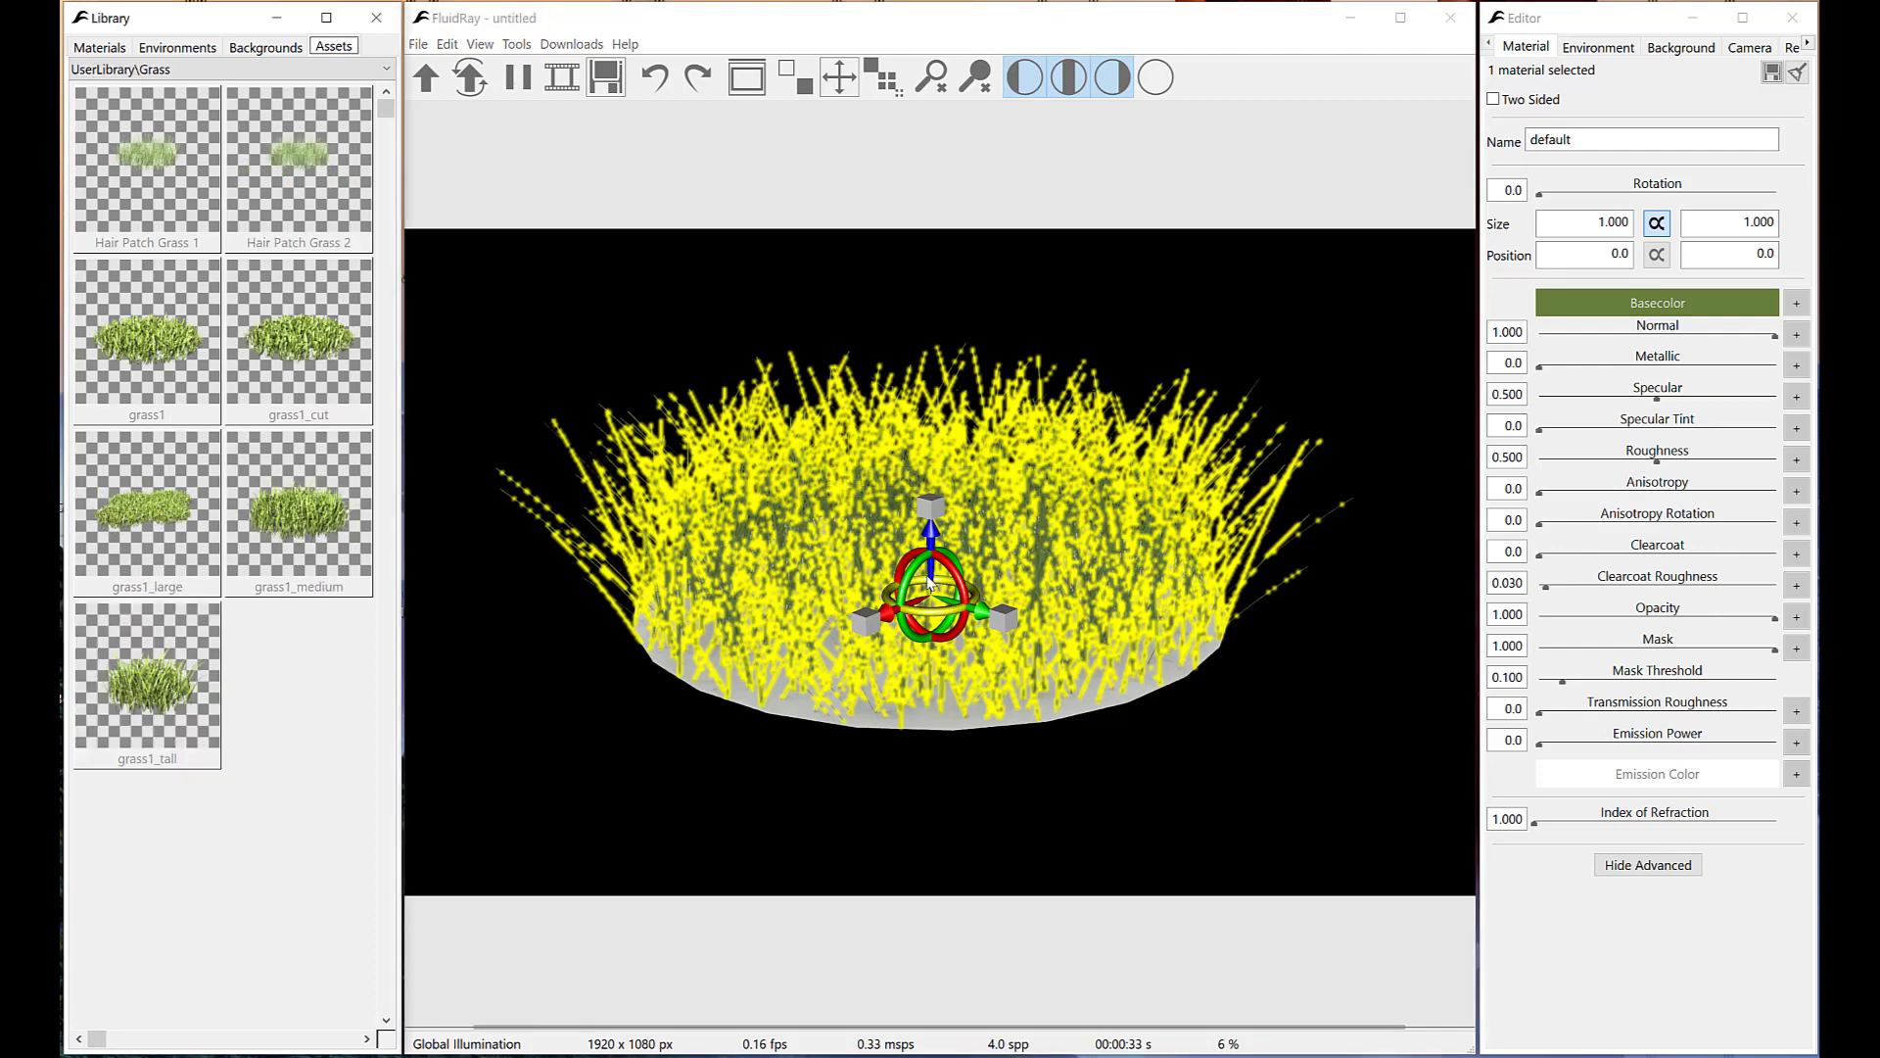
{"action": "mouse_move", "coordinate": [141, 154]}
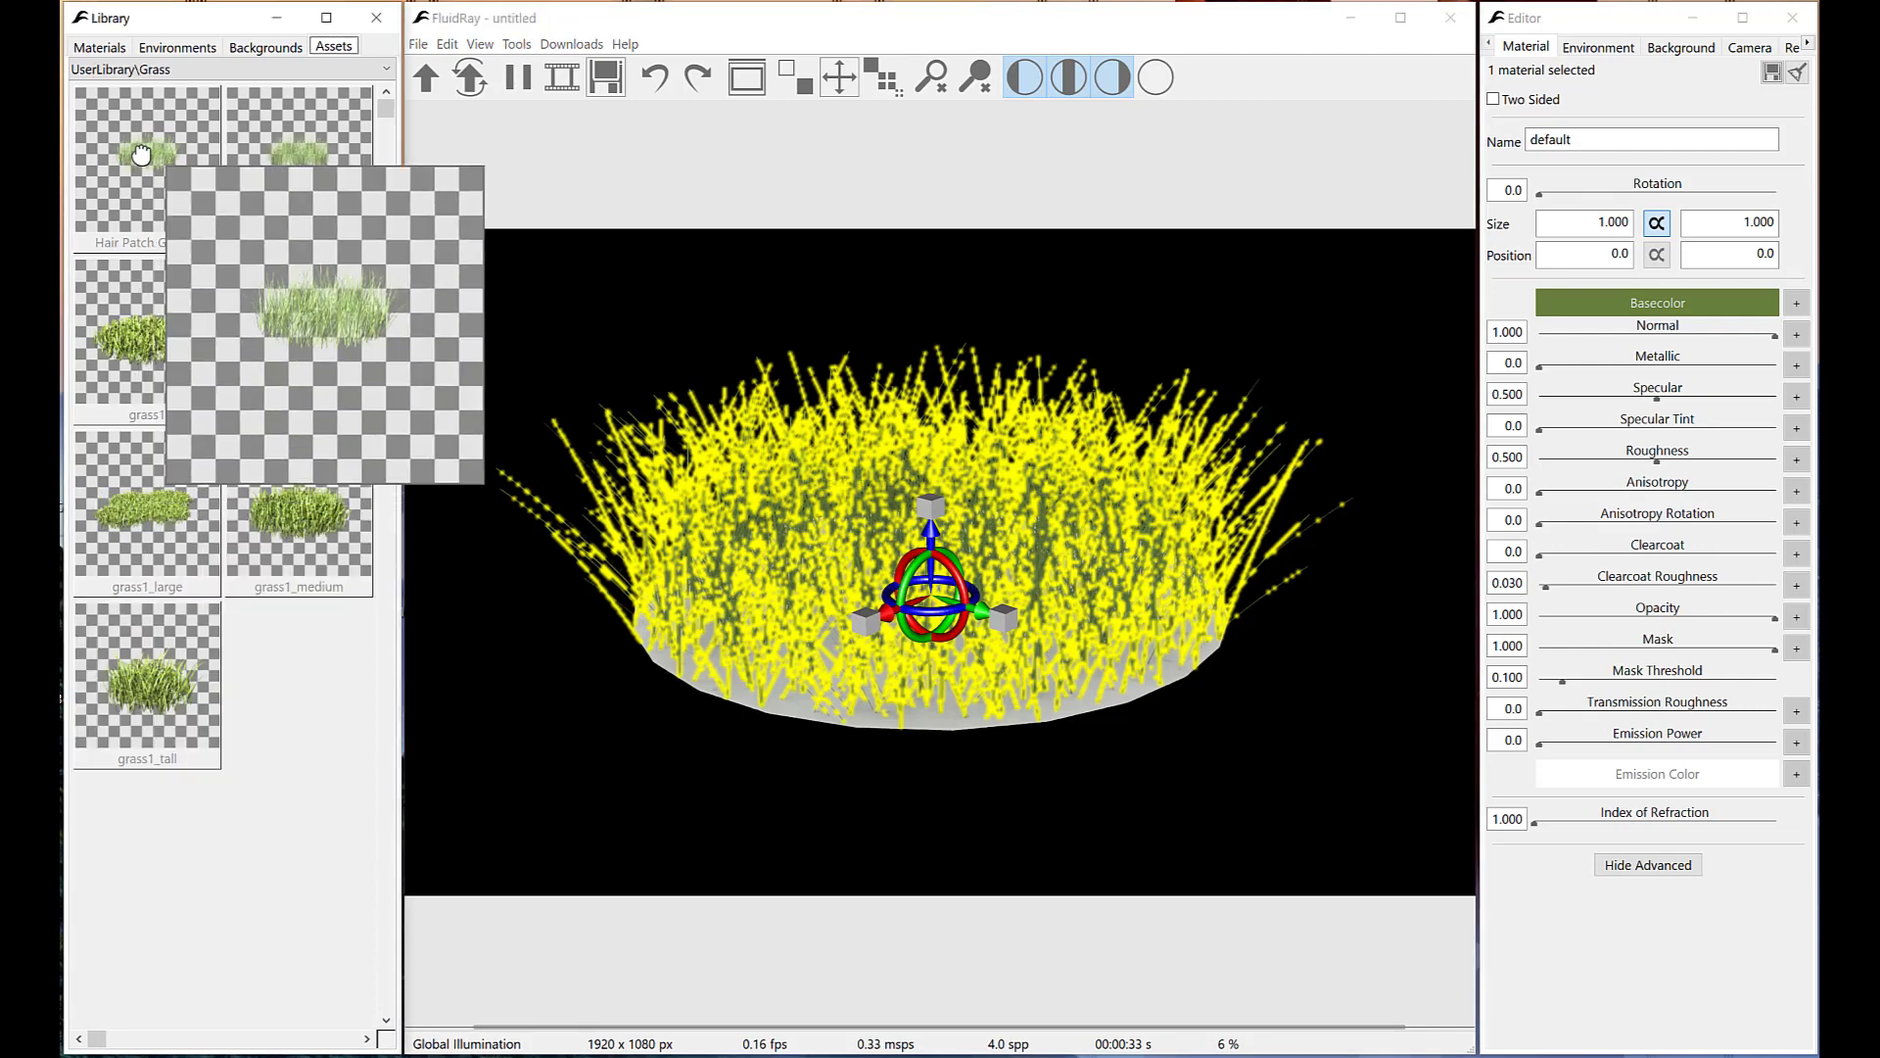
{"action": "mouse_move", "coordinate": [240, 149]}
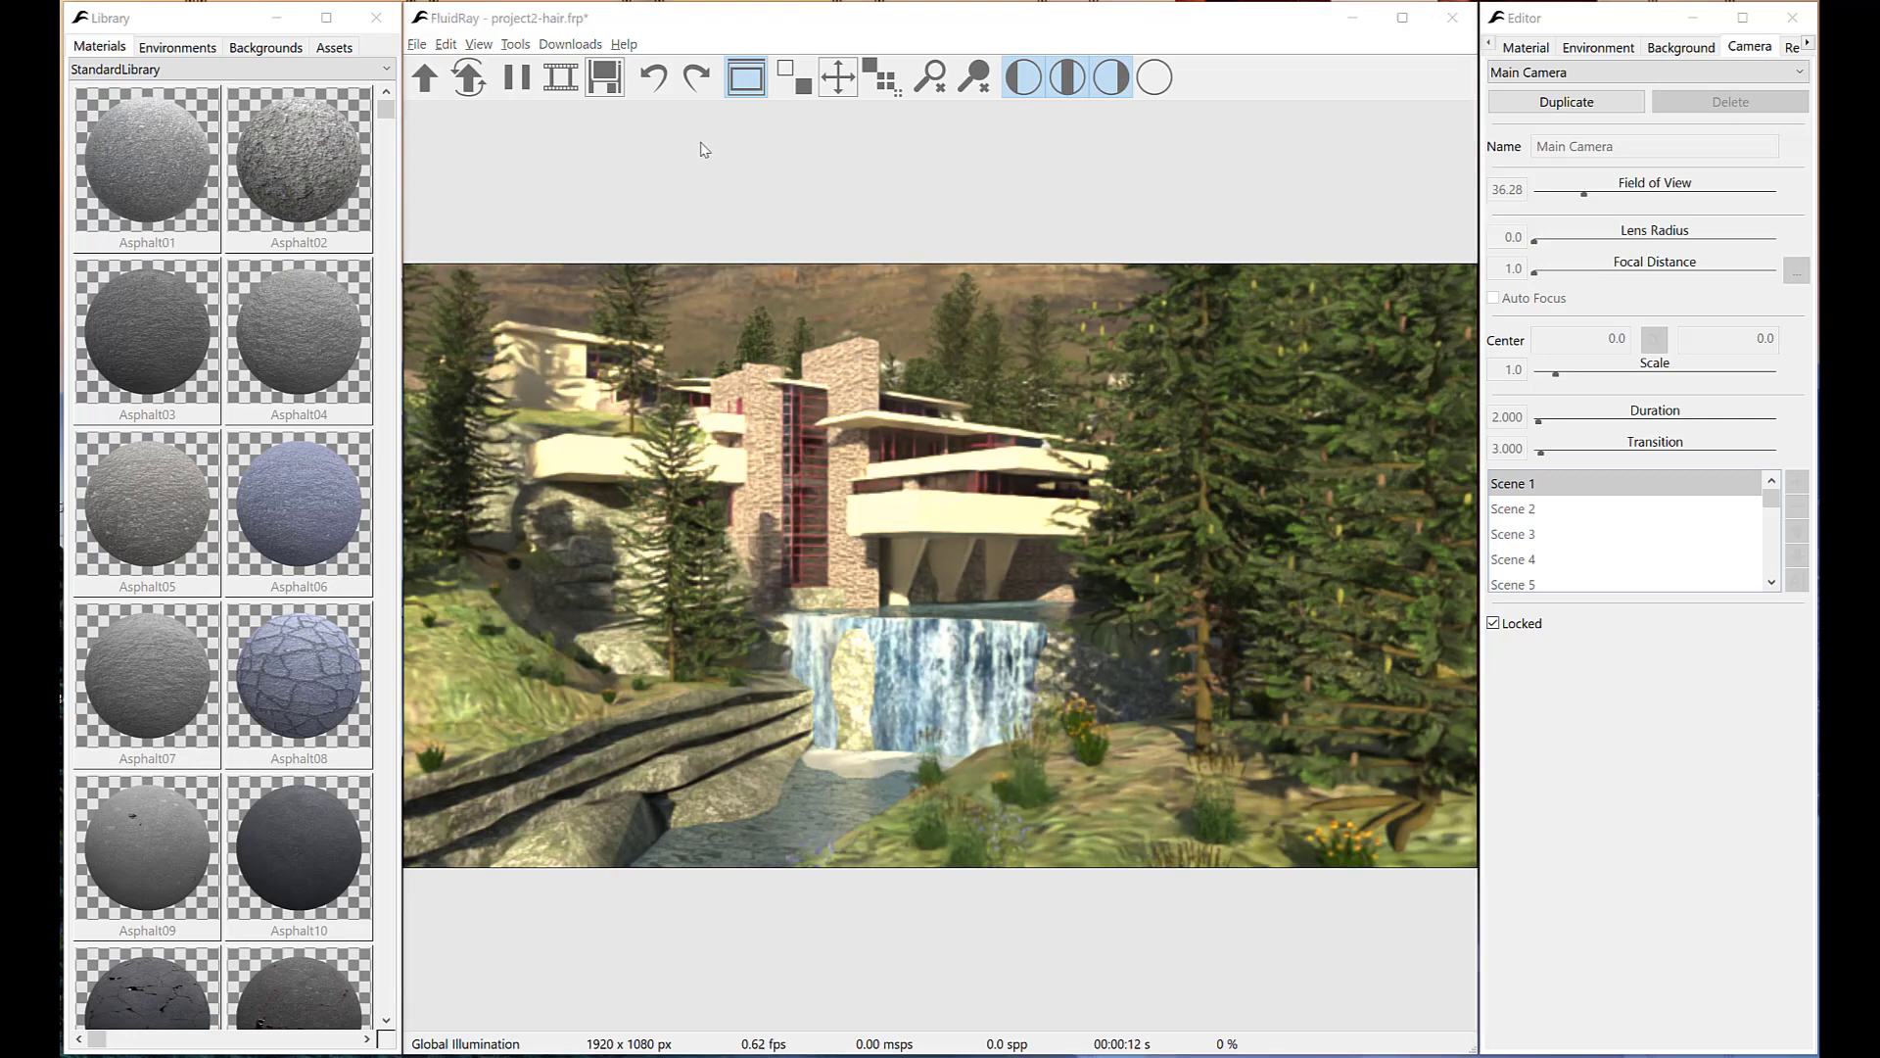
Switch to the albedo preview and select both grass ground areas.
{"action": "key", "text": "2"}
{"action": "left_click", "coordinate": [1131, 849]}
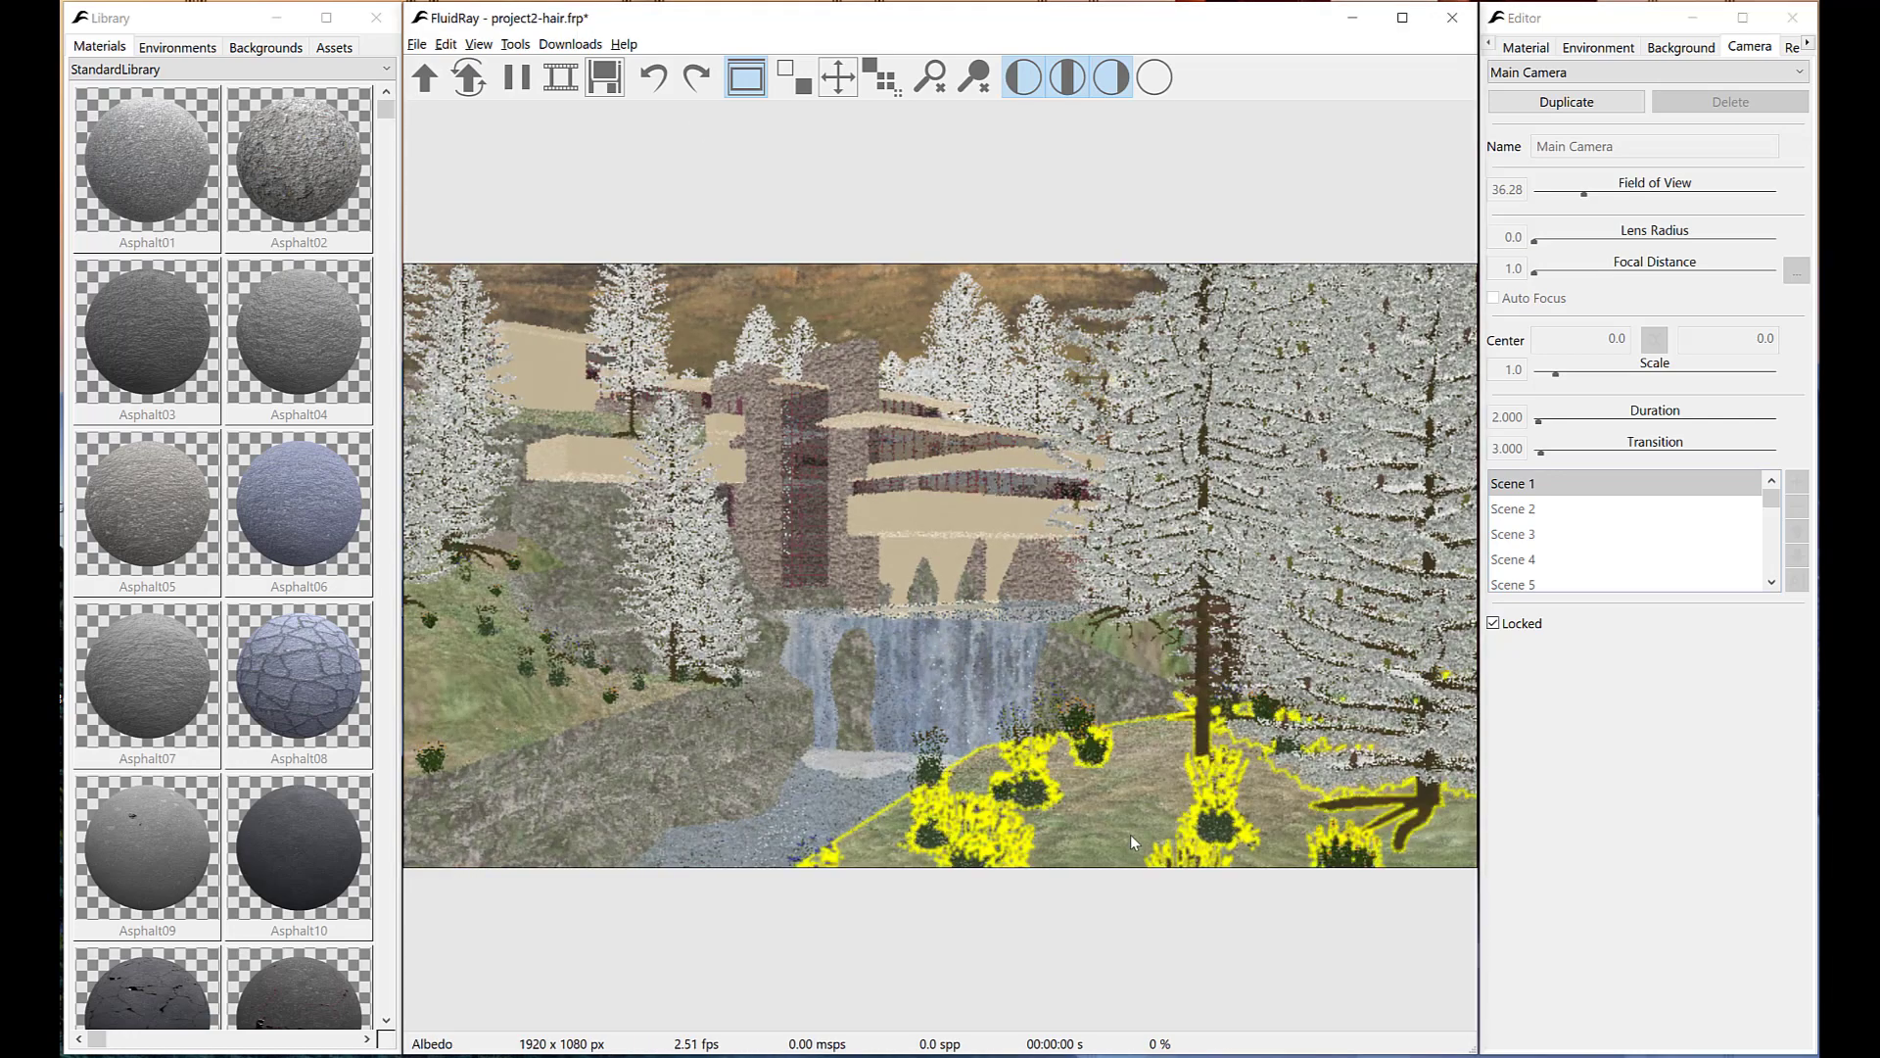
{"action": "left_click", "coordinate": [461, 672], "text": "shift"}
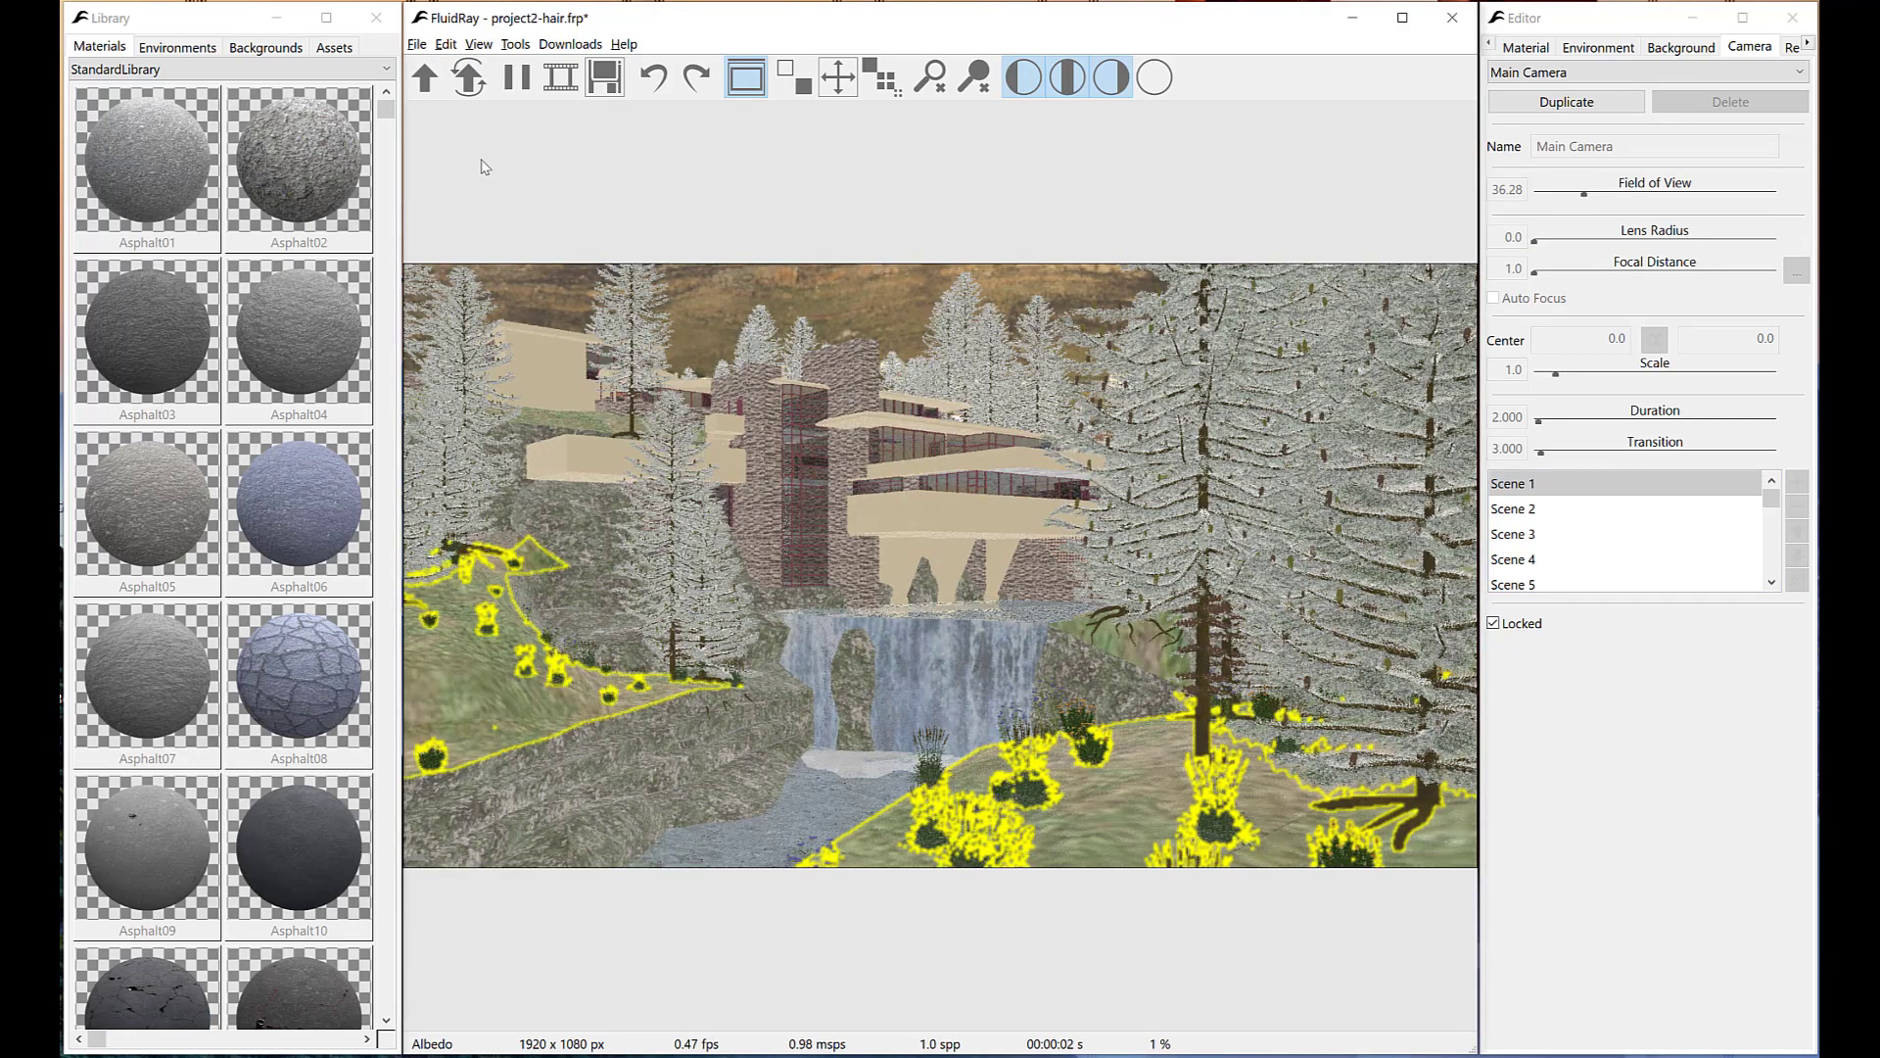
Scatter the UserLibrary\Grass Hair Patch asset over them with 1000 instances.
{"action": "left_click", "coordinate": [516, 45]}
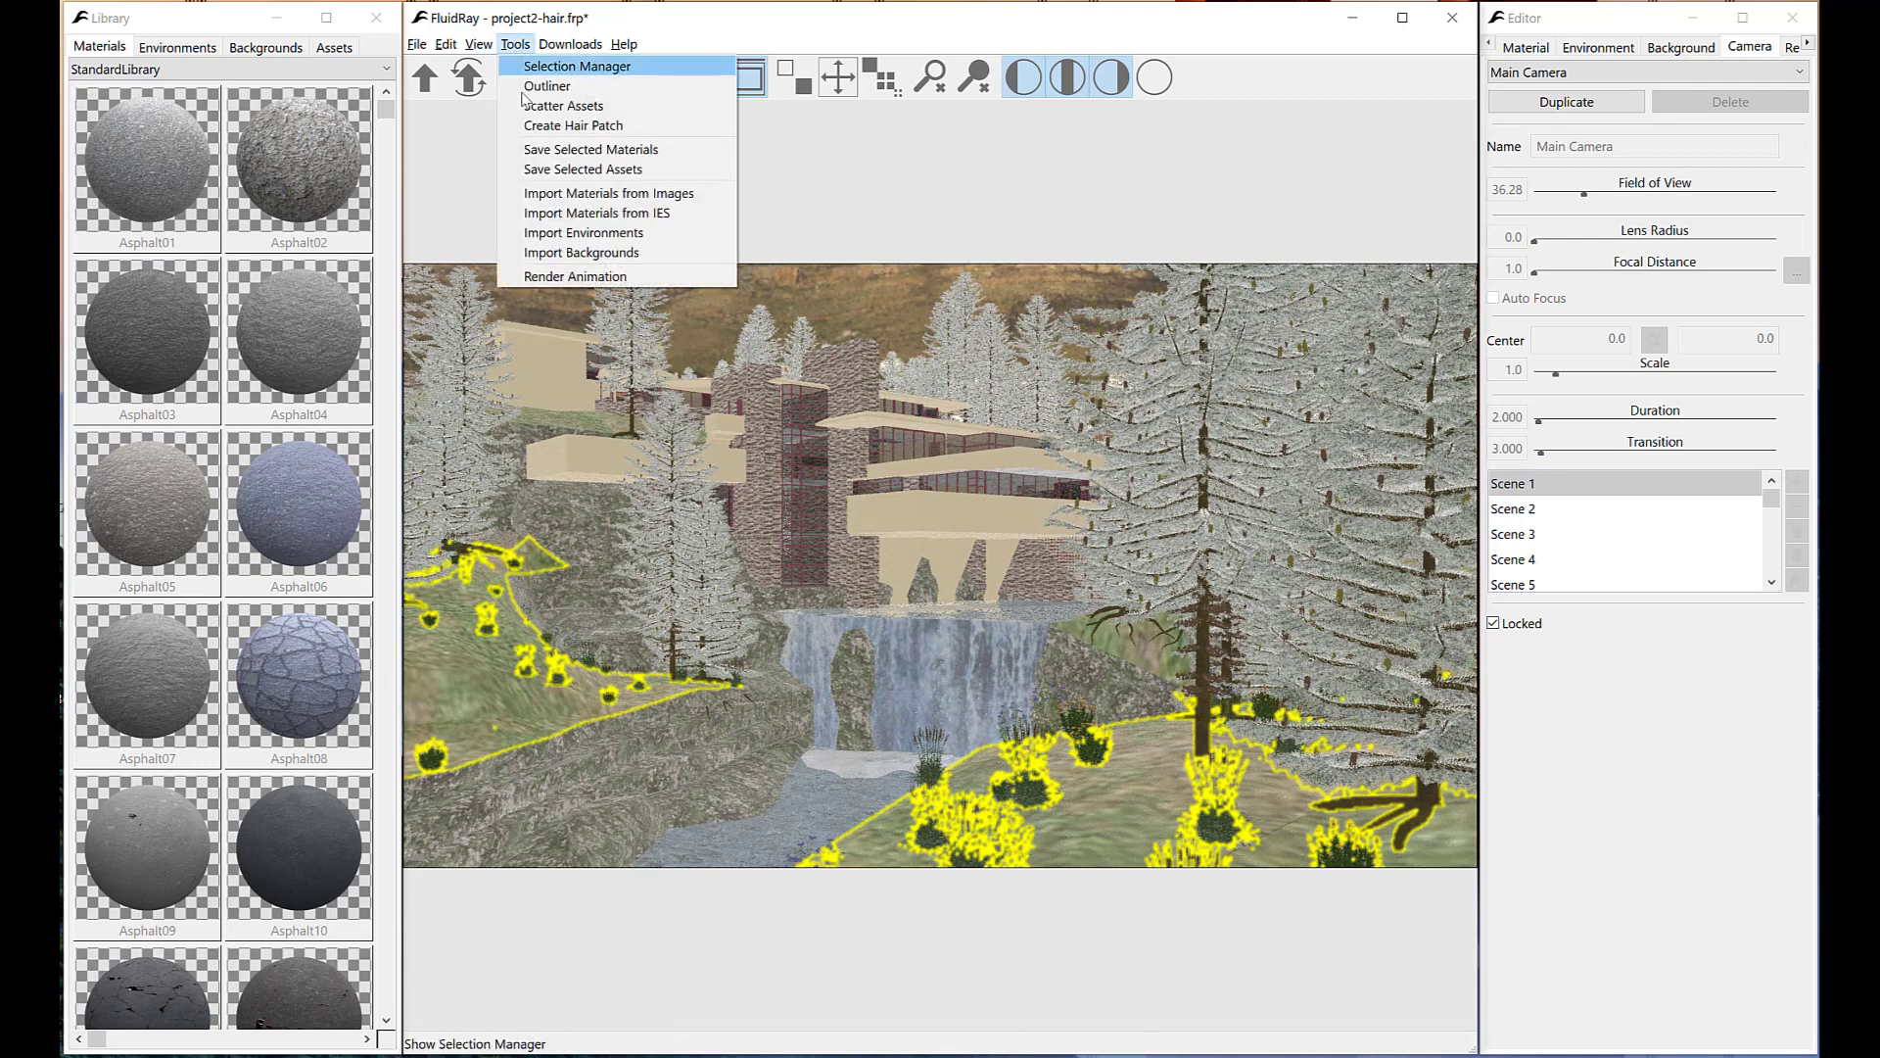
{"action": "left_click", "coordinate": [564, 106]}
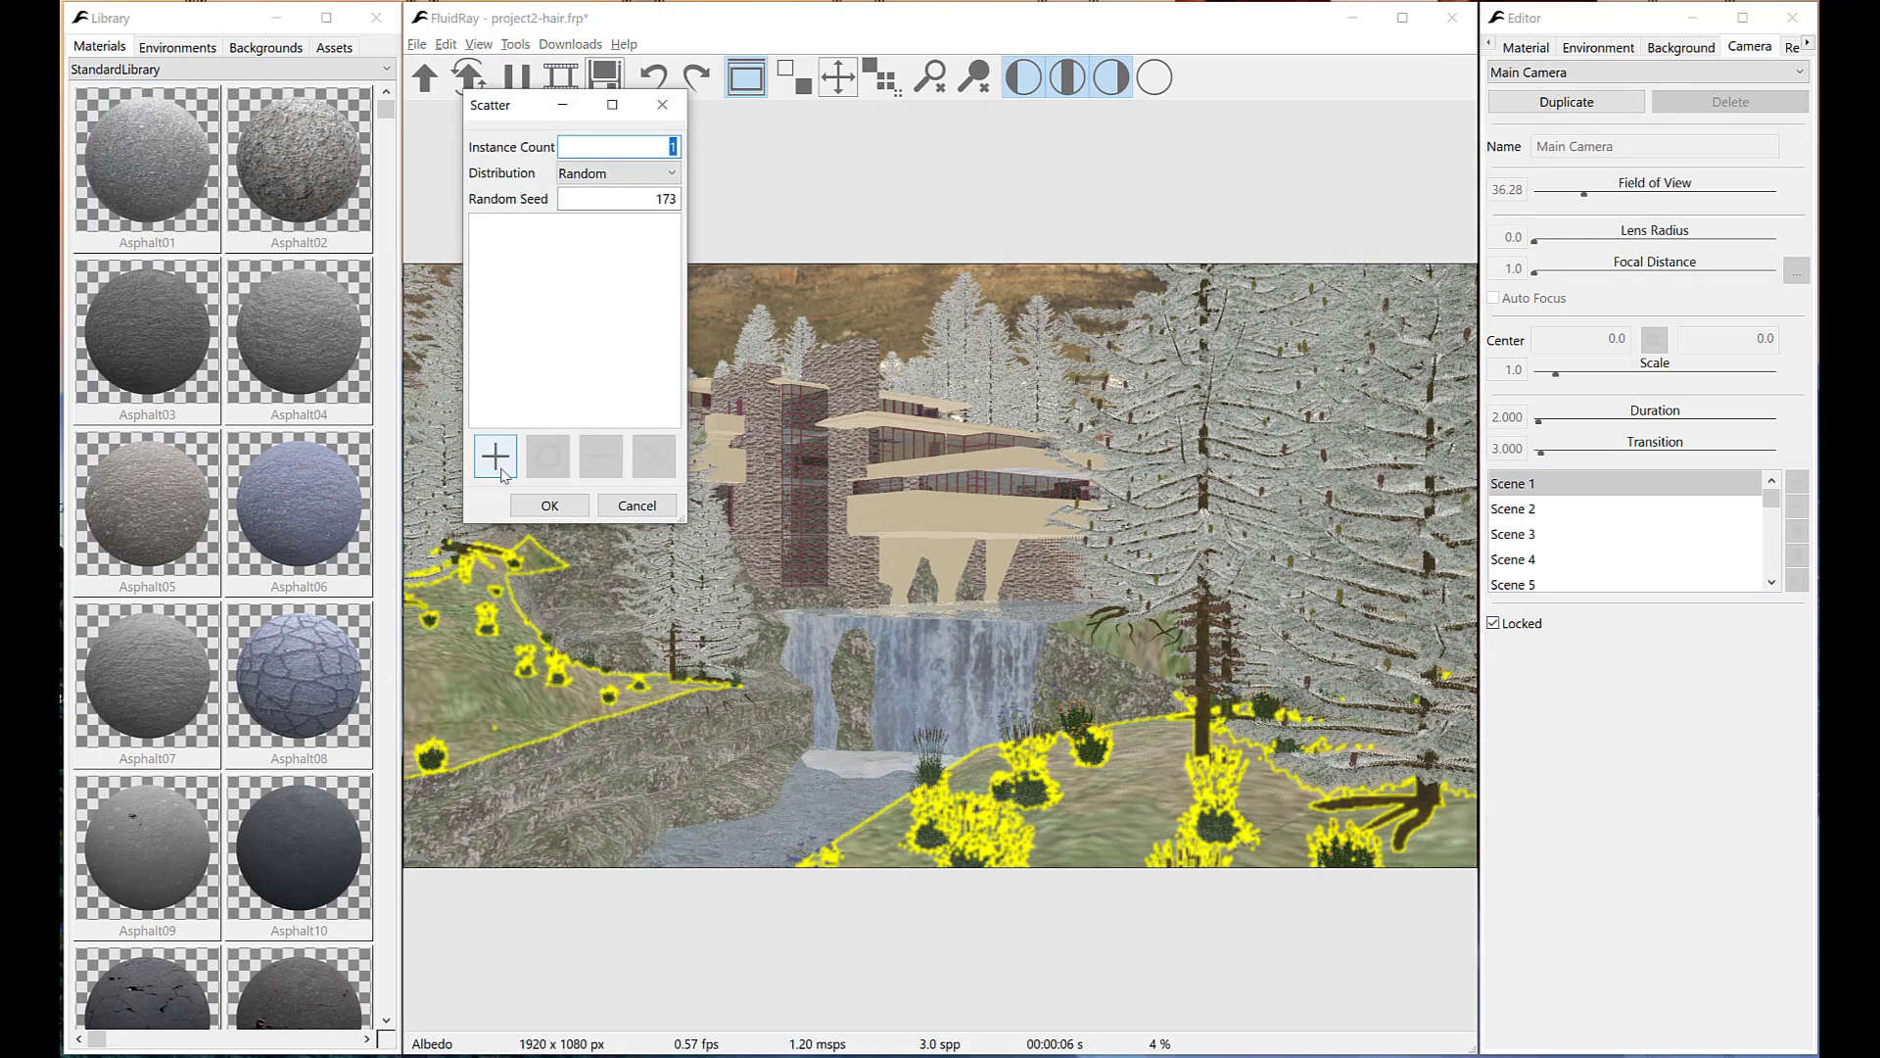
{"action": "left_click", "coordinate": [506, 472]}
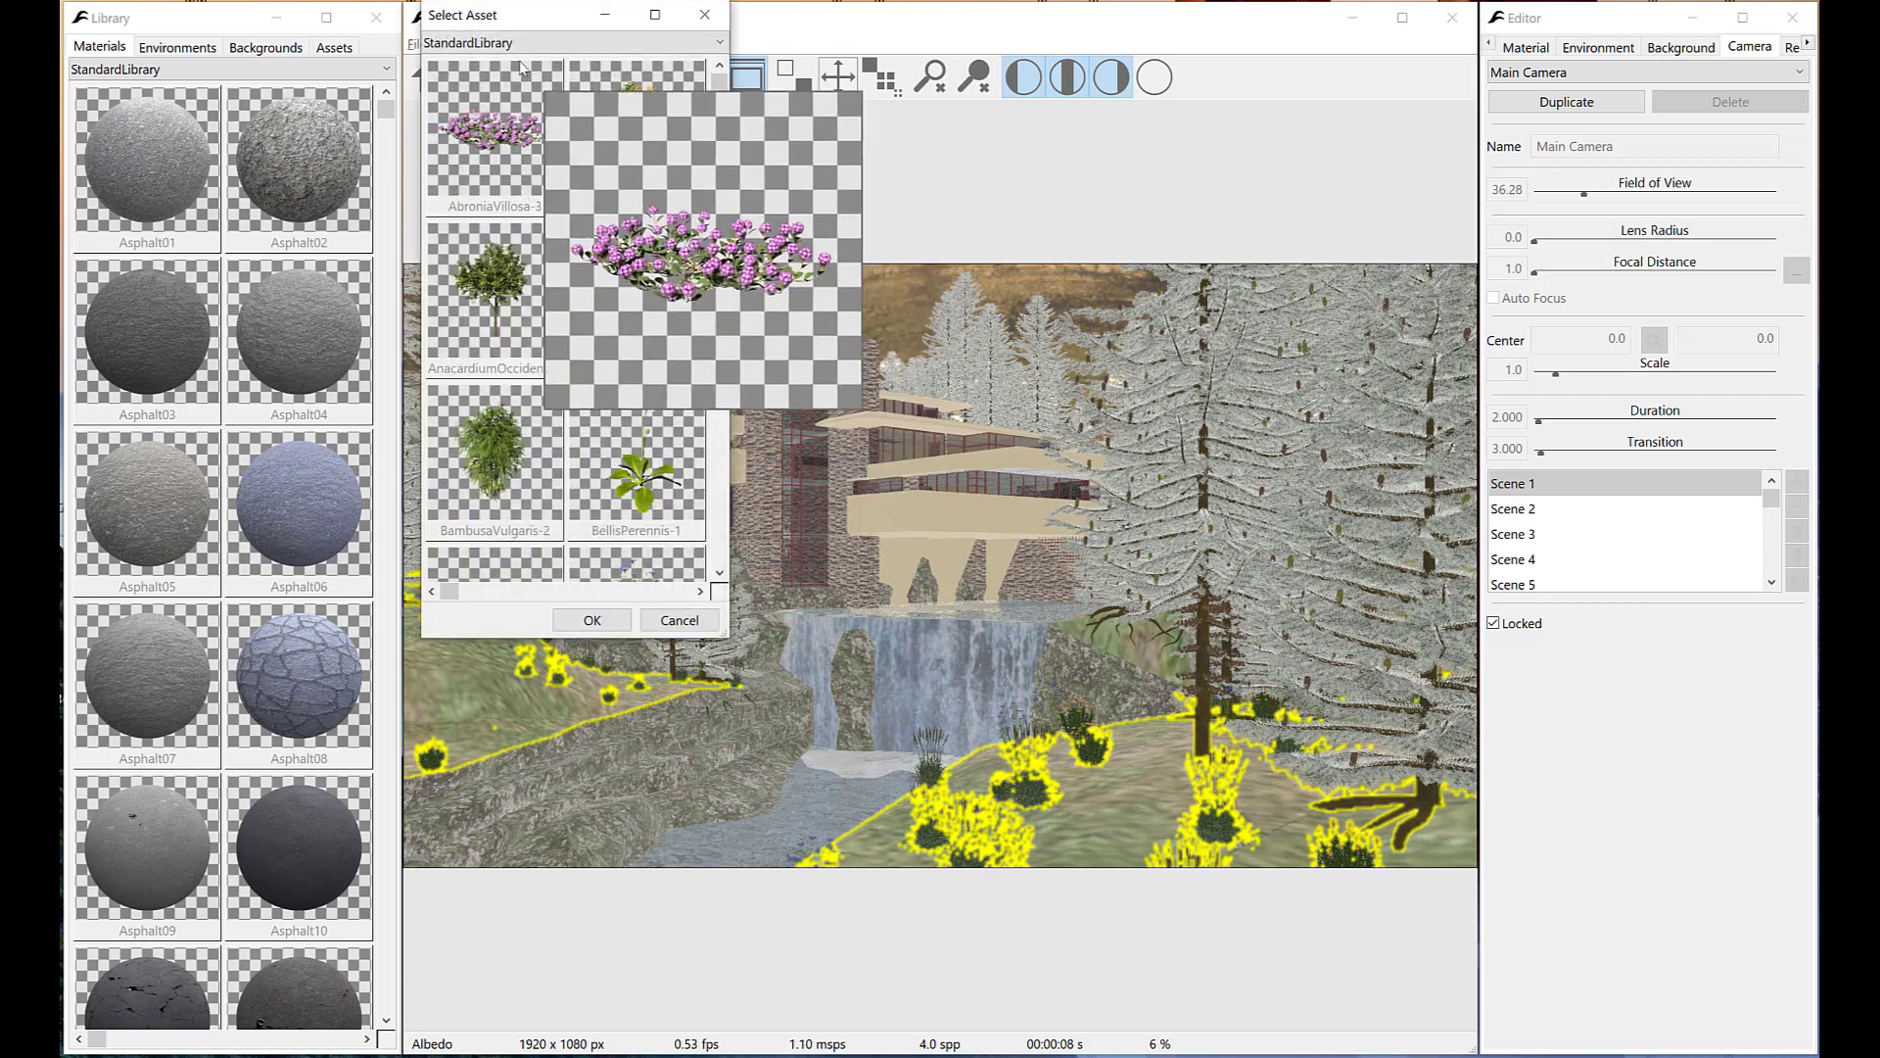
{"action": "left_click", "coordinate": [521, 43]}
{"action": "left_click", "coordinate": [472, 305]}
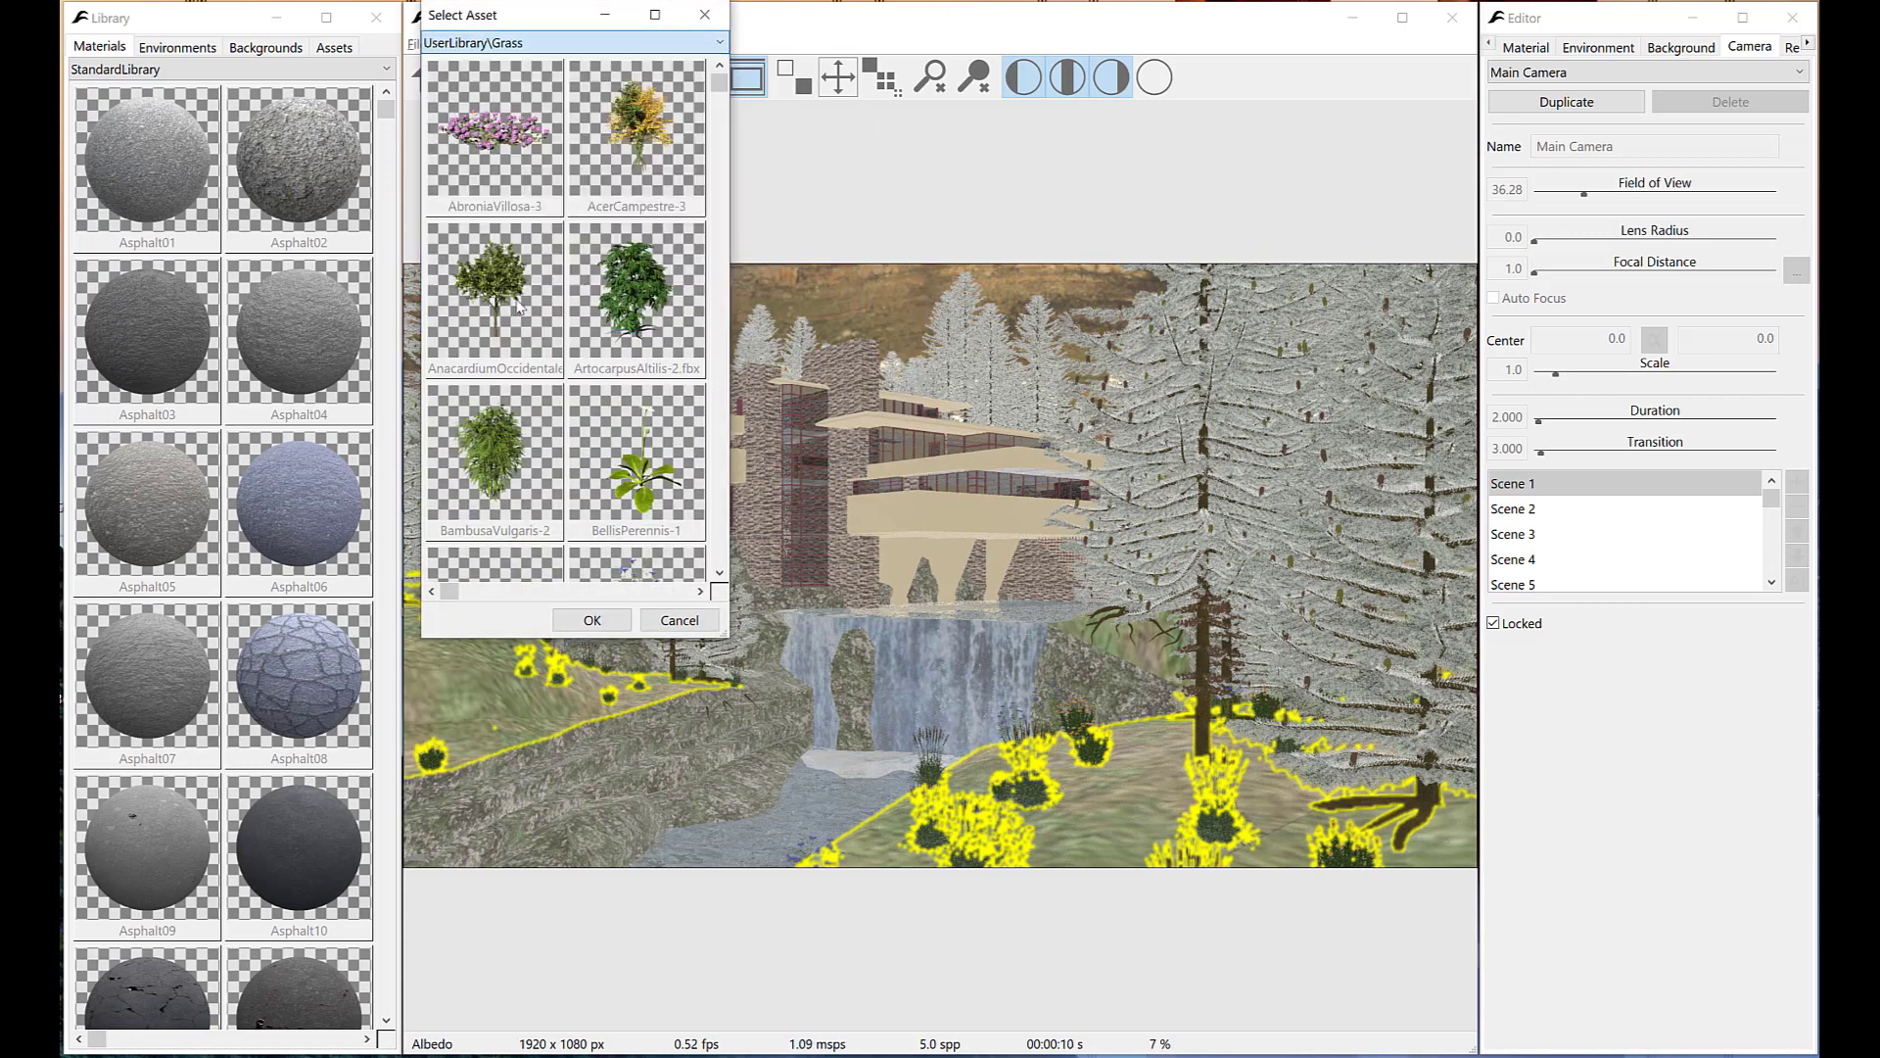
{"action": "double_click", "coordinate": [496, 143]}
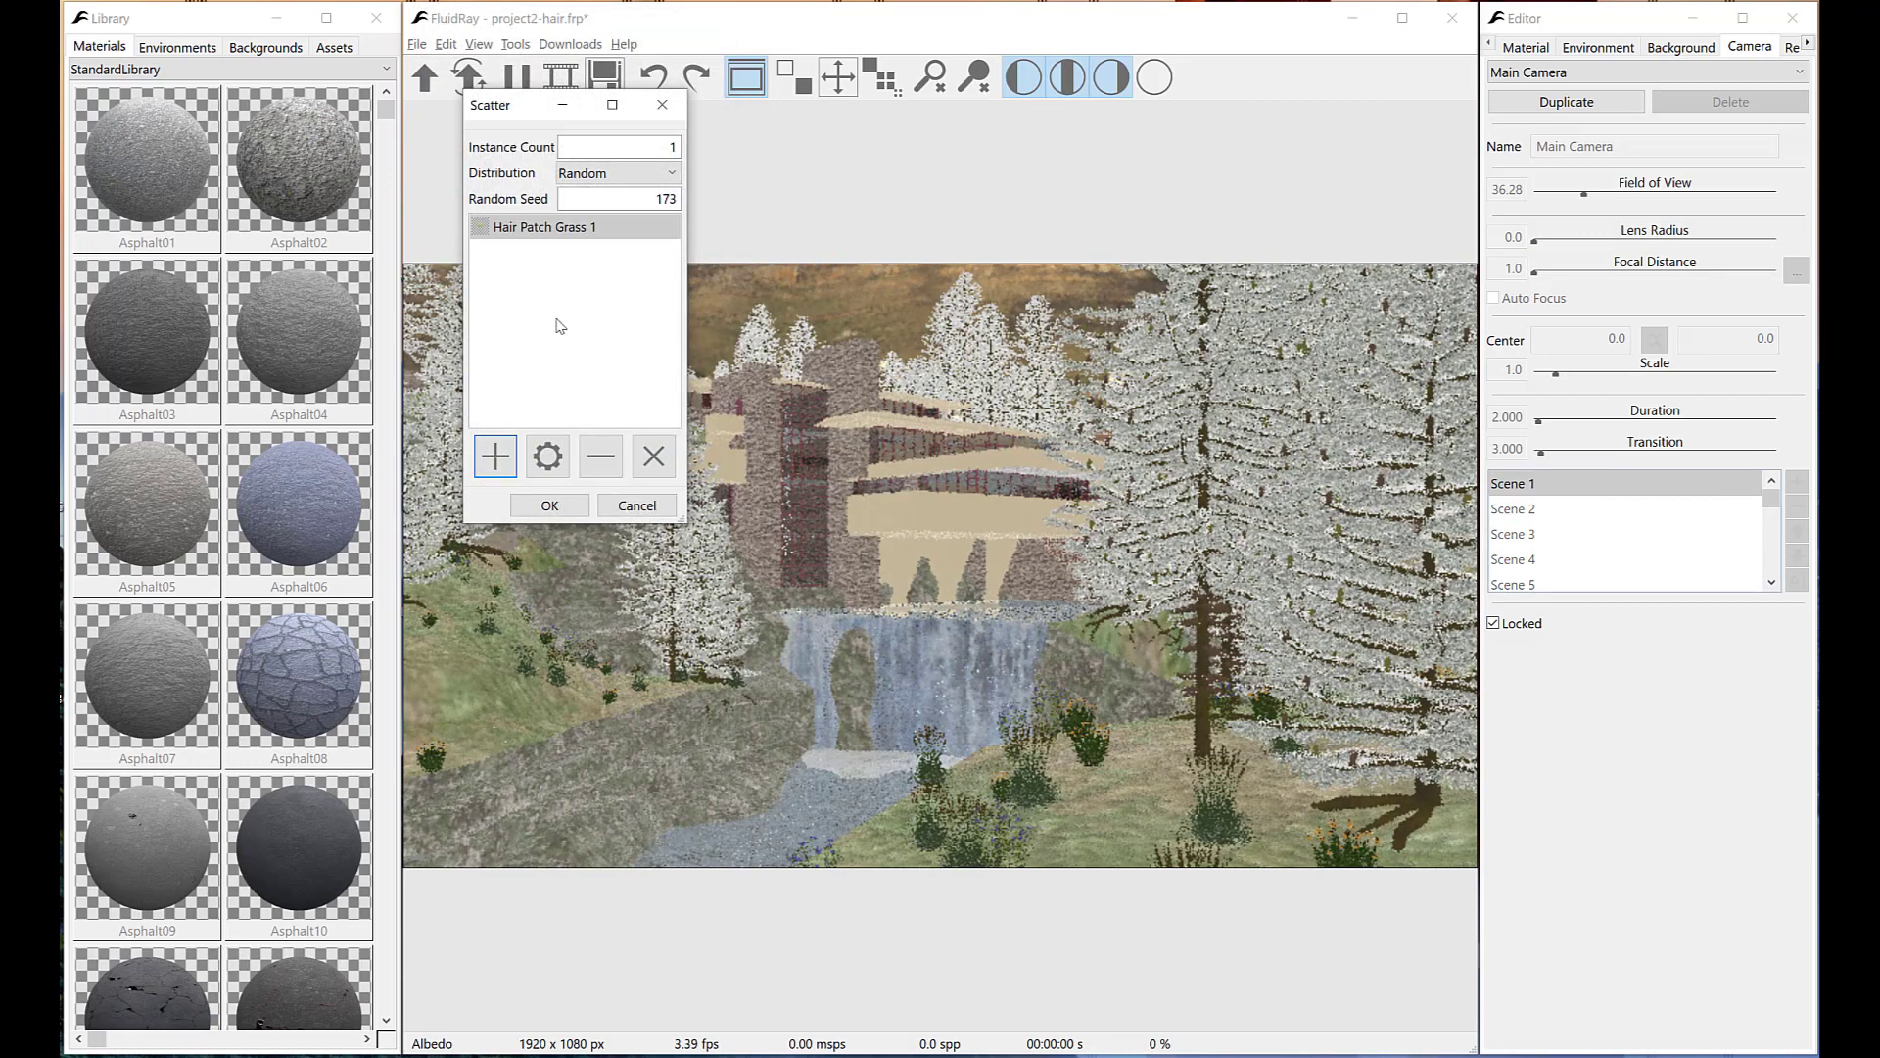
{"action": "double_click", "coordinate": [651, 146]}
{"action": "type", "text": "1000"}
{"action": "key", "text": "Return"}
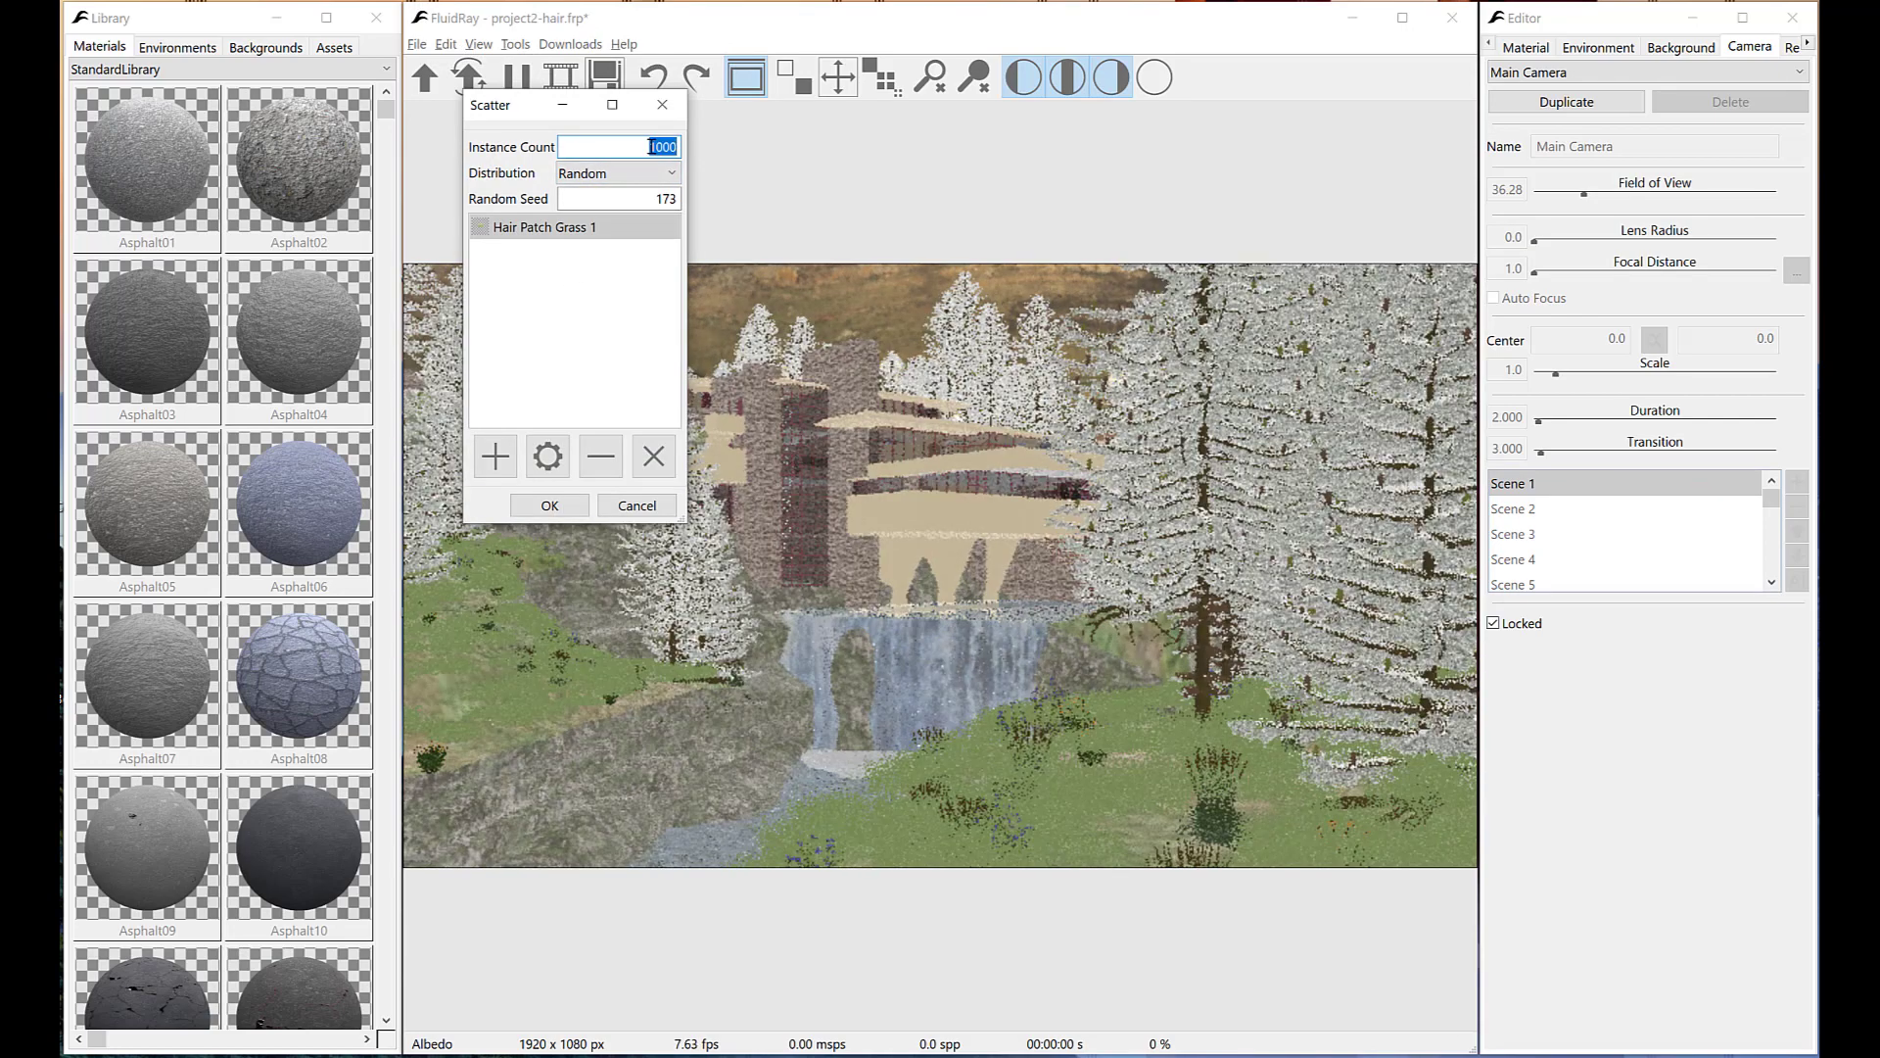
Set Hair Patch Grass 1 to Positive Normal alignment with Bias Z -0.3.
{"action": "left_click", "coordinate": [548, 229]}
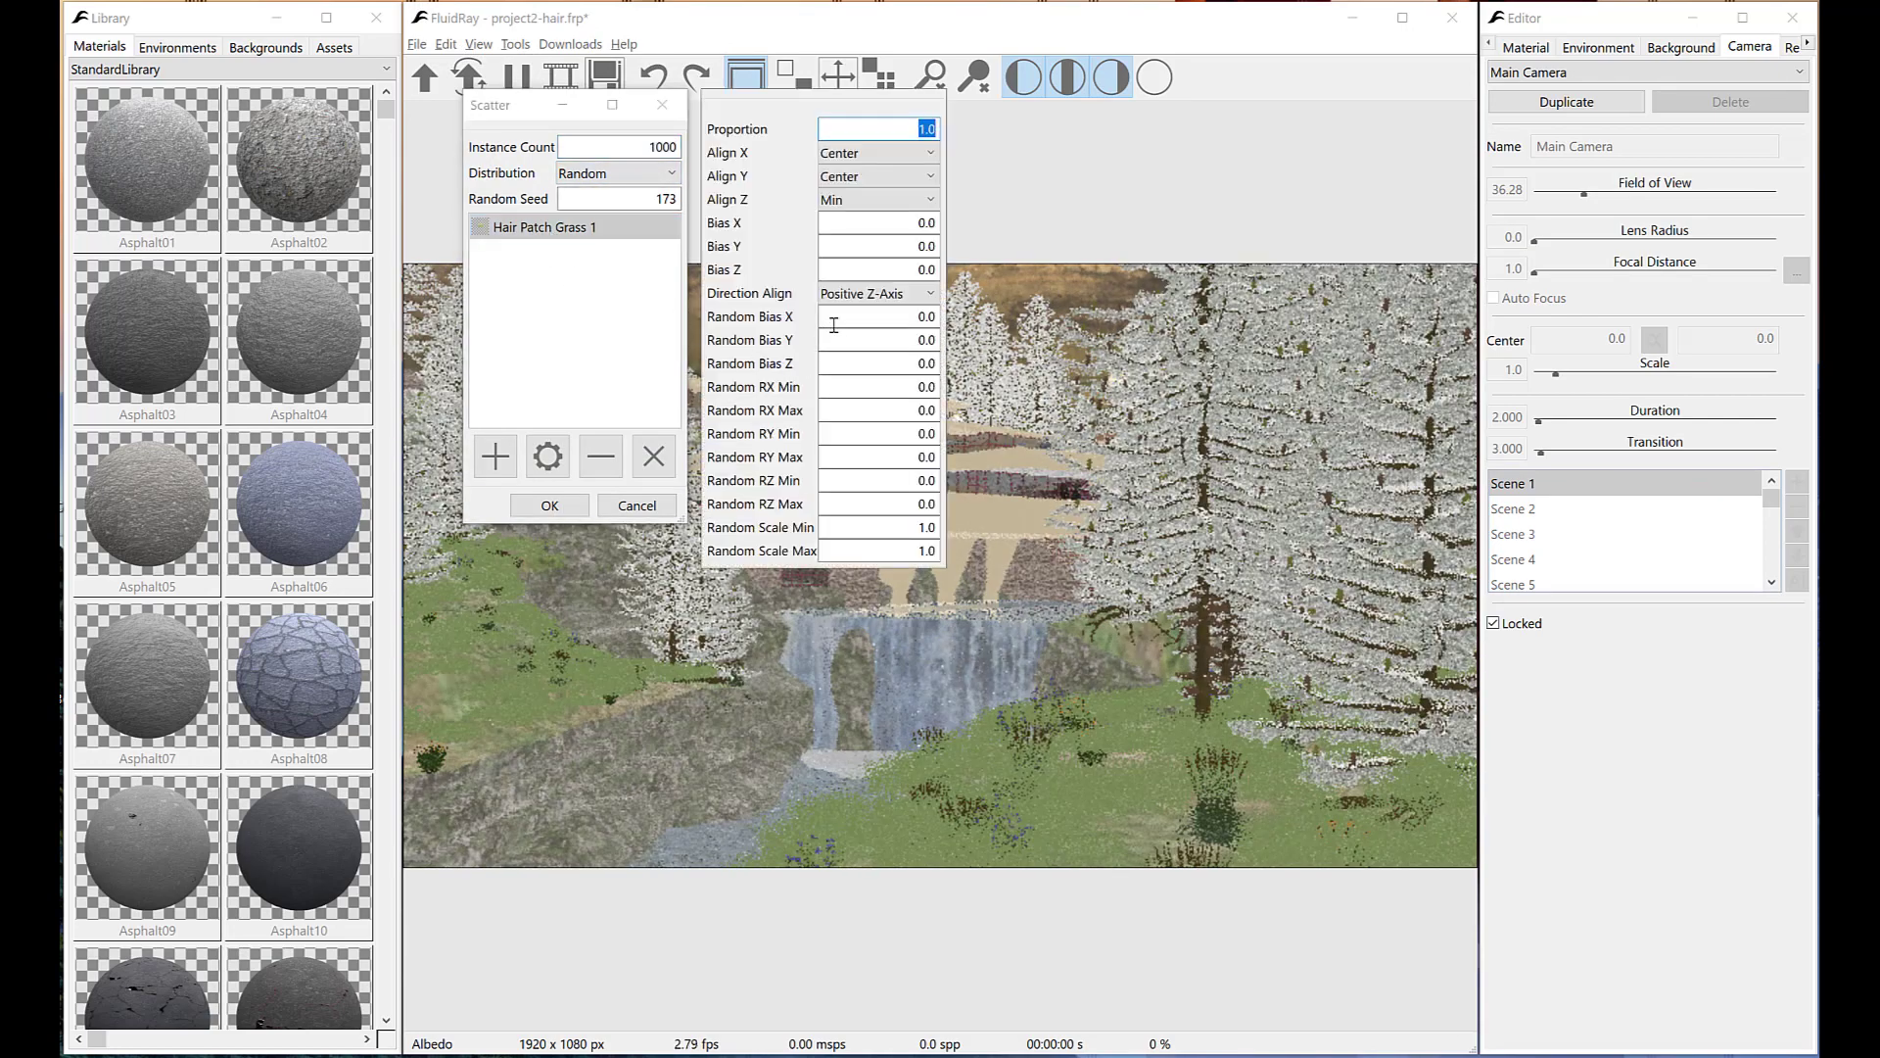
{"action": "left_click", "coordinate": [857, 294]}
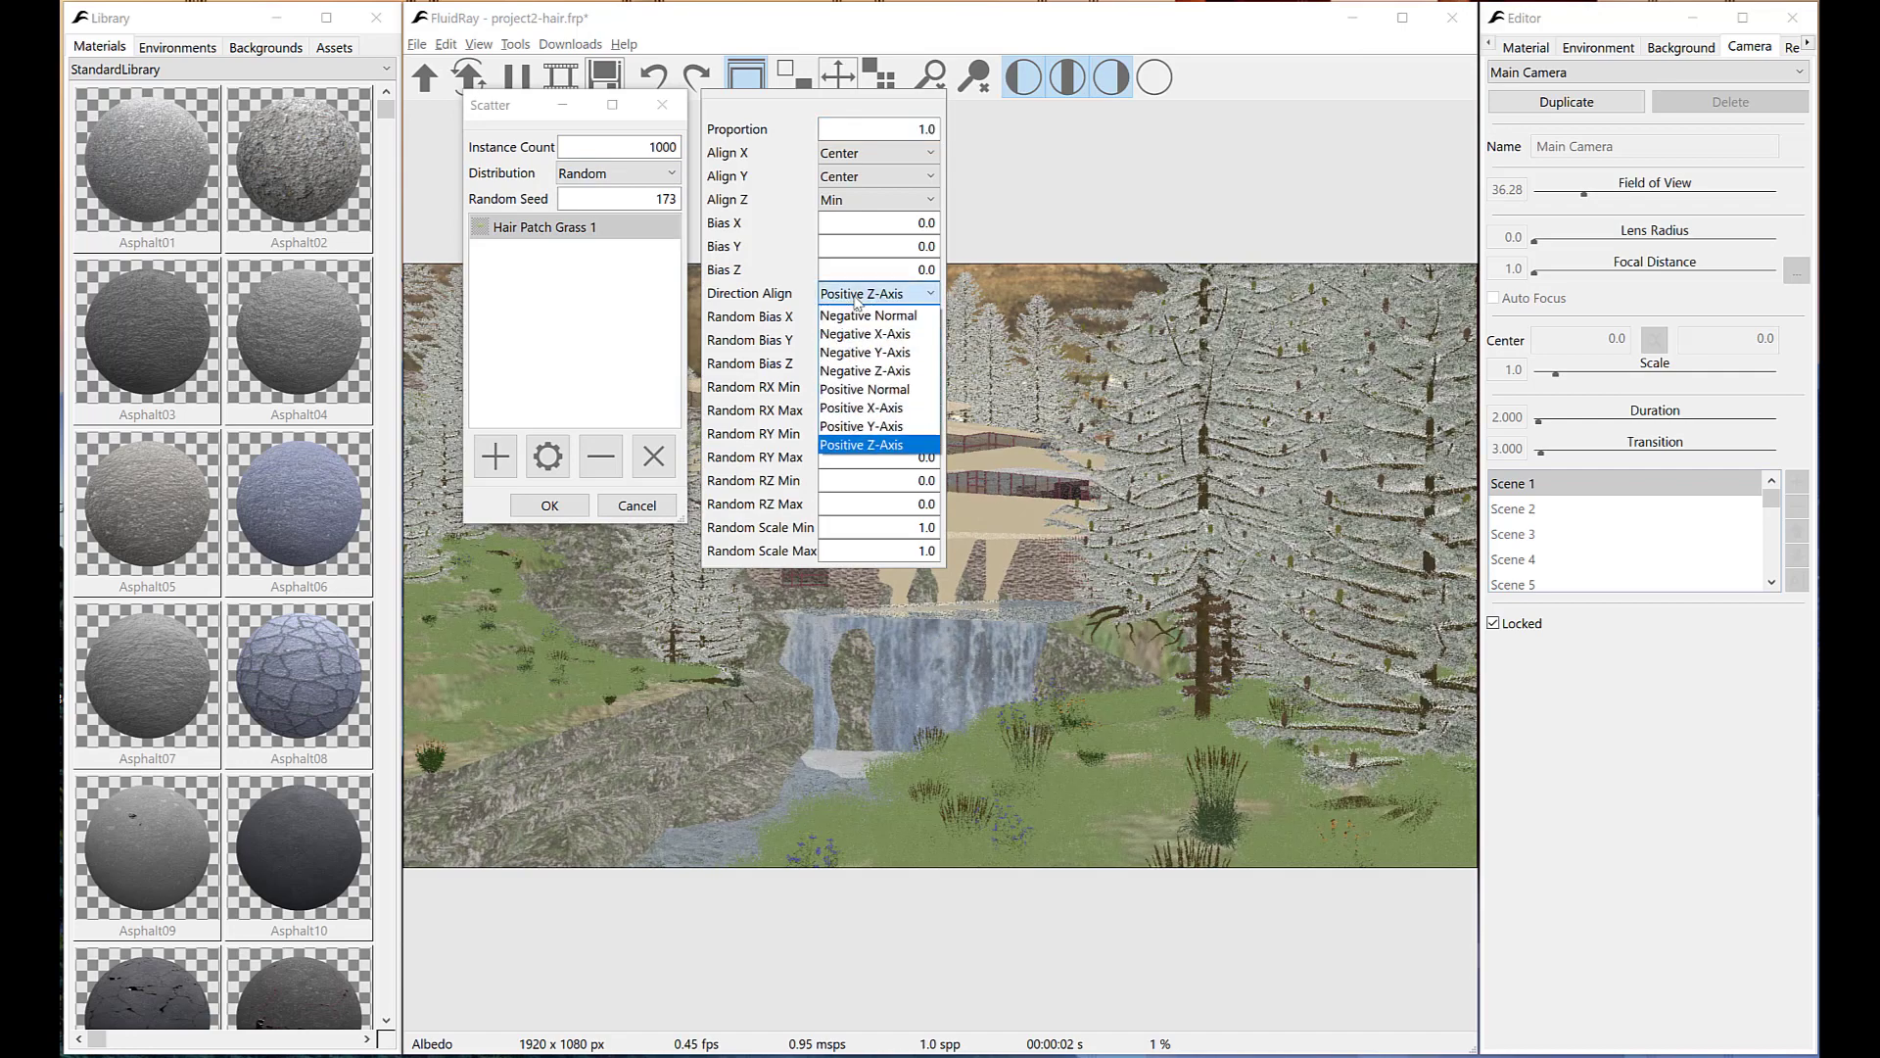
{"action": "left_click", "coordinate": [848, 389]}
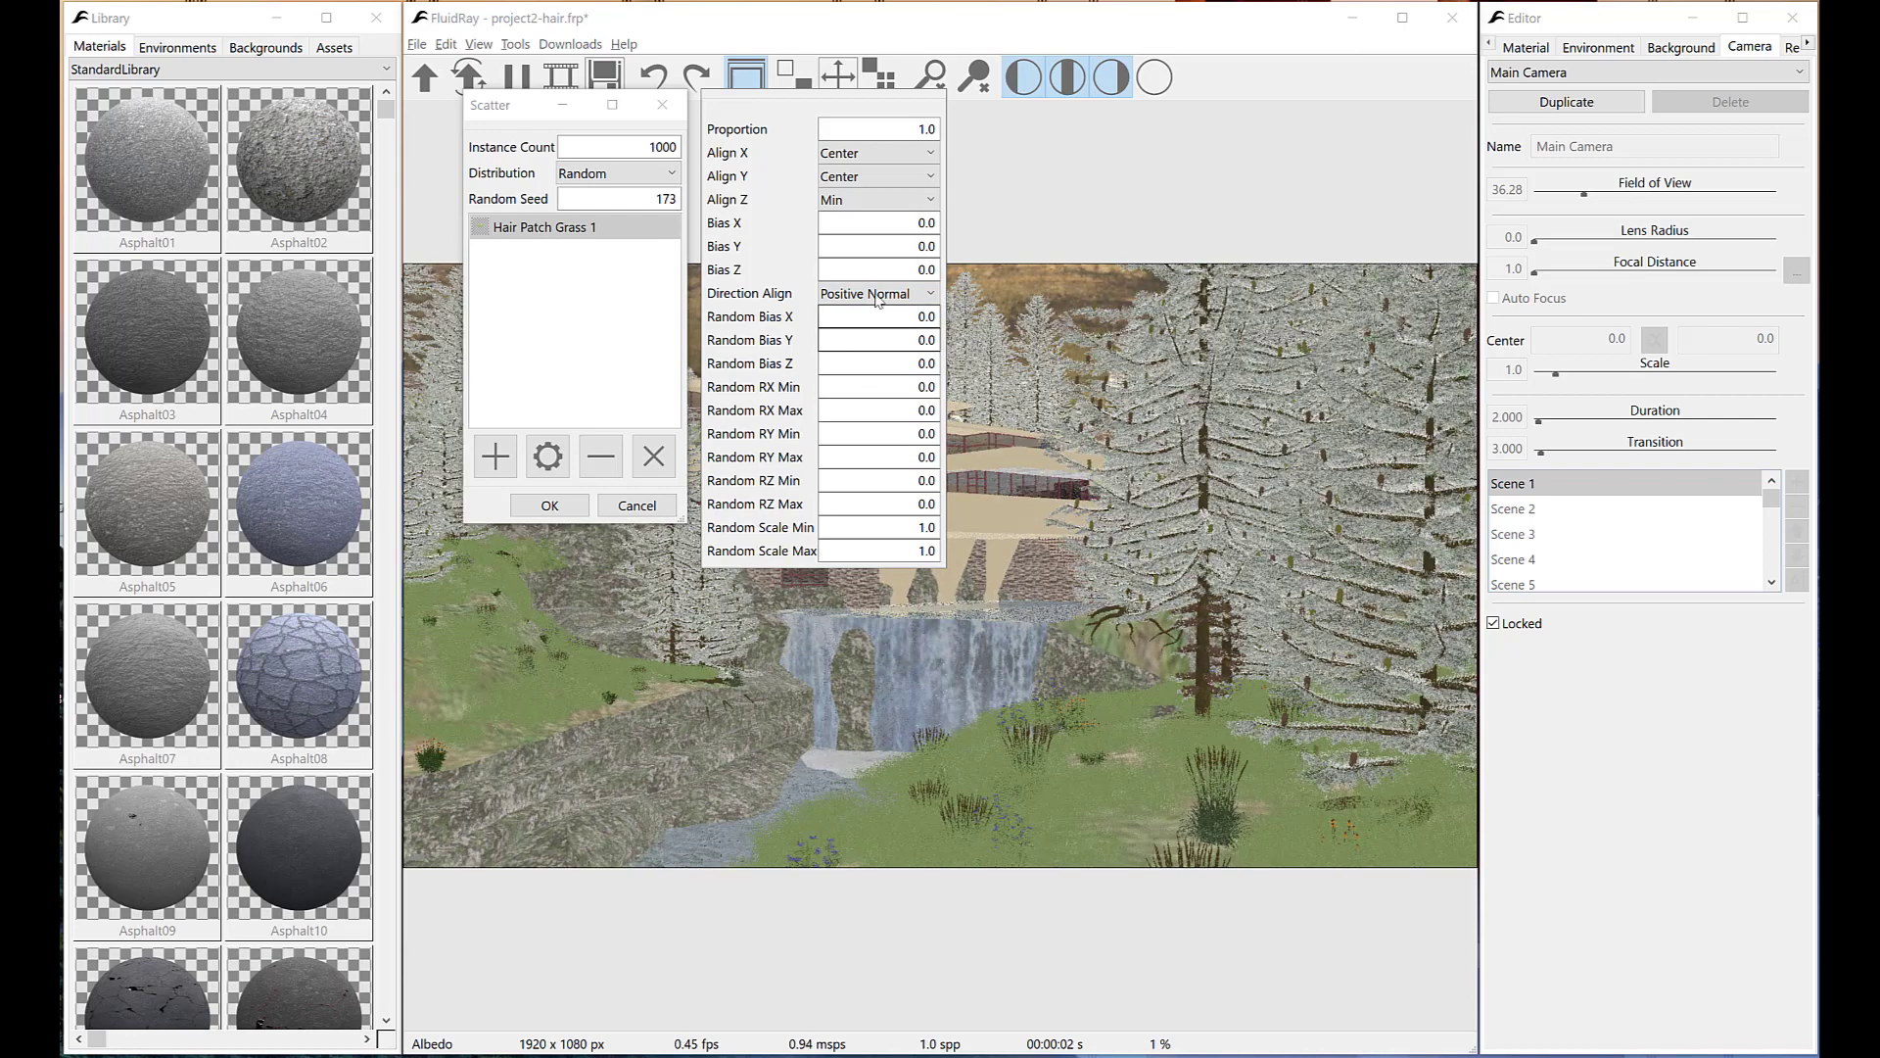
{"action": "left_click", "coordinate": [893, 271]}
{"action": "type", "text": "-0.3"}
{"action": "key", "text": "Return"}
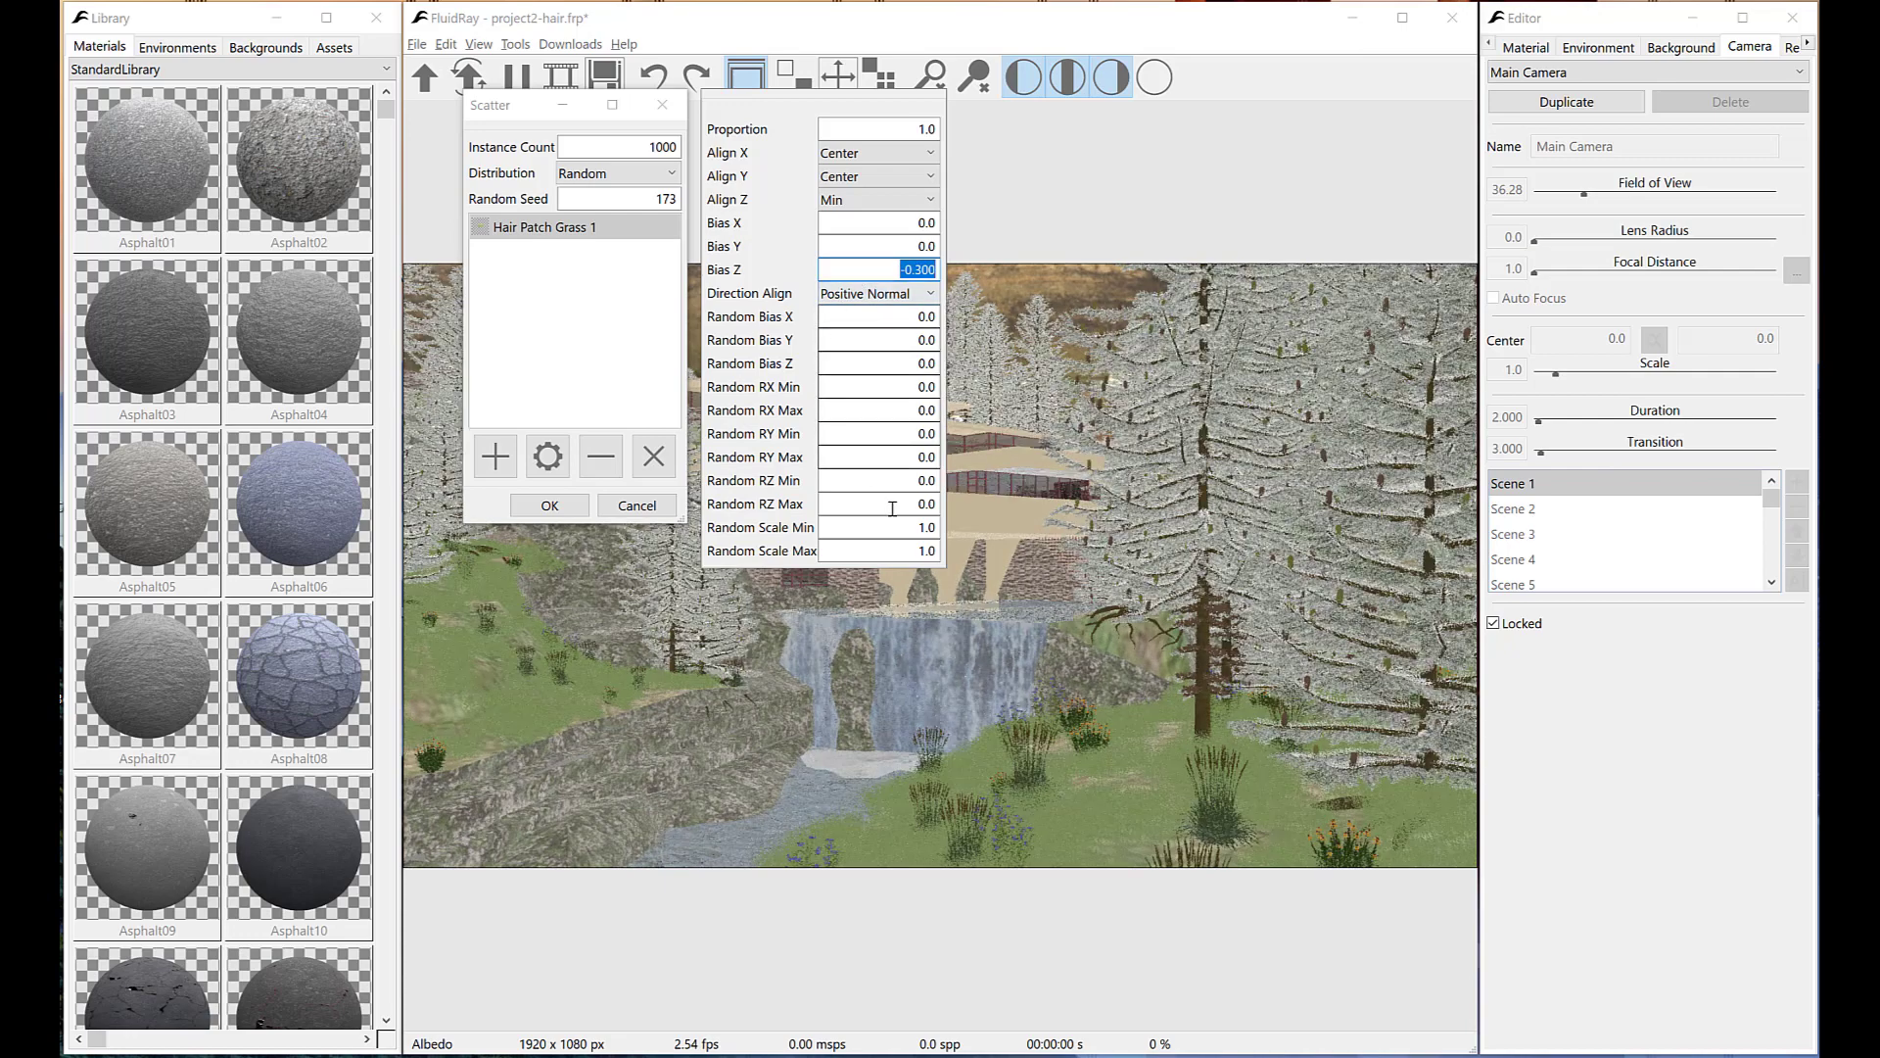
Give Hair Patch Grass 1 random scale max 1.3 and random RZ max 180.
{"action": "left_click", "coordinate": [925, 550]}
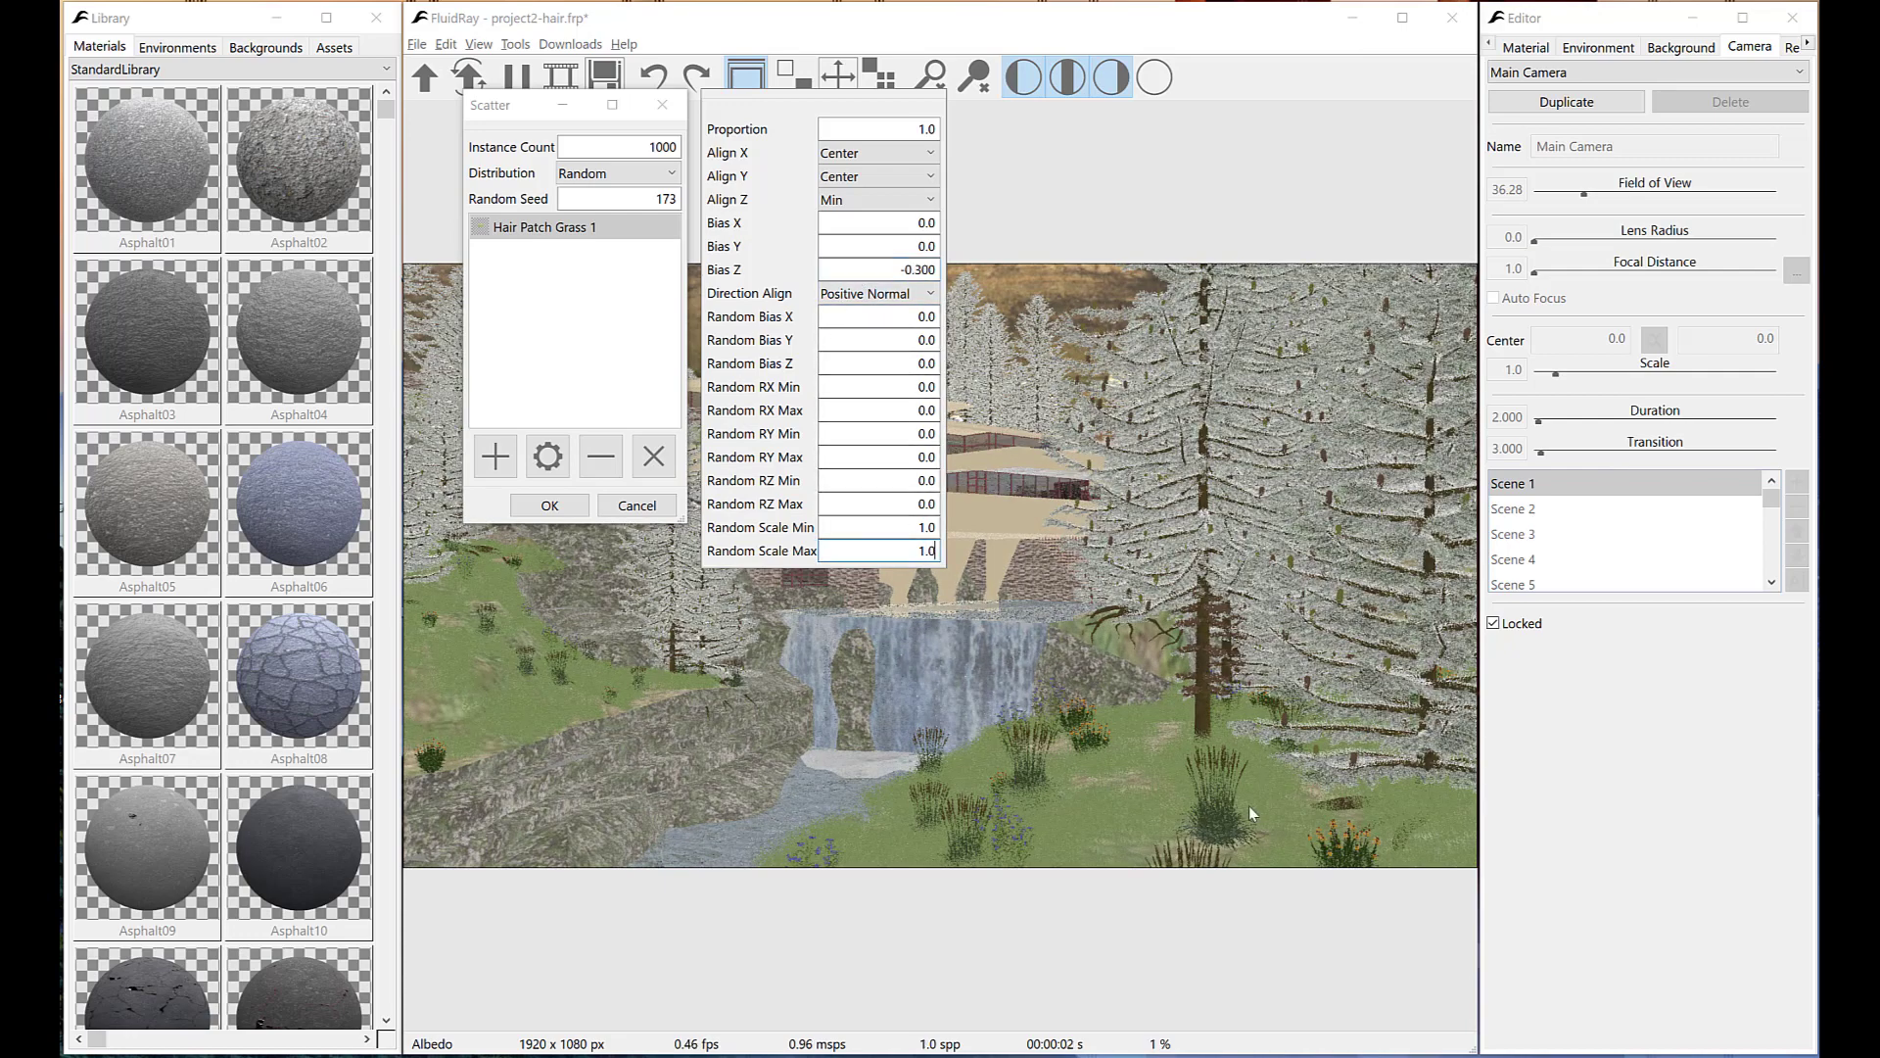
{"action": "key", "text": "BackSpace"}
{"action": "type", "text": "3"}
{"action": "key", "text": "Return"}
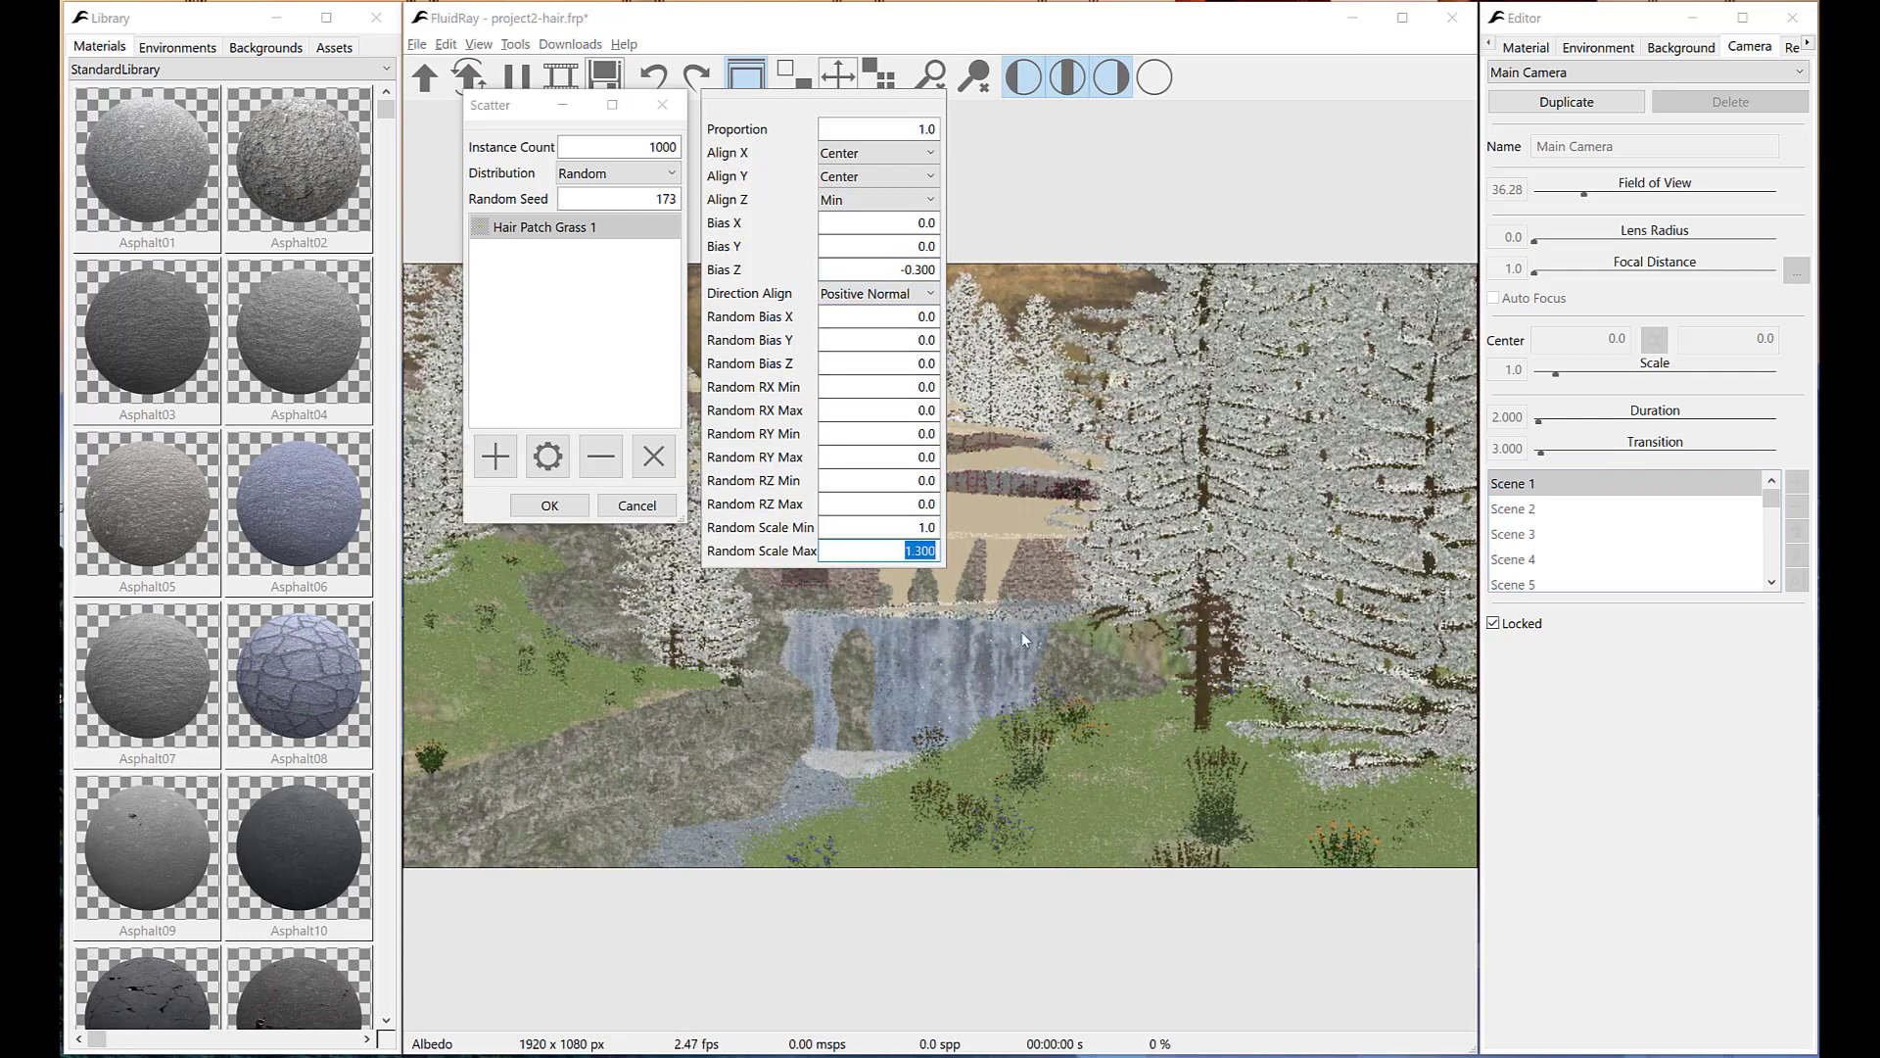
{"action": "left_click", "coordinate": [910, 504]}
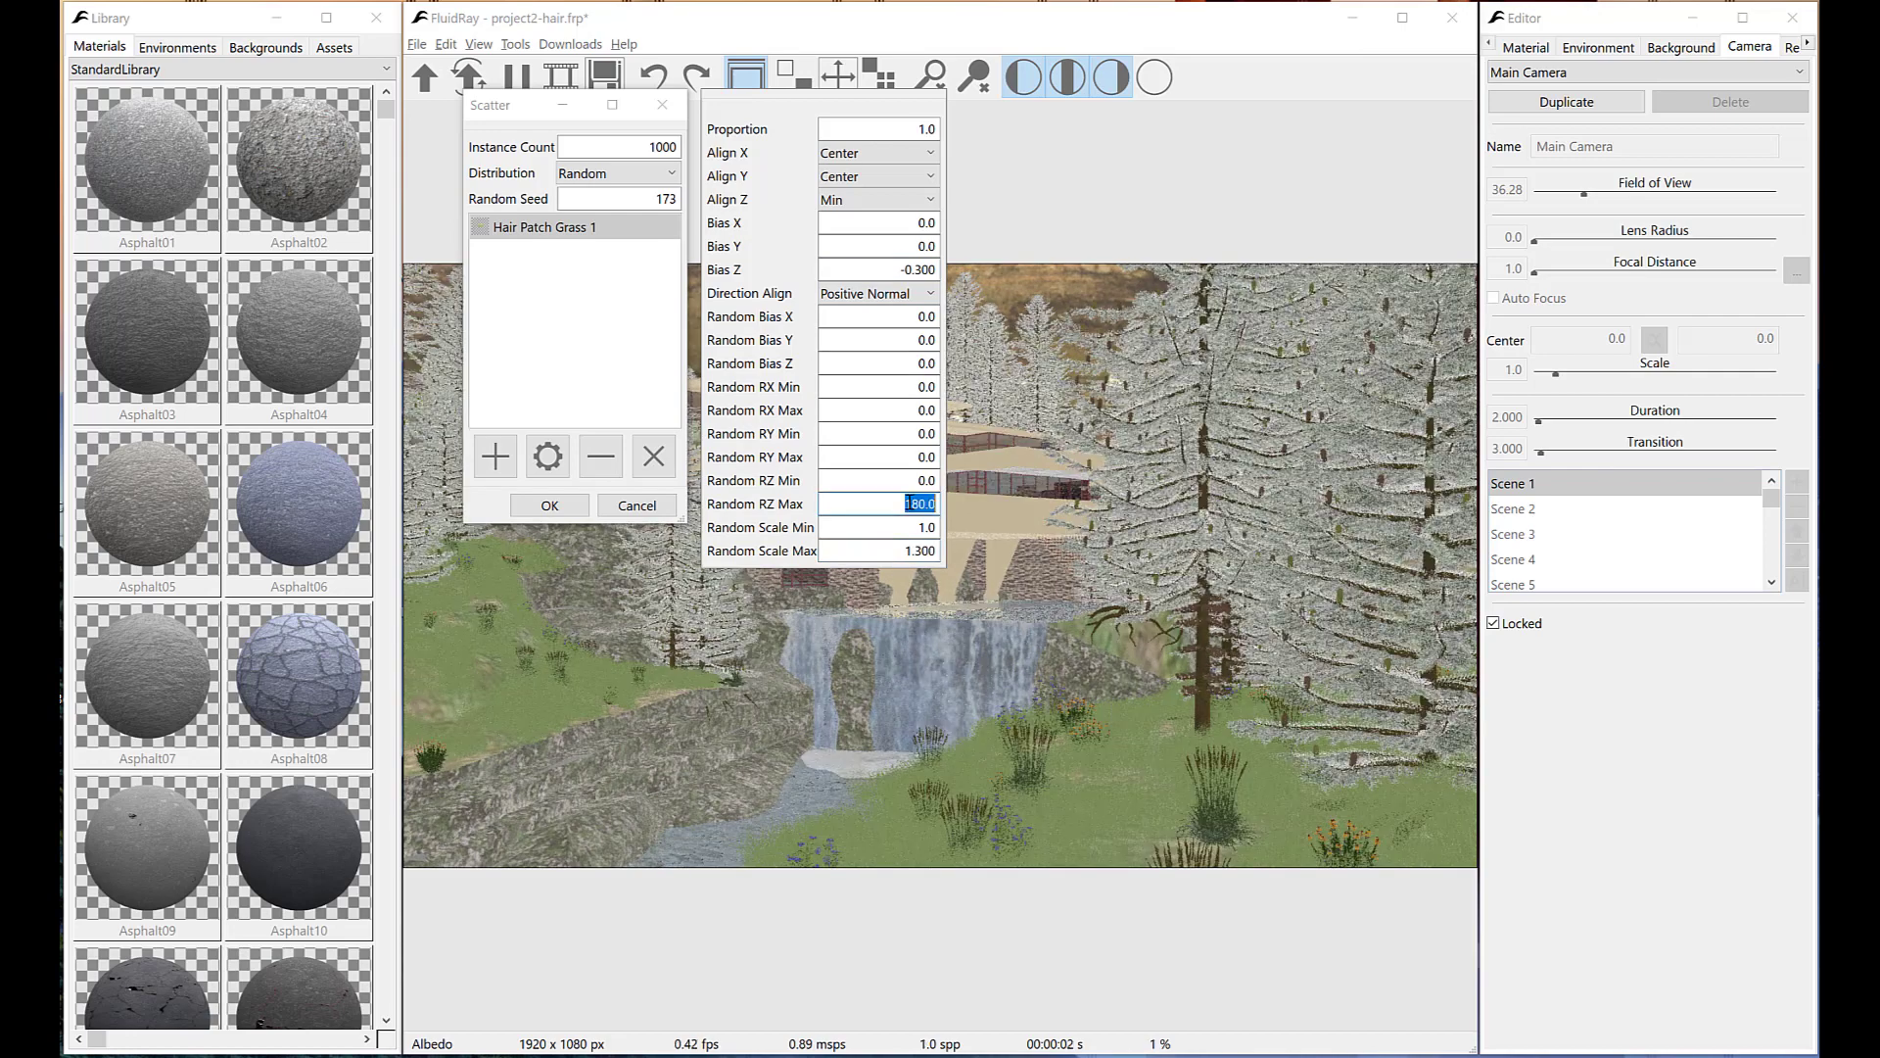
{"action": "key", "text": "Return"}
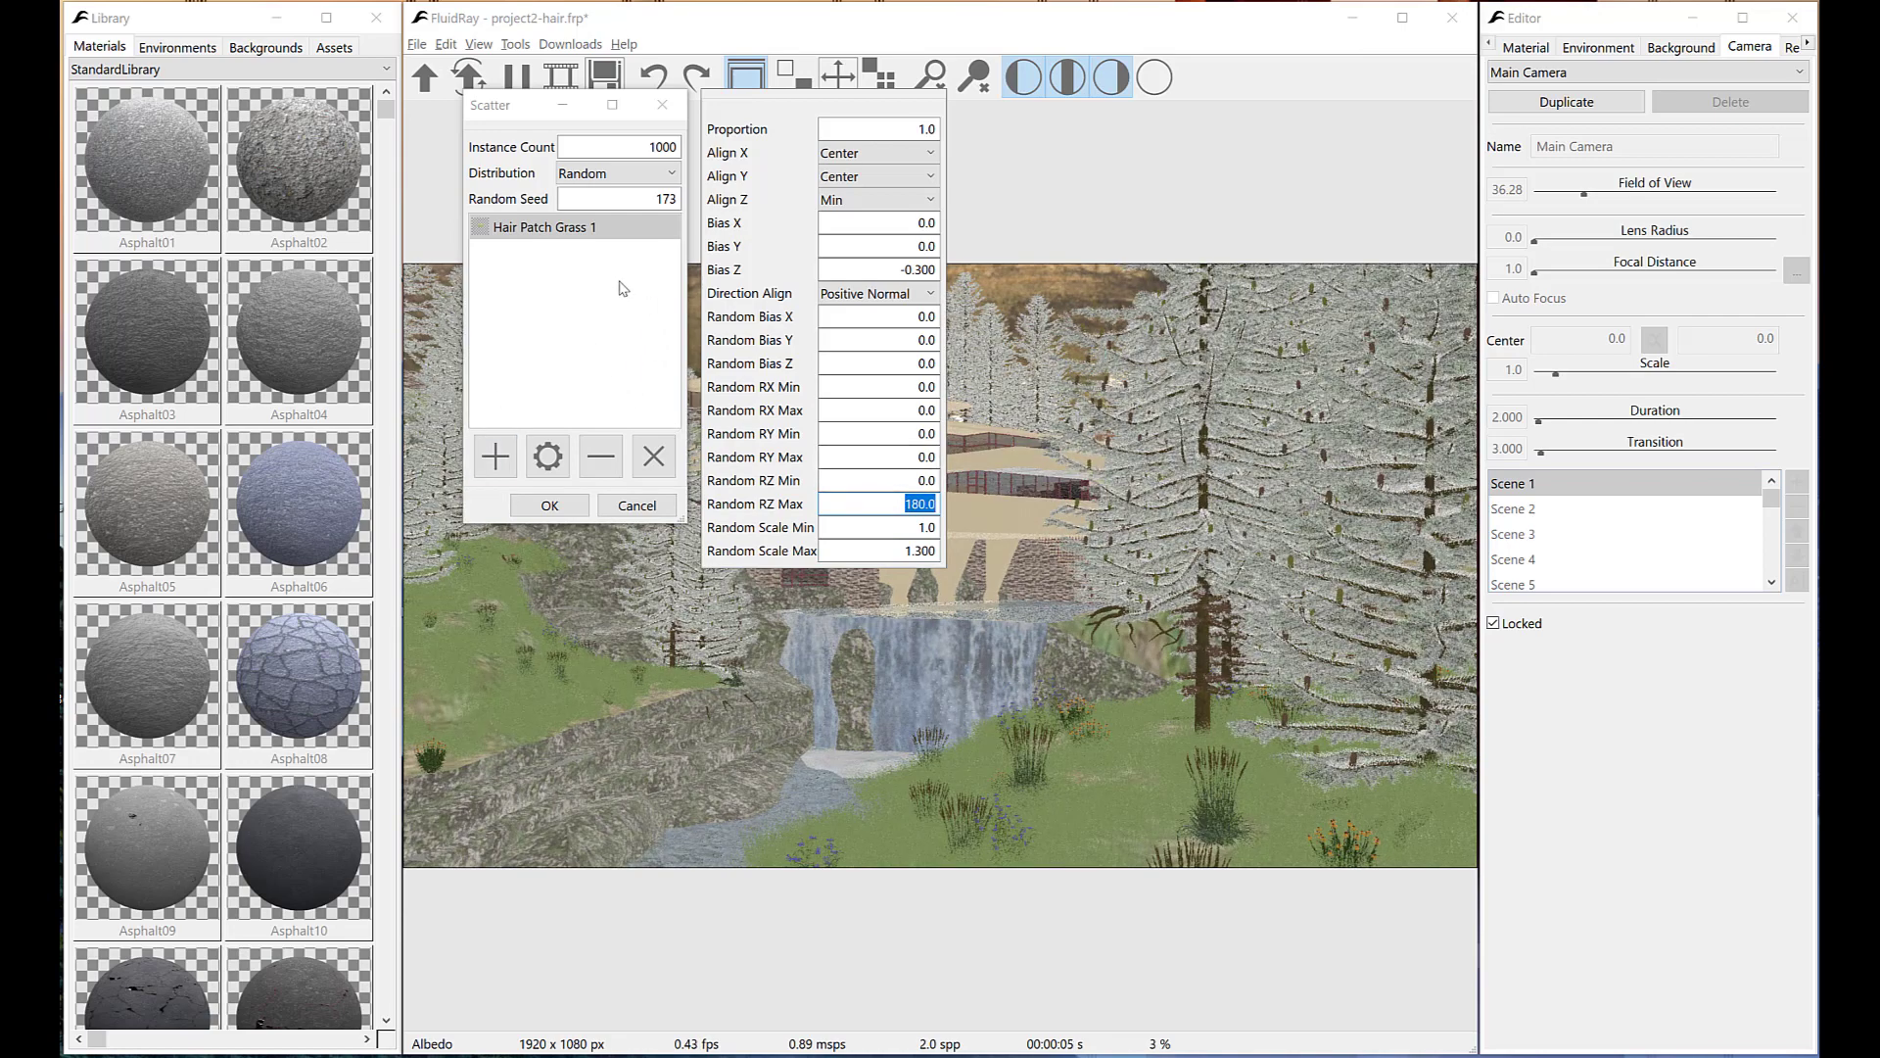
{"action": "left_click", "coordinate": [620, 287]}
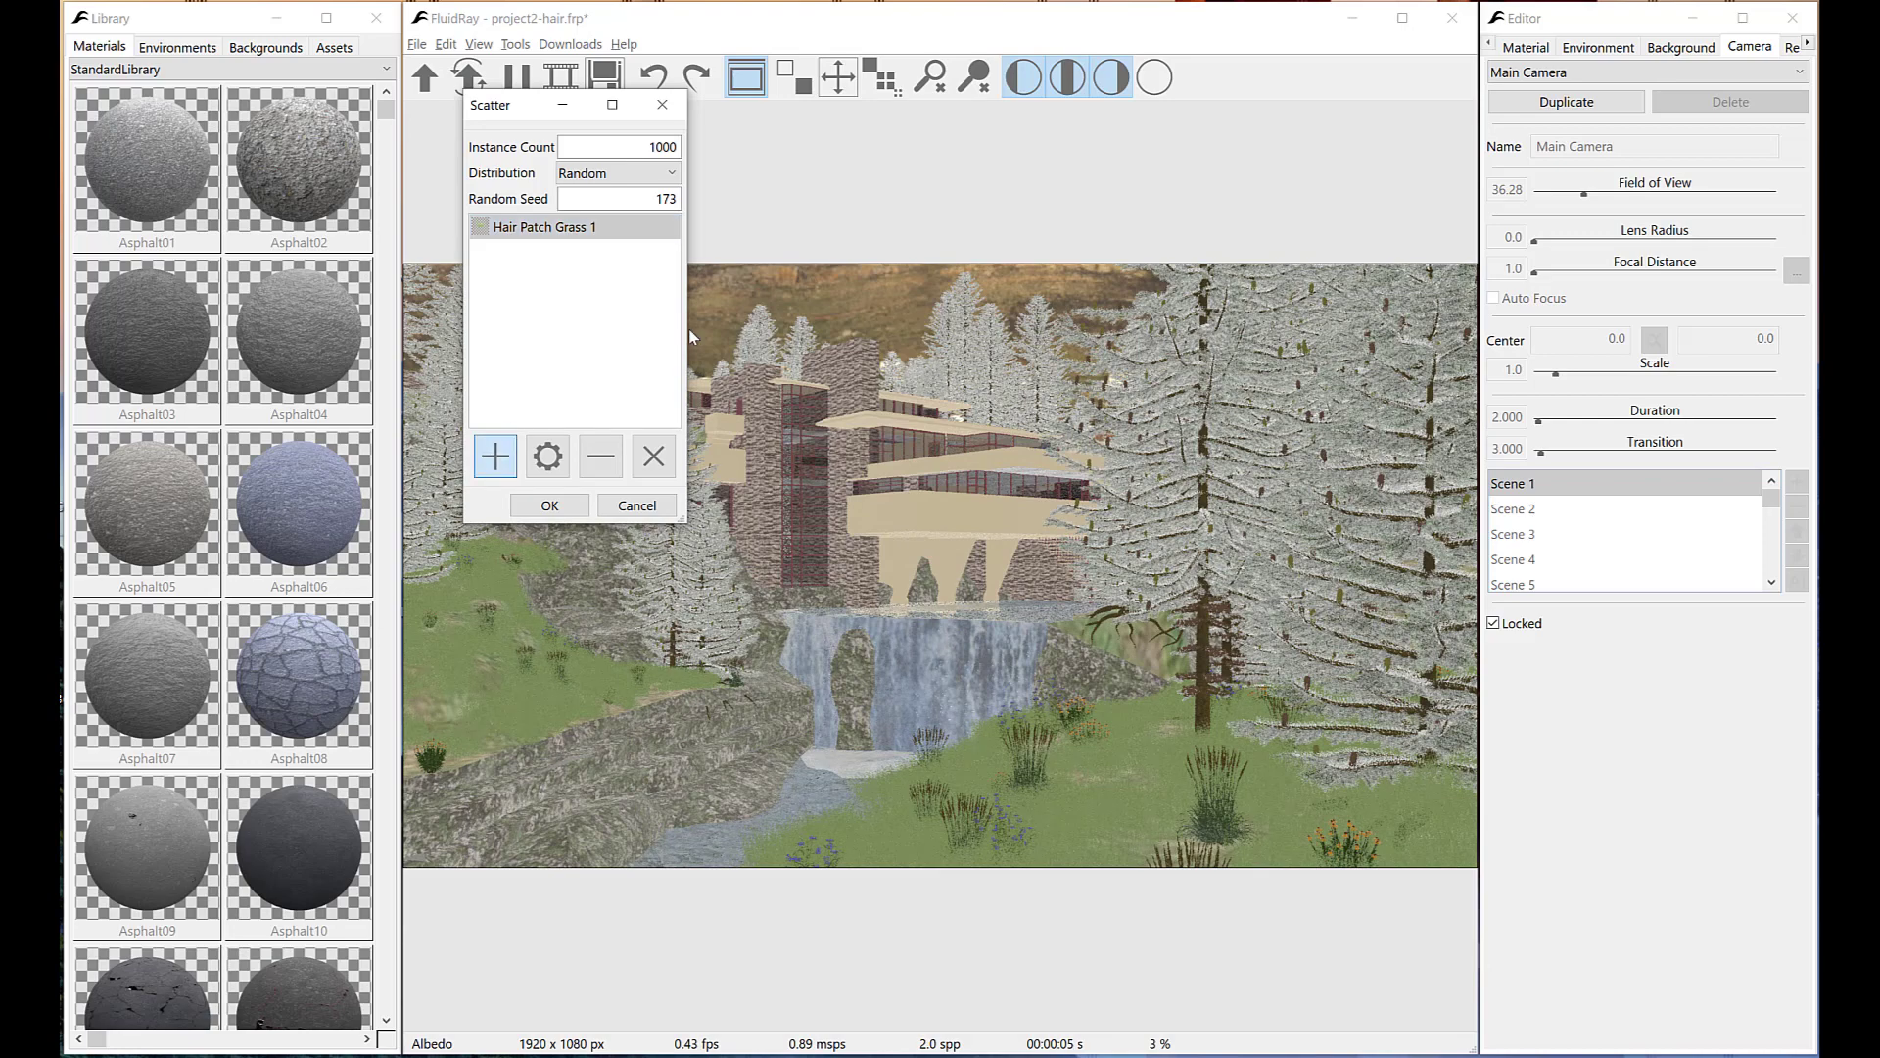
Add Hair Patch Grass 2 with Bias Z -0.3 and Positive Normal alignment.
{"action": "double_click", "coordinate": [613, 102]}
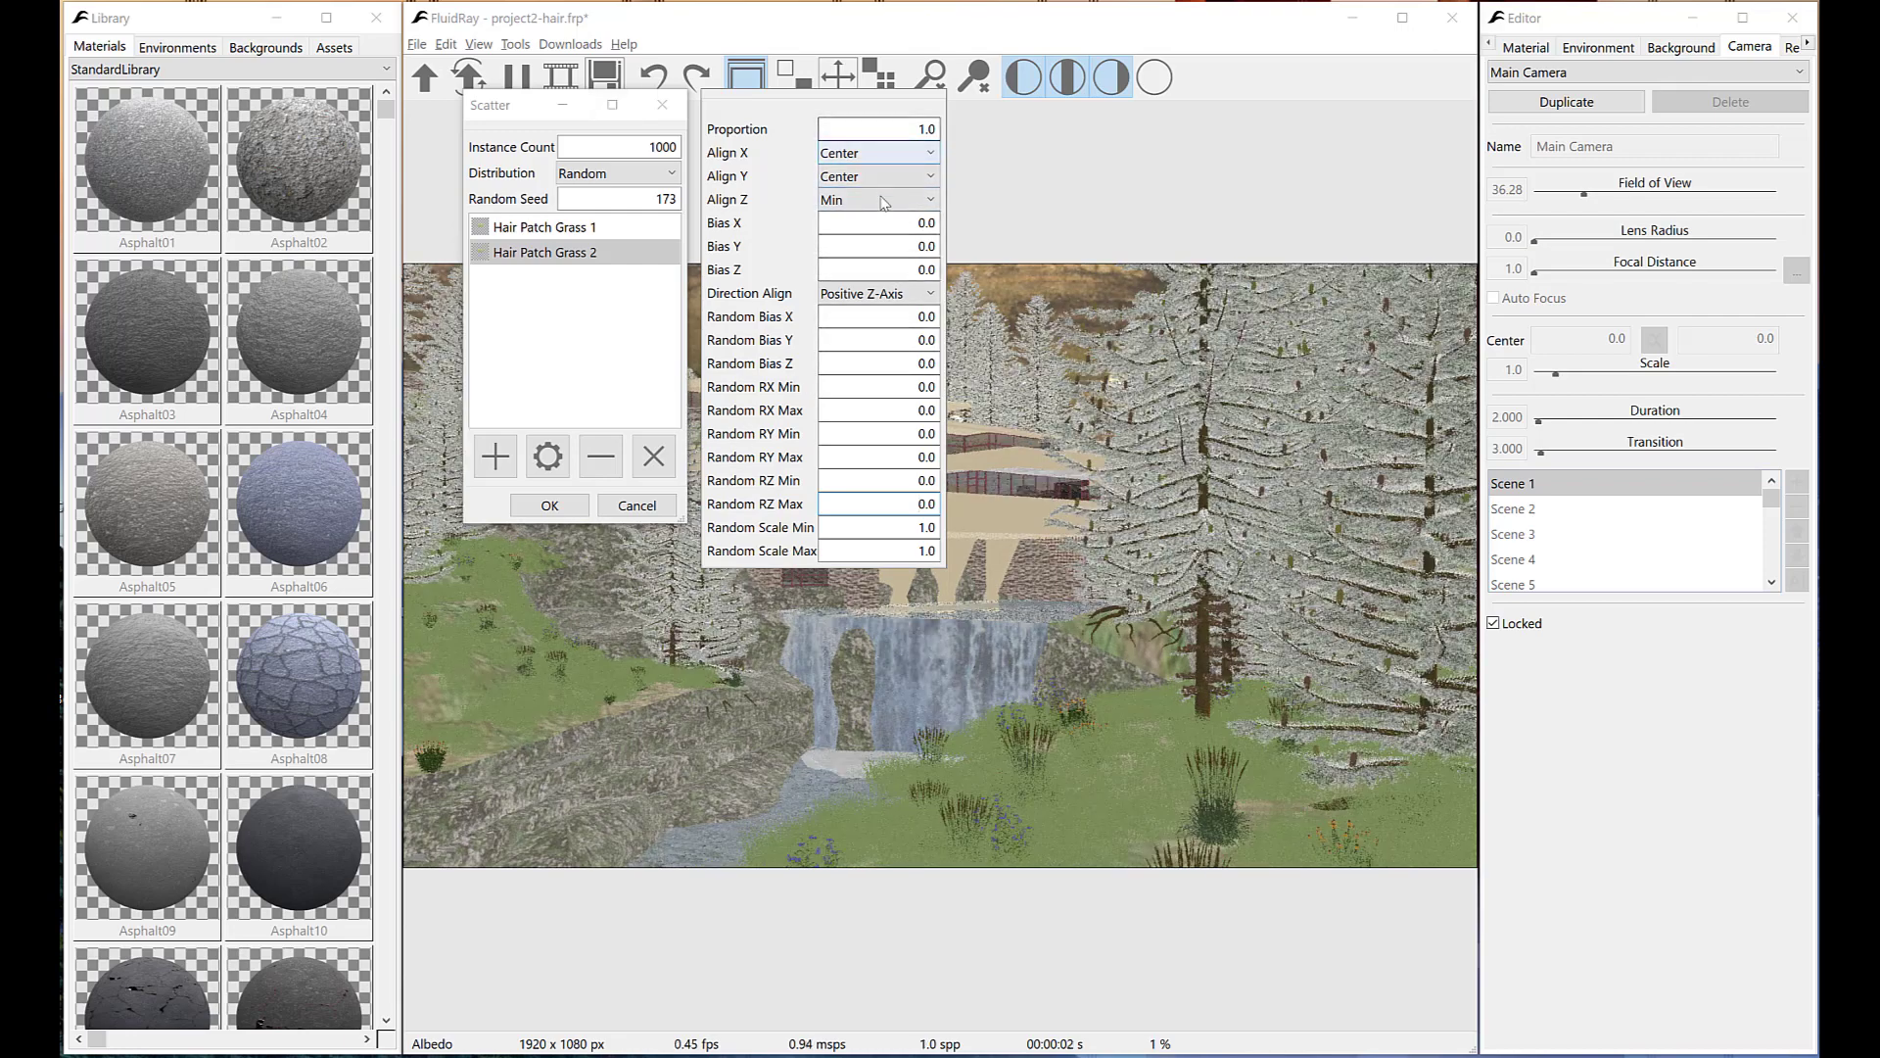
{"action": "left_click", "coordinate": [901, 272]}
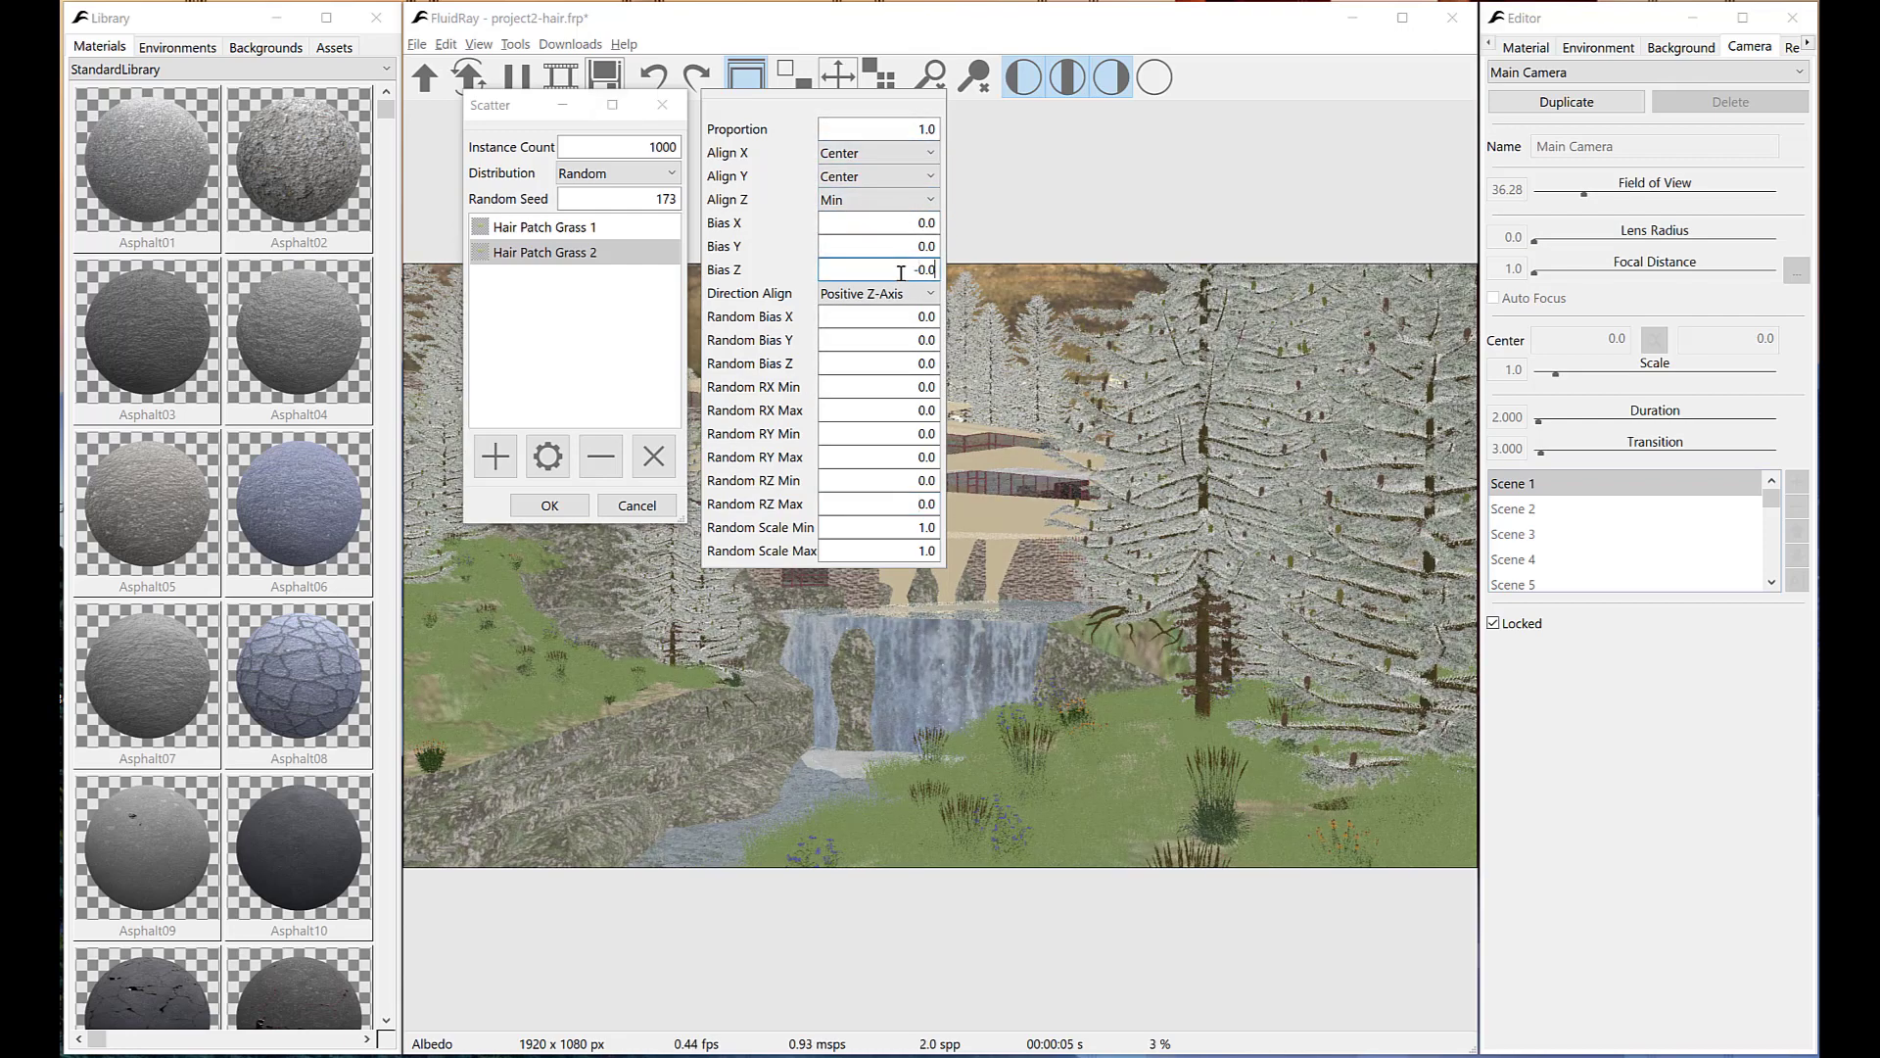
{"action": "key", "text": "BackSpace"}
{"action": "type", "text": "3"}
{"action": "key", "text": "Return"}
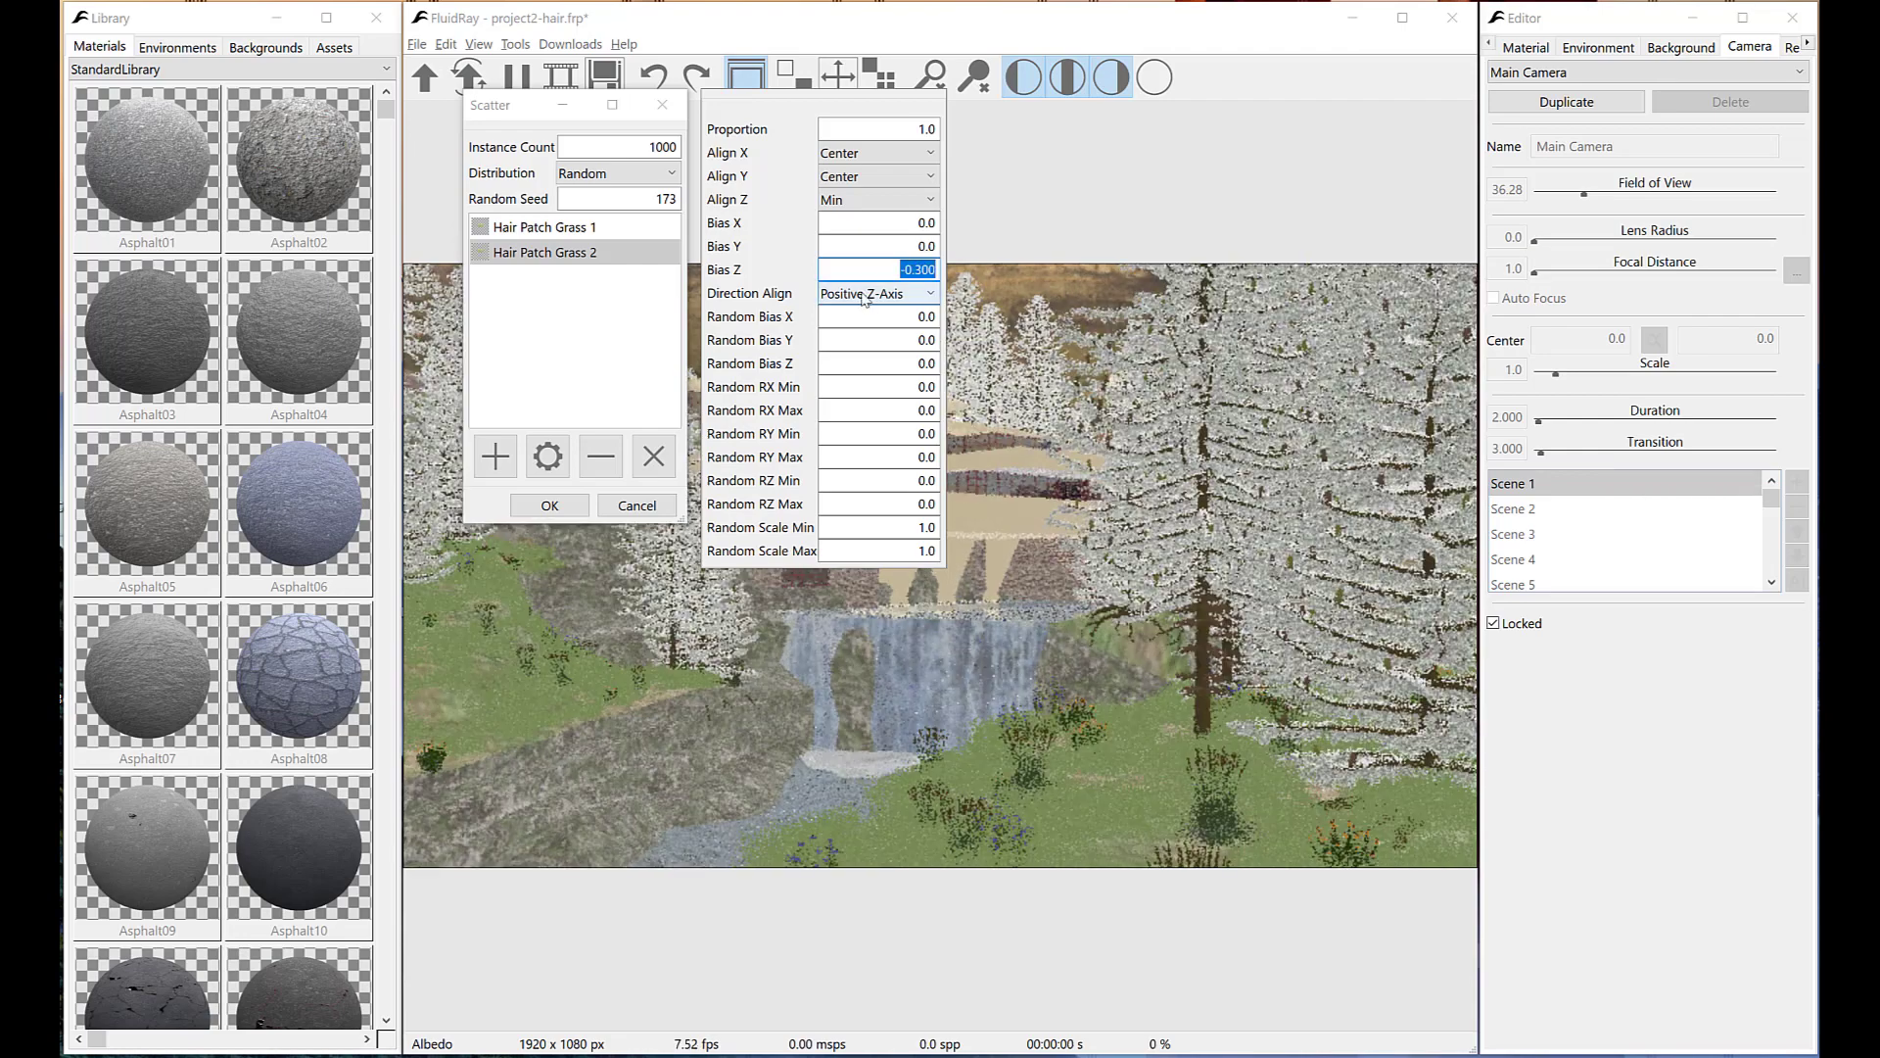
{"action": "left_click", "coordinate": [865, 294]}
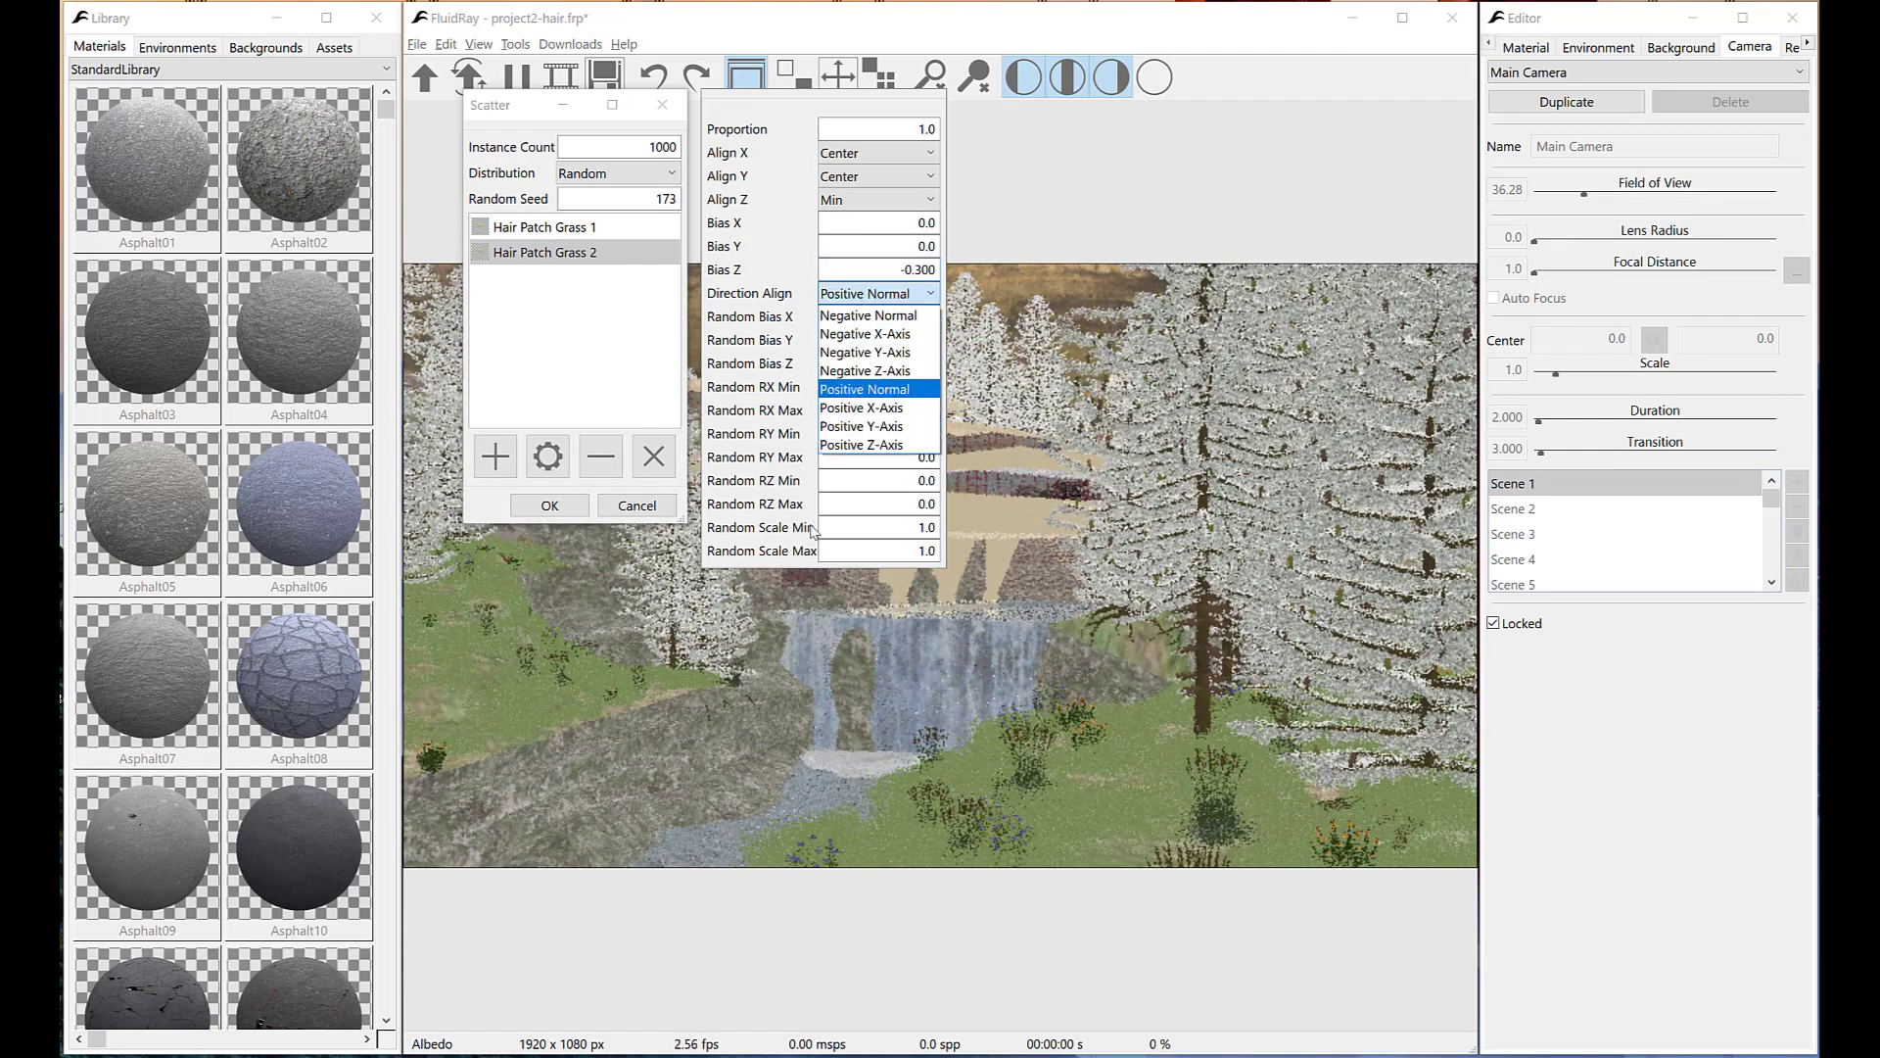
{"action": "left_click", "coordinate": [866, 390]}
Set Hair Patch Grass 2's random scale max to 1.3 and RZ max to 180.
{"action": "left_click", "coordinate": [930, 550]}
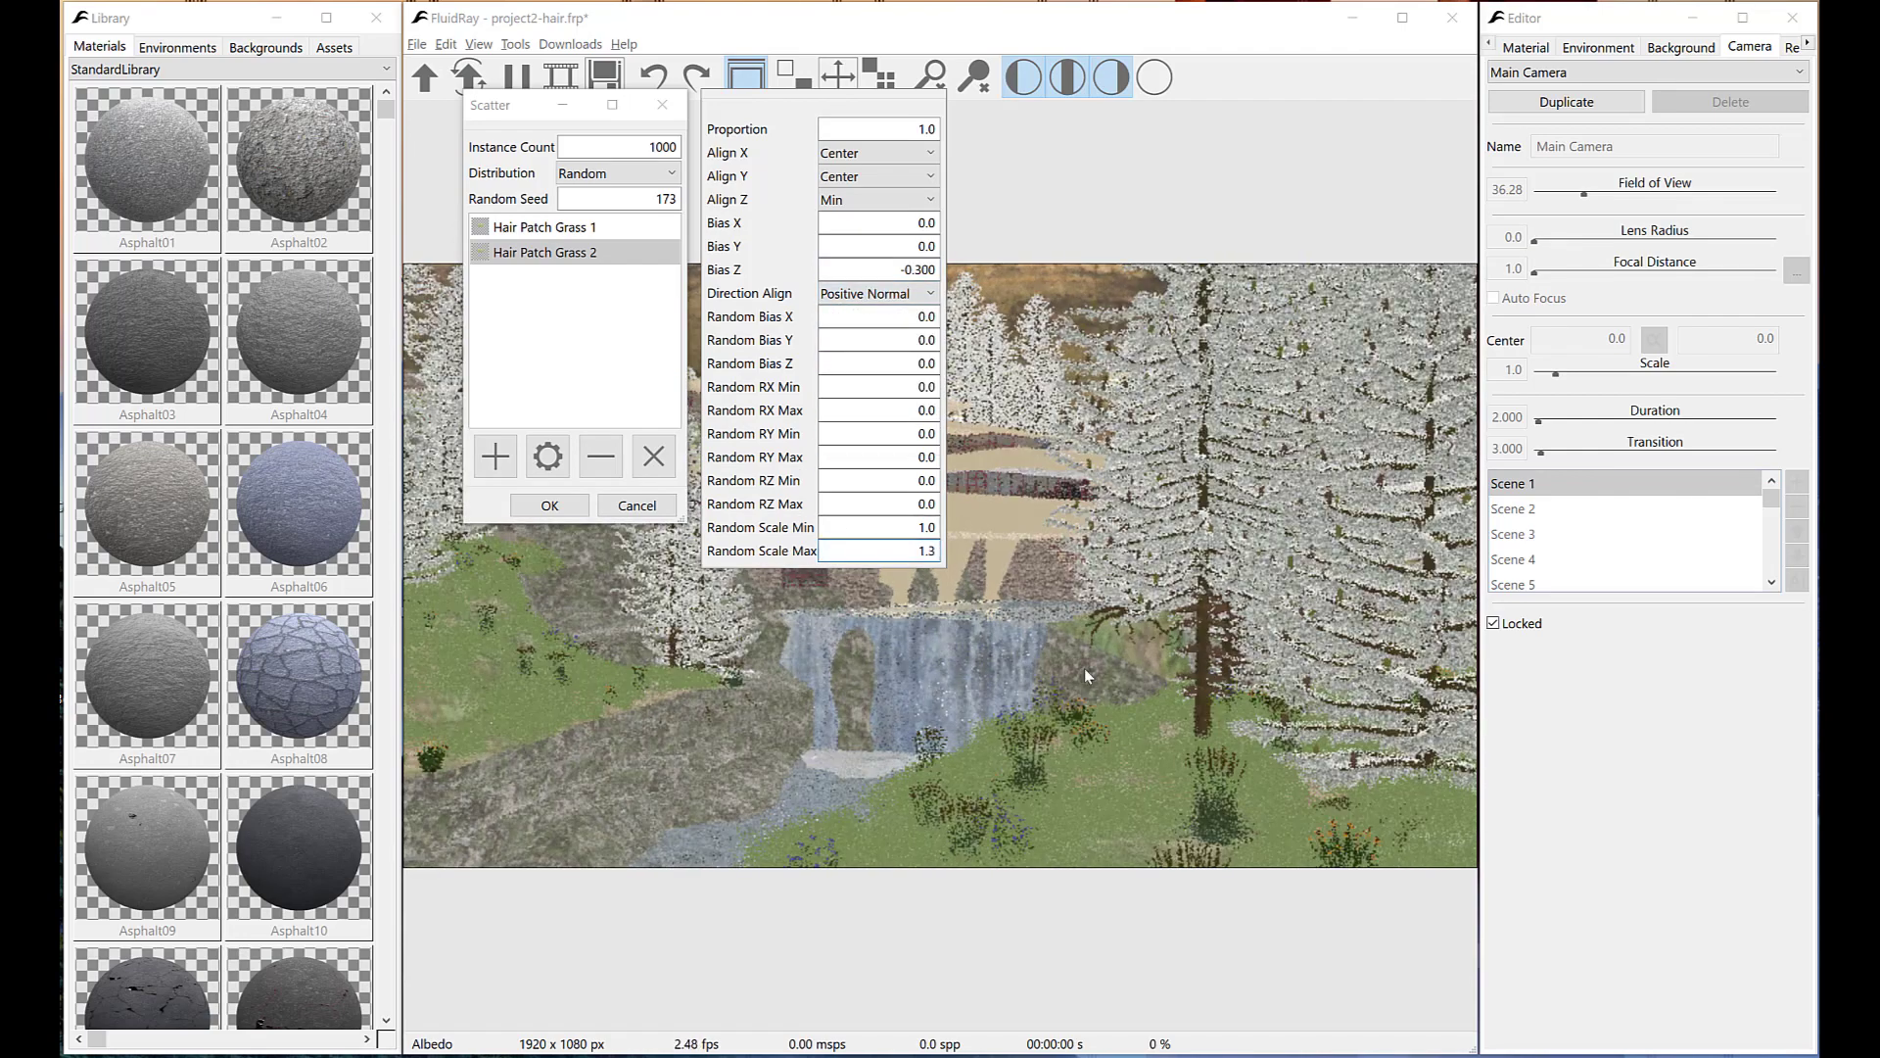
{"action": "type", "text": "3"}
{"action": "key", "text": "Return"}
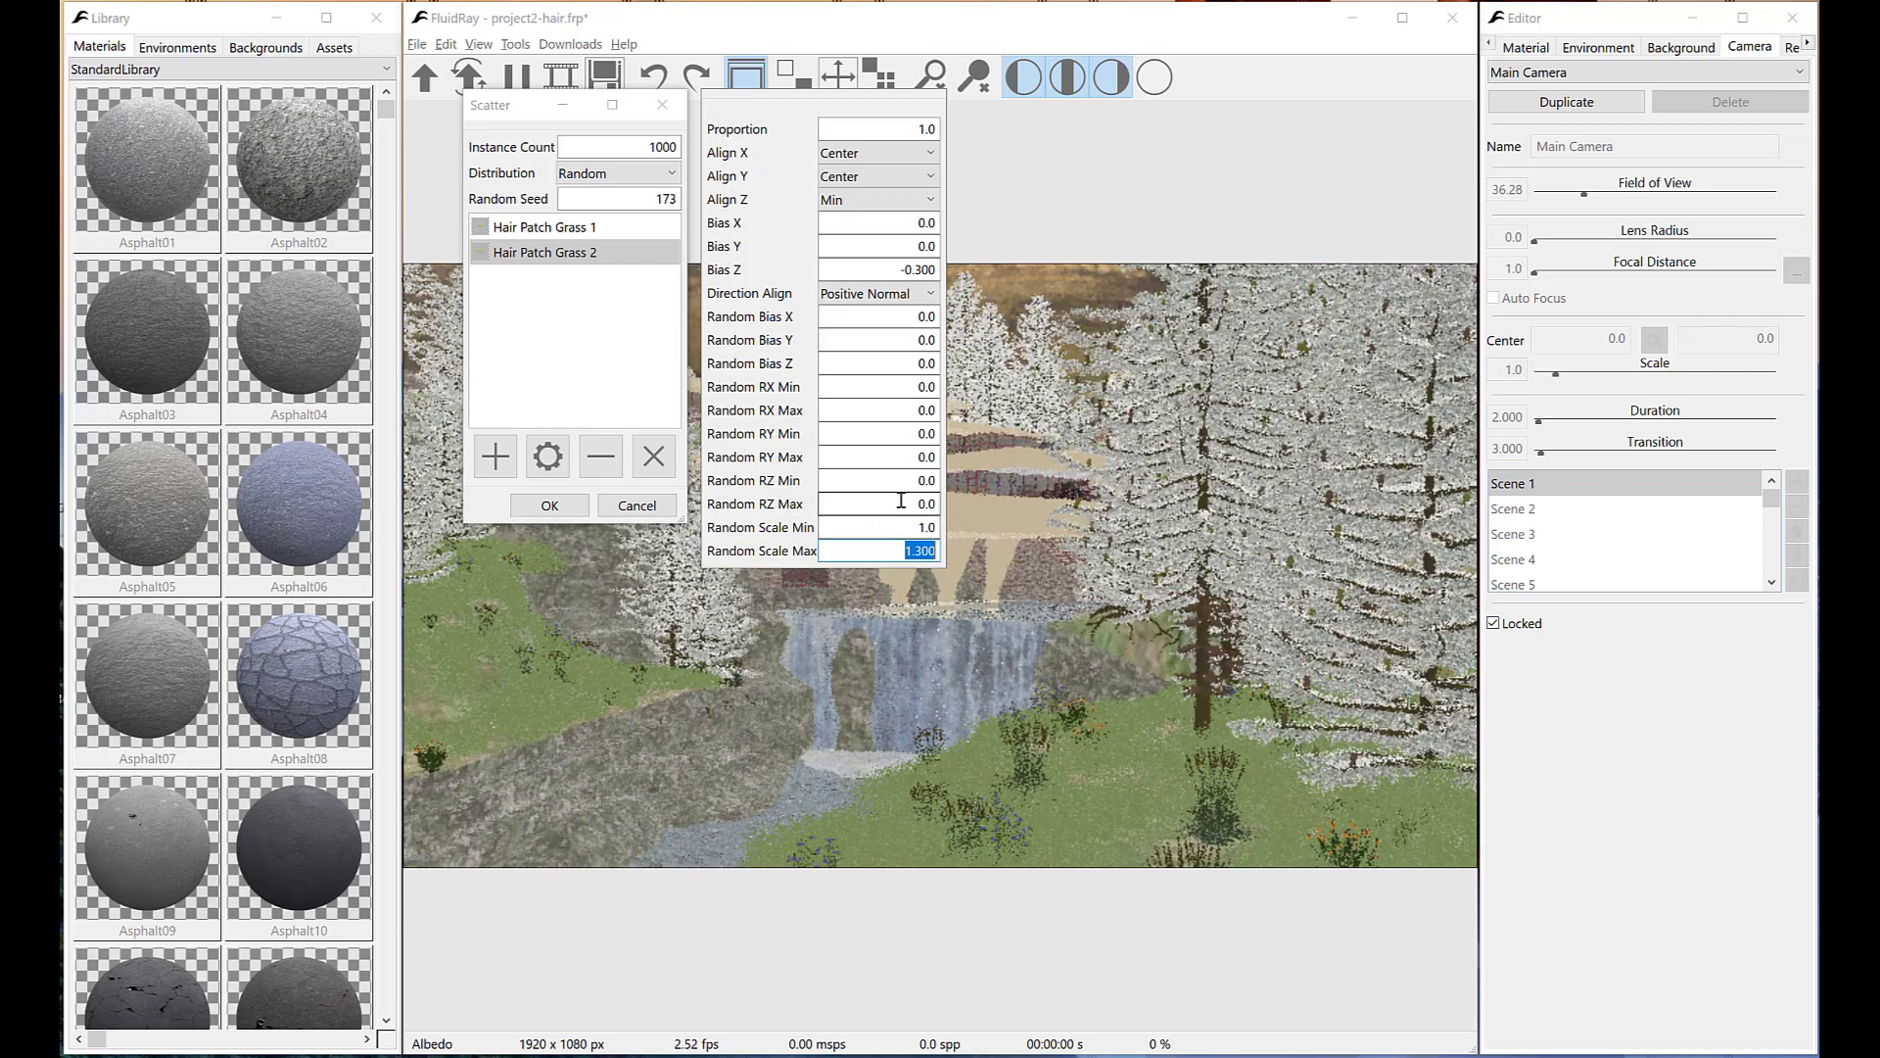
{"action": "left_click", "coordinate": [914, 504]}
{"action": "type", "text": "18"}
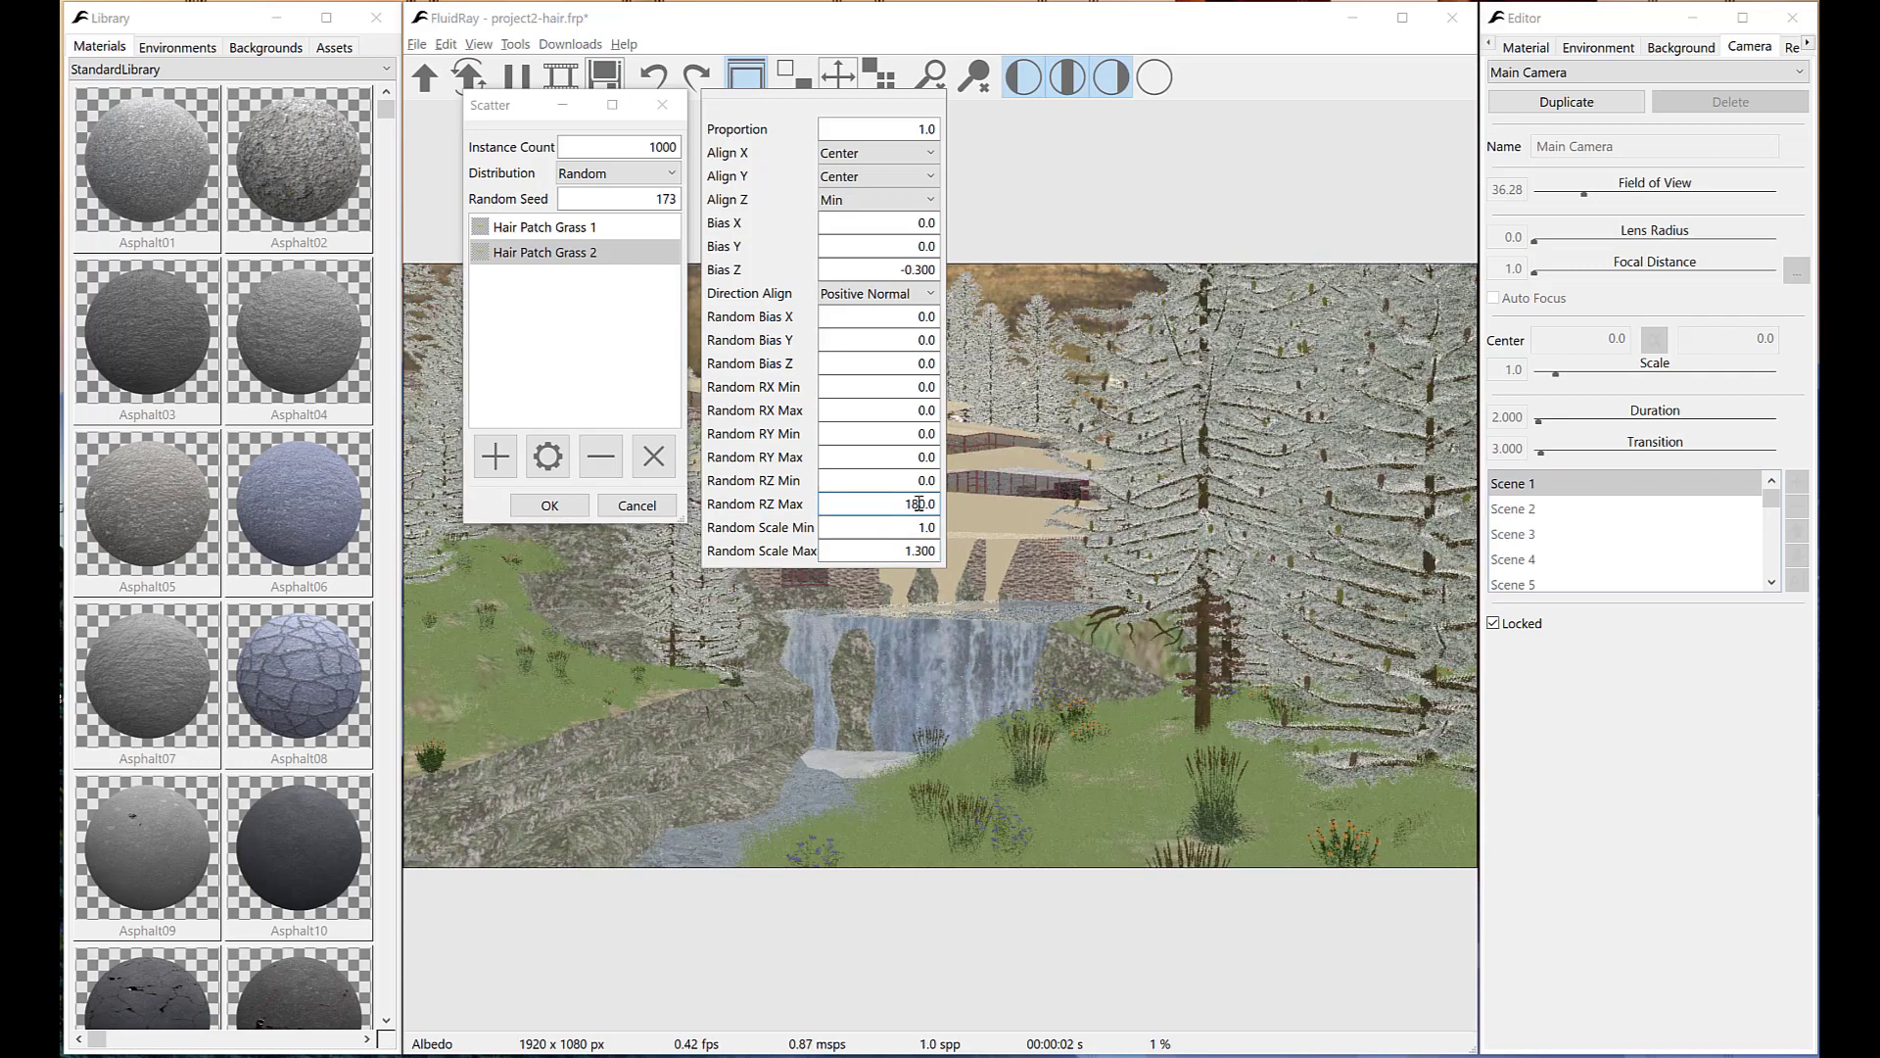
{"action": "key", "text": "Return"}
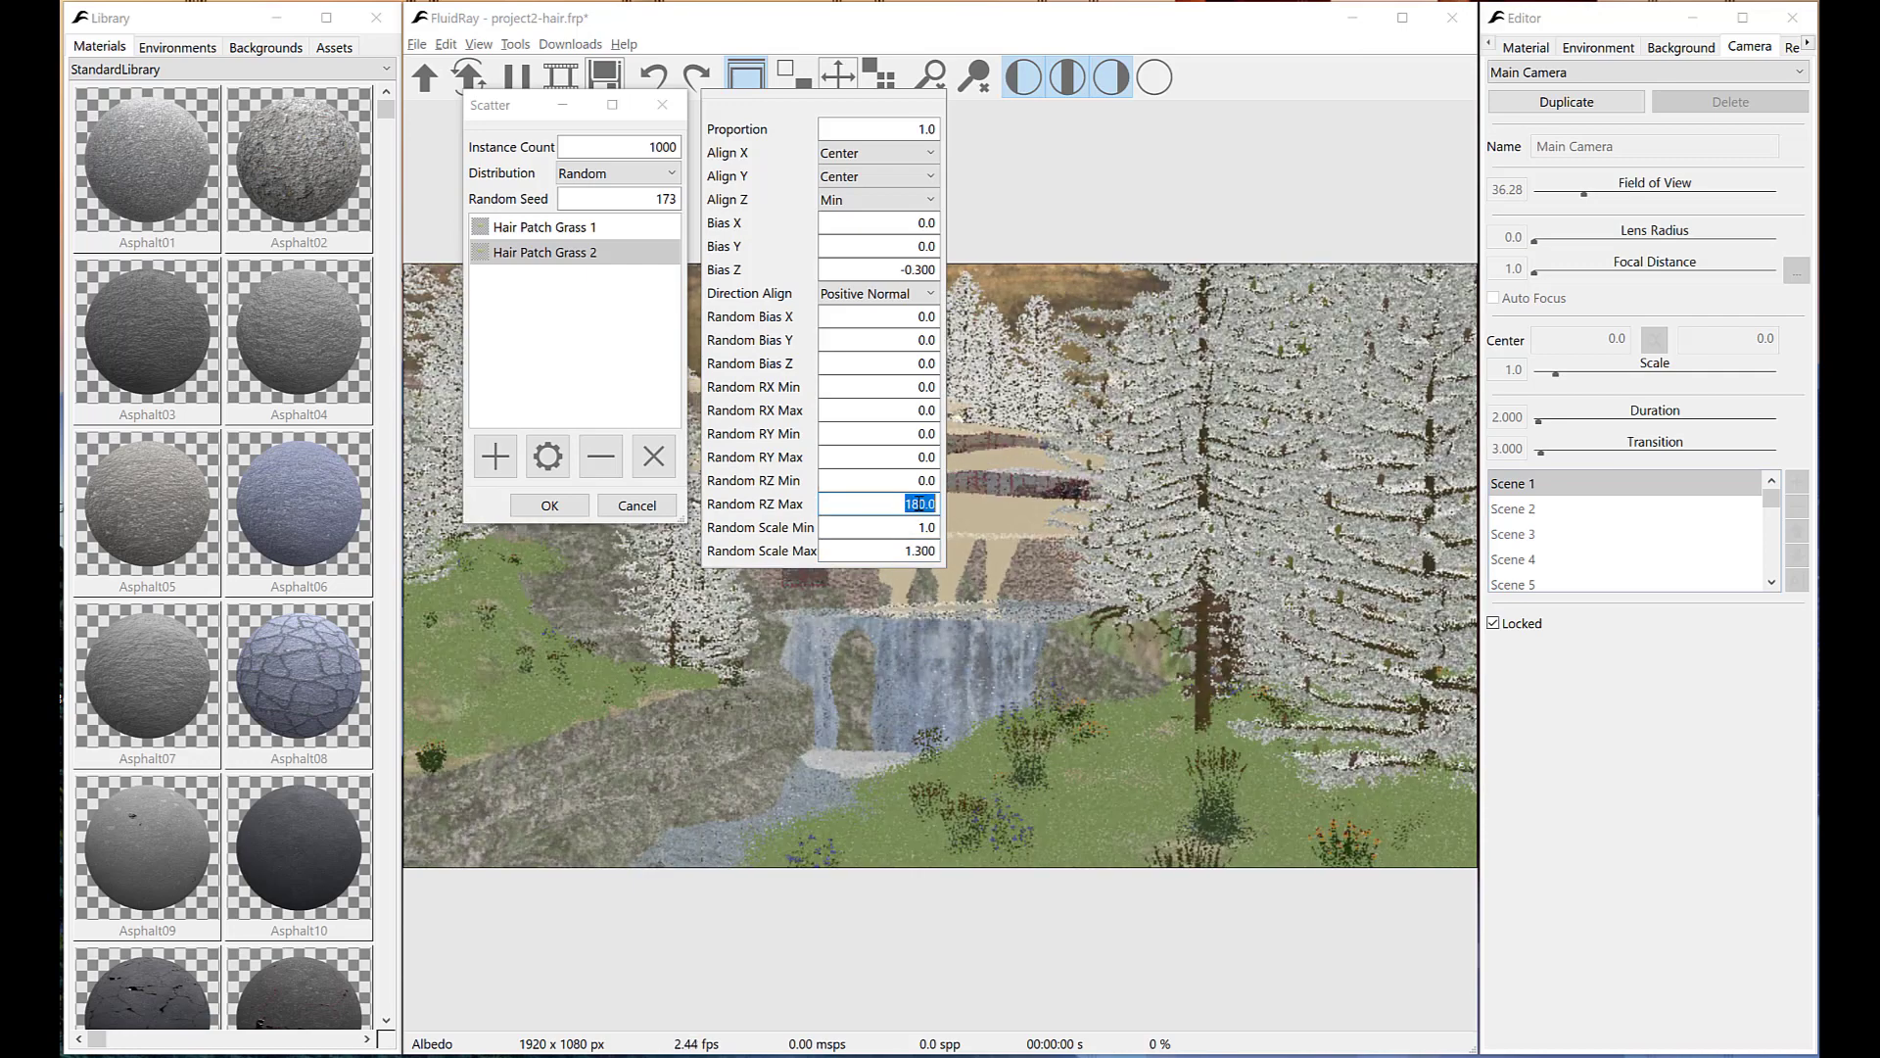
Raise the scatter instance count to 3000 and apply the scatter.
{"action": "left_click", "coordinate": [587, 338]}
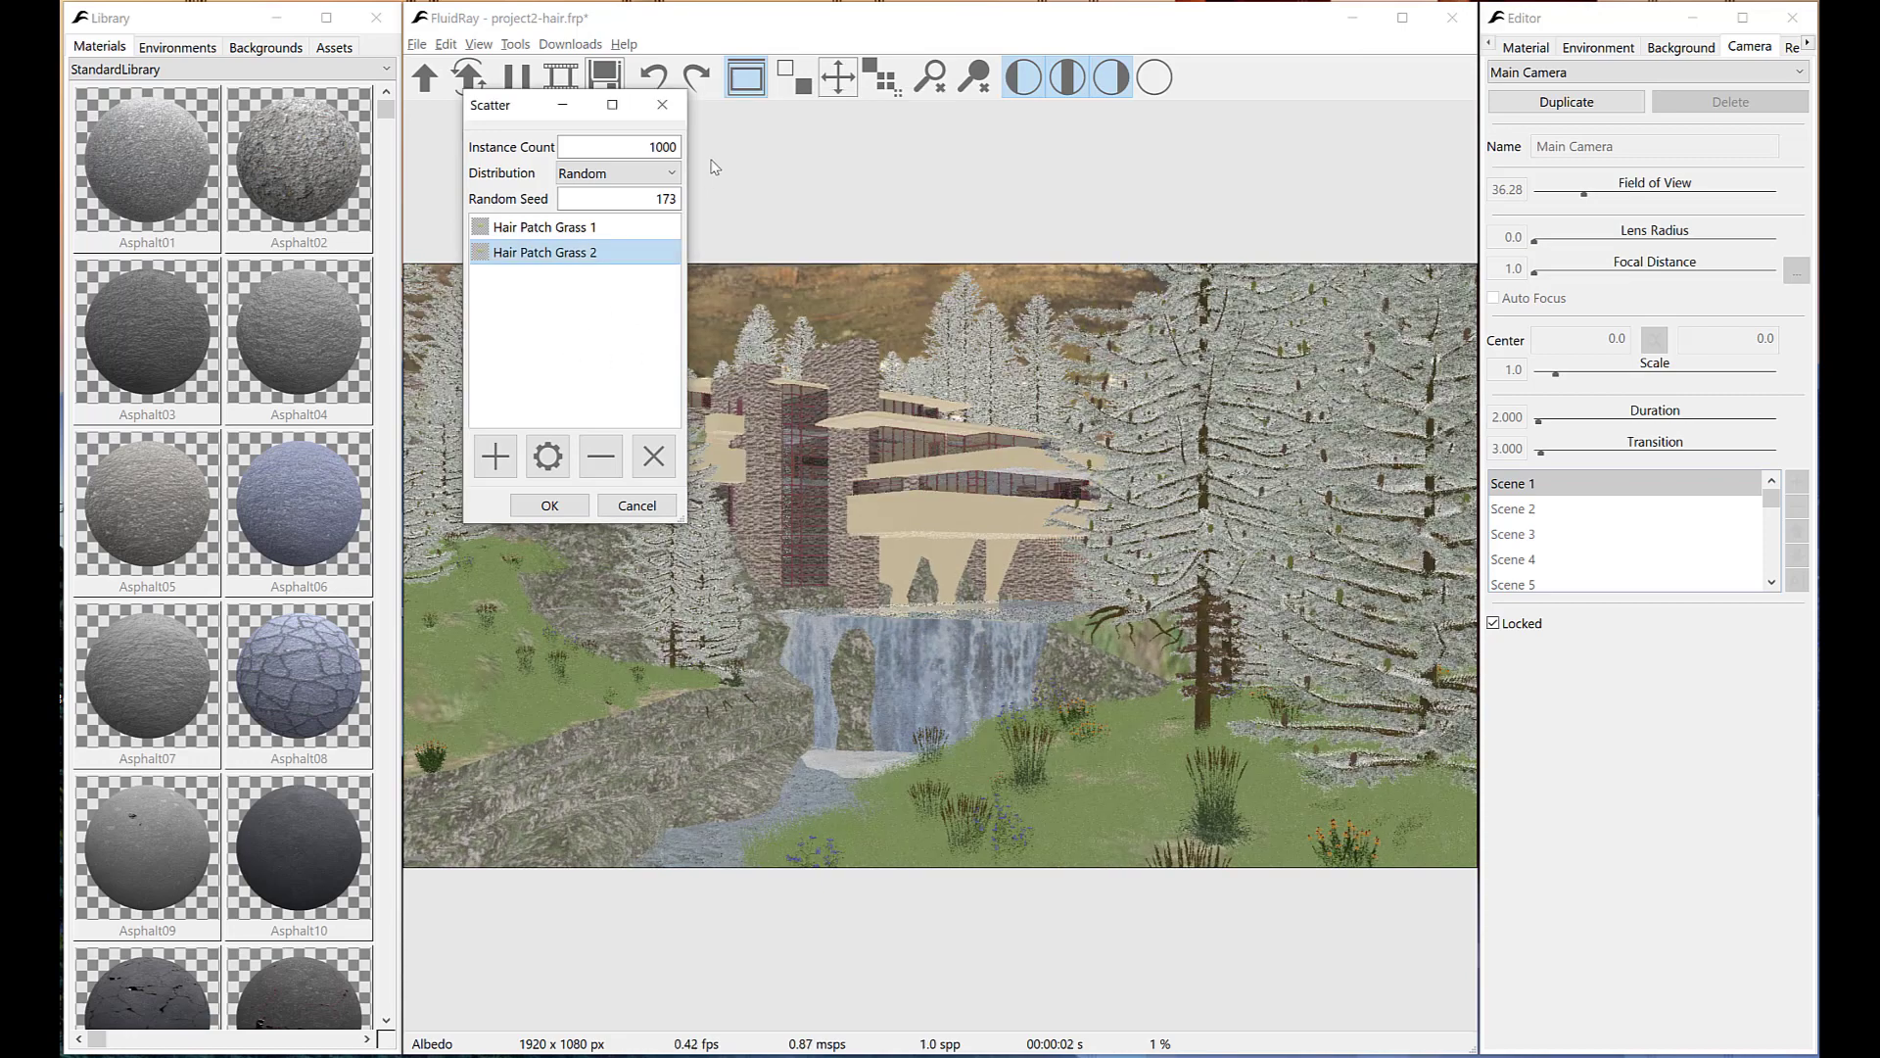
{"action": "left_click", "coordinate": [653, 146]}
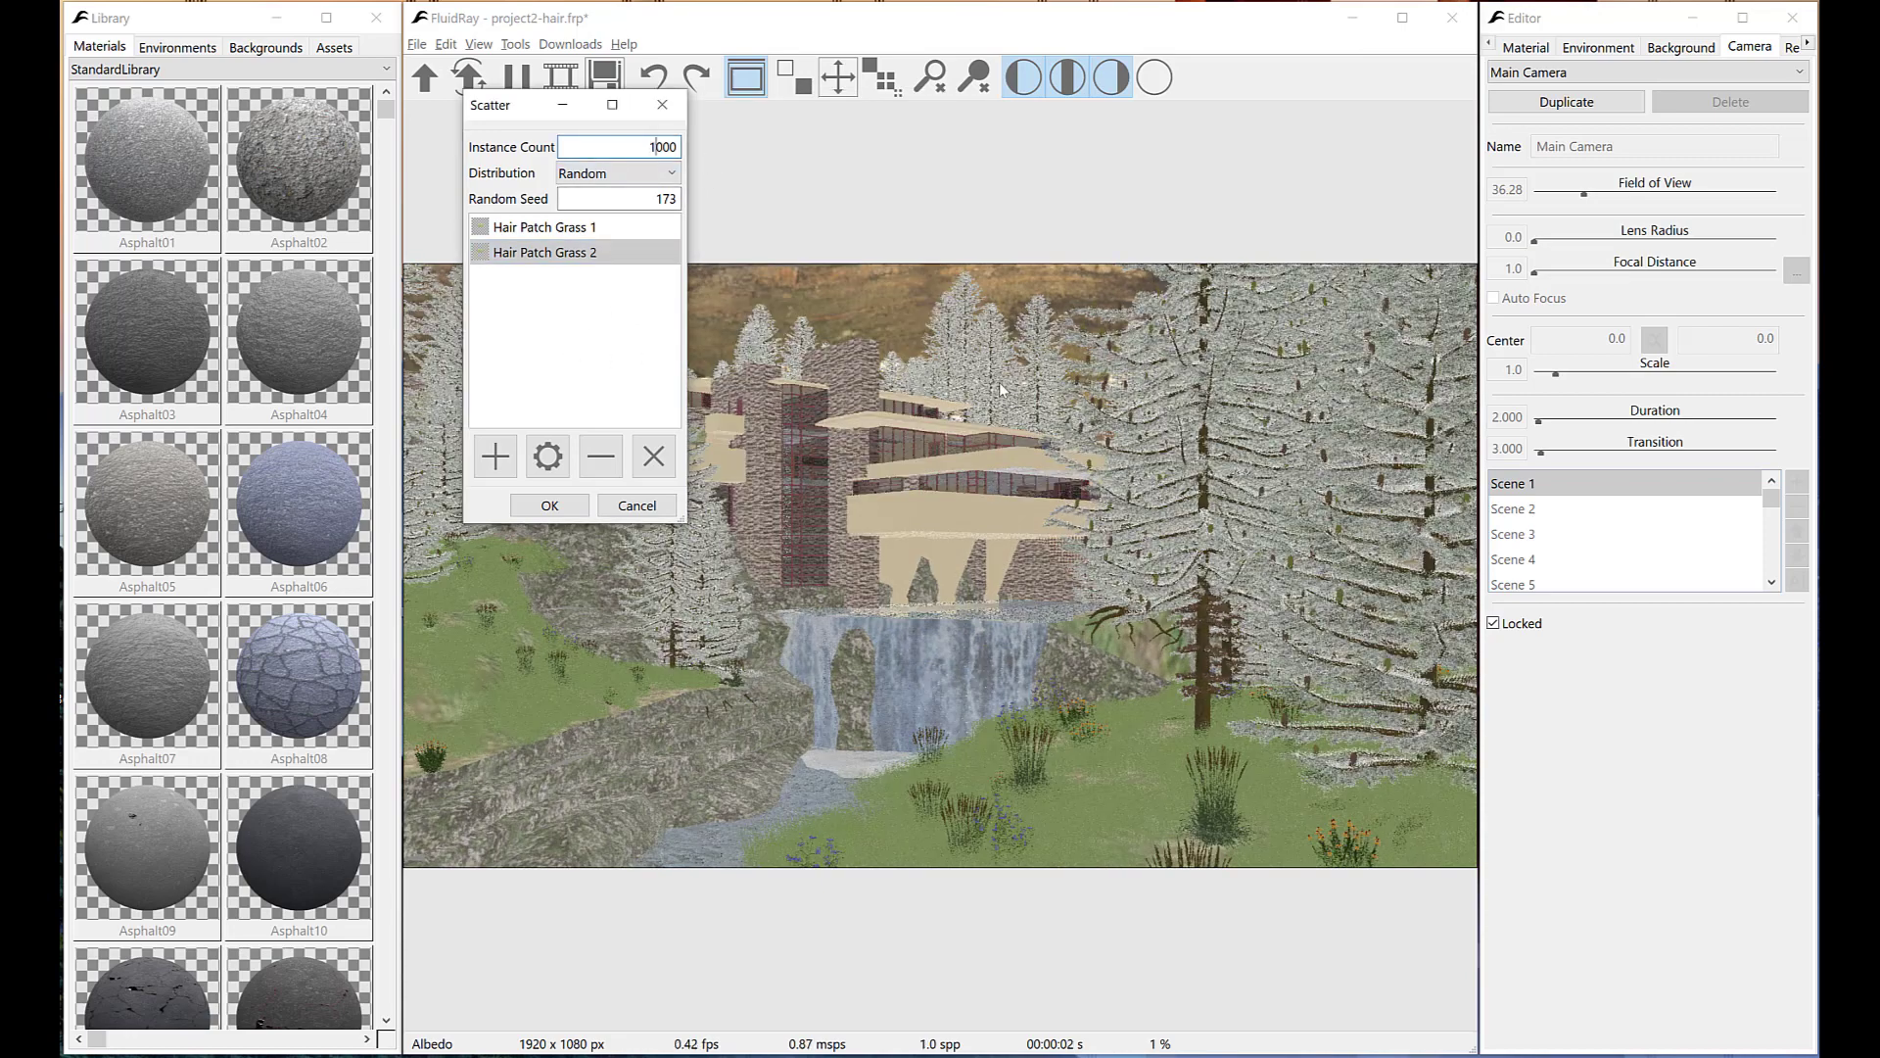
{"action": "key", "text": "BackSpace"}
{"action": "type", "text": "3"}
{"action": "key", "text": "Return"}
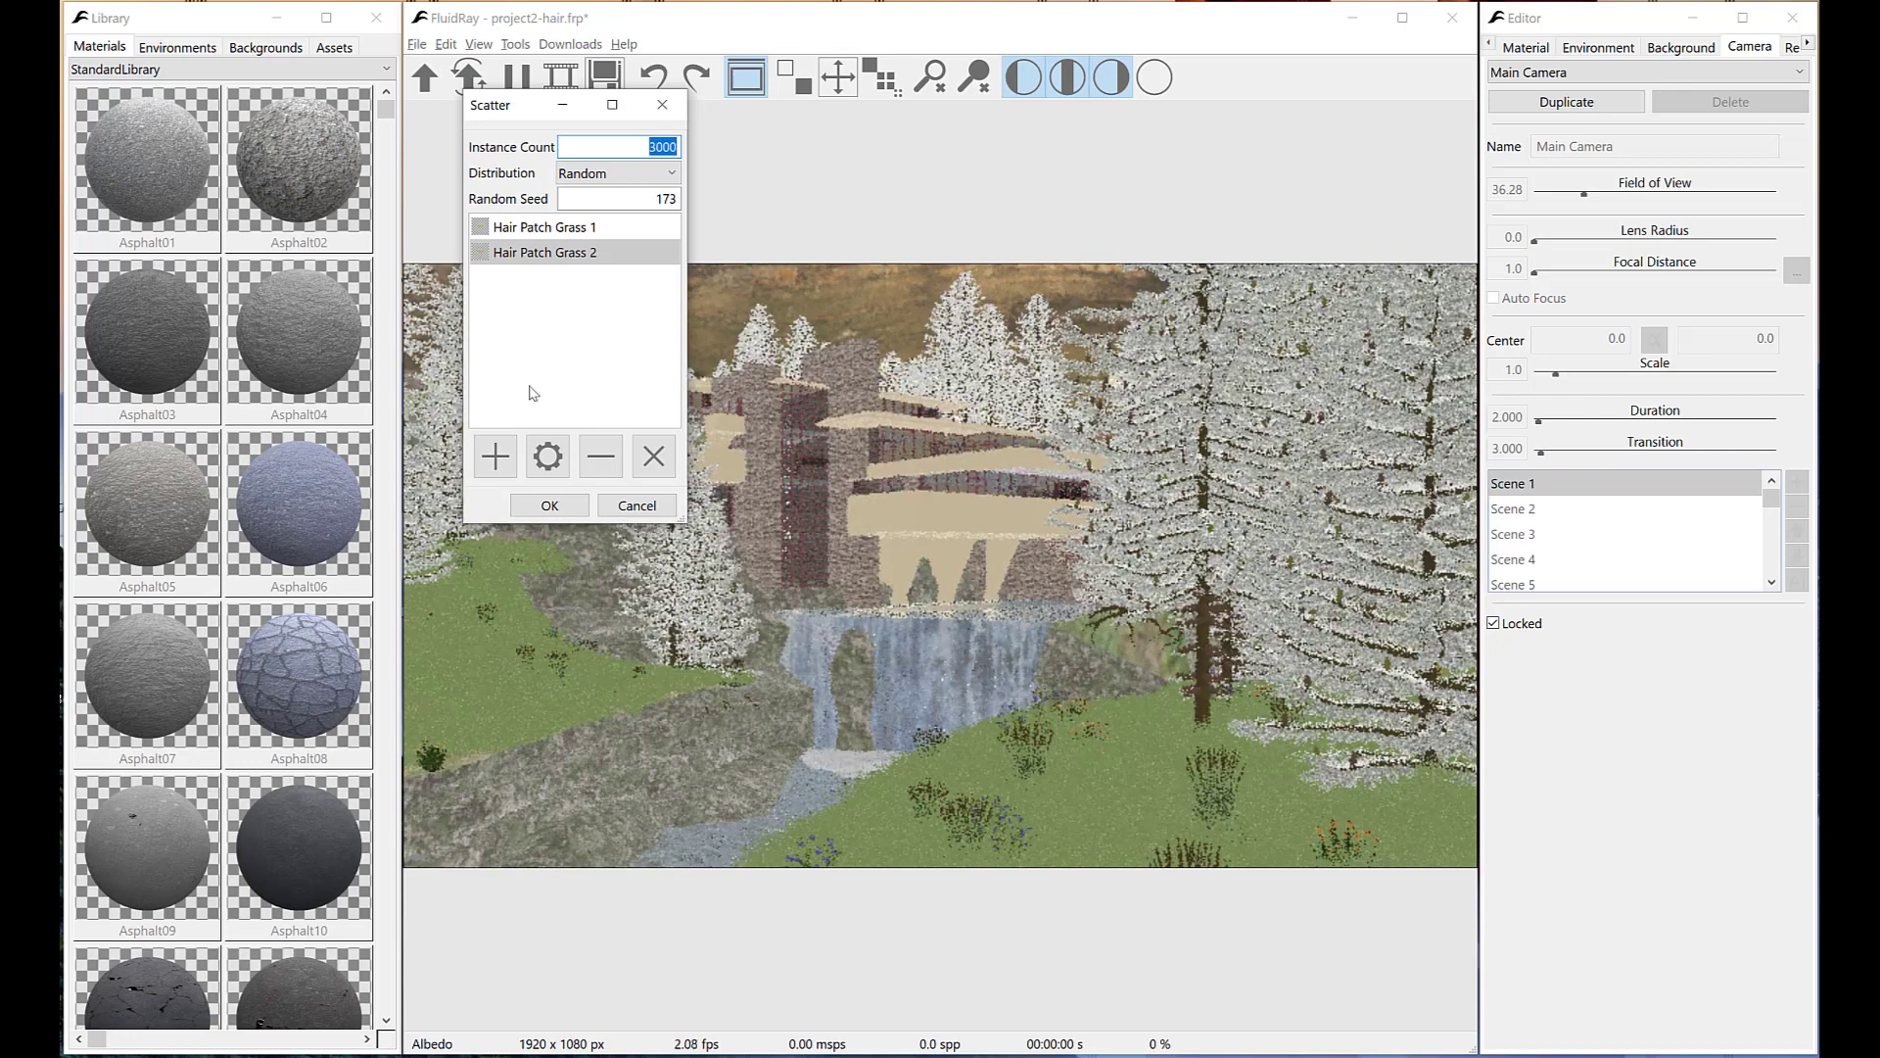
{"action": "left_click", "coordinate": [548, 505]}
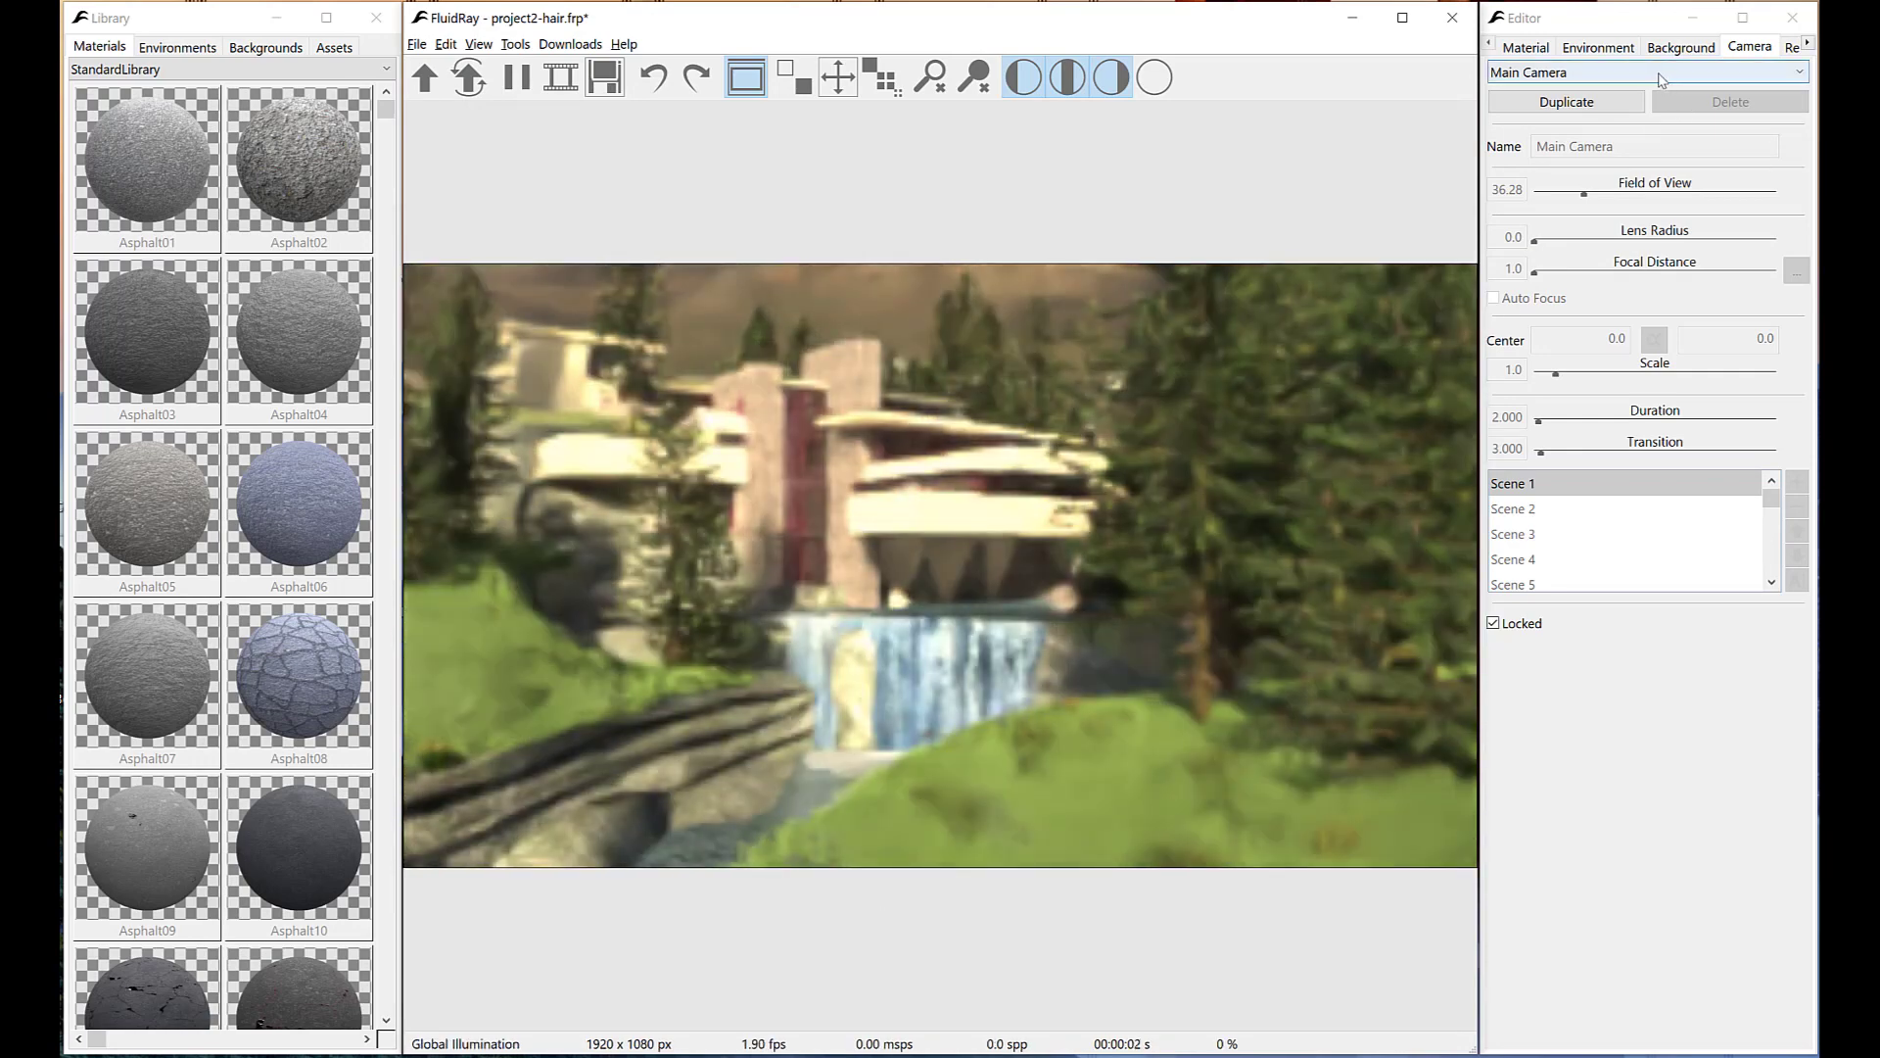
Switch the viewport to the Grass camera and deselect so the meadow renders.
{"action": "left_click", "coordinate": [1662, 72]}
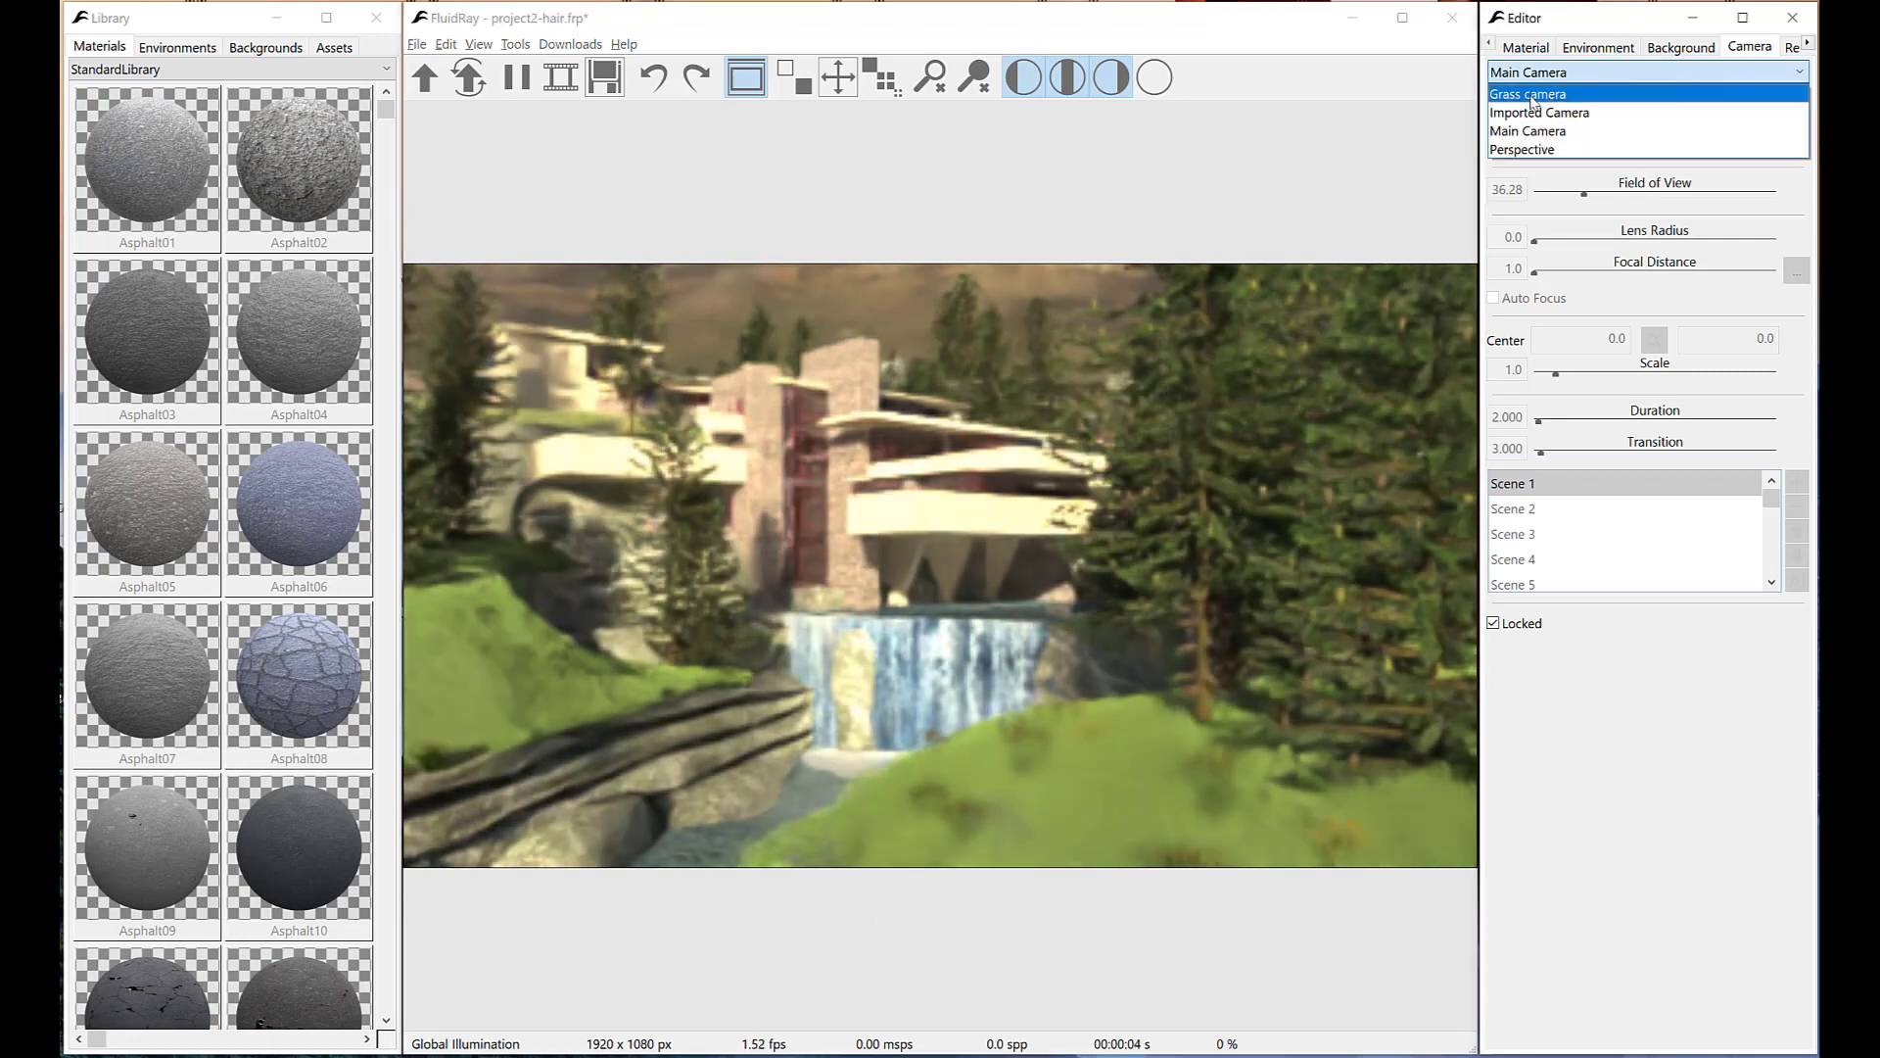
{"action": "left_click", "coordinate": [1567, 90]}
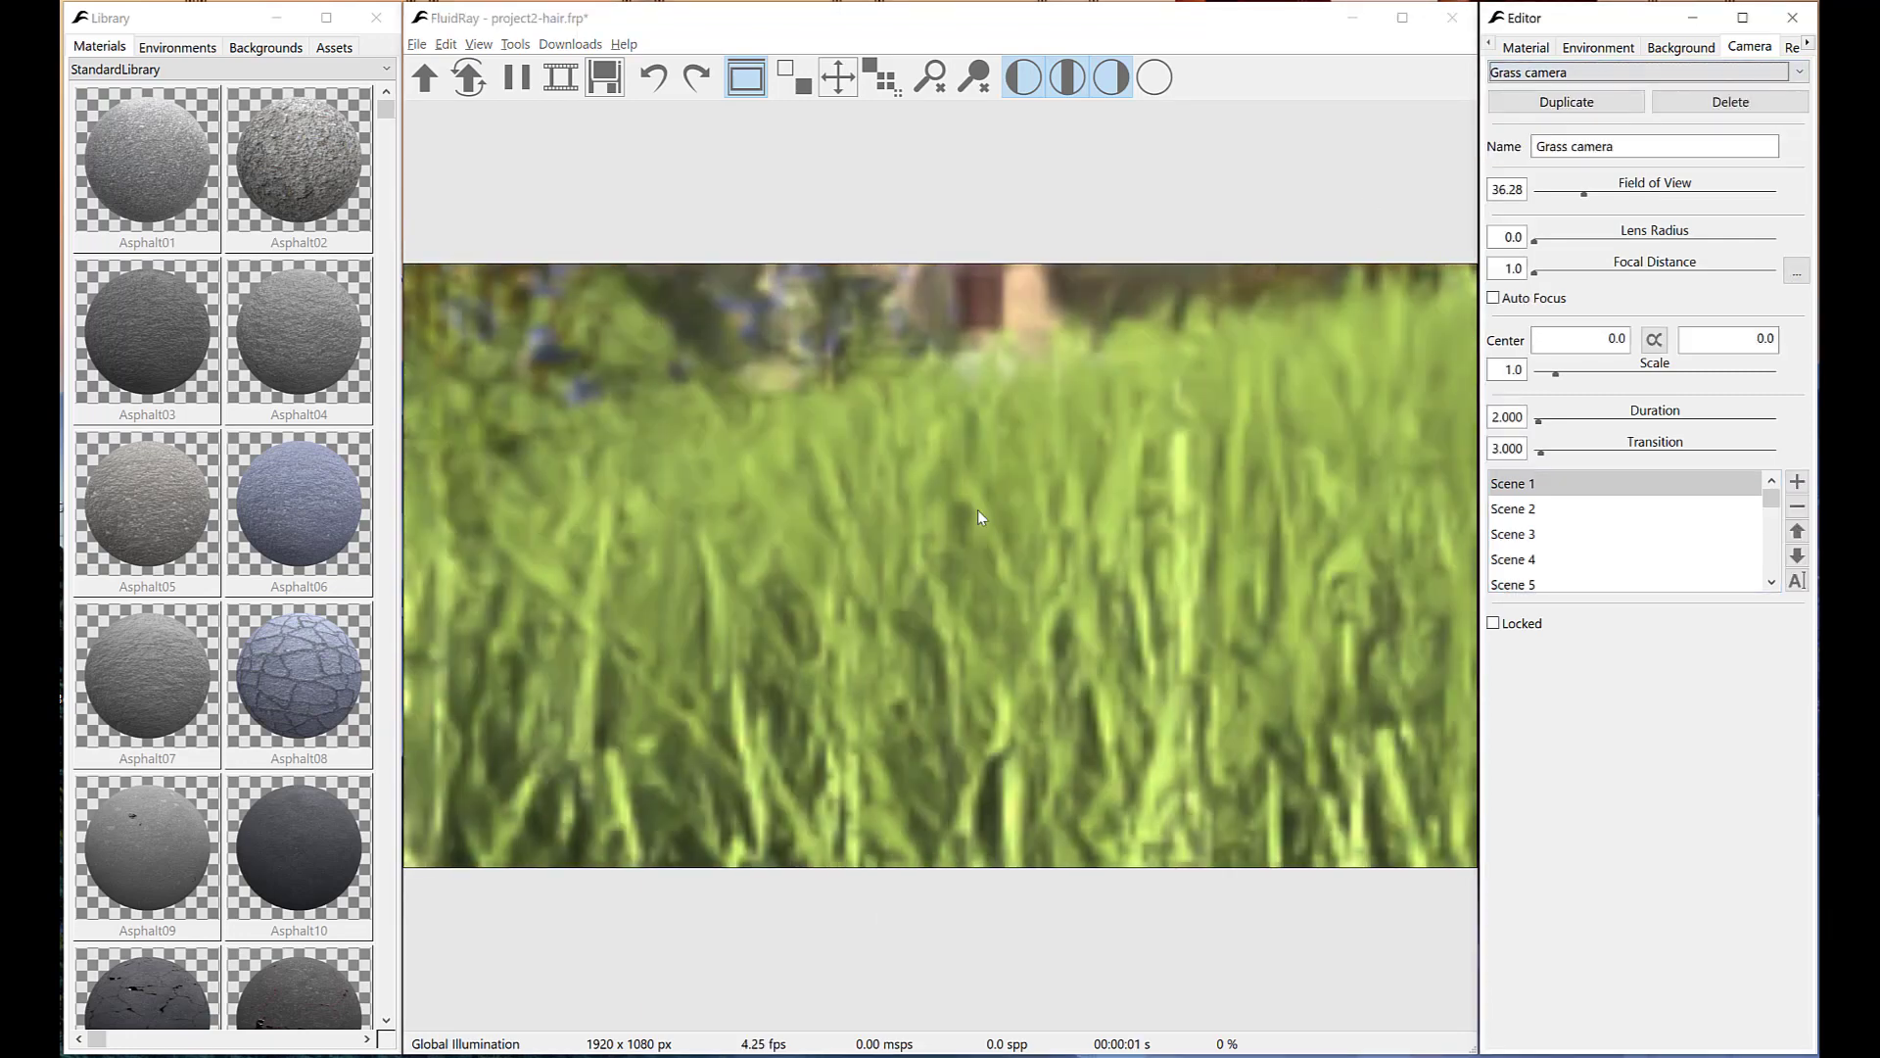
{"action": "left_click_drag", "start_coordinate": [961, 660], "coordinate": [955, 668]}
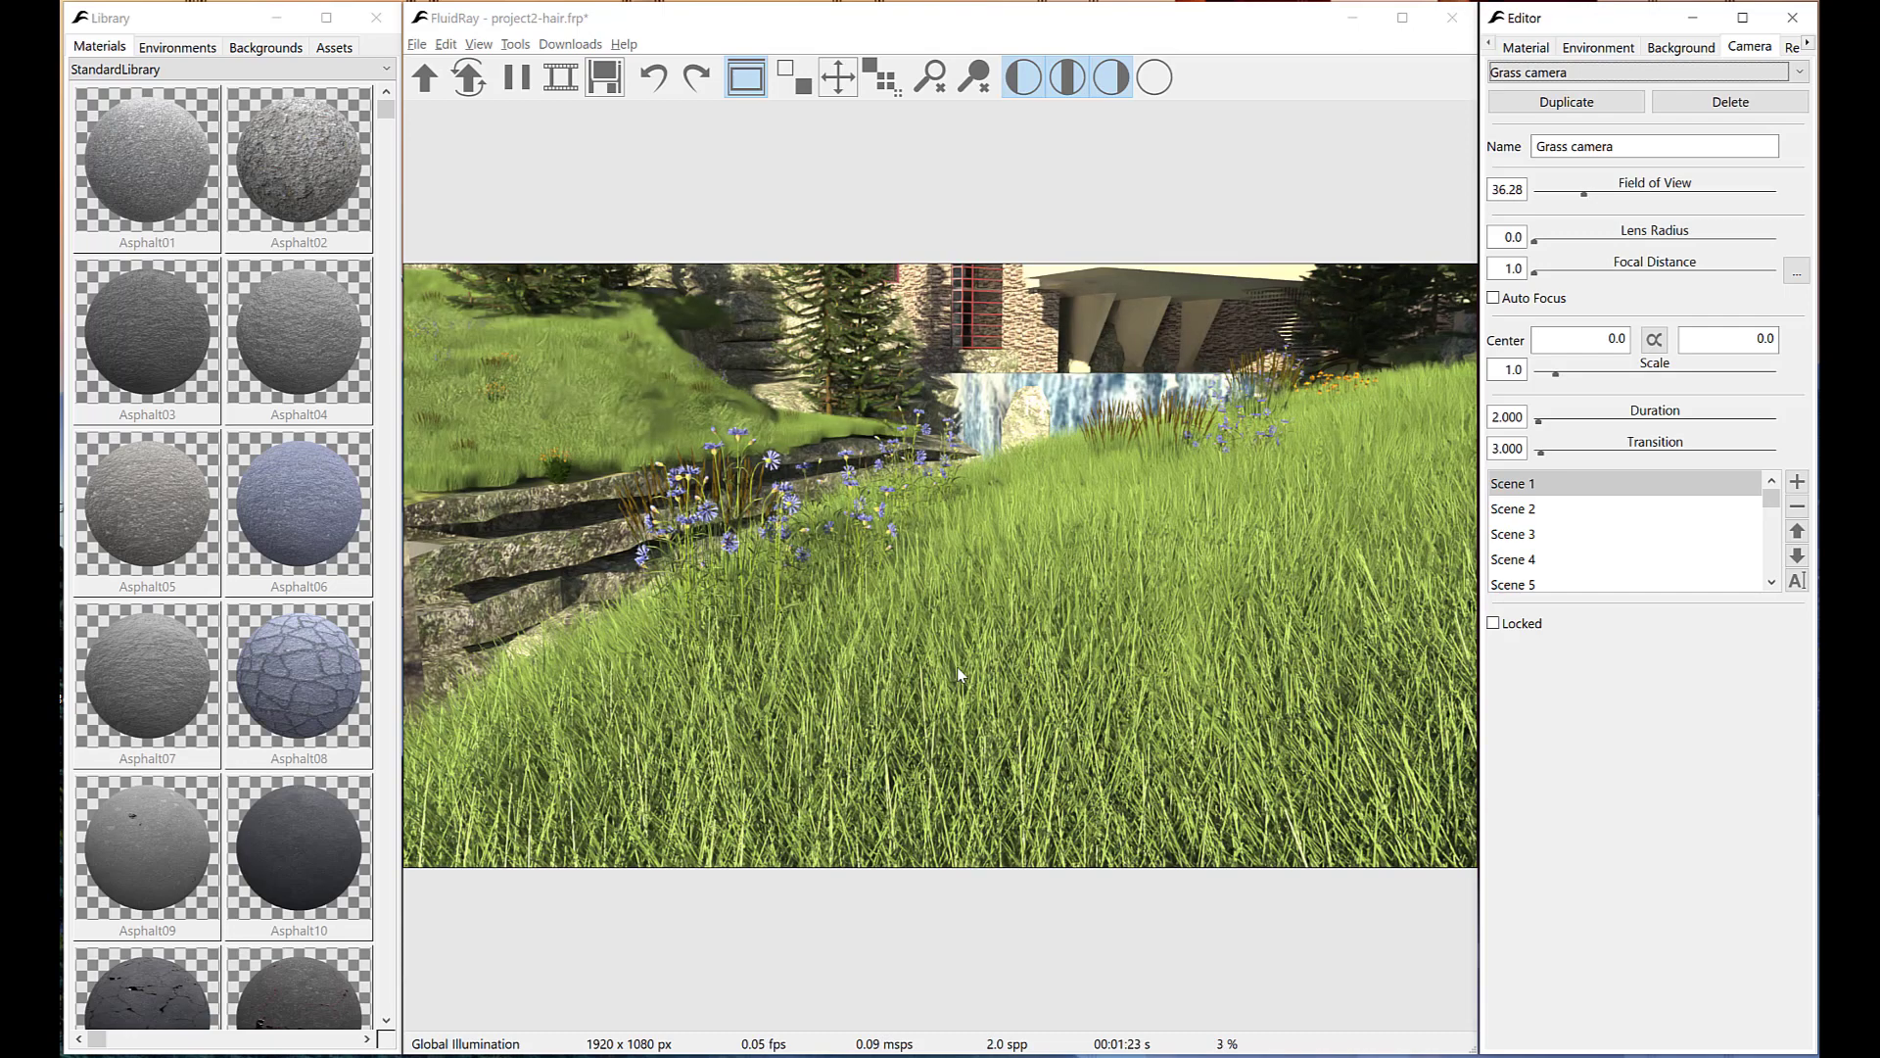
{"action": "left_click", "coordinate": [842, 519]}
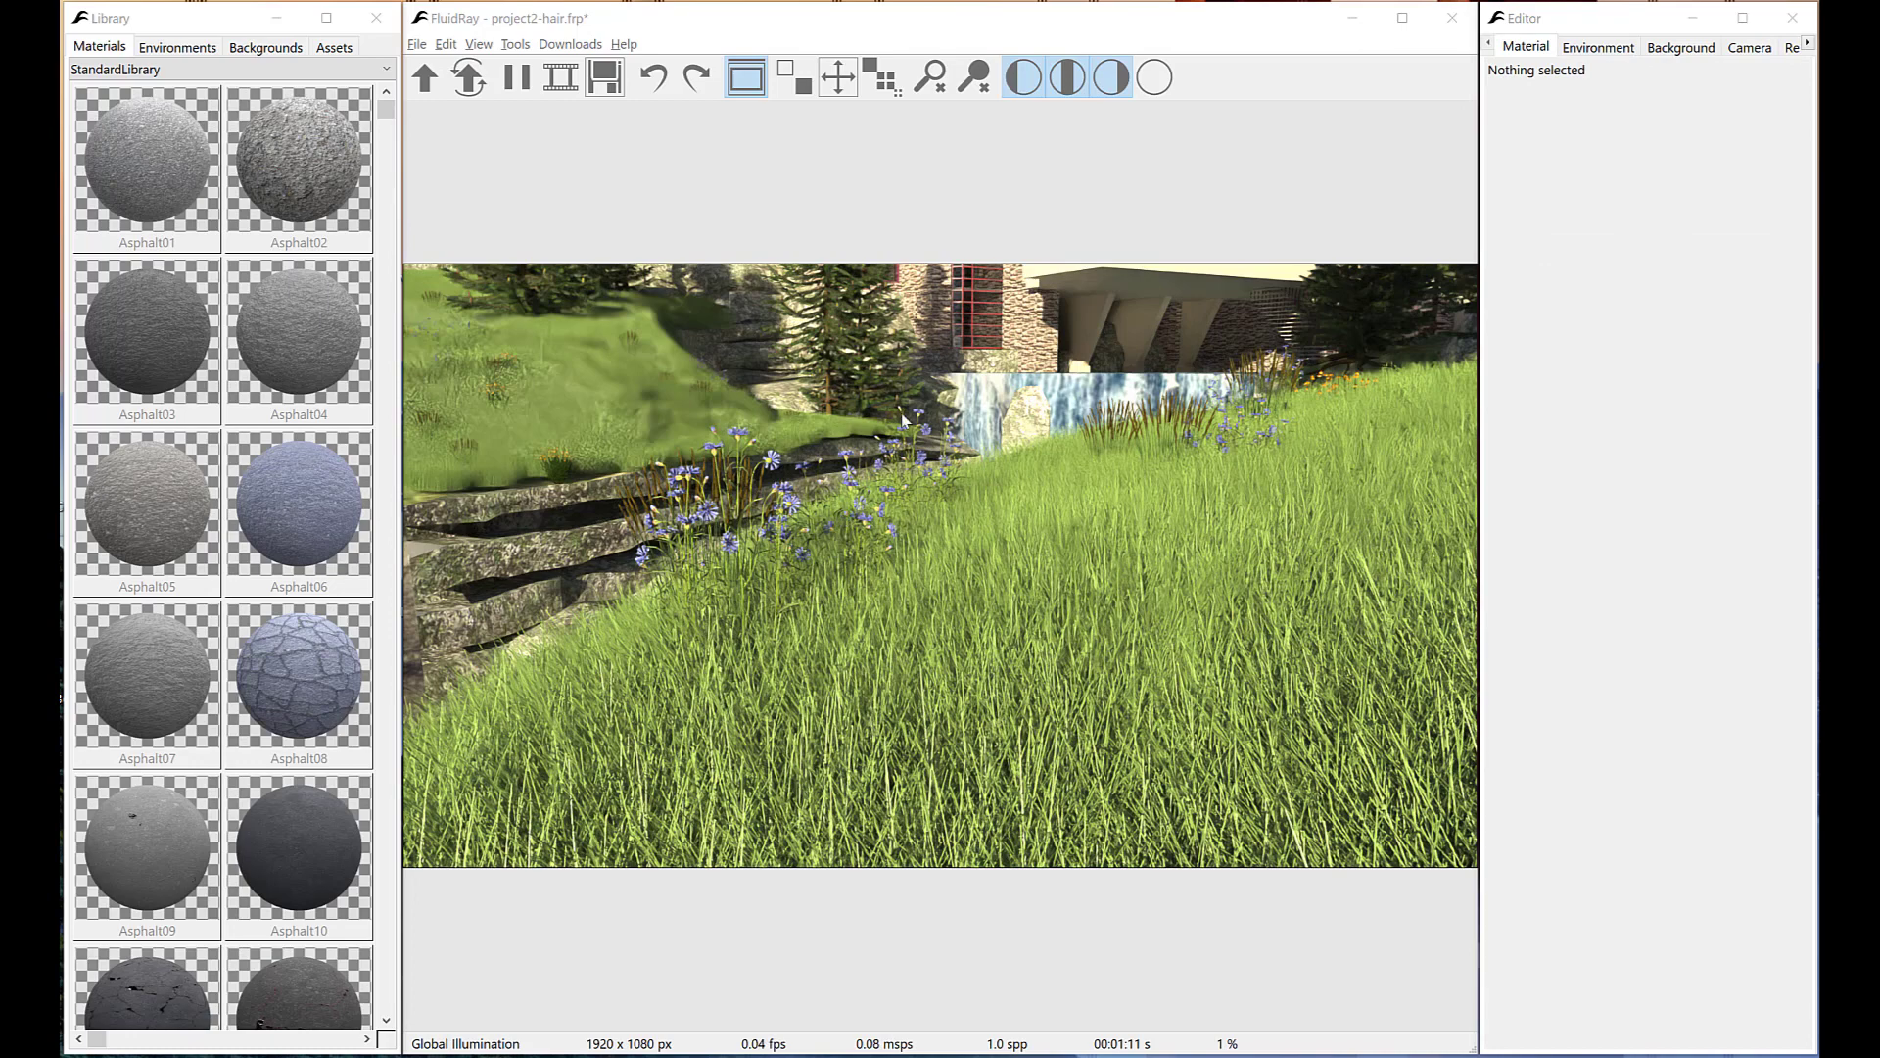
Select all 3000 grass patches sharing the grass material.
{"action": "right_click", "coordinate": [1124, 676]}
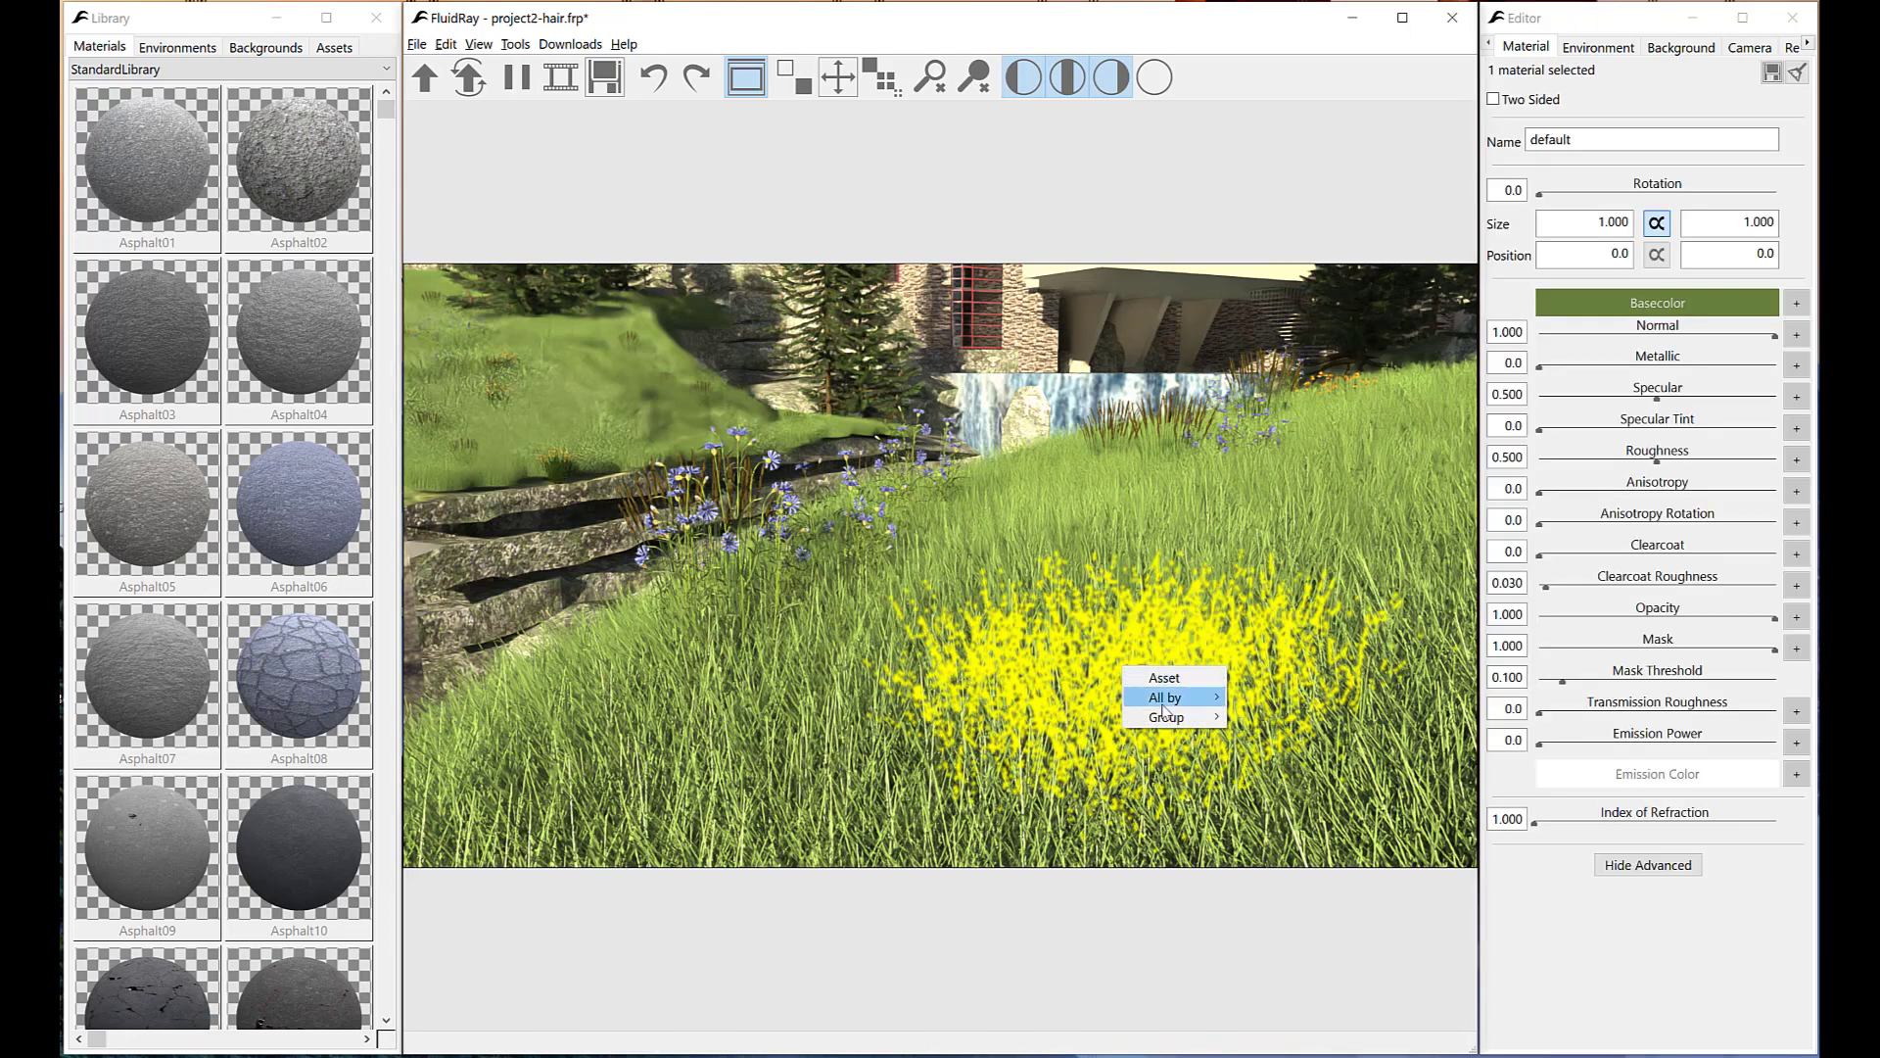
{"action": "mouse_move", "coordinate": [1175, 697]}
{"action": "left_click", "coordinate": [1264, 698]}
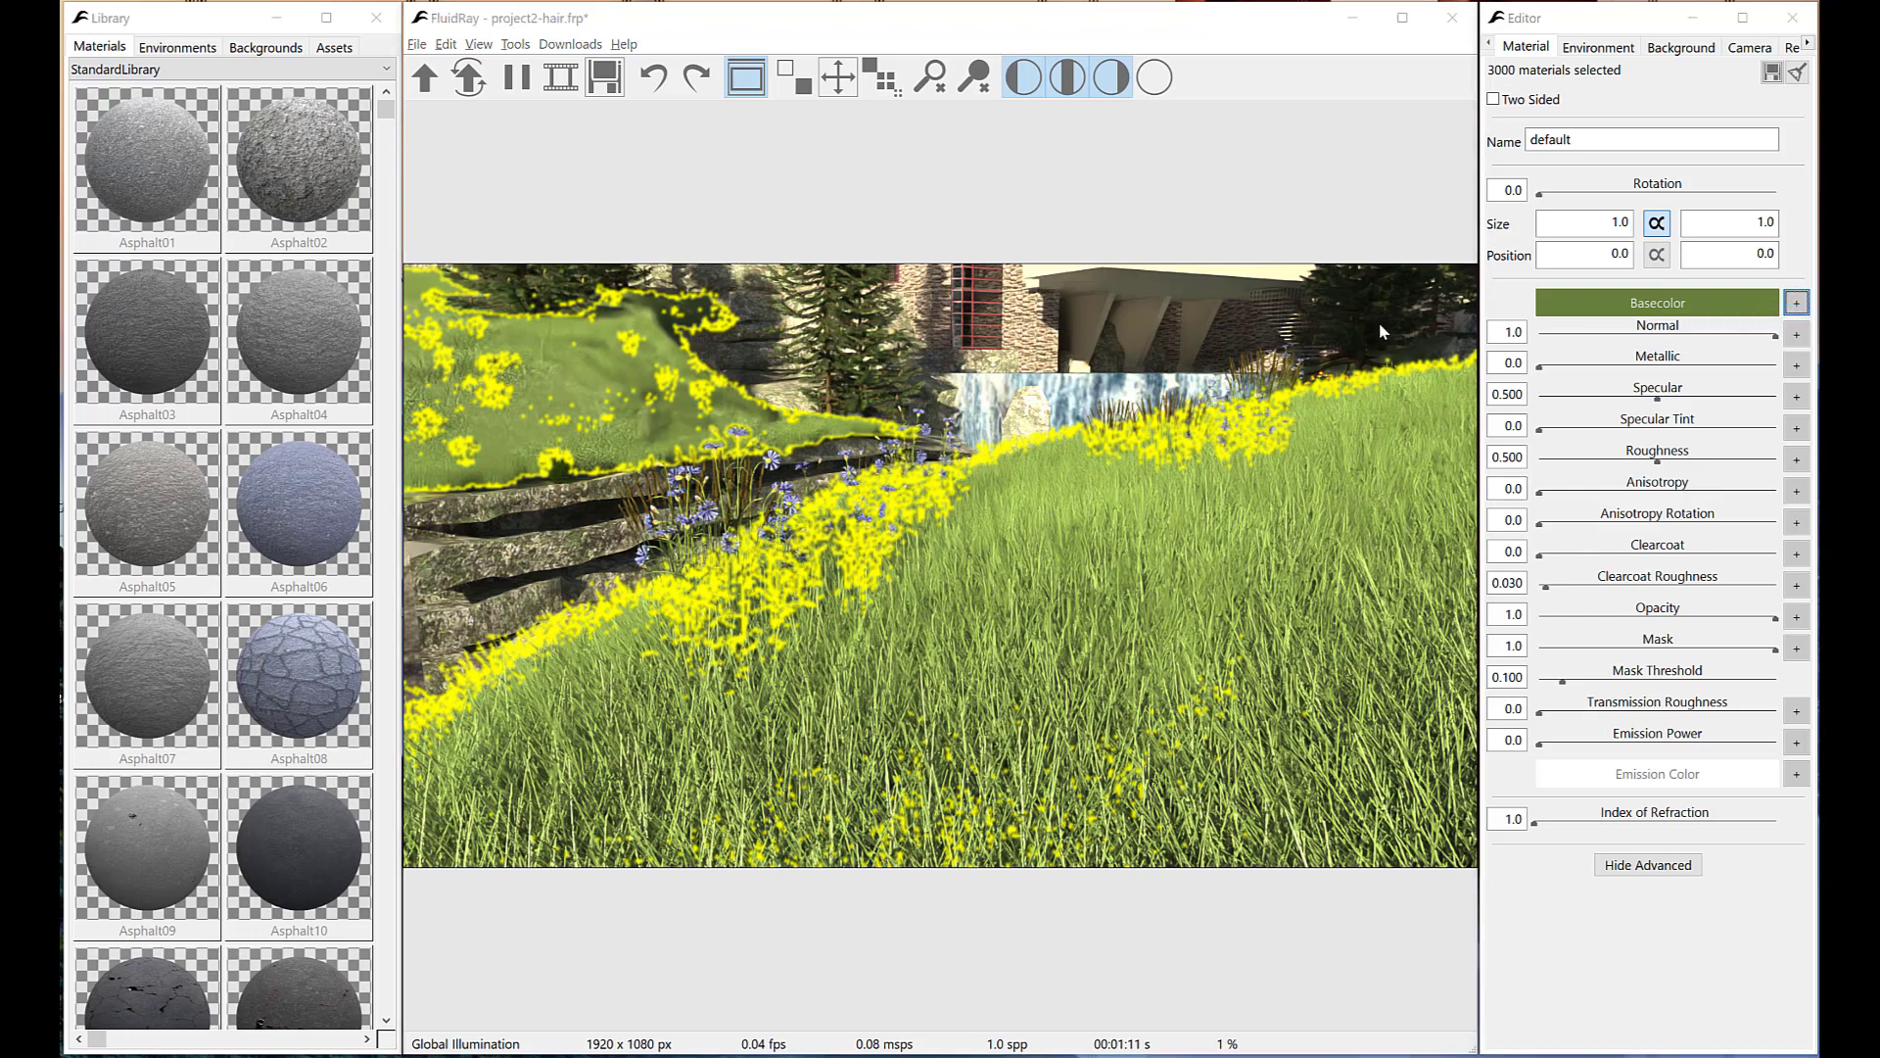
Load grass.jpg as their base colour texture, accept the render restart, and deselect.
{"action": "left_click", "coordinate": [1796, 298]}
{"action": "double_click", "coordinate": [1273, 156]}
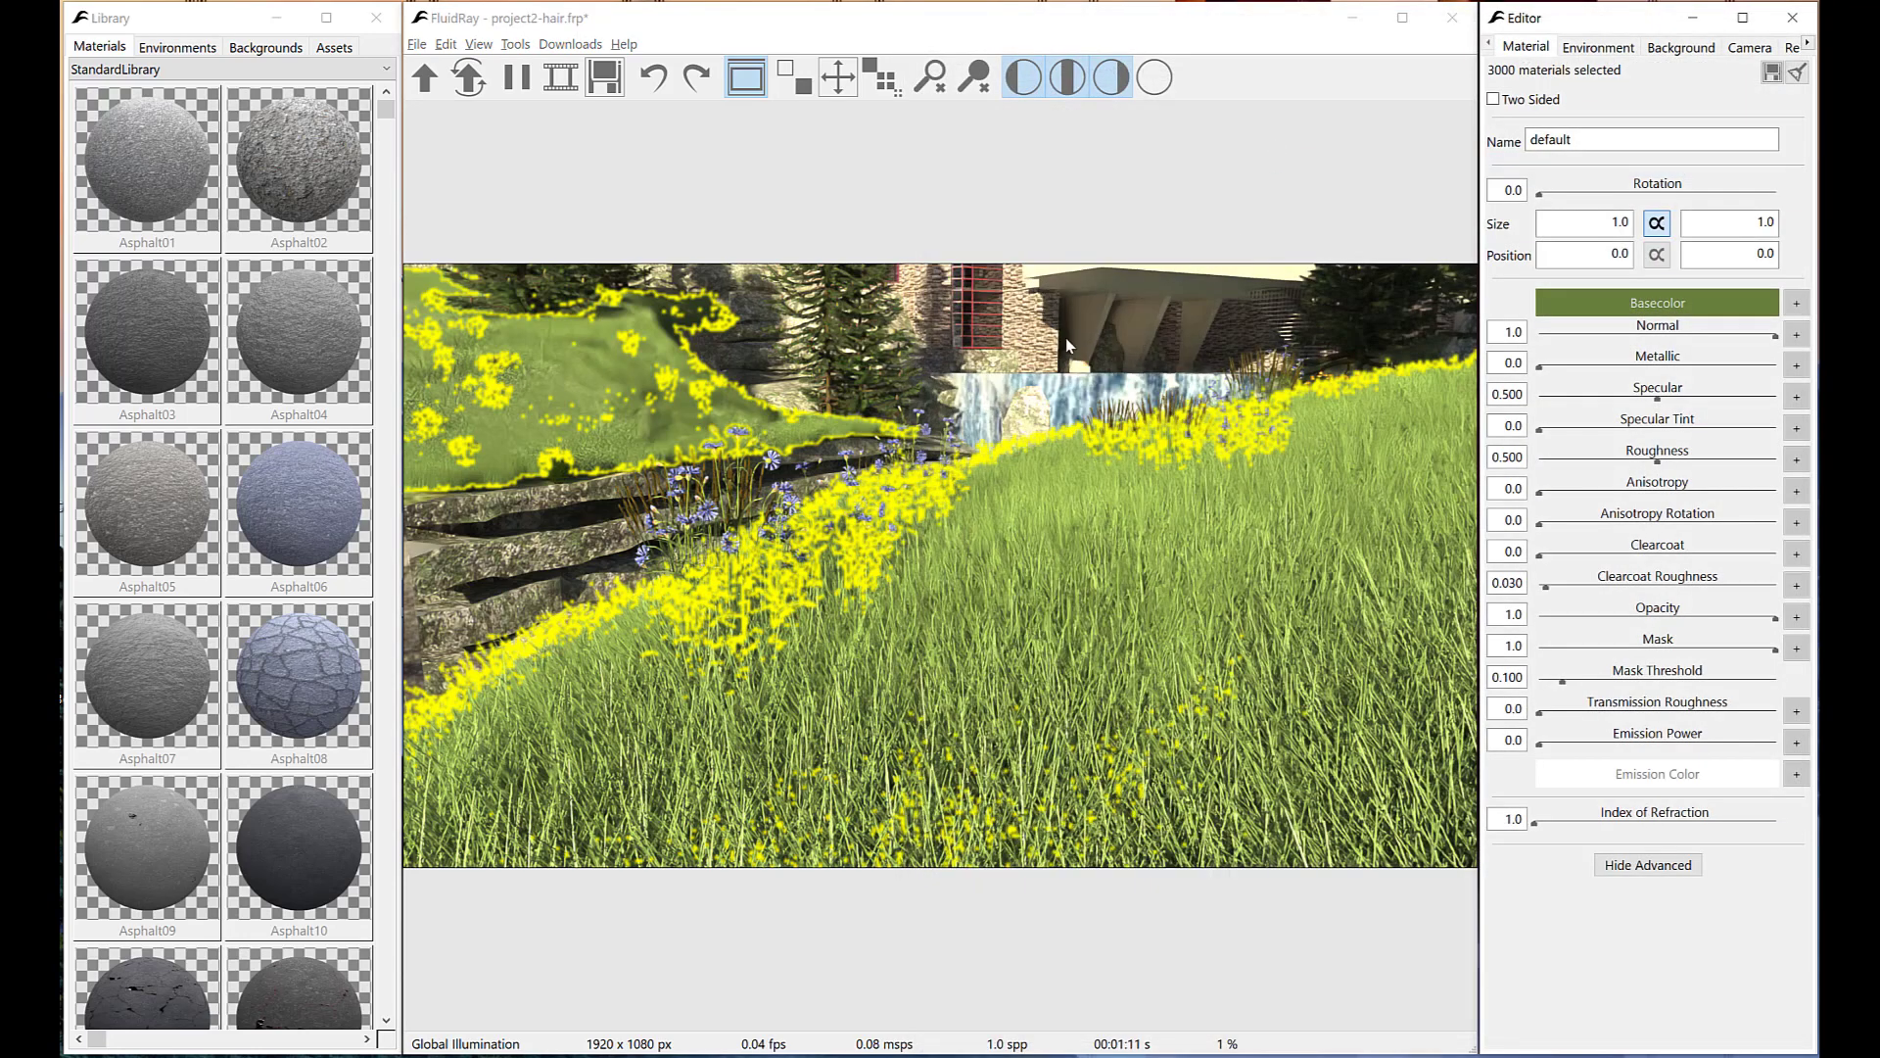
{"action": "left_click", "coordinate": [1107, 553]}
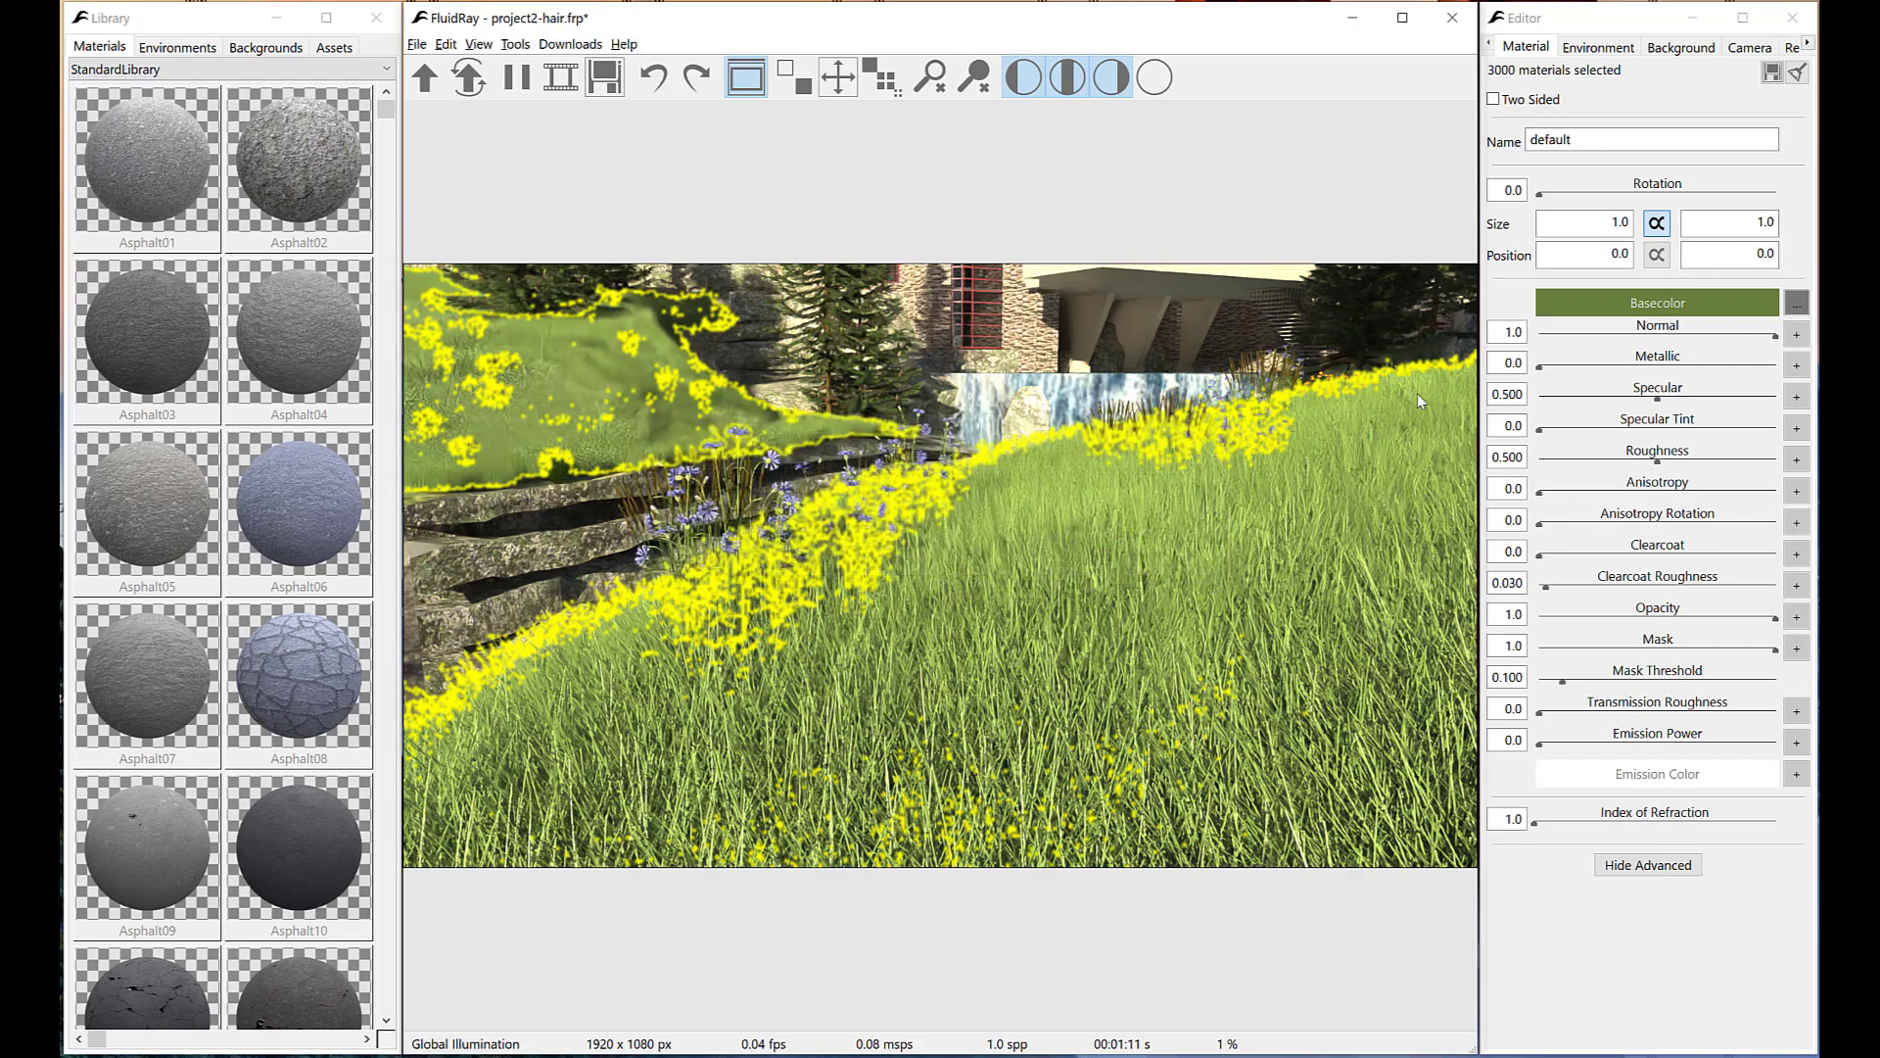
{"action": "left_click", "coordinate": [1576, 311]}
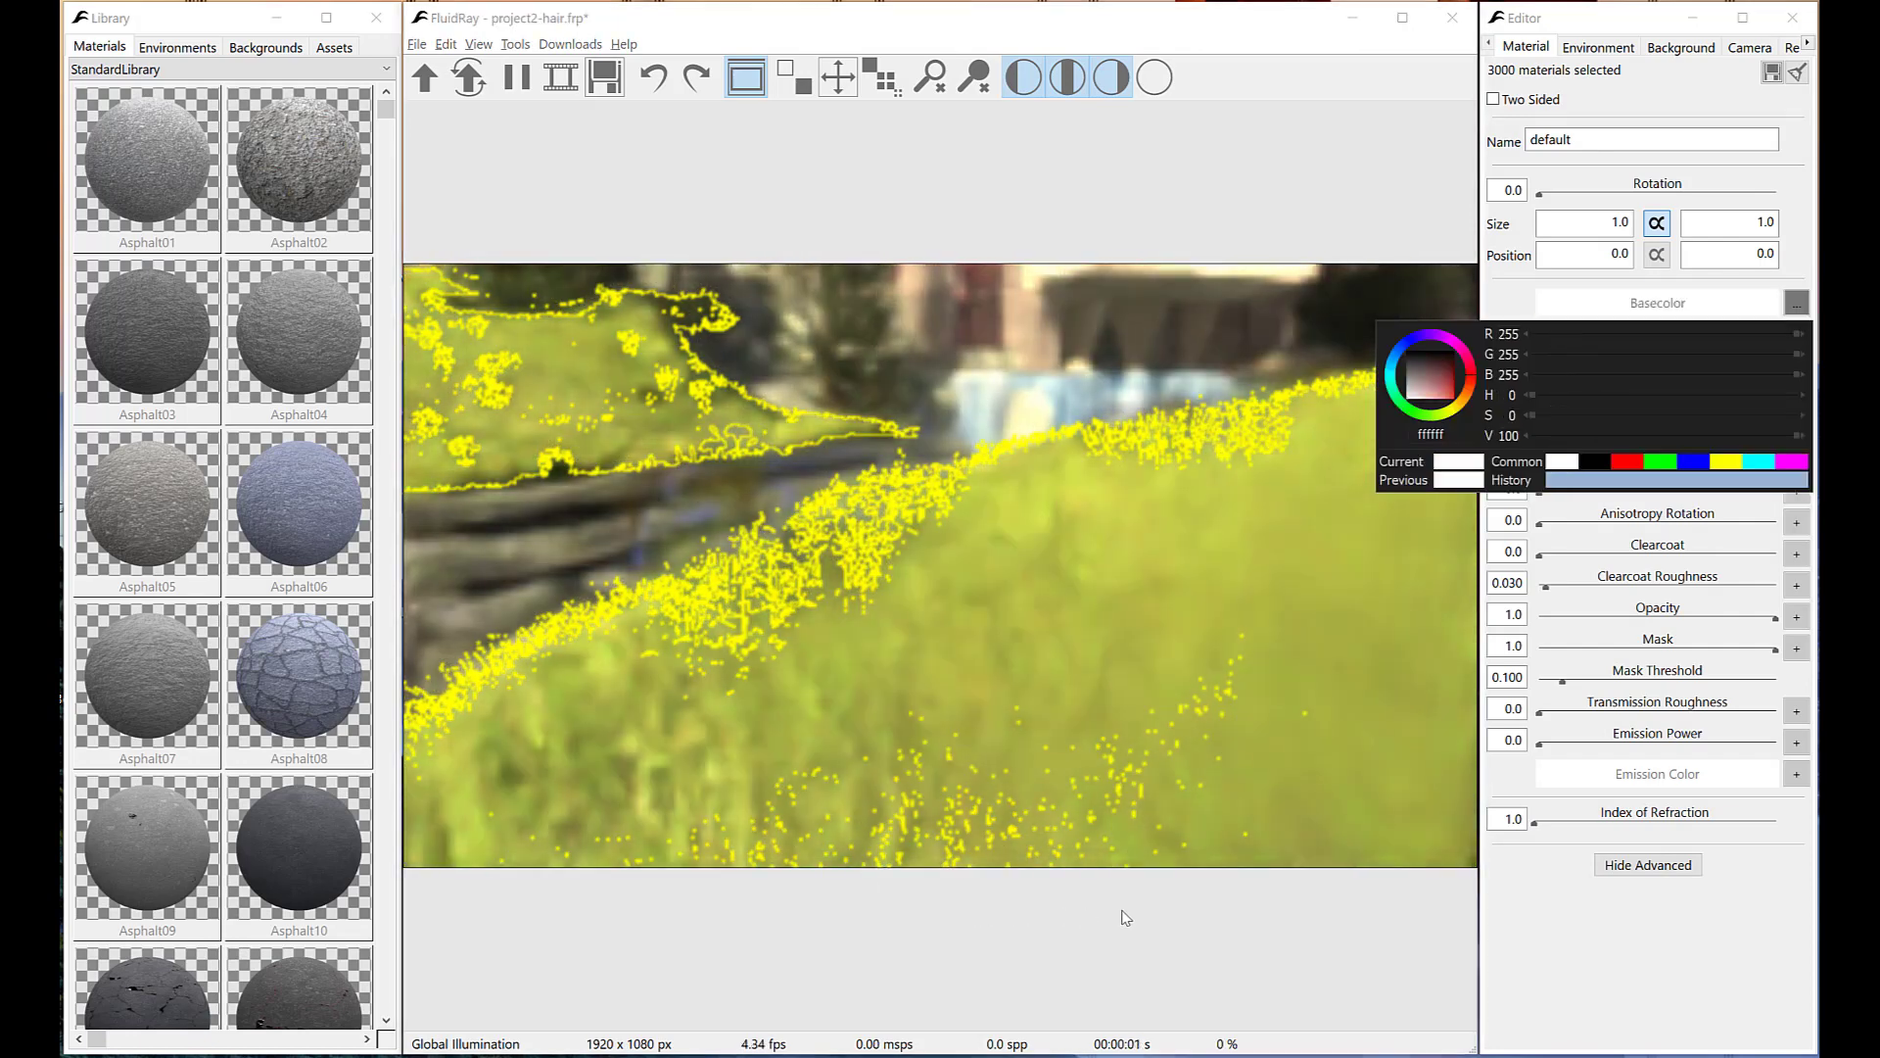
{"action": "left_click", "coordinate": [1165, 960]}
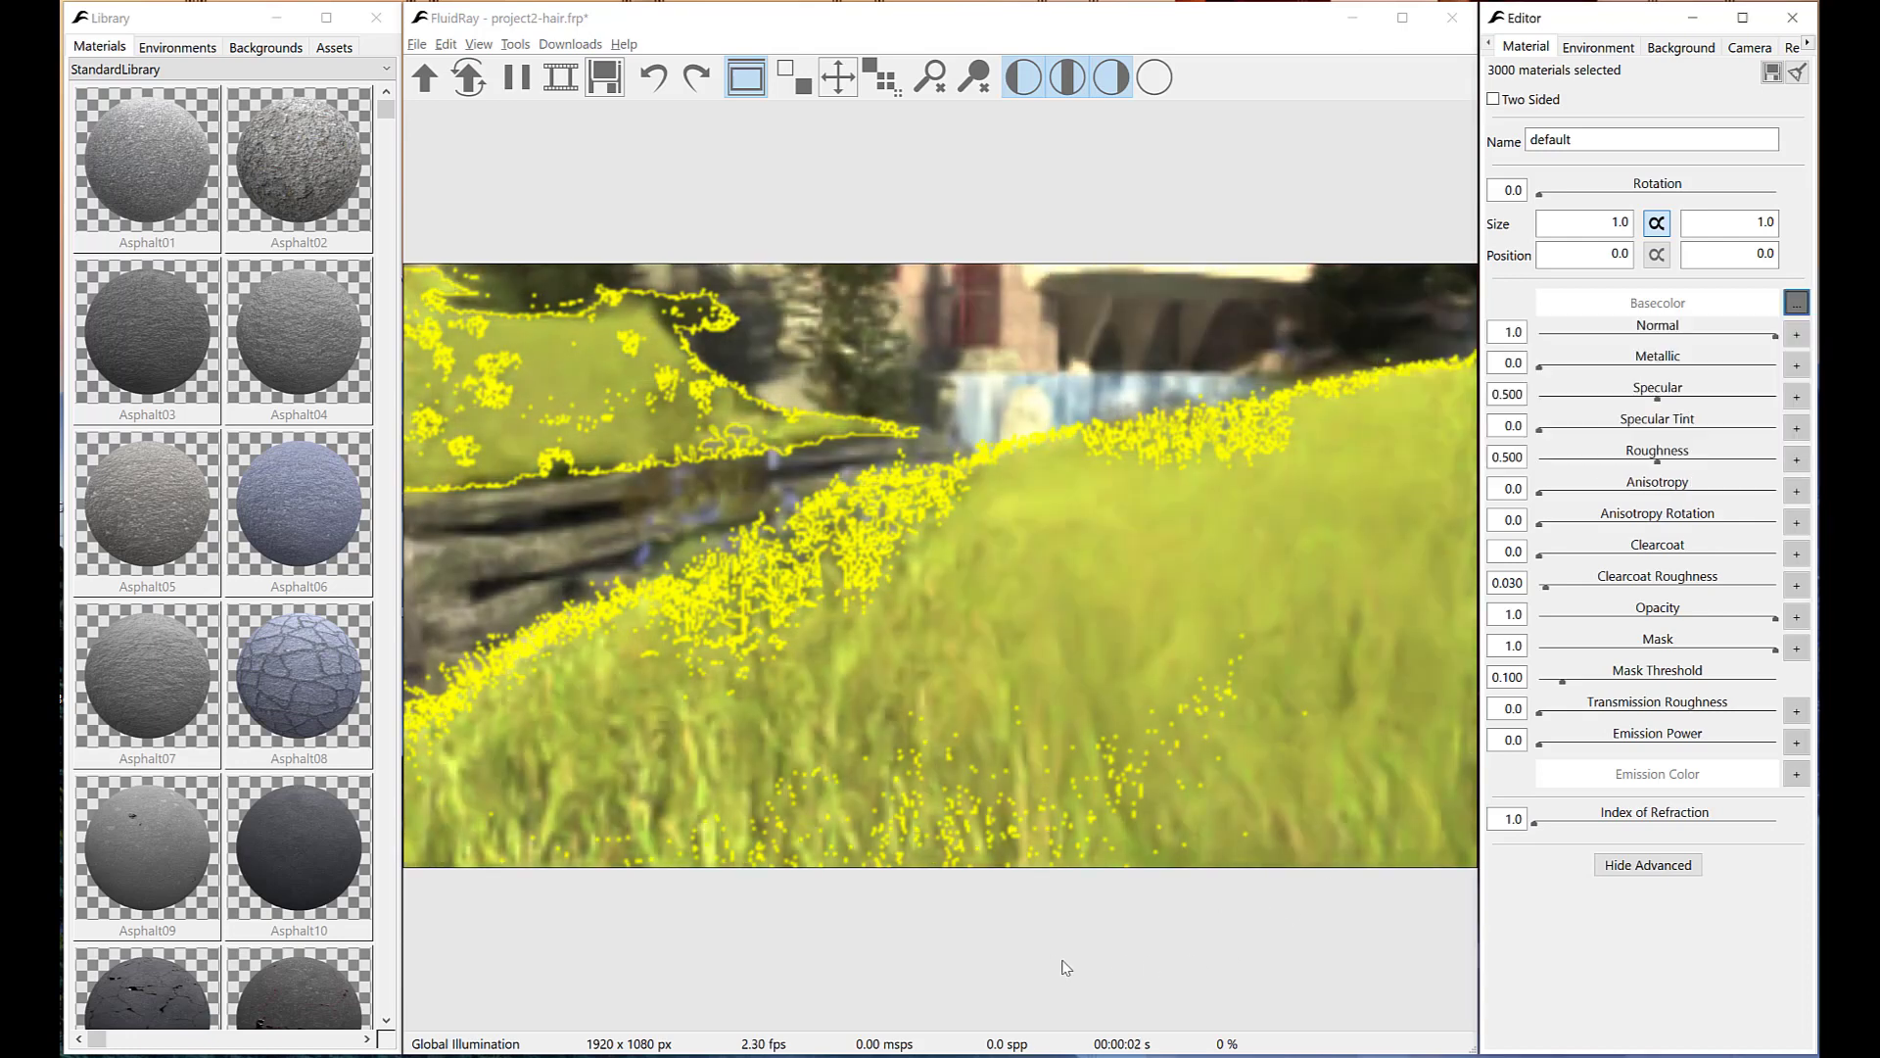
{"action": "left_click", "coordinate": [999, 949]}
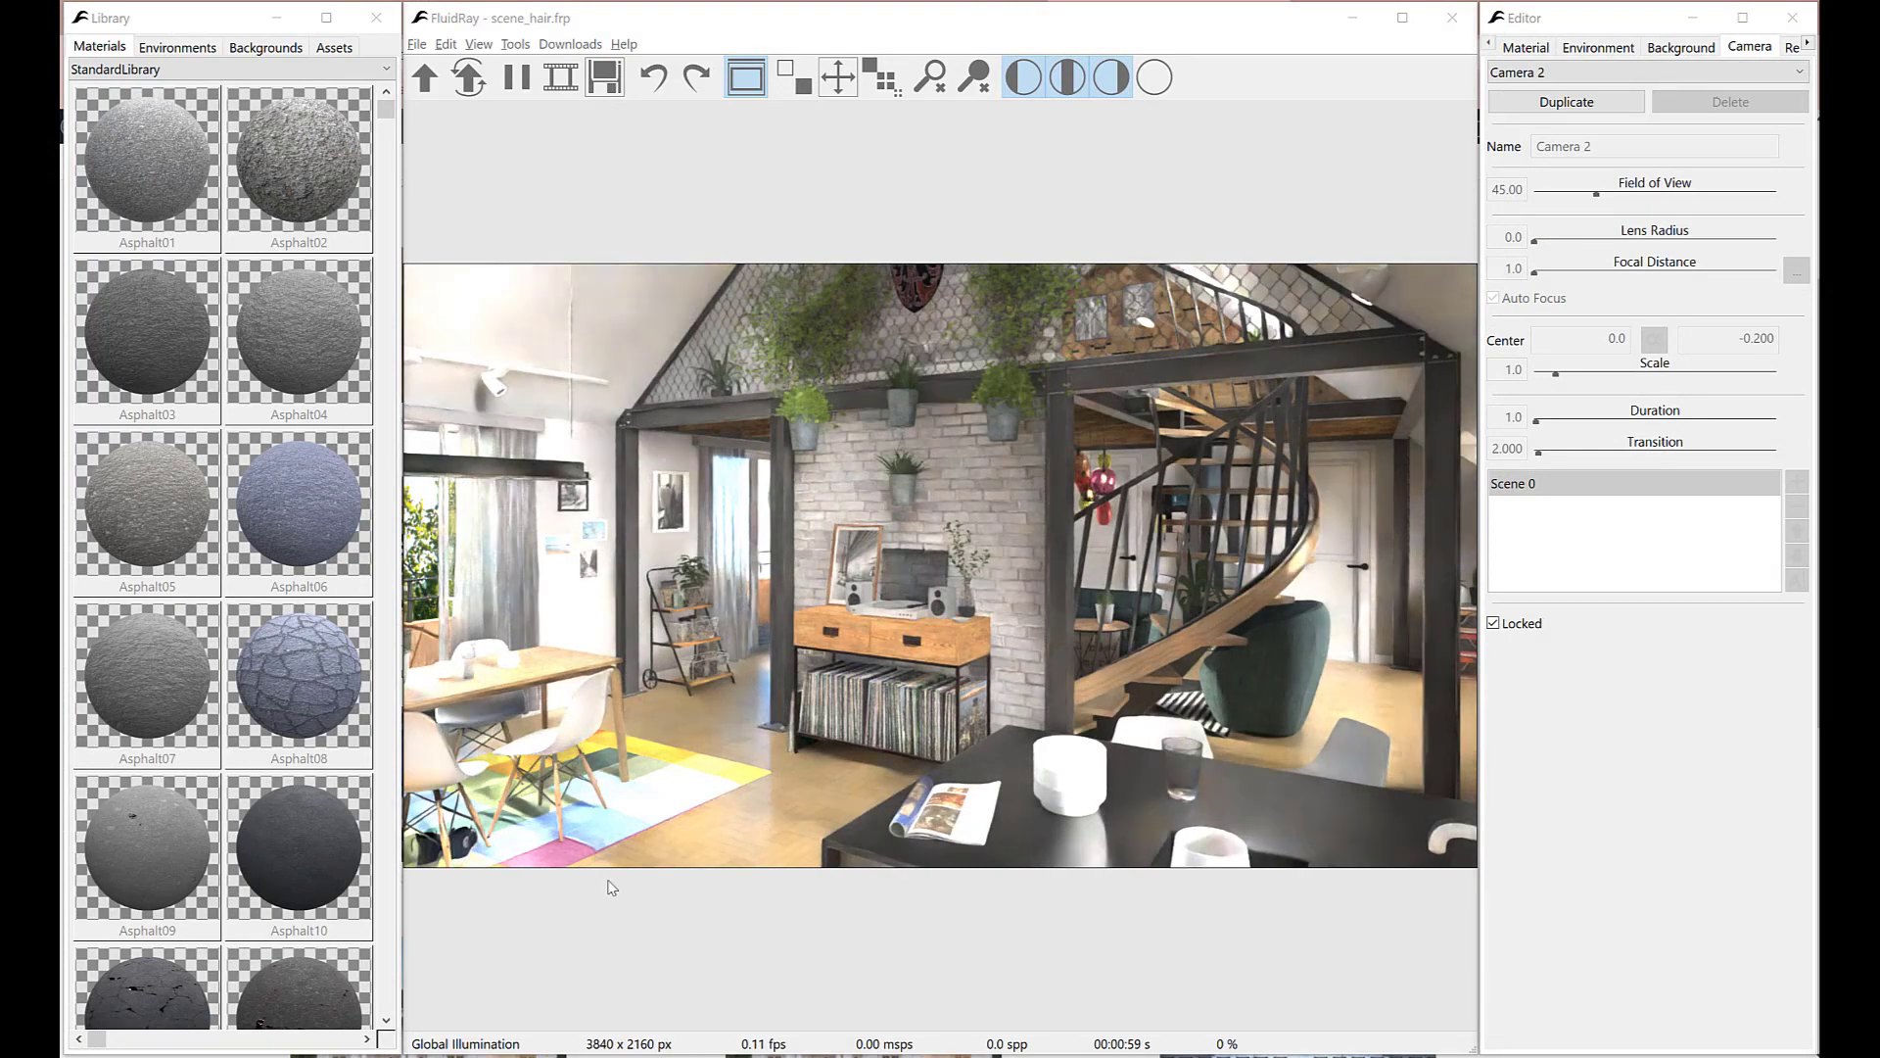
Select the rug and bring the Perspective camera in close to it.
{"action": "left_click", "coordinate": [648, 841]}
{"action": "left_click", "coordinate": [688, 781]}
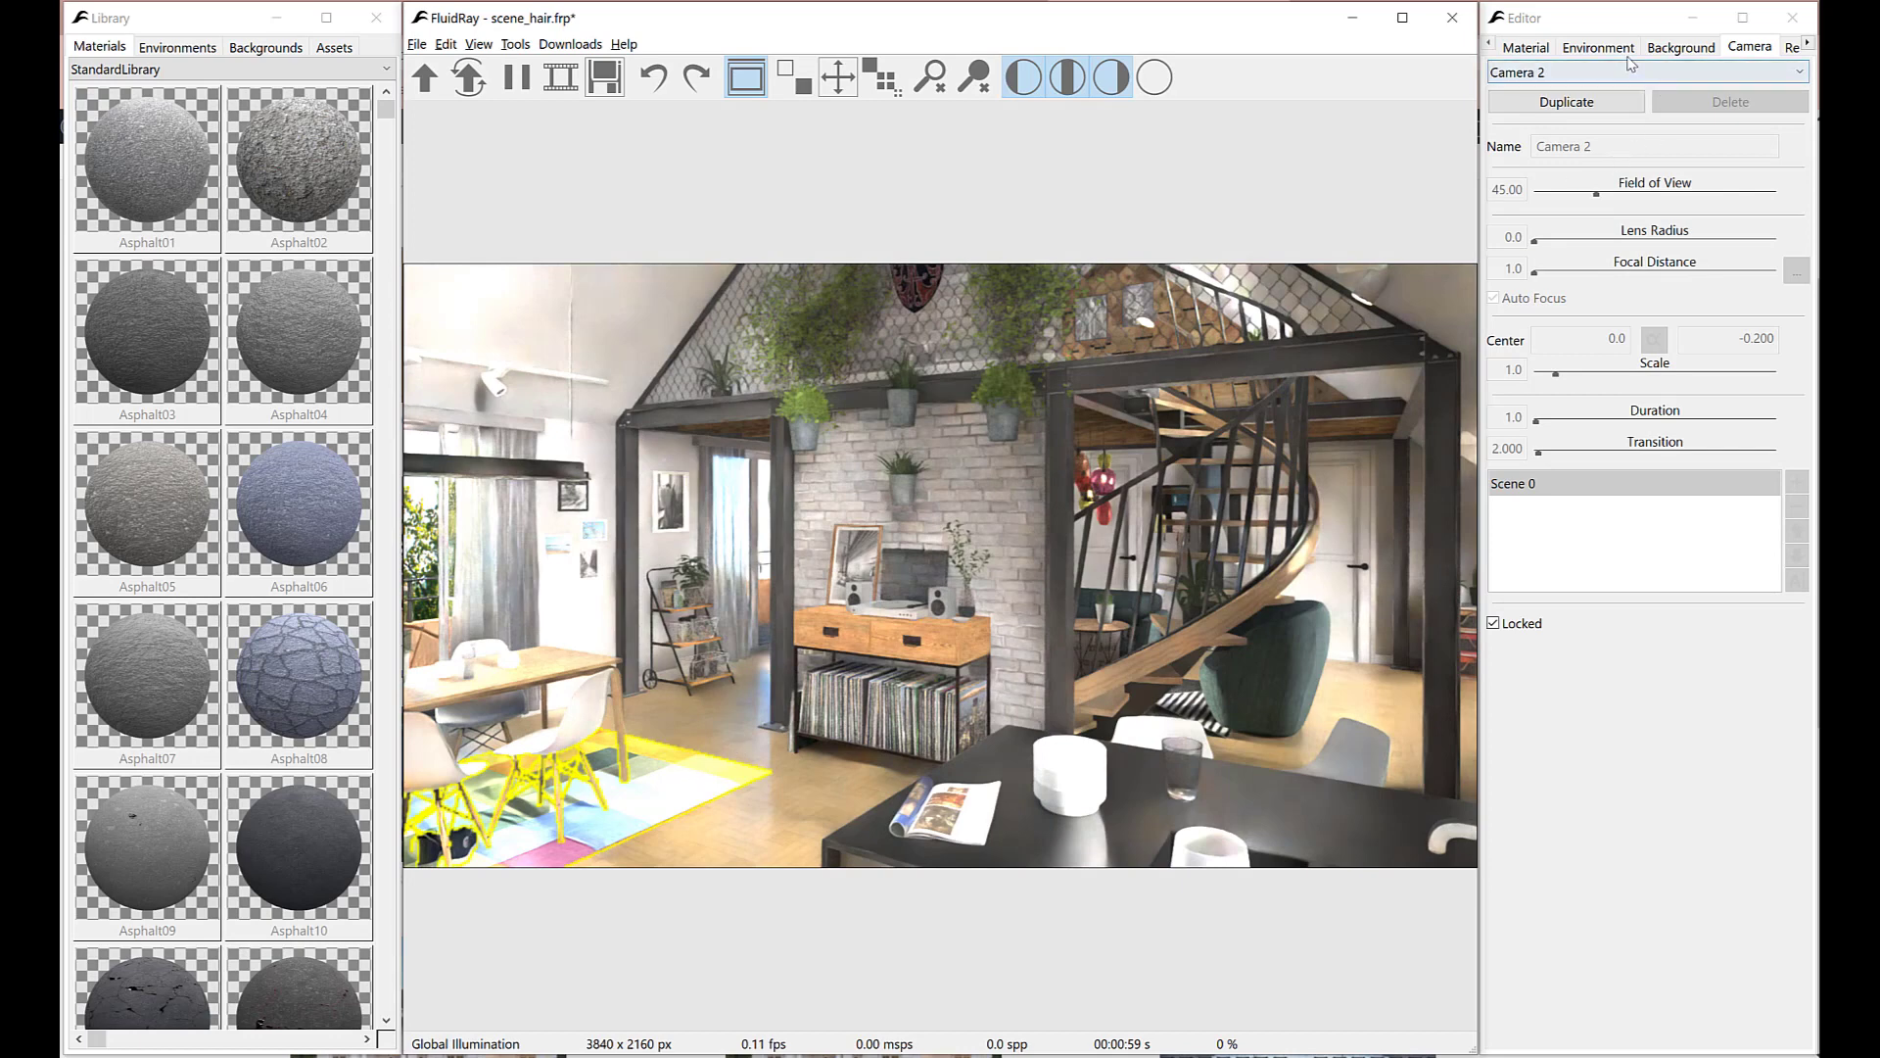
{"action": "left_click", "coordinate": [1616, 72]}
{"action": "left_click", "coordinate": [1523, 168]}
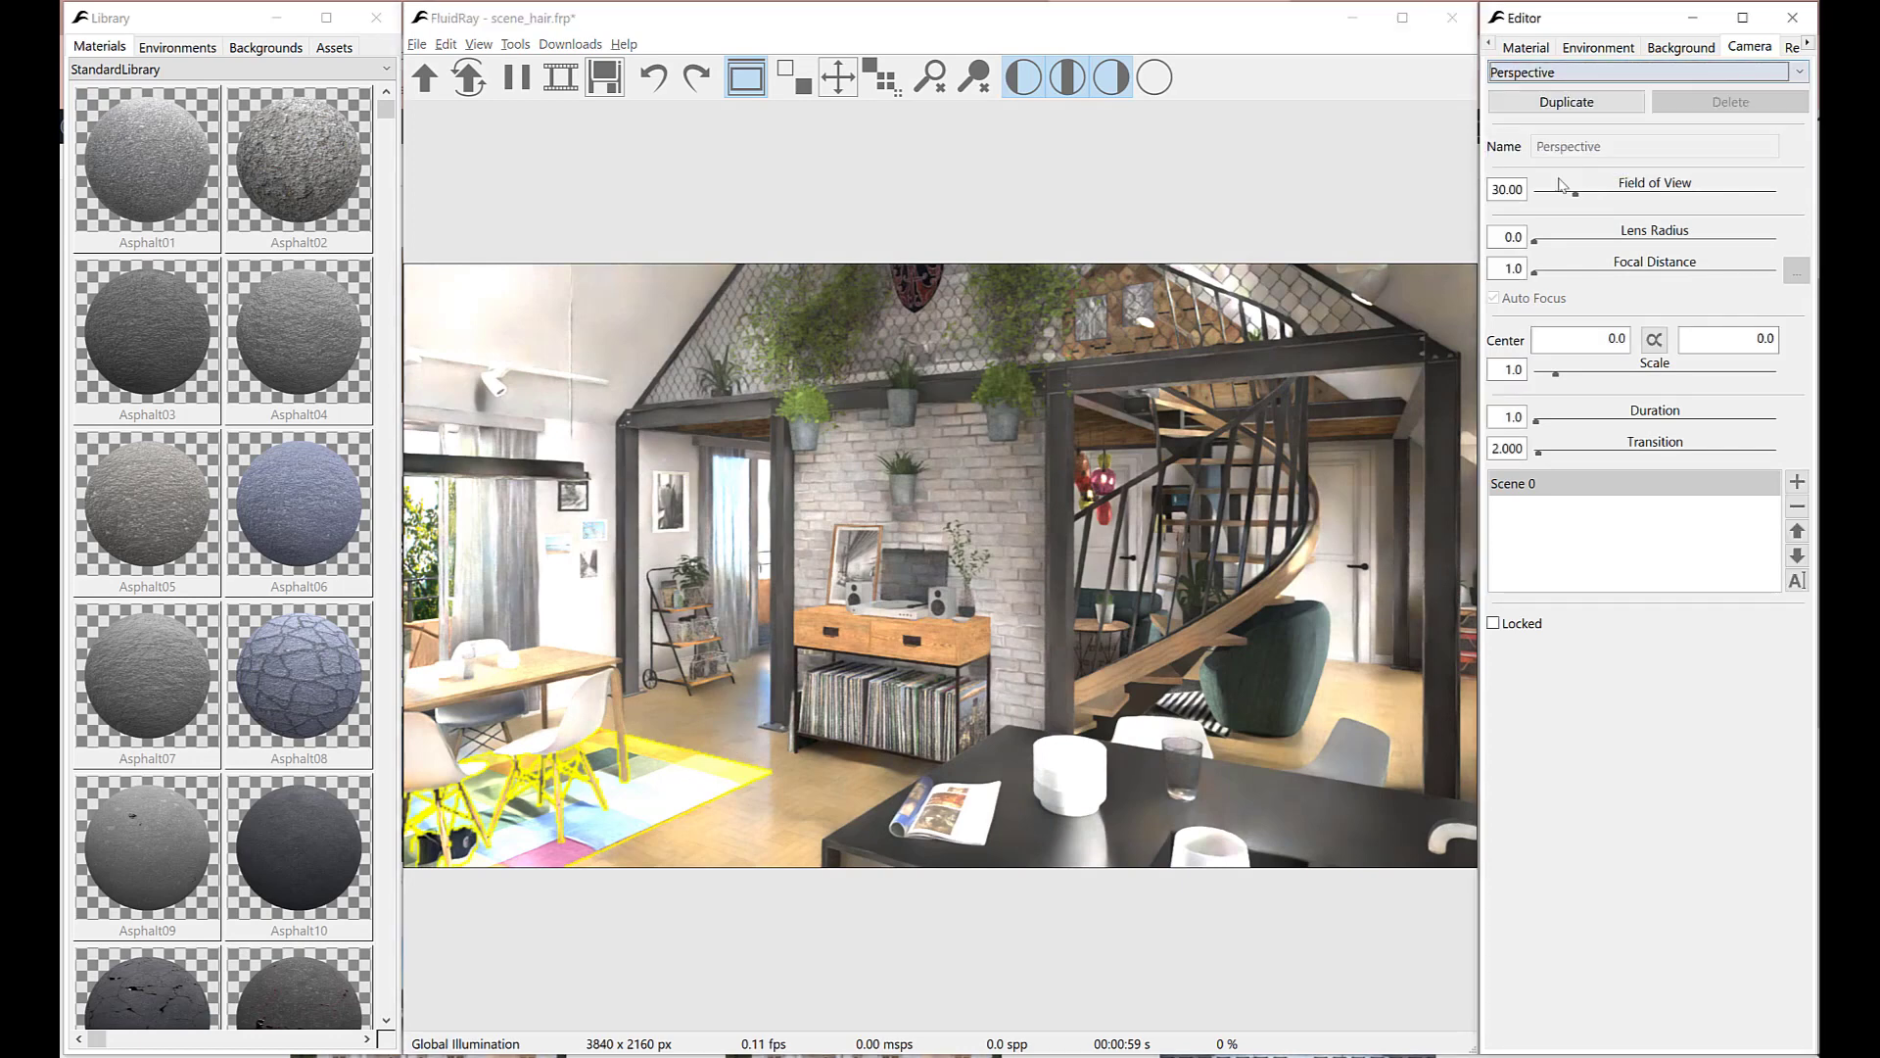
{"action": "left_click", "coordinate": [943, 76]}
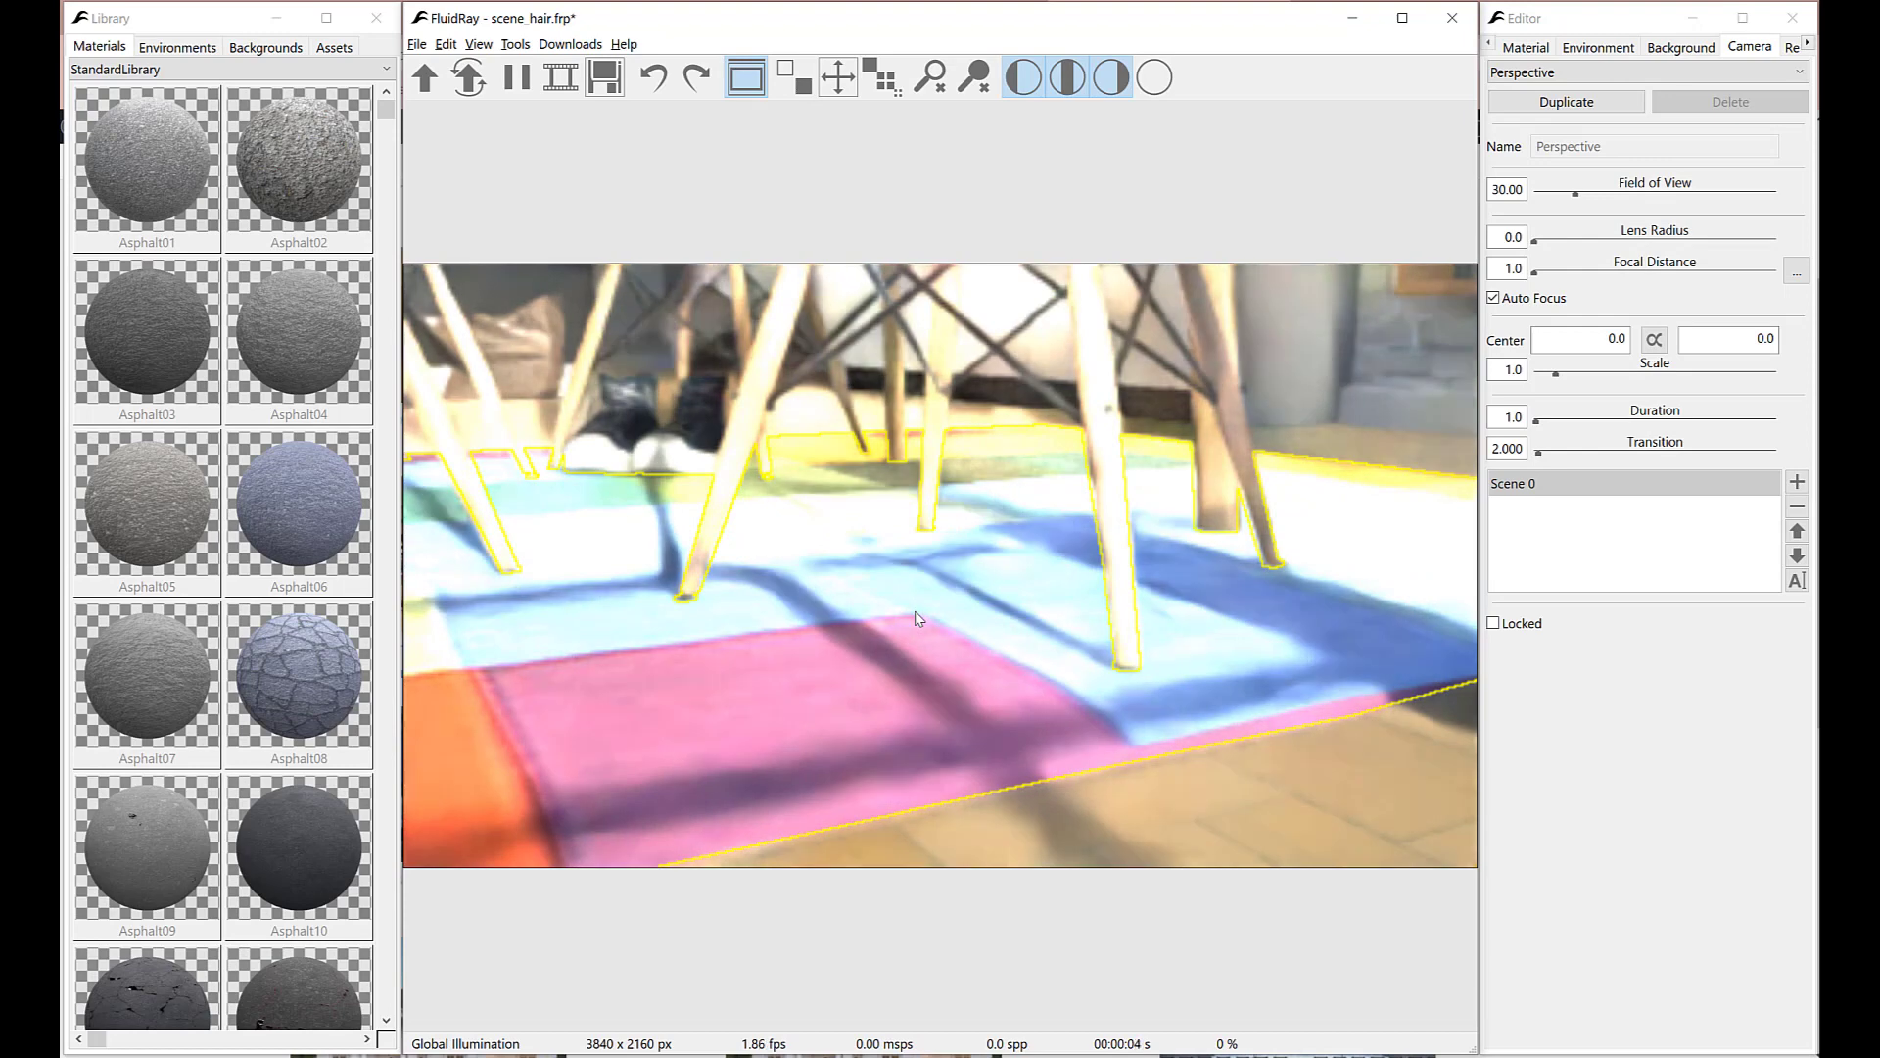
Preview the scene in Albedo mode and reselect the rug with the Rug 01 material.
{"action": "key", "text": "a"}
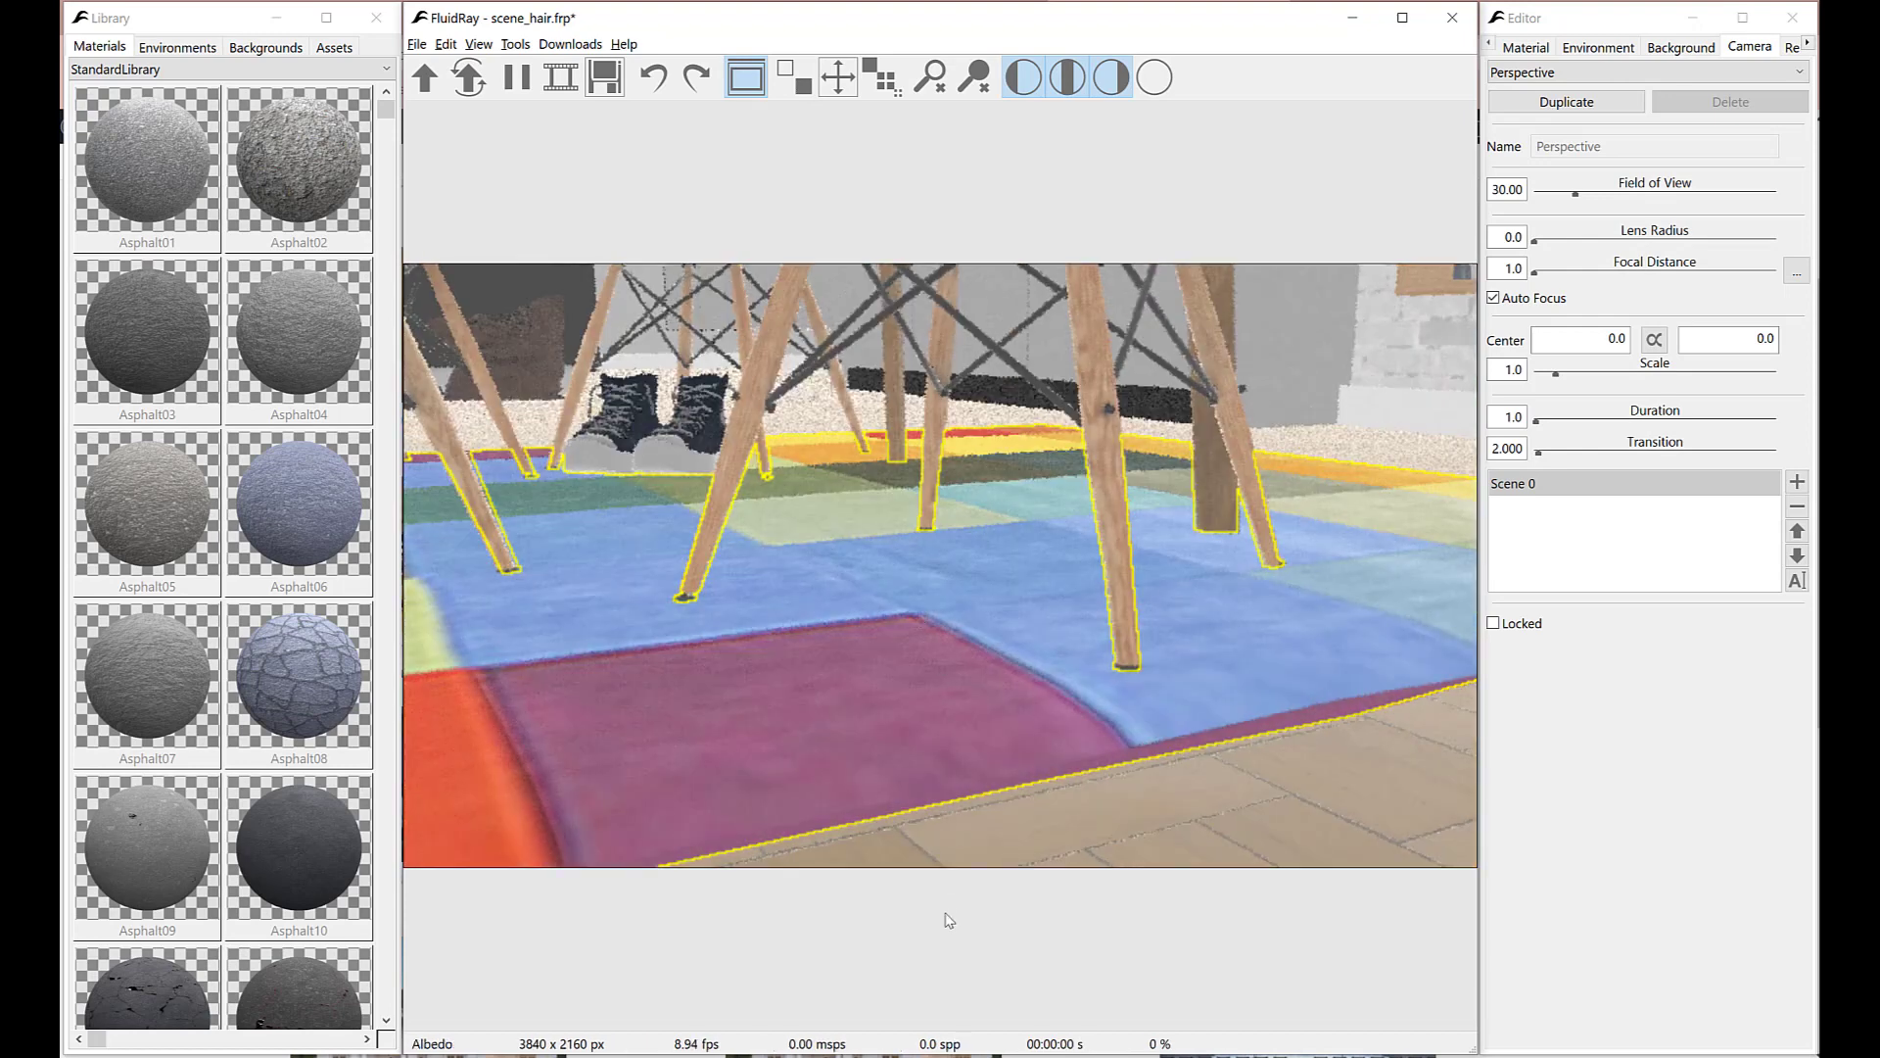
{"action": "left_click", "coordinate": [902, 973]}
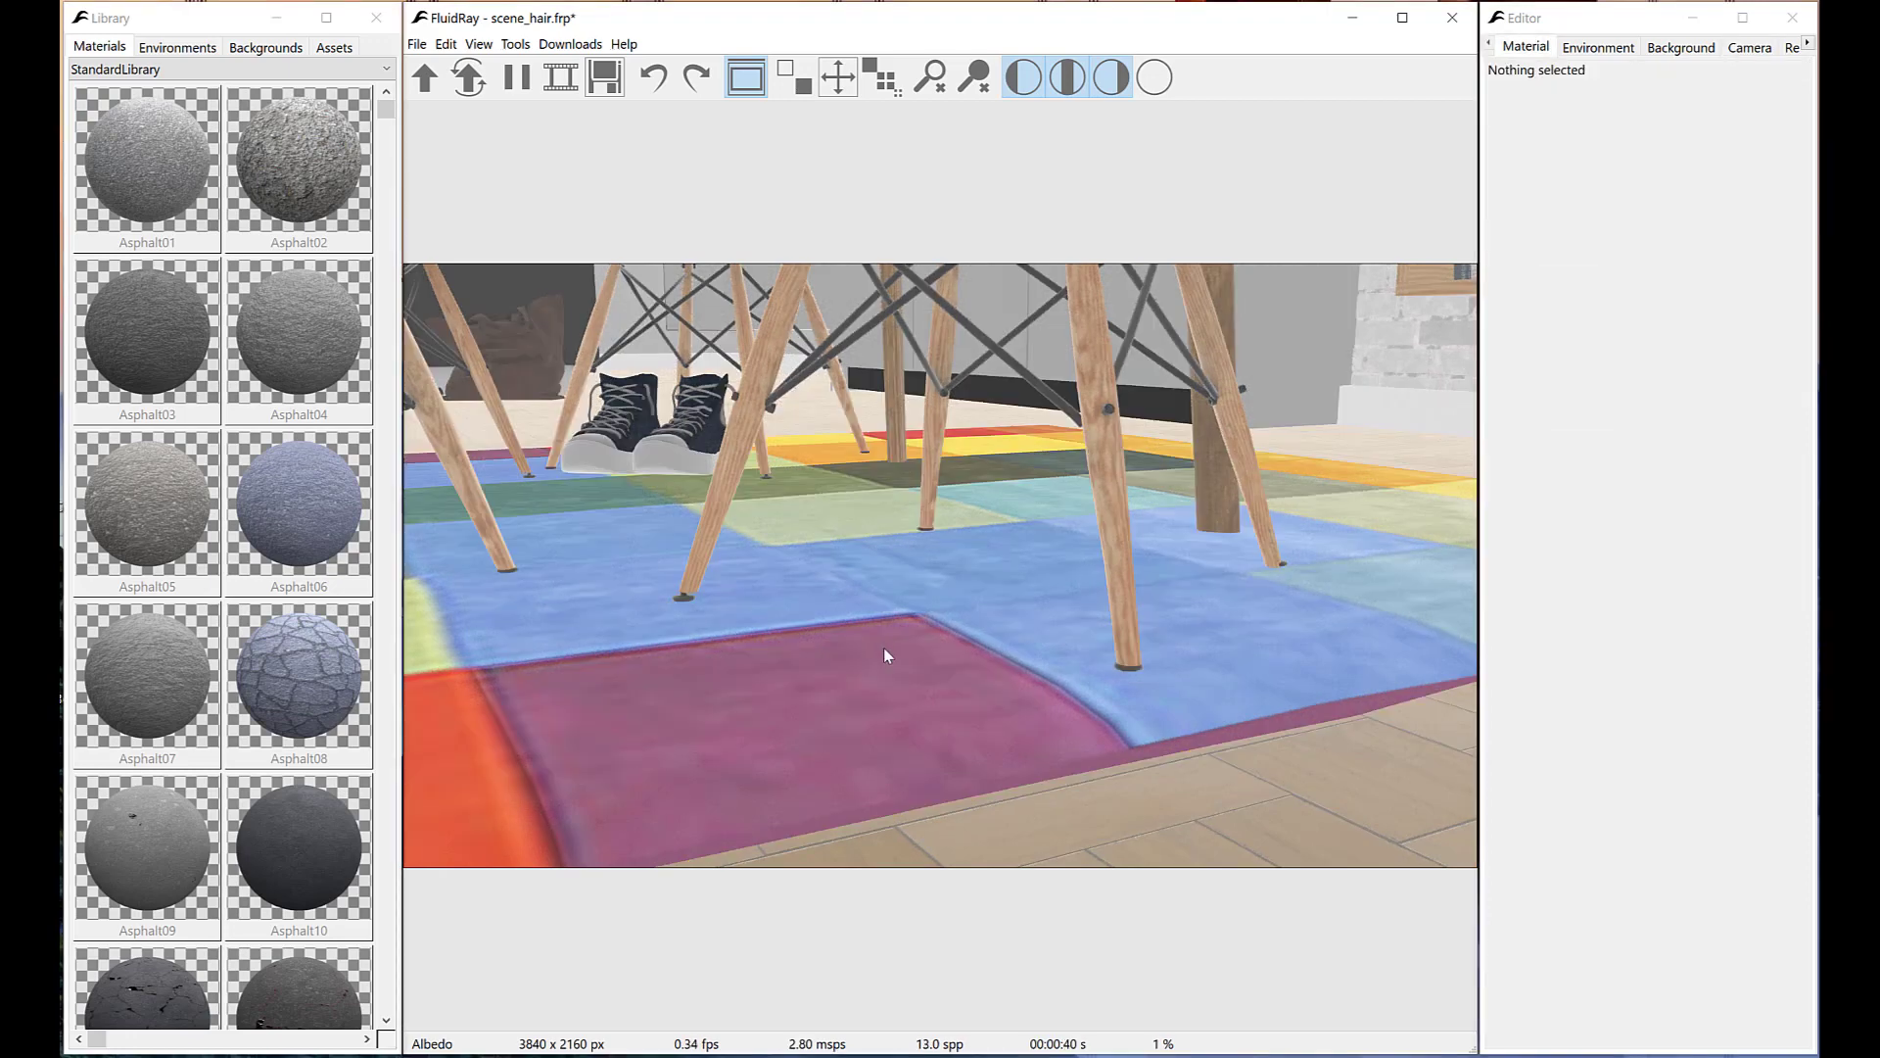
{"action": "left_click", "coordinate": [883, 648]}
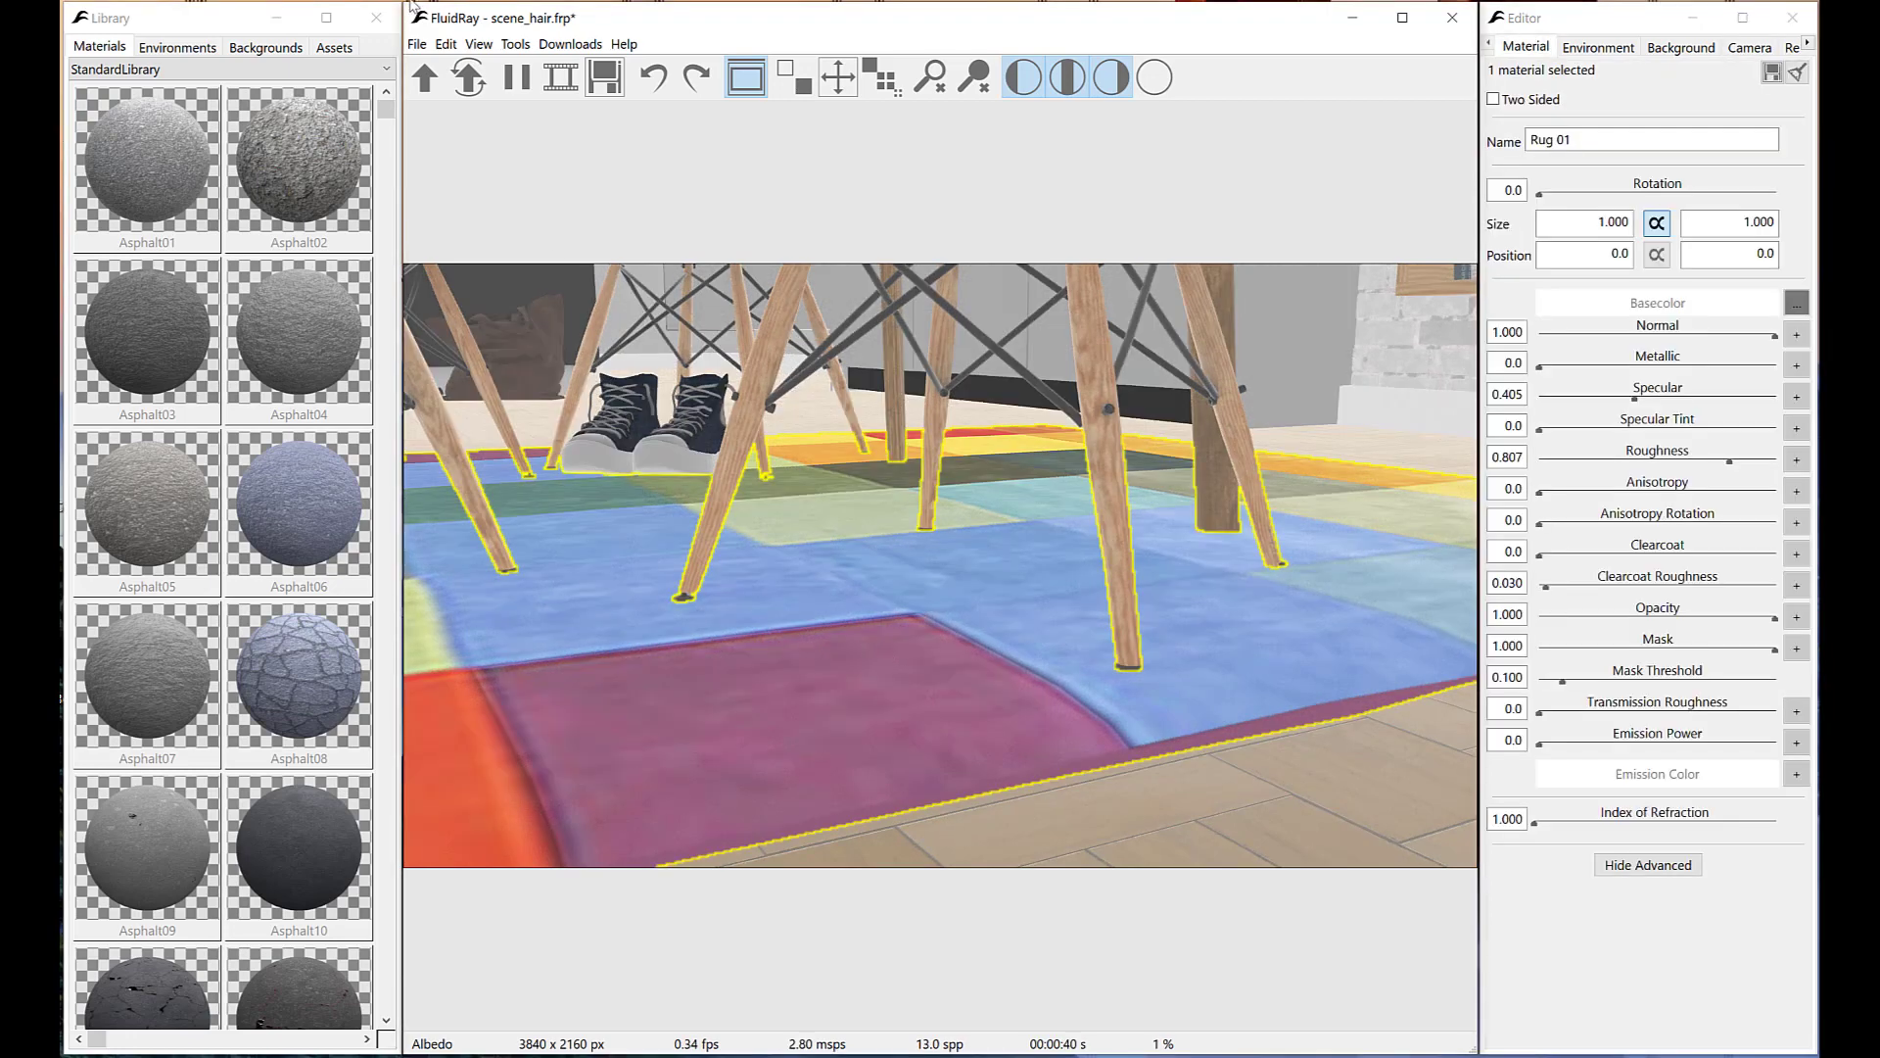
{"action": "left_click", "coordinate": [515, 44]}
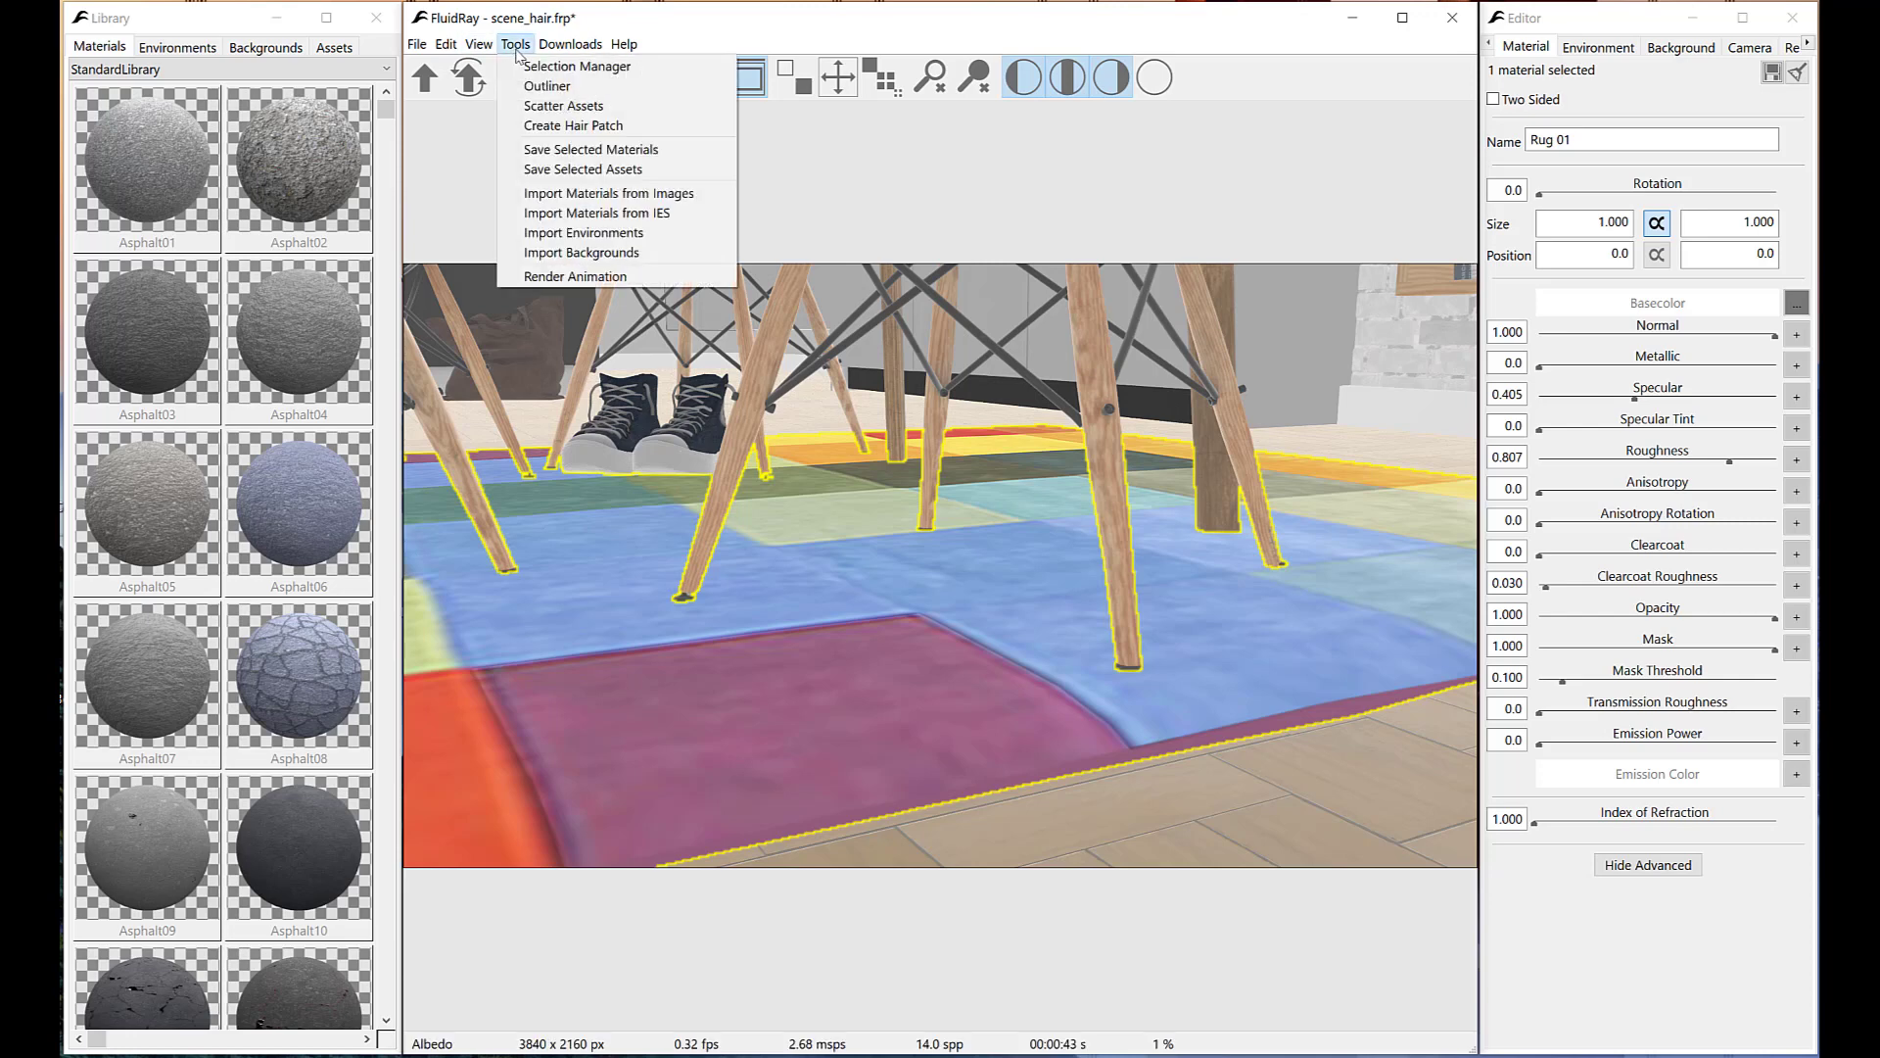
Start a hair patch on the rug, keeping Round hair type and reviewing its length, radius and fuzziness settings.
{"action": "left_click", "coordinate": [573, 125]}
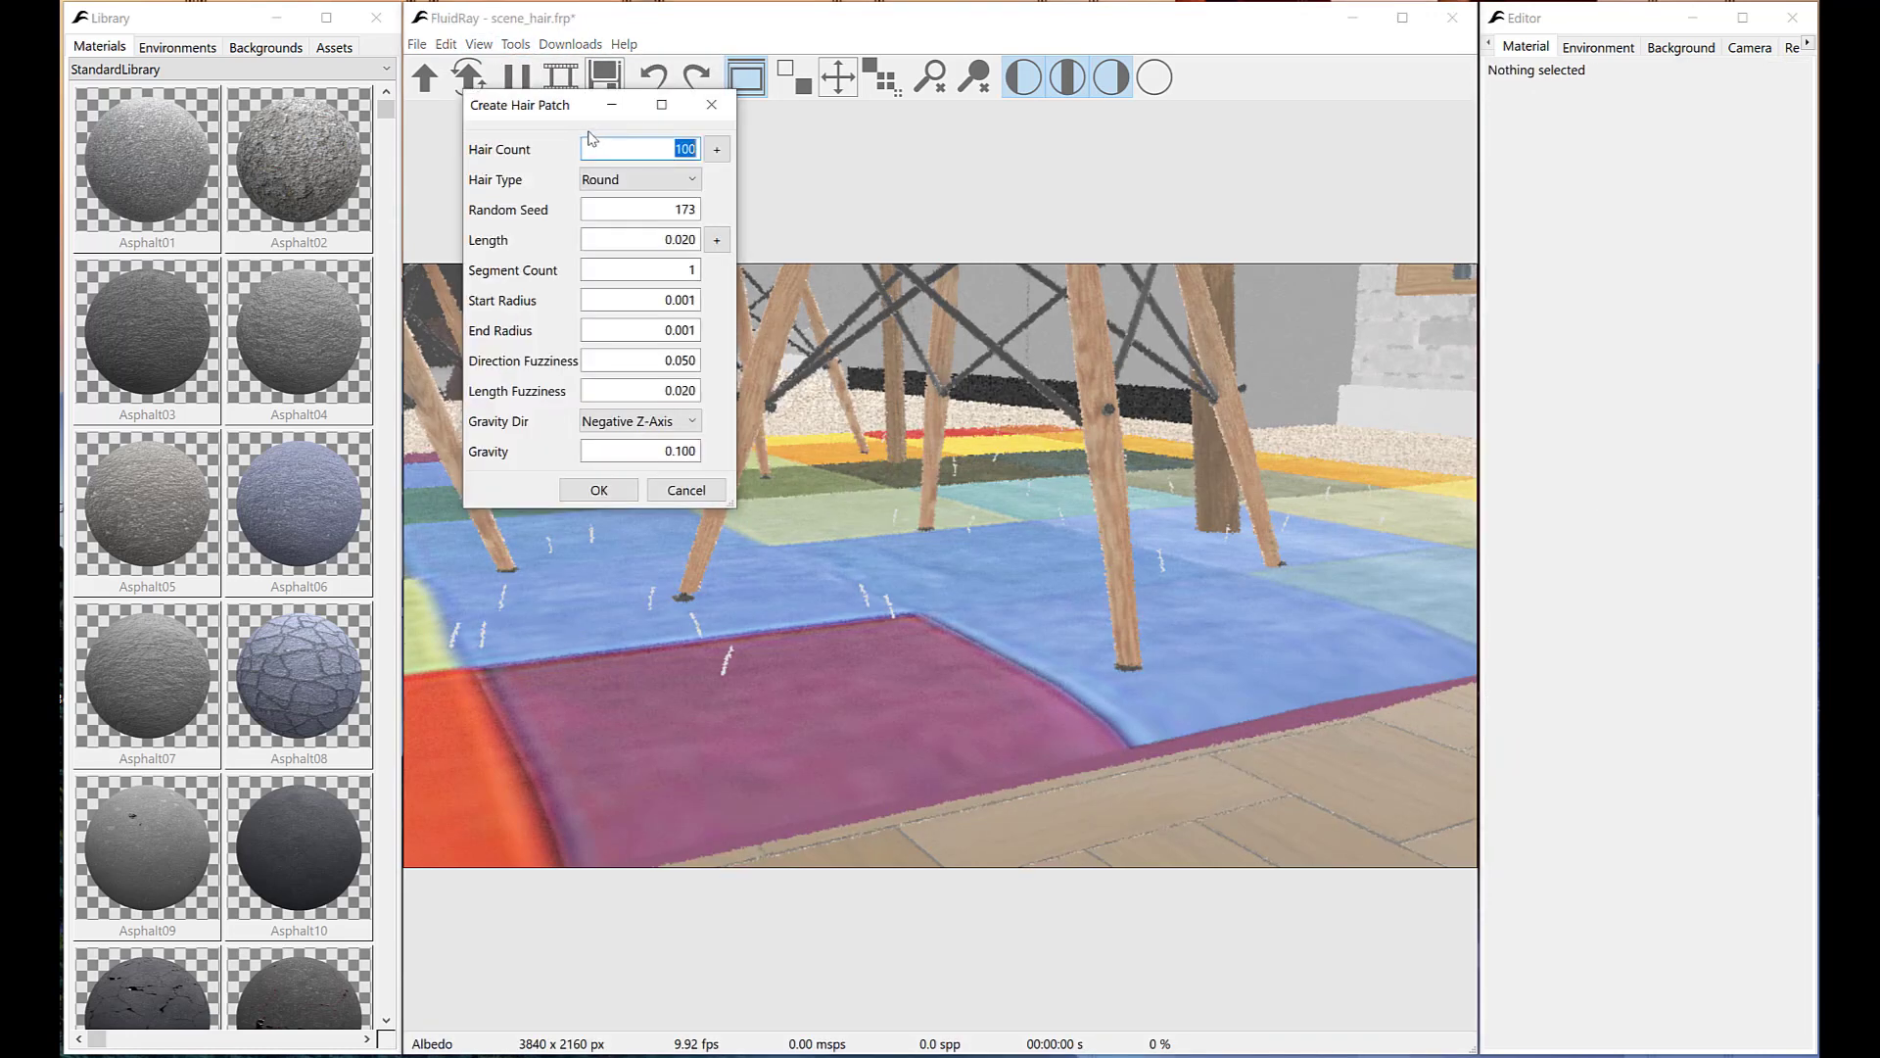
{"action": "left_click", "coordinate": [628, 180]}
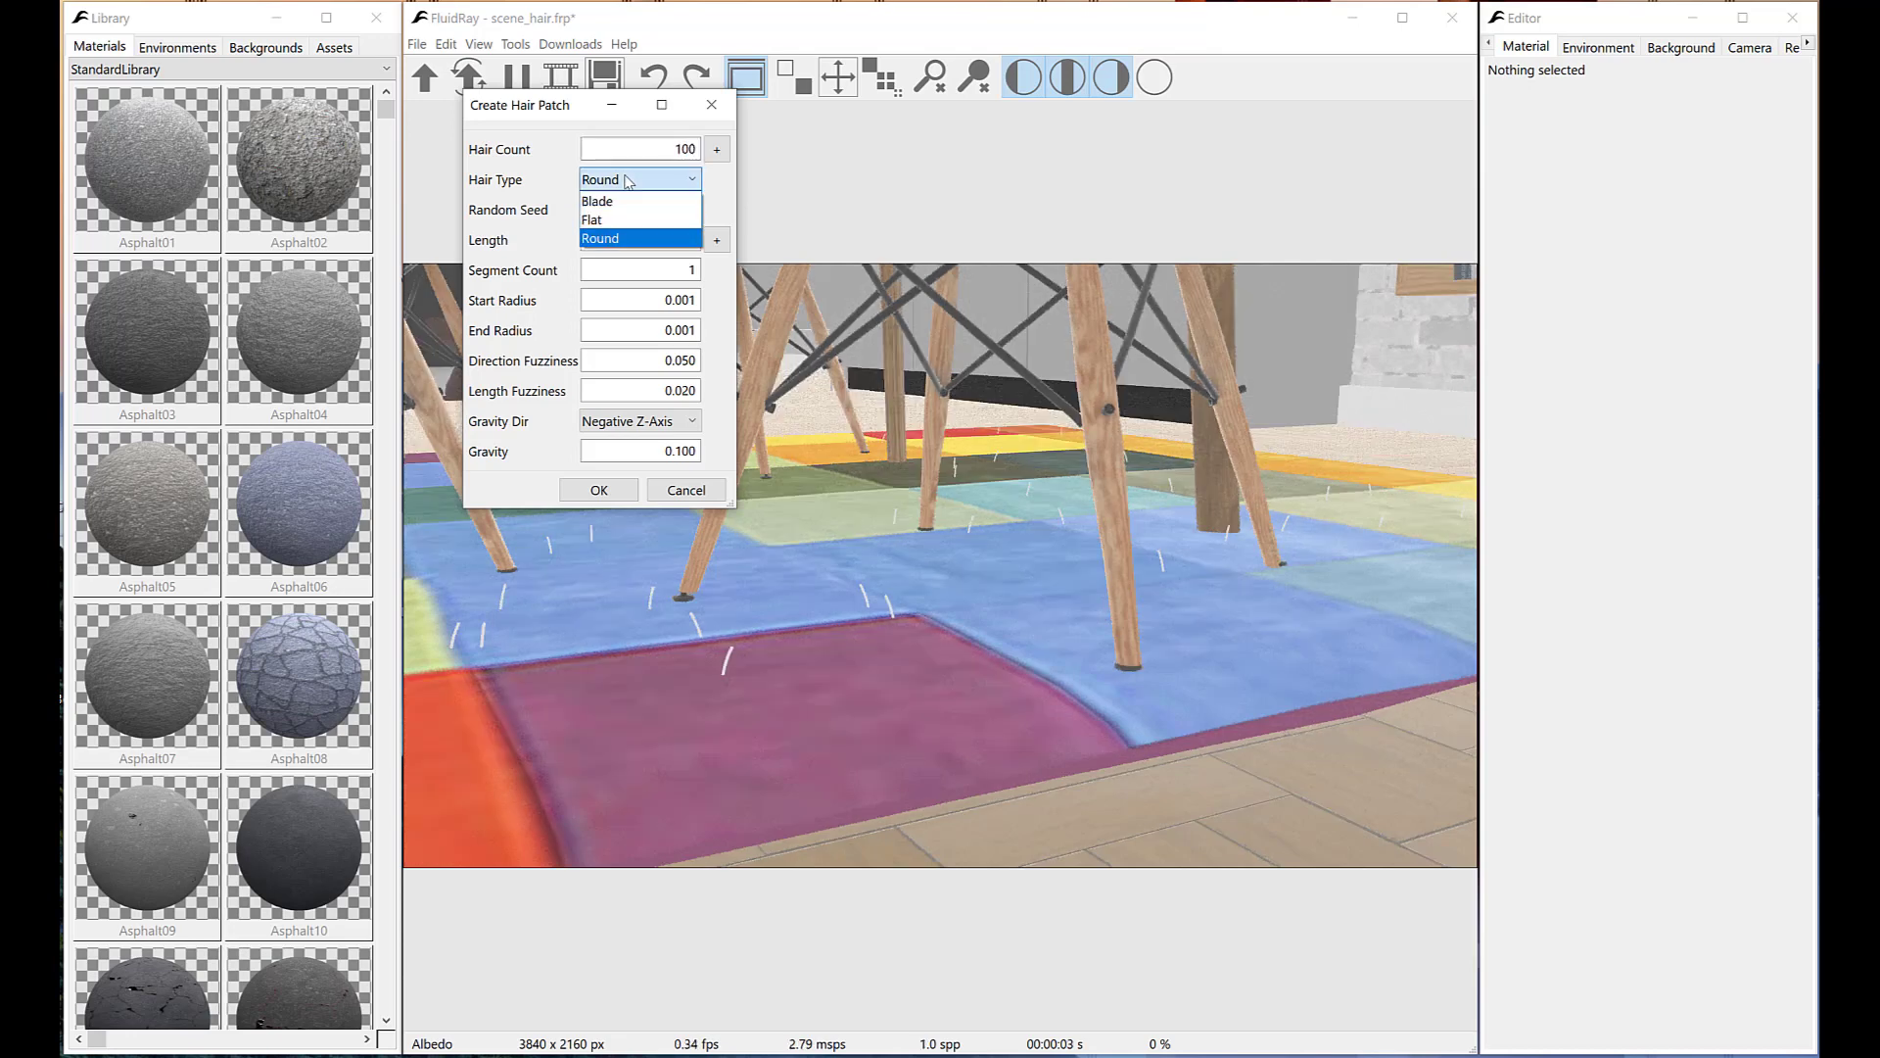
{"action": "left_click", "coordinate": [628, 180]}
{"action": "left_click", "coordinate": [666, 238]}
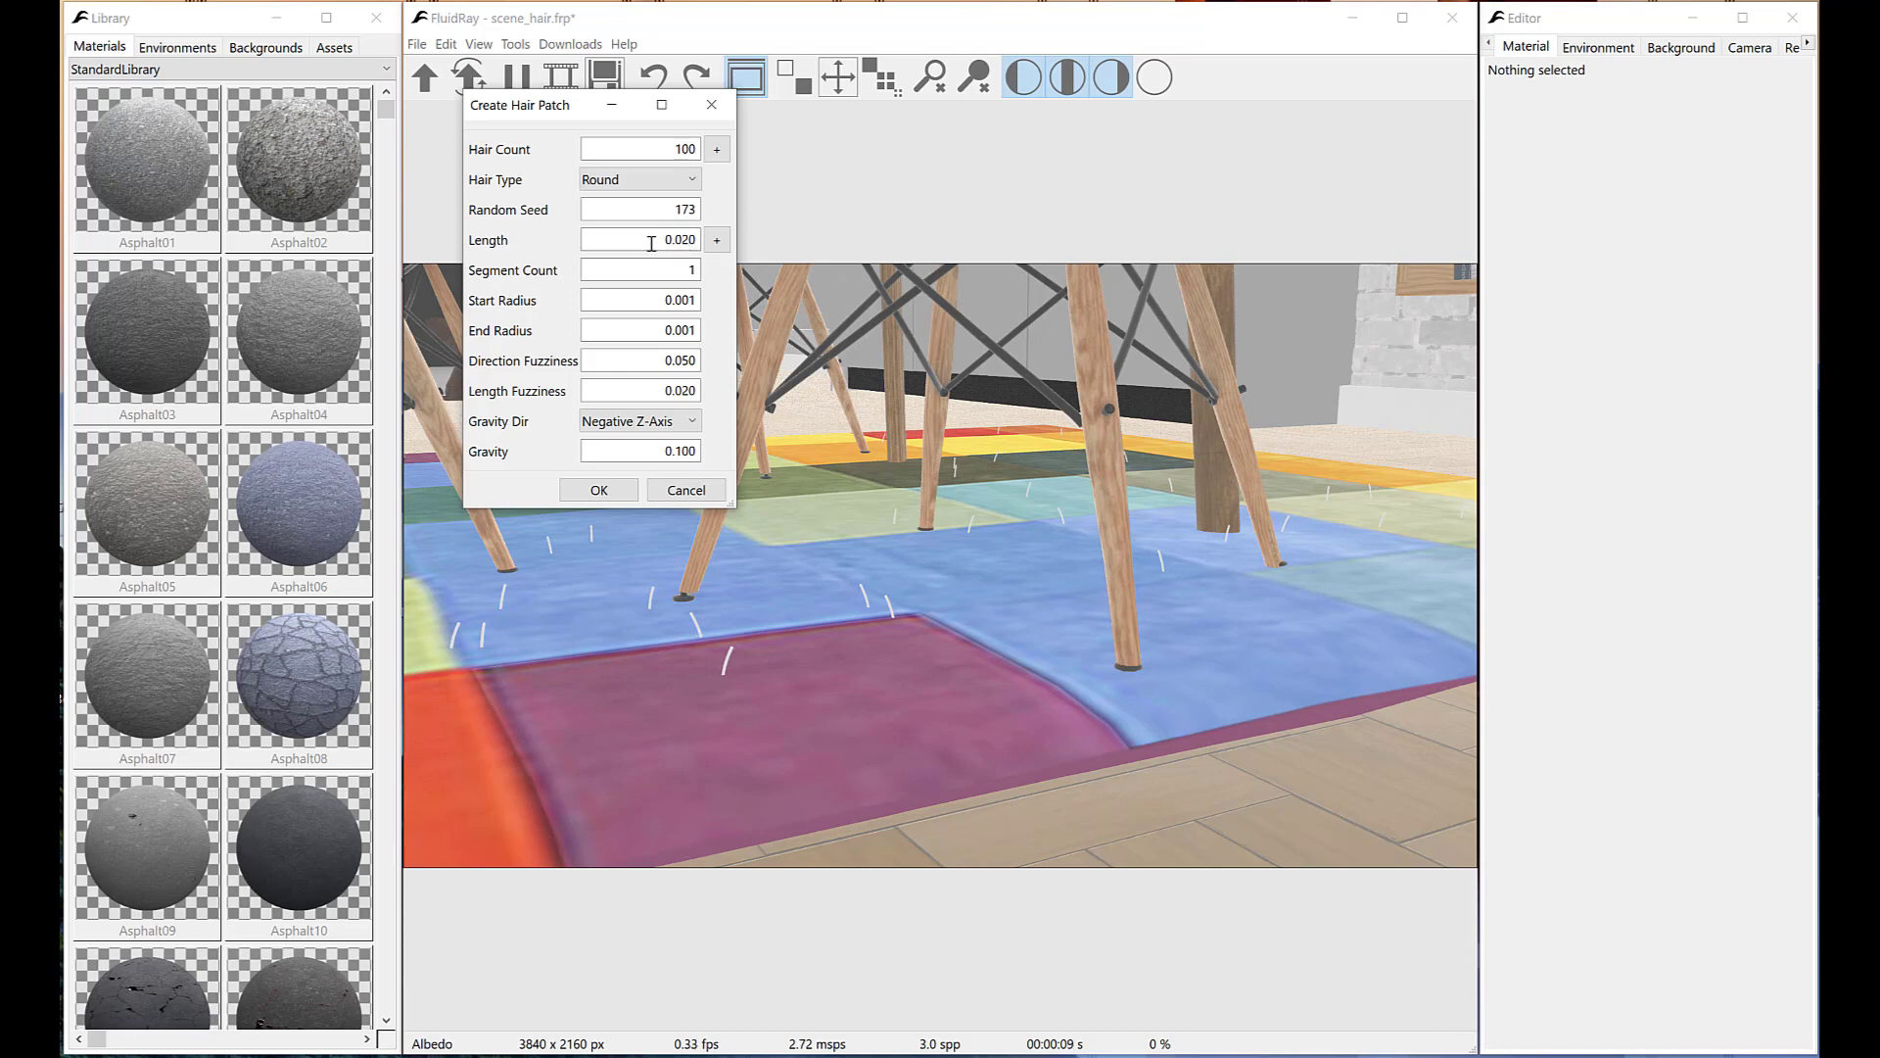
{"action": "left_click", "coordinate": [630, 272]}
{"action": "left_click", "coordinate": [664, 301]}
{"action": "left_click", "coordinate": [662, 325]}
{"action": "left_click", "coordinate": [686, 363]}
{"action": "left_click", "coordinate": [672, 388]}
Set the hair count to 500000 and preview the dense pile.
{"action": "left_click", "coordinate": [679, 150]}
{"action": "key", "text": "Return"}
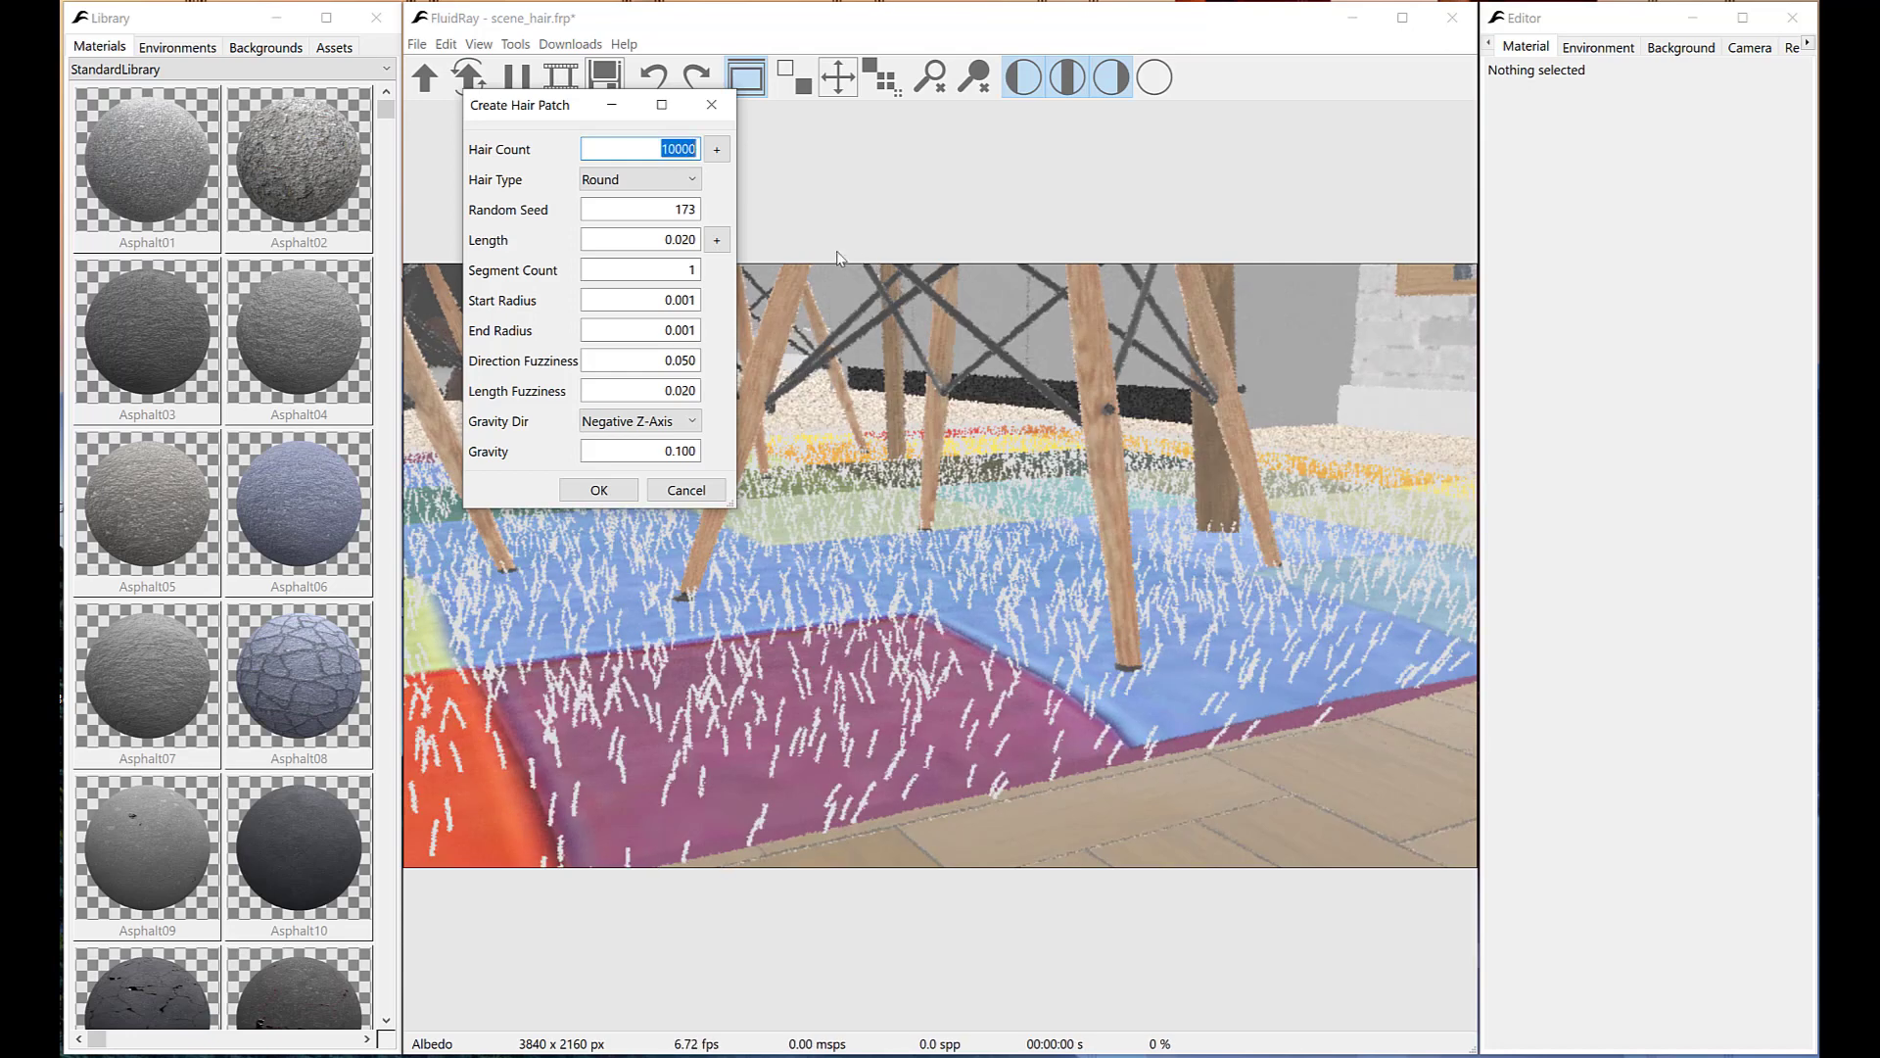
{"action": "left_click", "coordinate": [670, 149]}
{"action": "key", "text": "BackSpace"}
{"action": "type", "text": "50"}
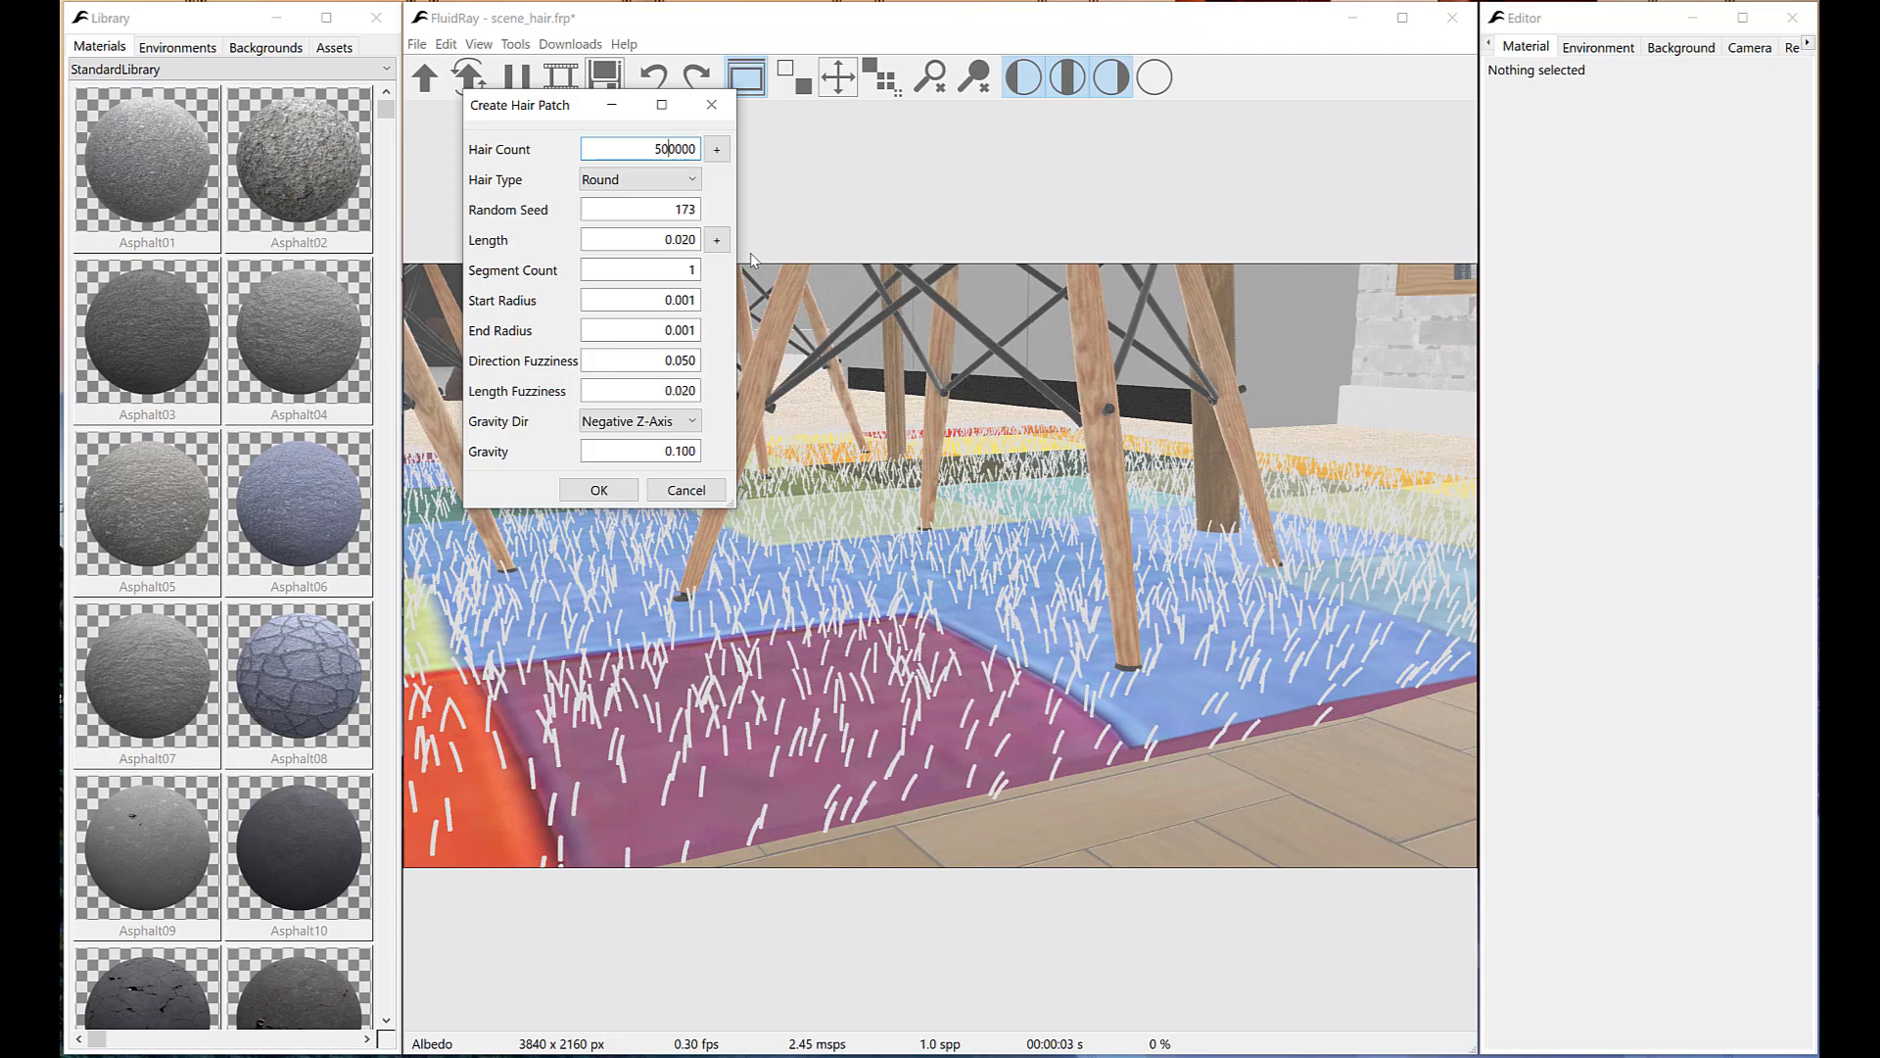
{"action": "key", "text": "Return"}
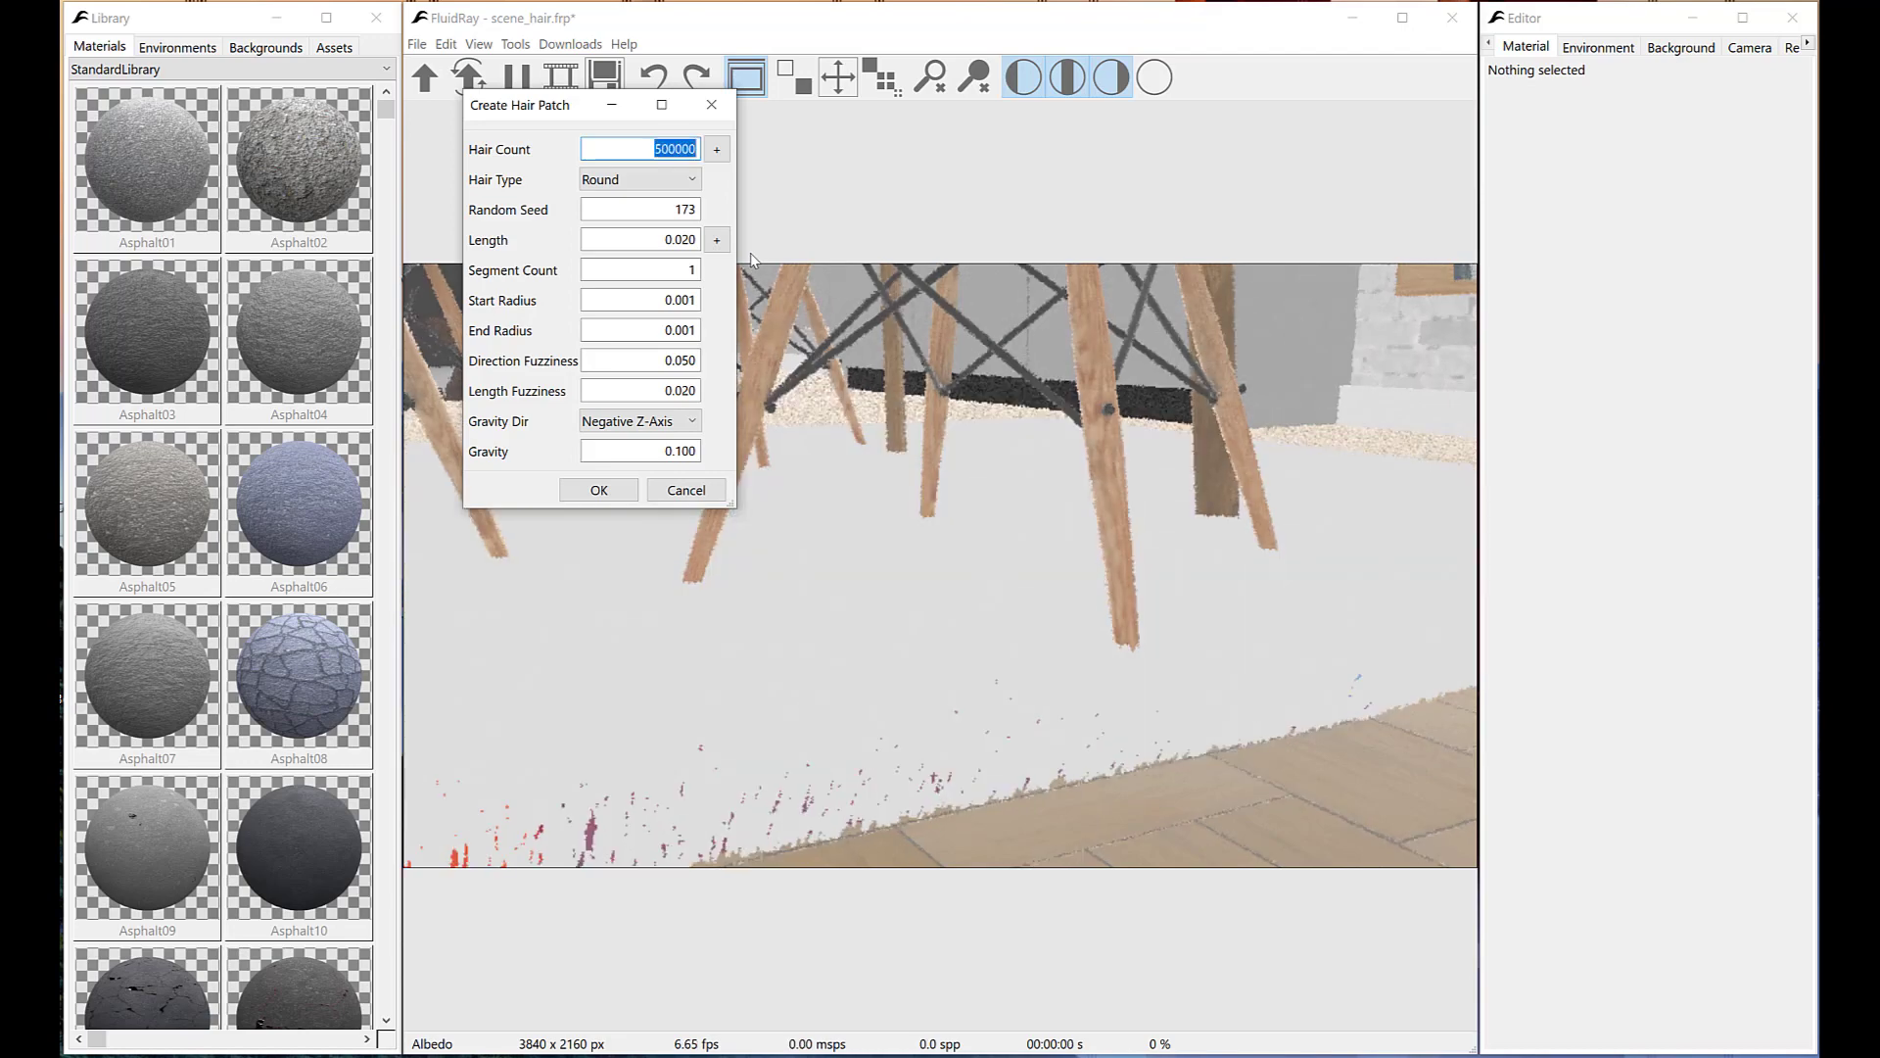
Create the patch and apply Rug 01 from UserLibrary\Tutorials to it, then deselect.
{"action": "left_click", "coordinate": [600, 490]}
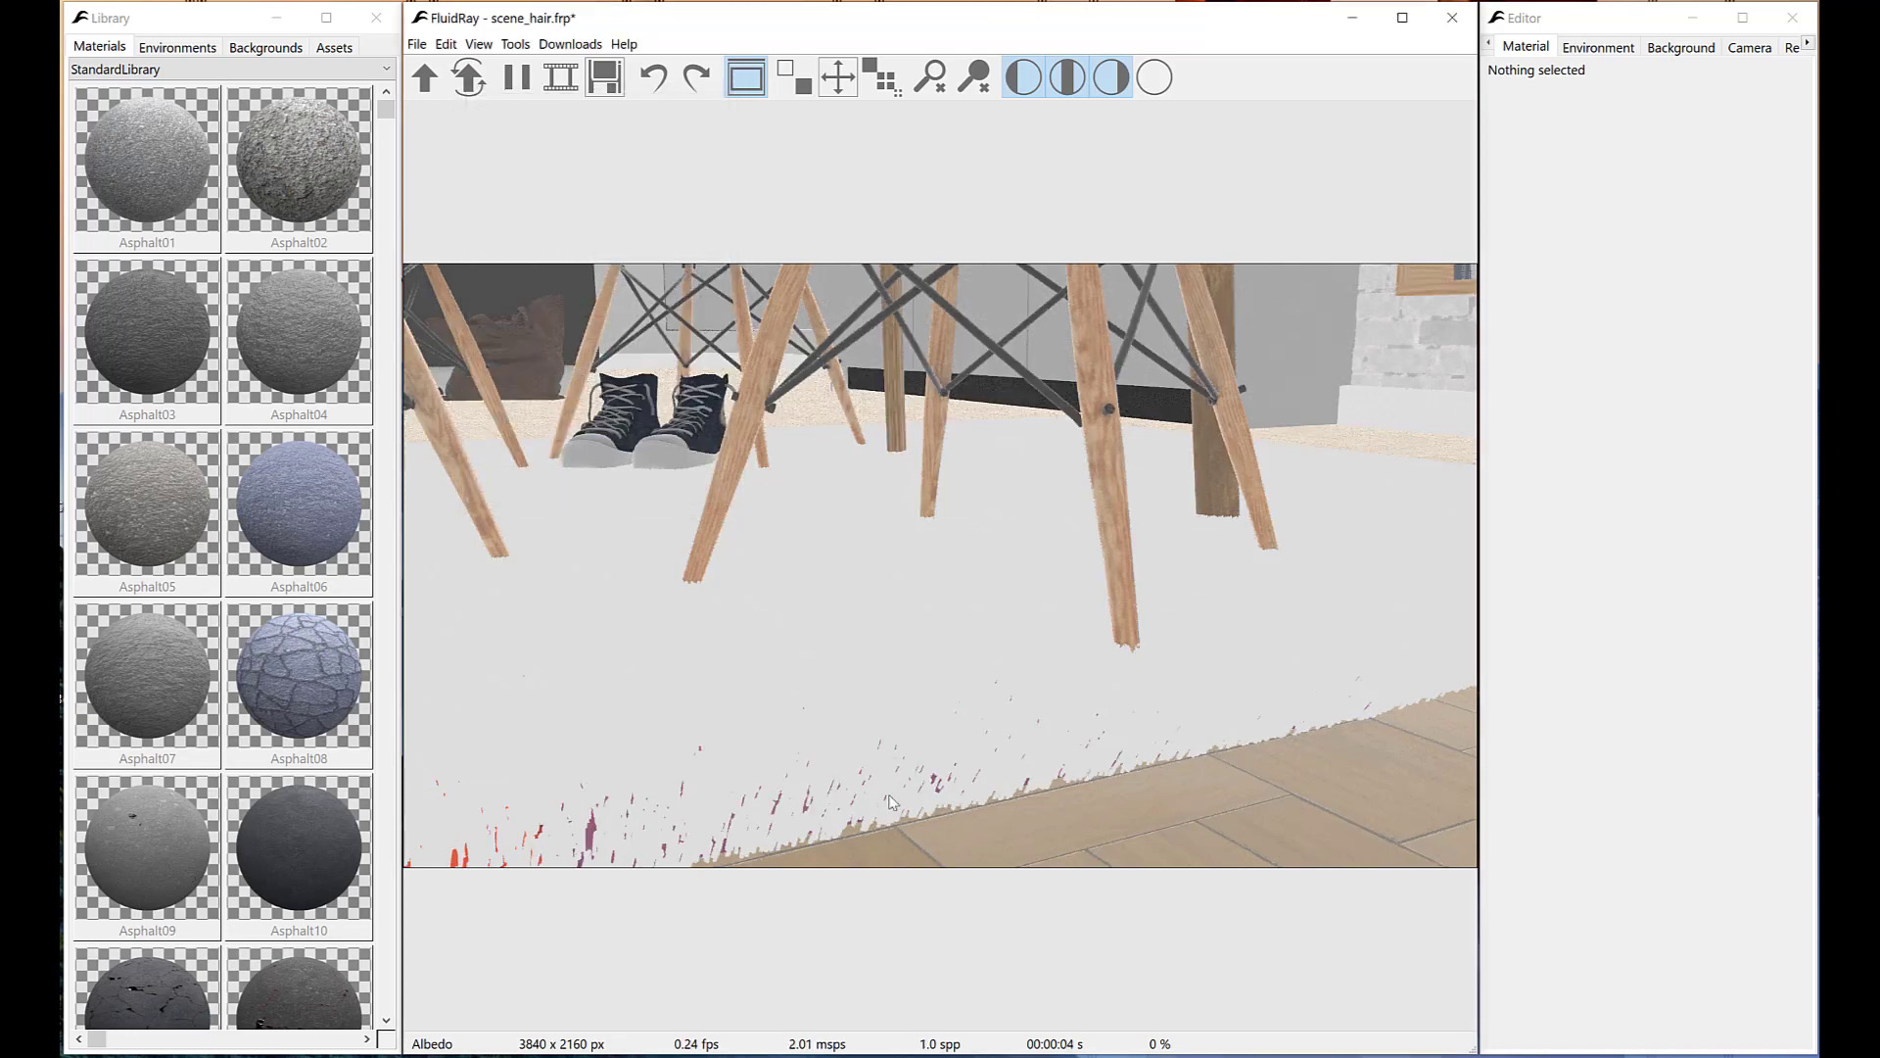
{"action": "left_click", "coordinate": [942, 730]}
{"action": "left_click", "coordinate": [186, 71]}
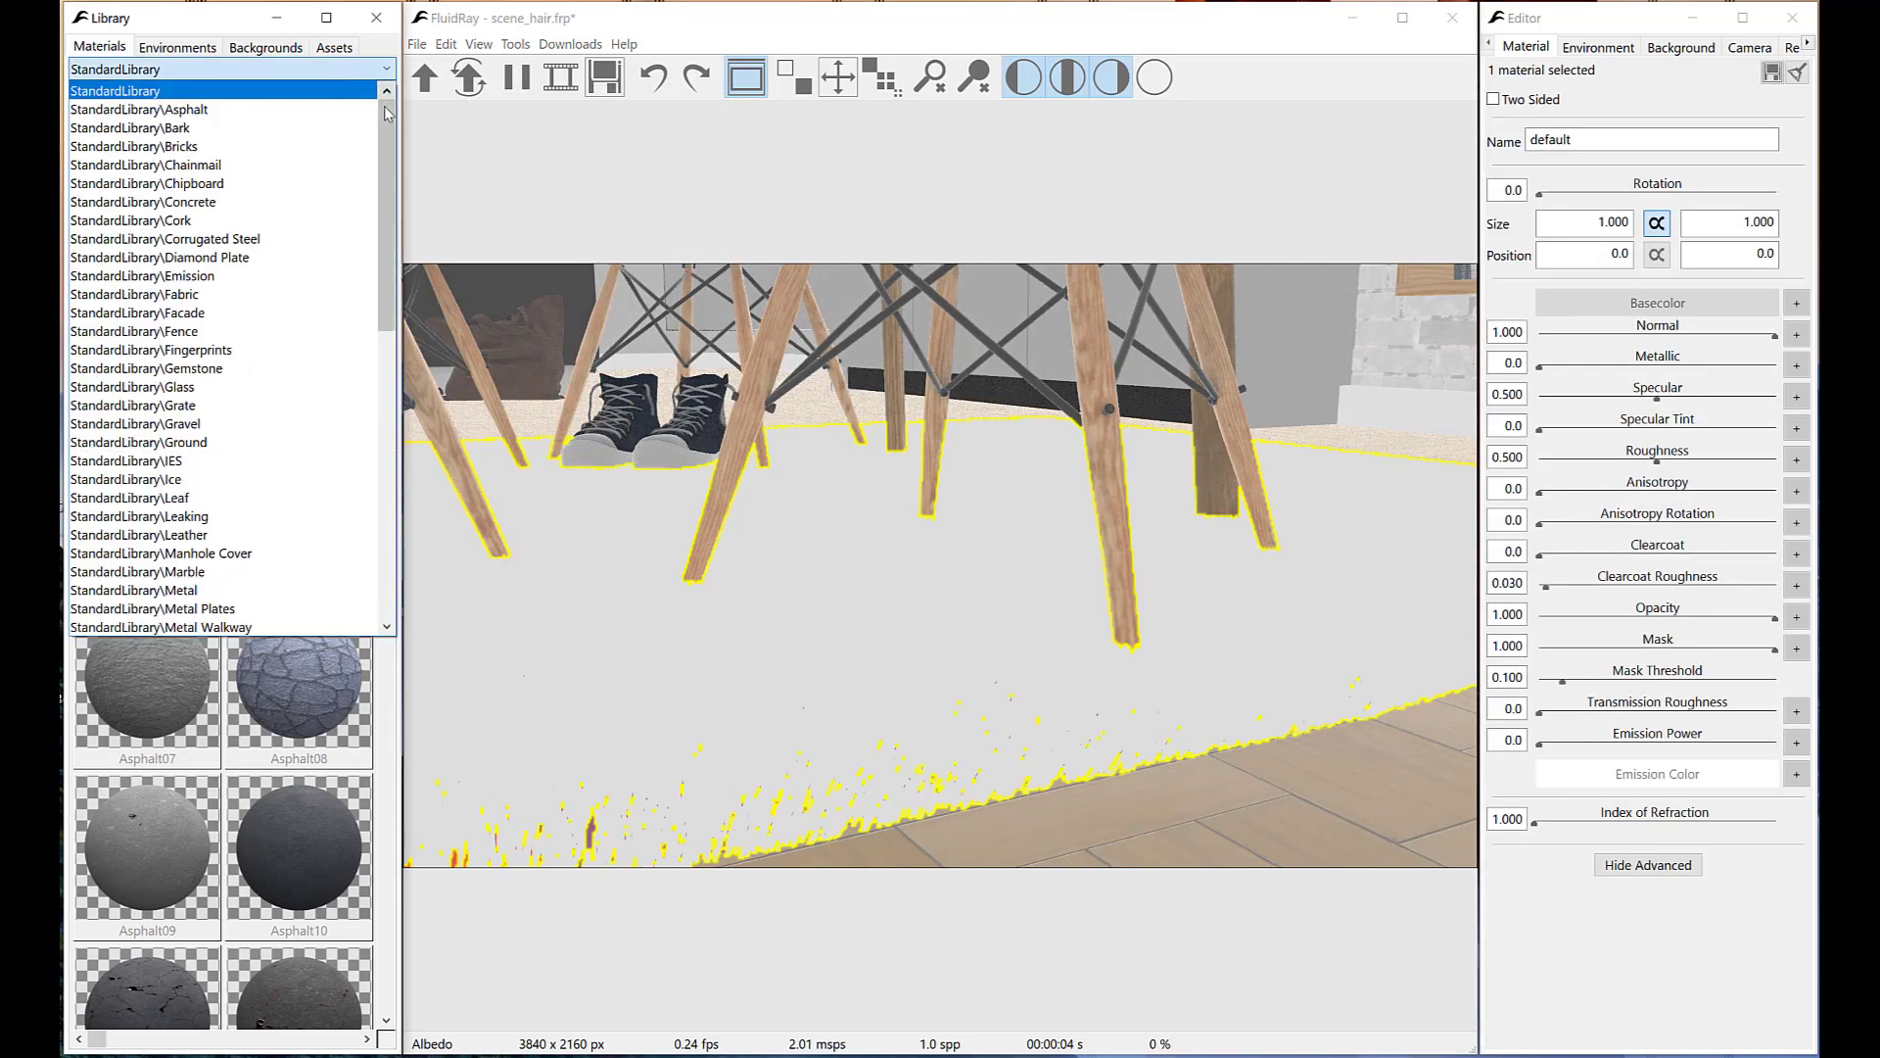
{"action": "scroll", "coordinate": [147, 588], "scroll_direction": "down", "scroll_amount": 5}
{"action": "left_click", "coordinate": [147, 603]}
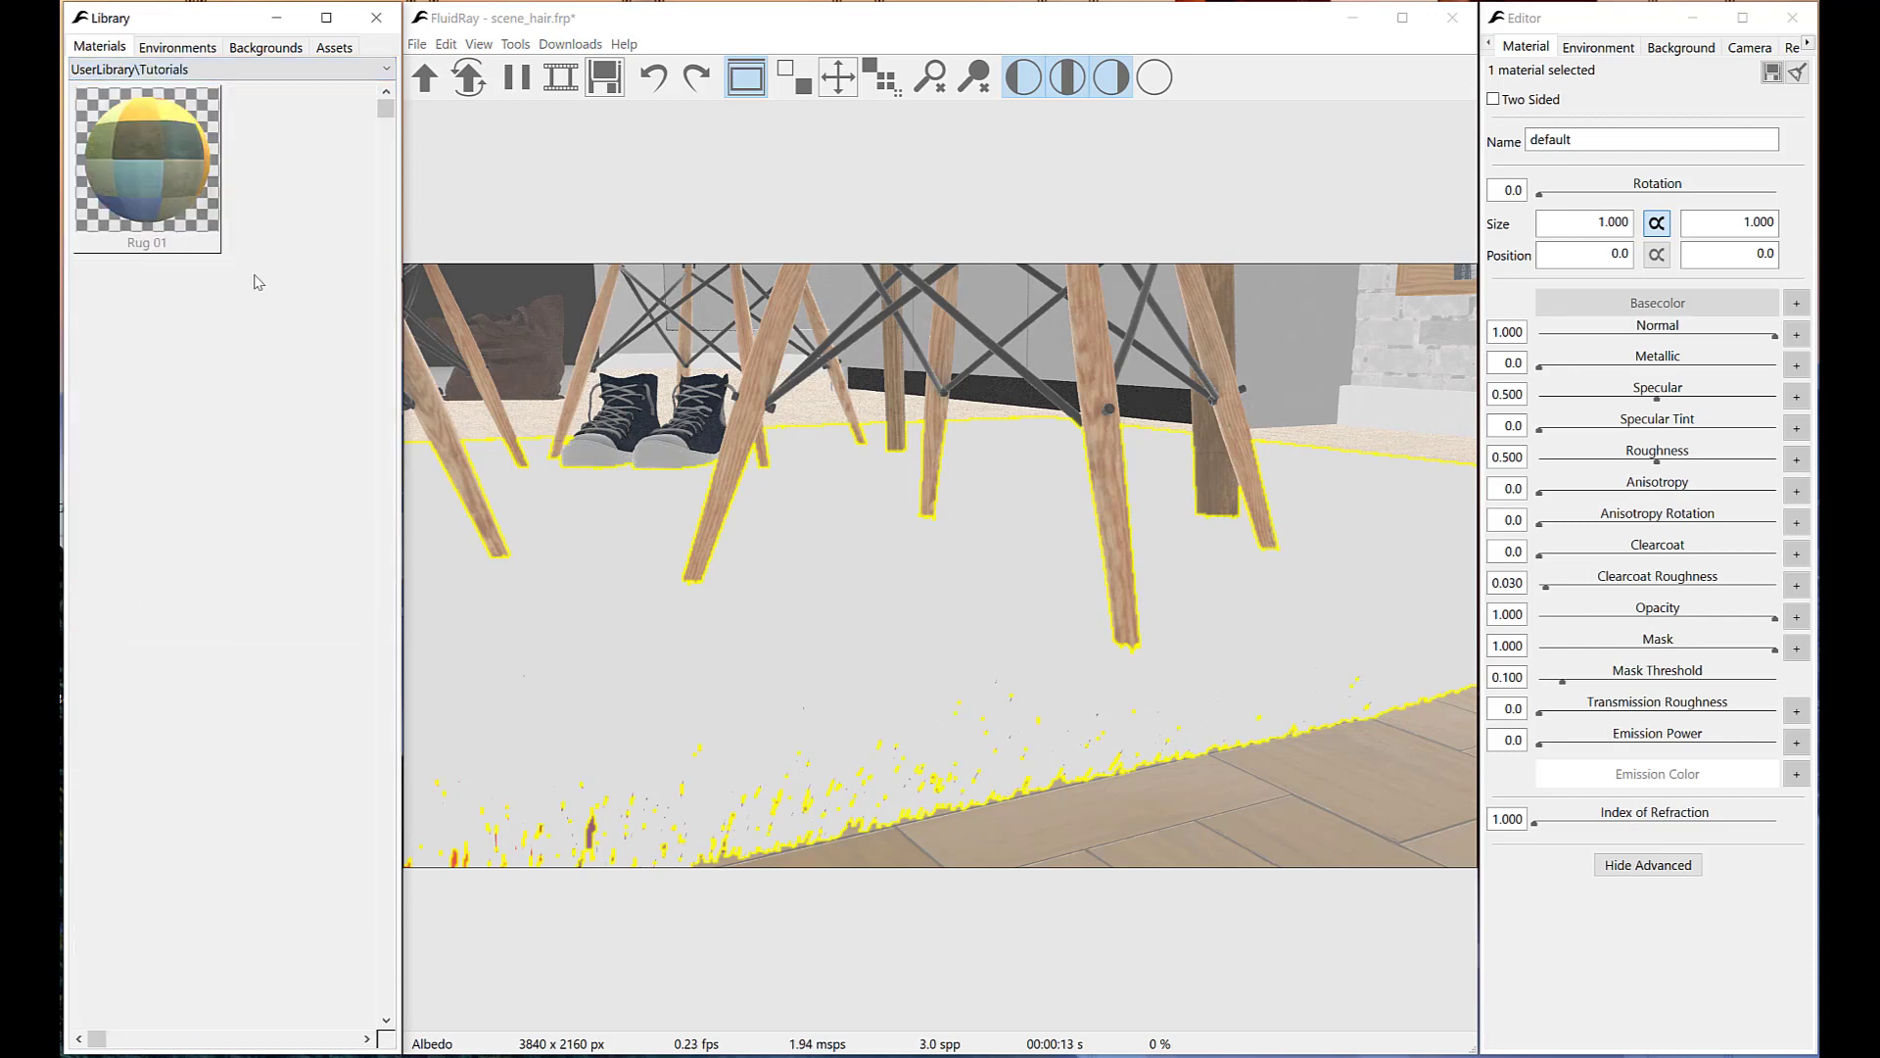
{"action": "left_click_drag", "start_coordinate": [177, 195], "coordinate": [918, 564]}
{"action": "left_click", "coordinate": [966, 948]}
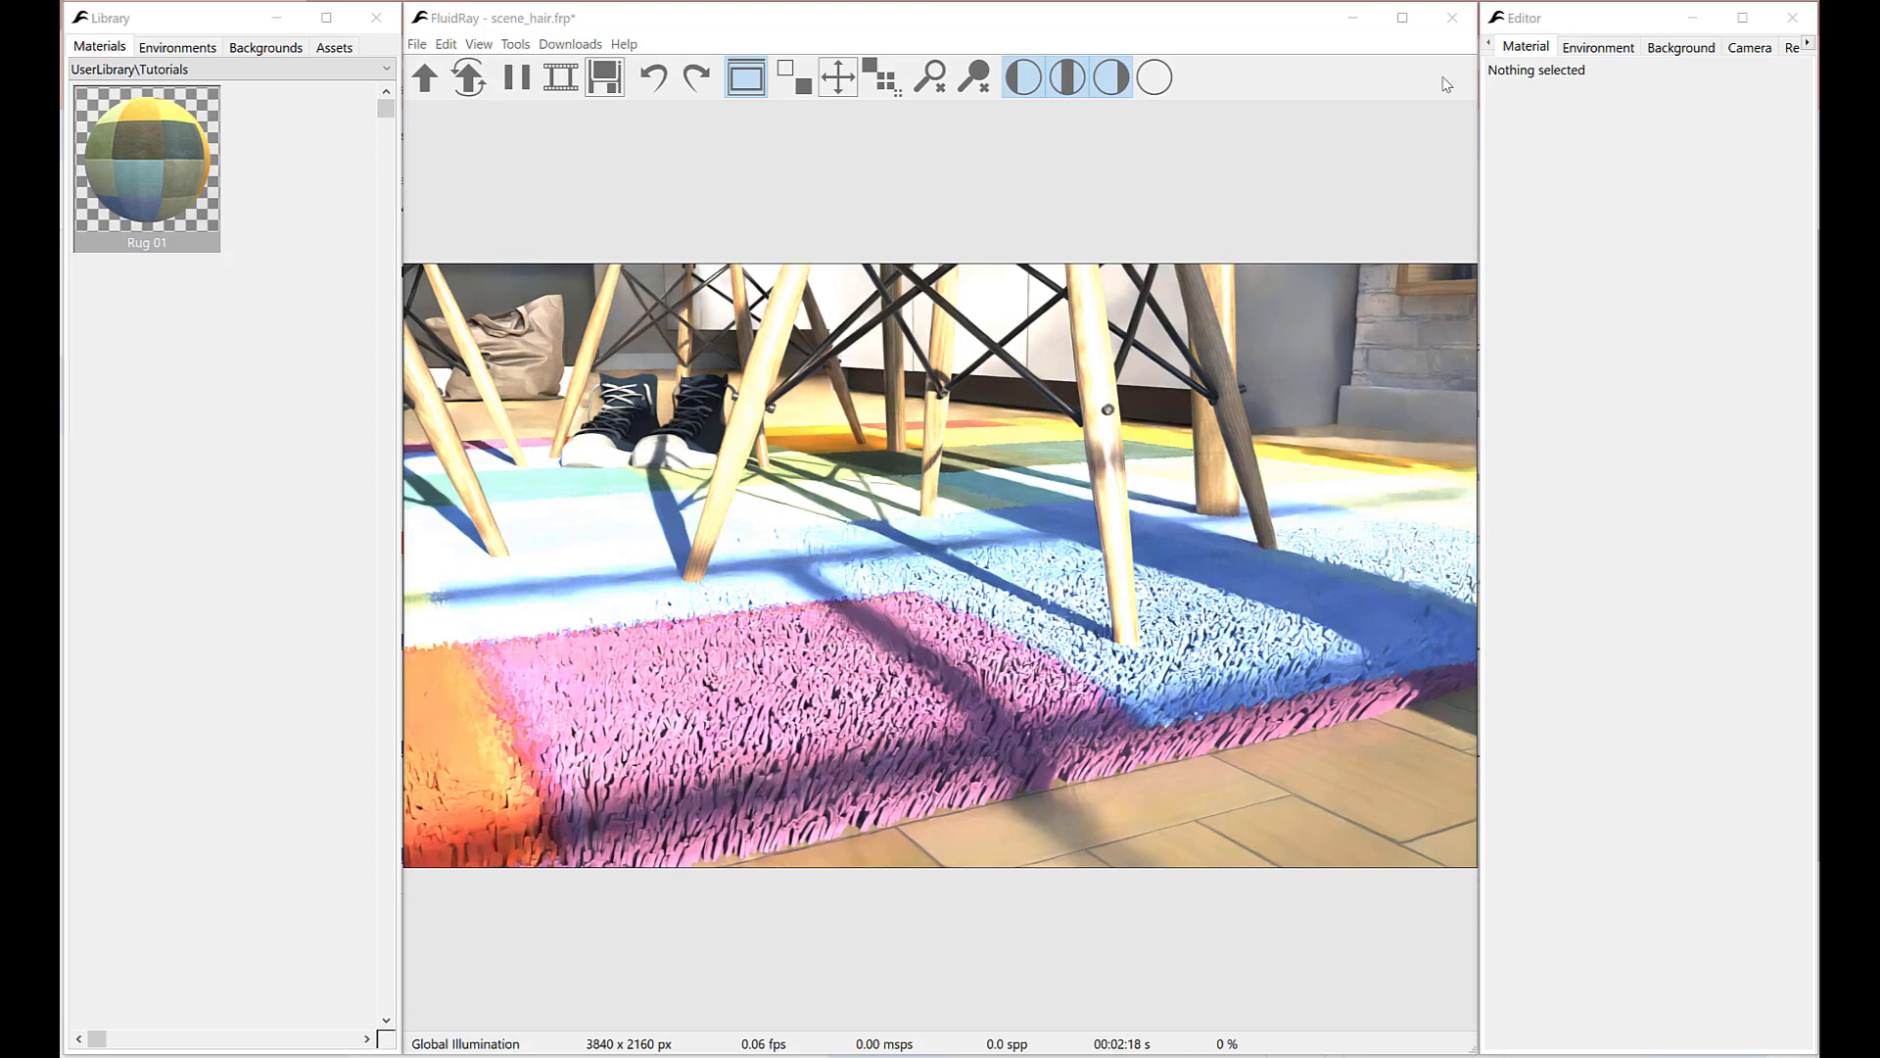
Switch the view to Camera 2 and accept the render restart.
{"action": "left_click", "coordinate": [1750, 47]}
{"action": "left_click", "coordinate": [1688, 68]}
{"action": "left_click", "coordinate": [1665, 106]}
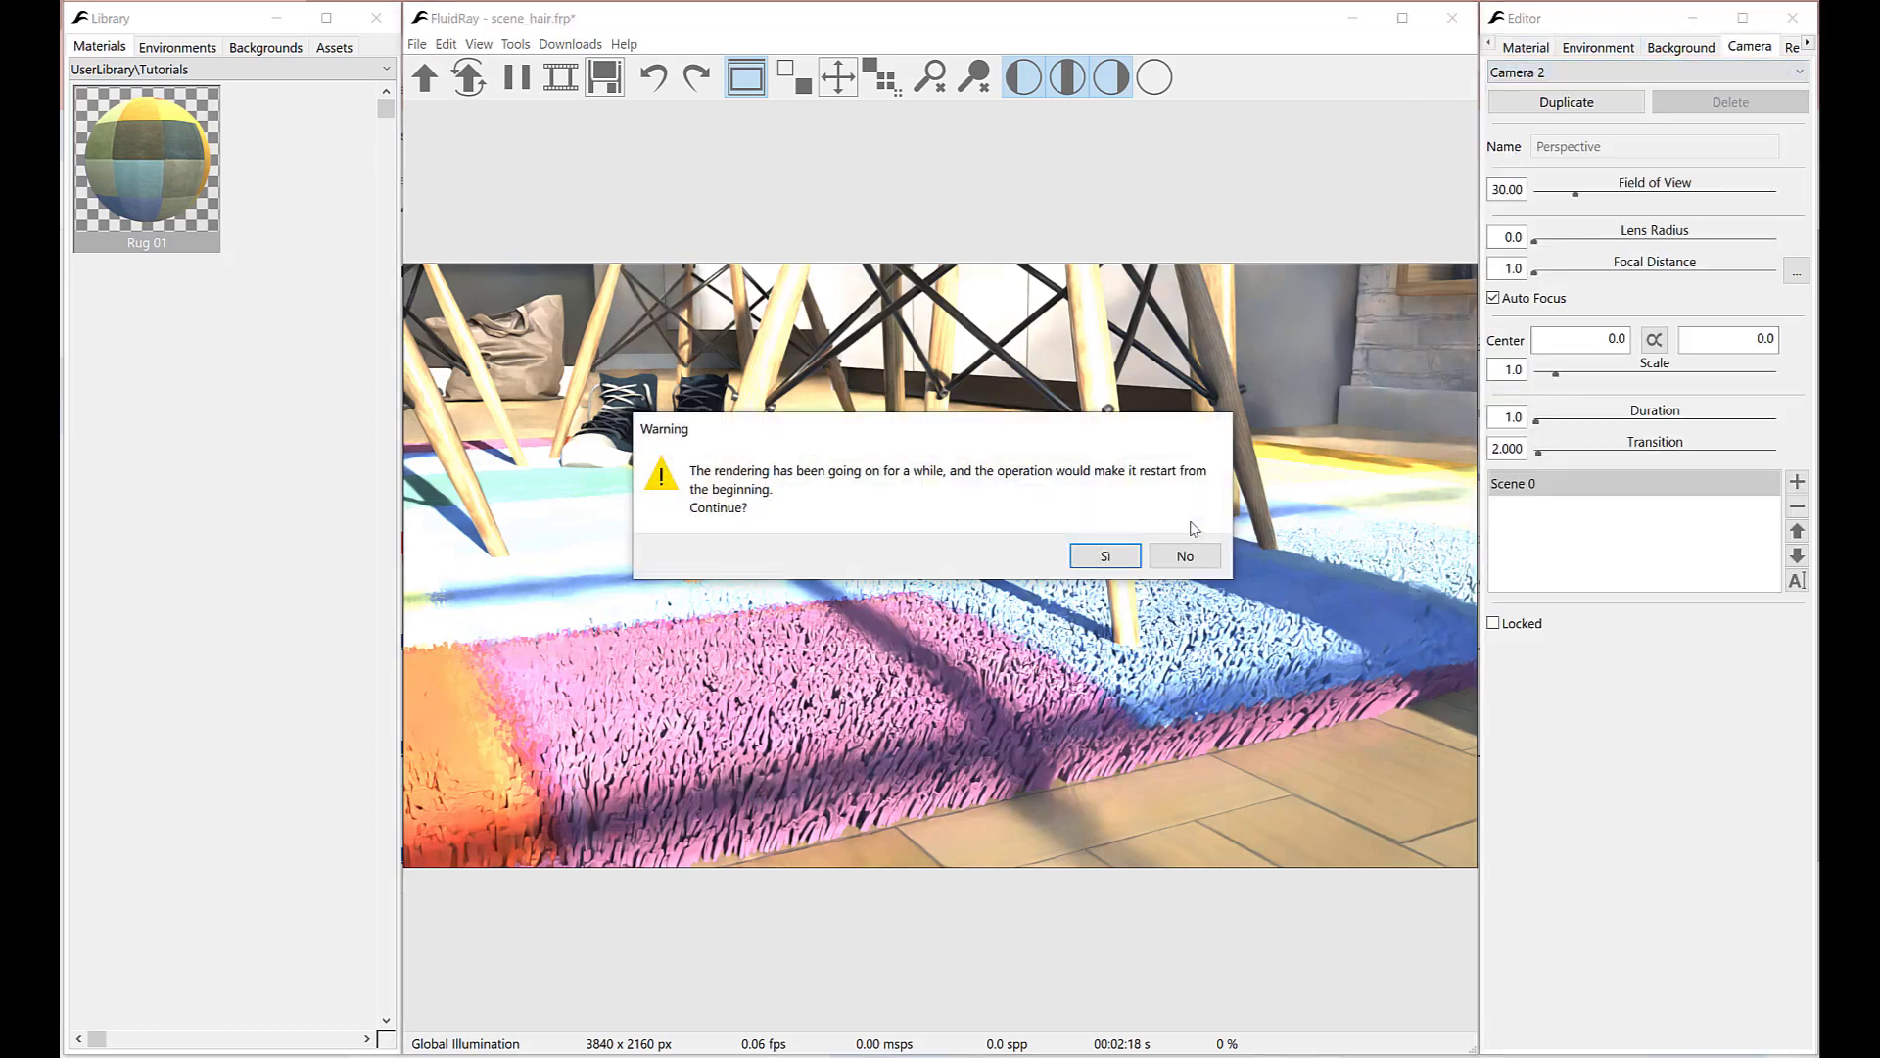
{"action": "left_click", "coordinate": [1118, 557]}
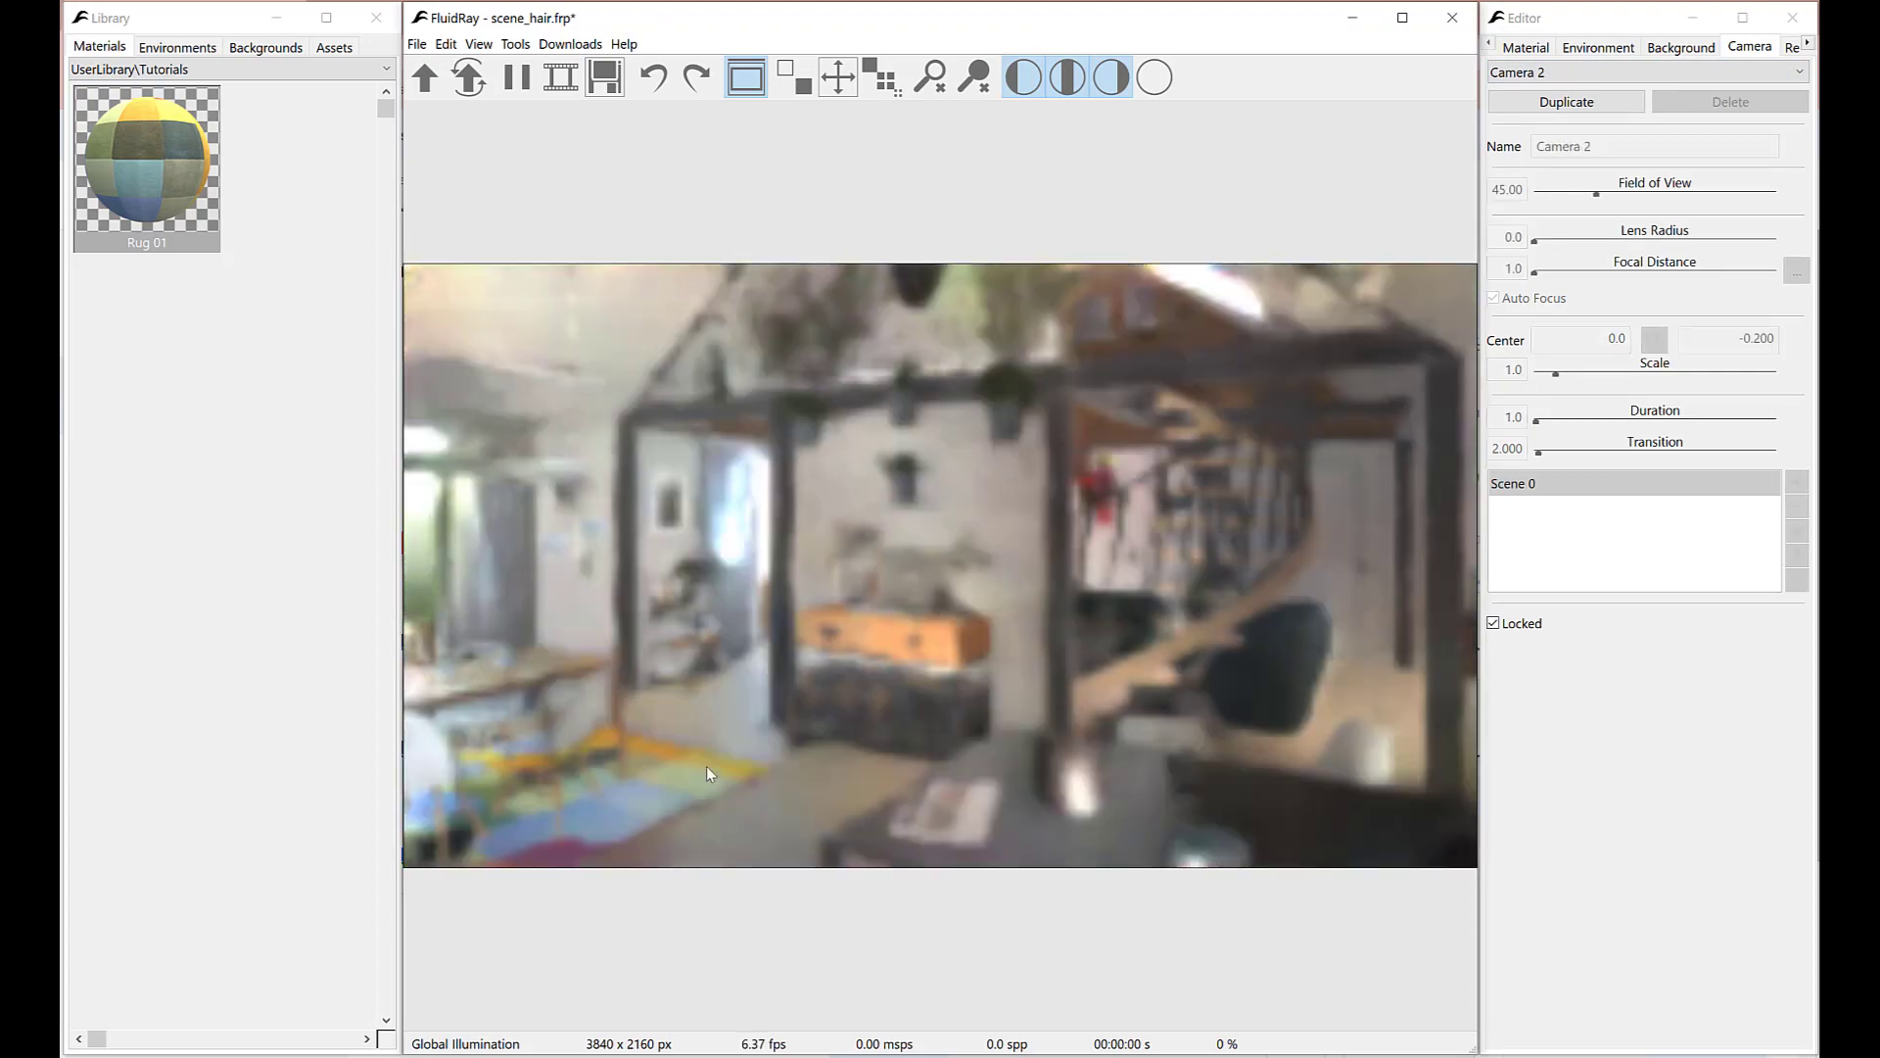